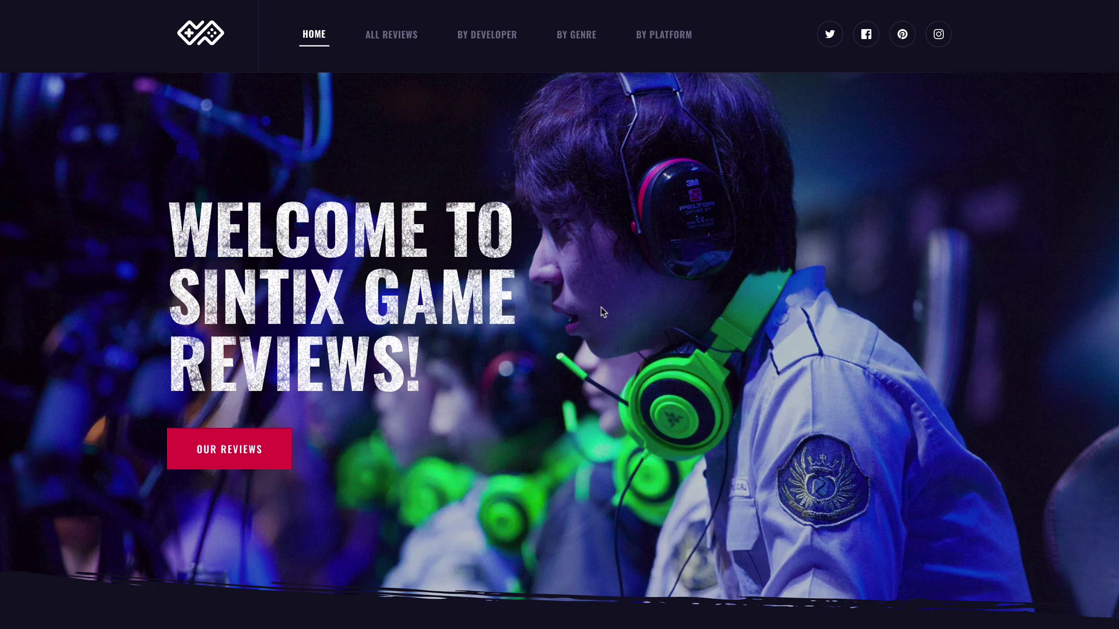
Look over the home page's welcome banner and the Latest Reviews section
scroll(603, 313, "down", 1)
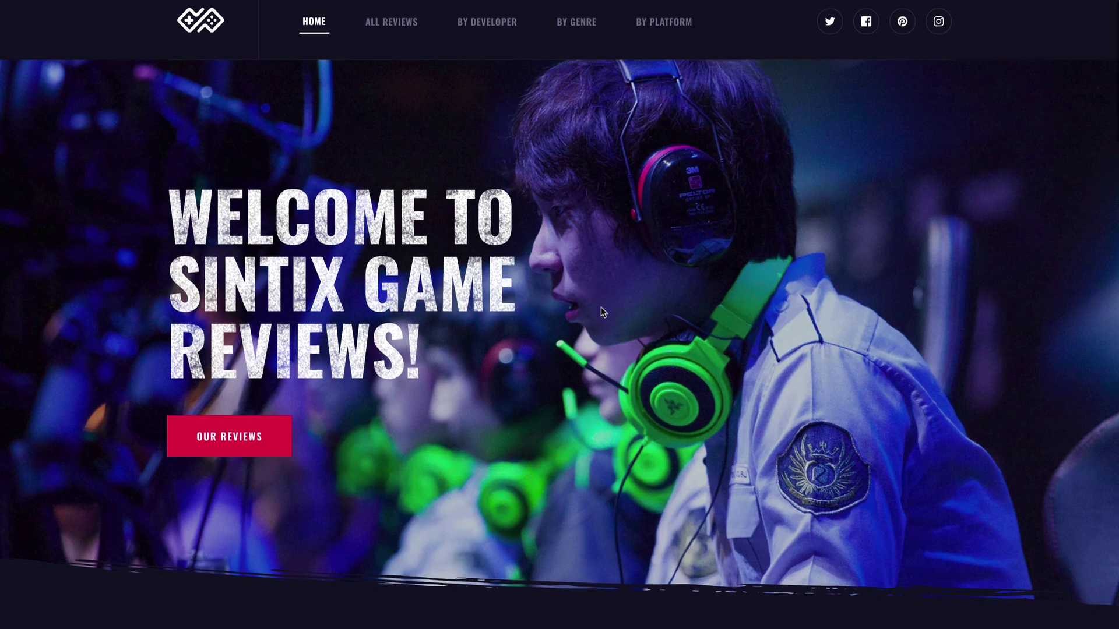
scroll(601, 308, "down", 4)
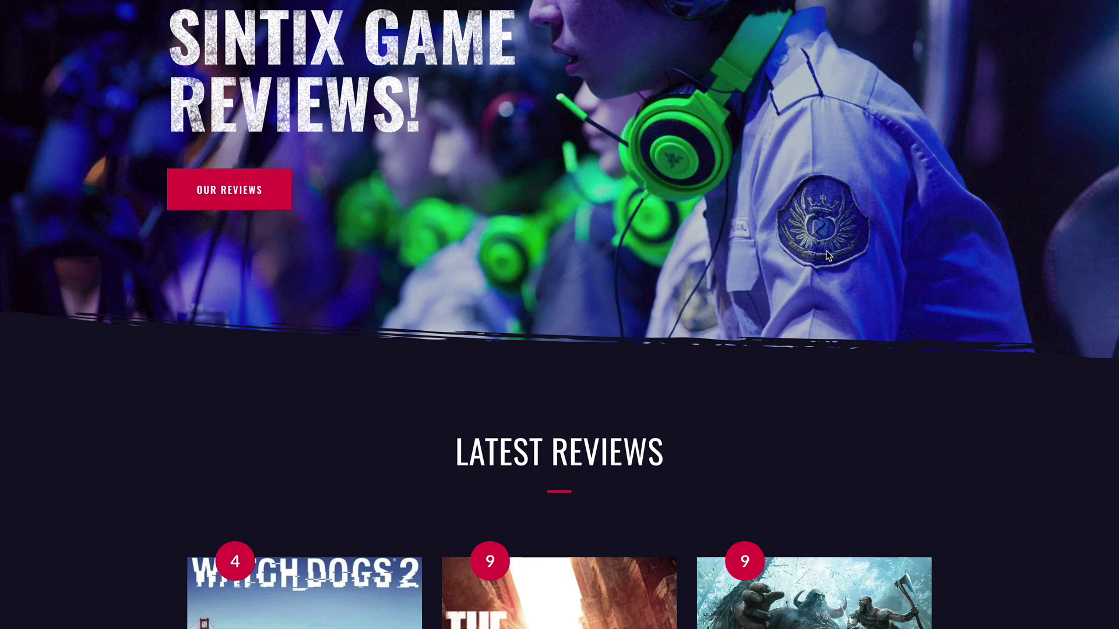
scroll(828, 255, "down", 2)
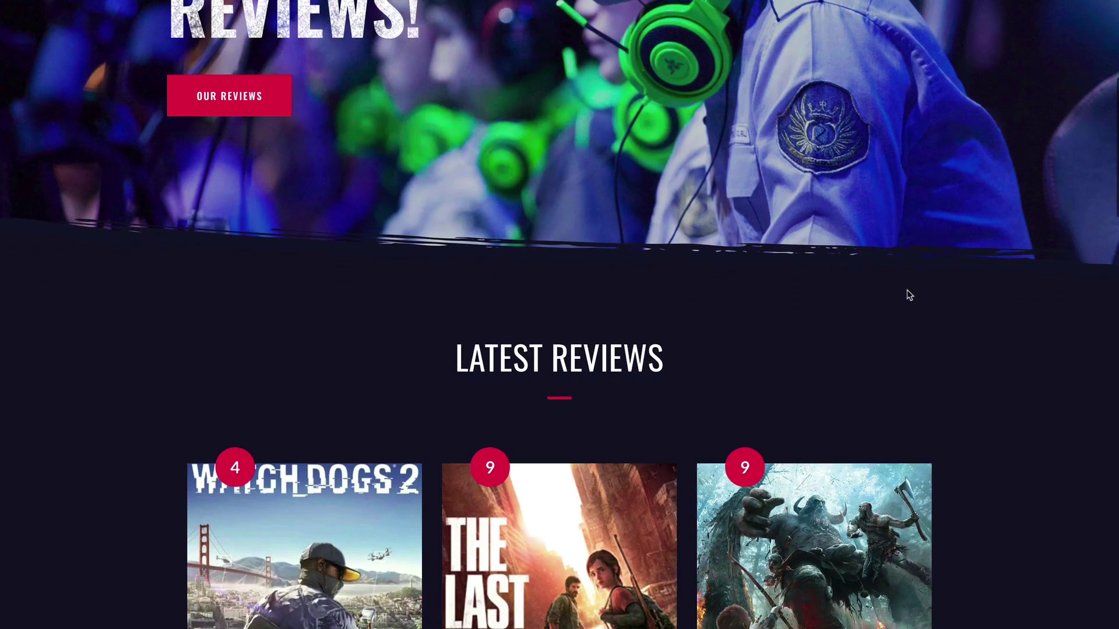
scroll(945, 321, "down", 2)
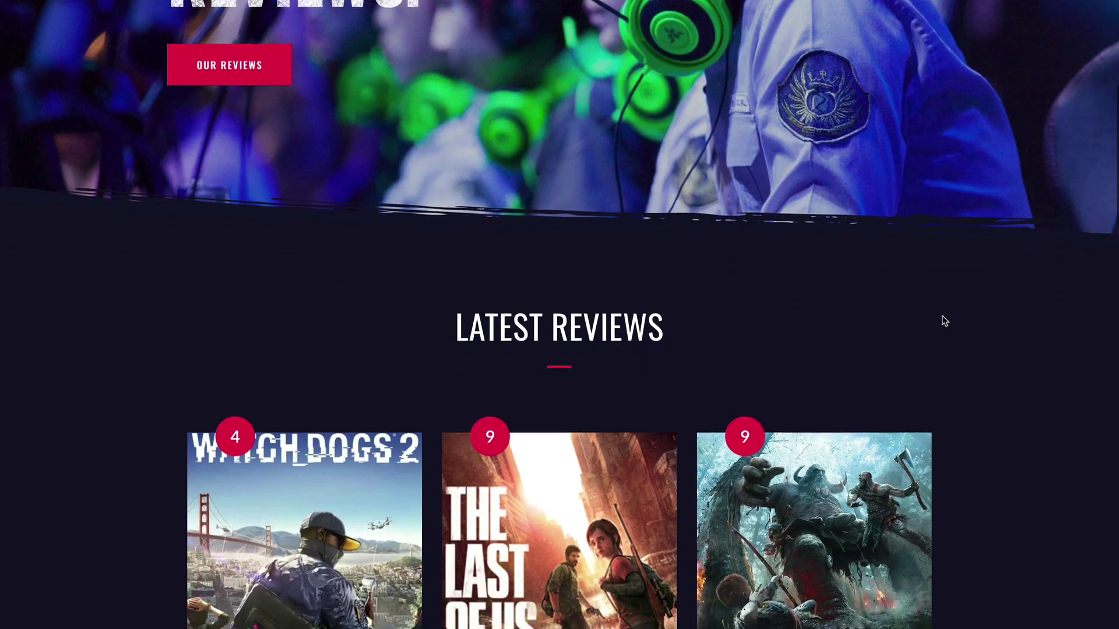
scroll(944, 321, "down", 1)
scroll(945, 321, "down", 1)
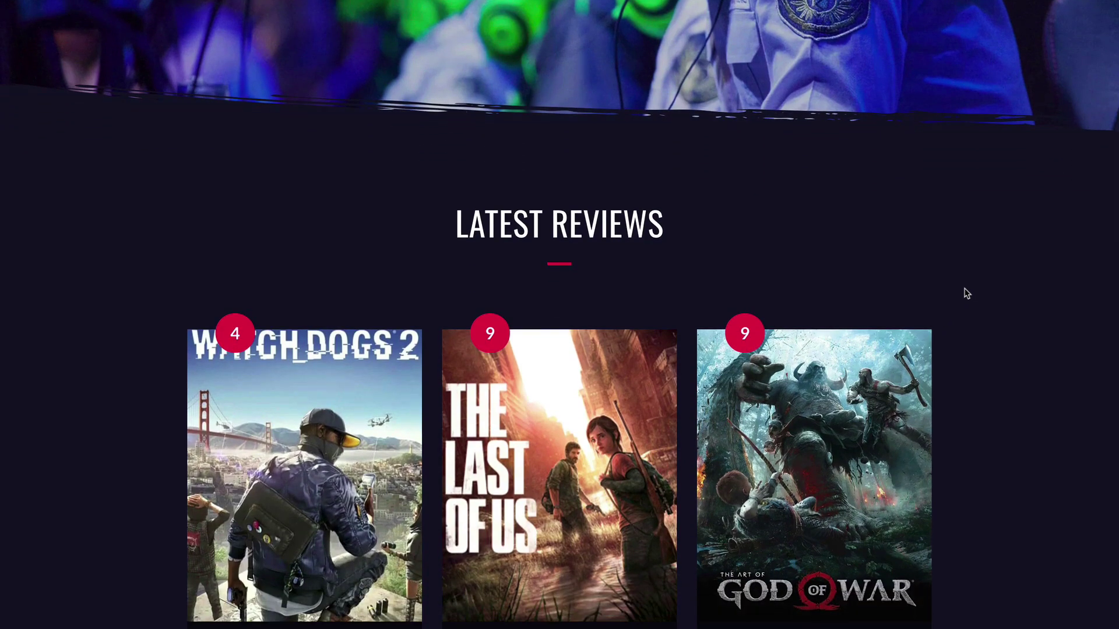
scroll(967, 294, "down", 2)
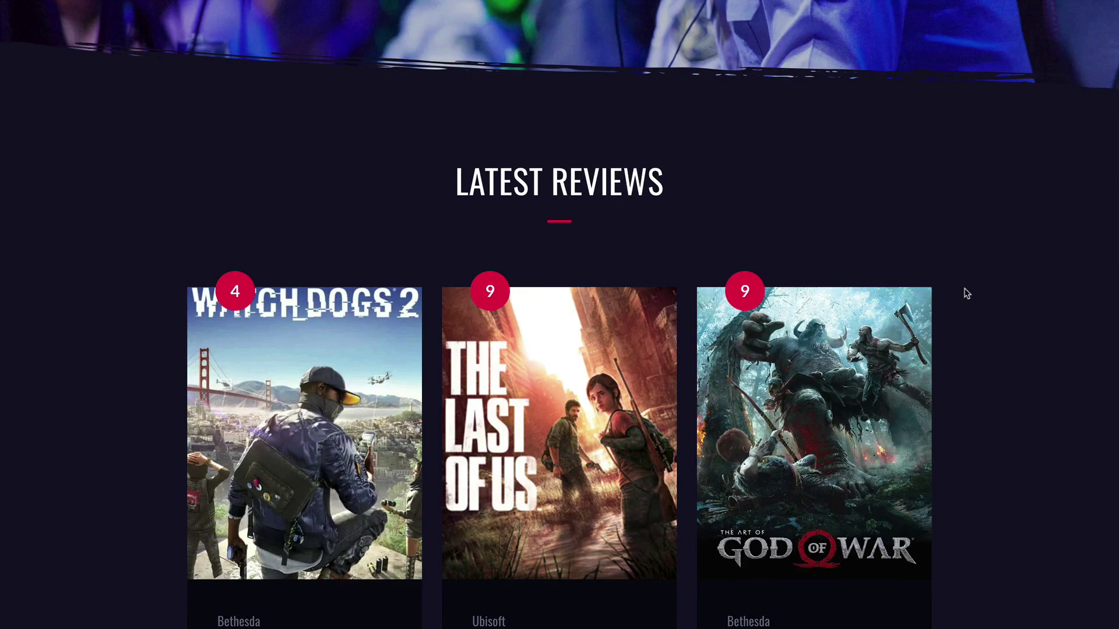
scroll(967, 294, "up", 10)
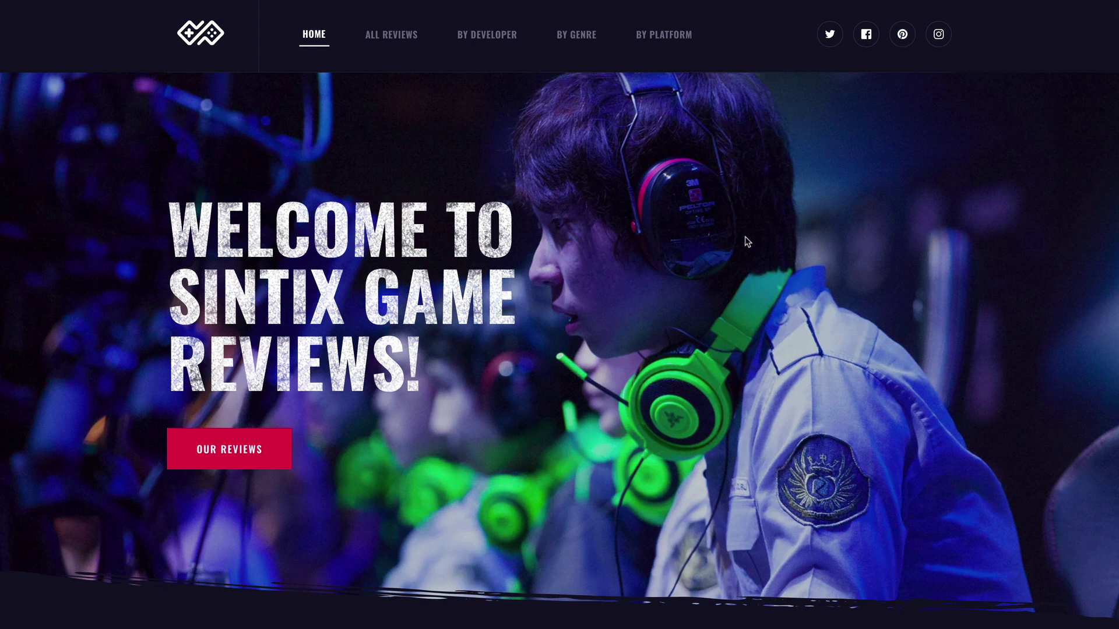
Look through the home page's sections from Latest Reviews and Numbers Speaks down to Latest Blog Posts
scroll(747, 240, "down", 5)
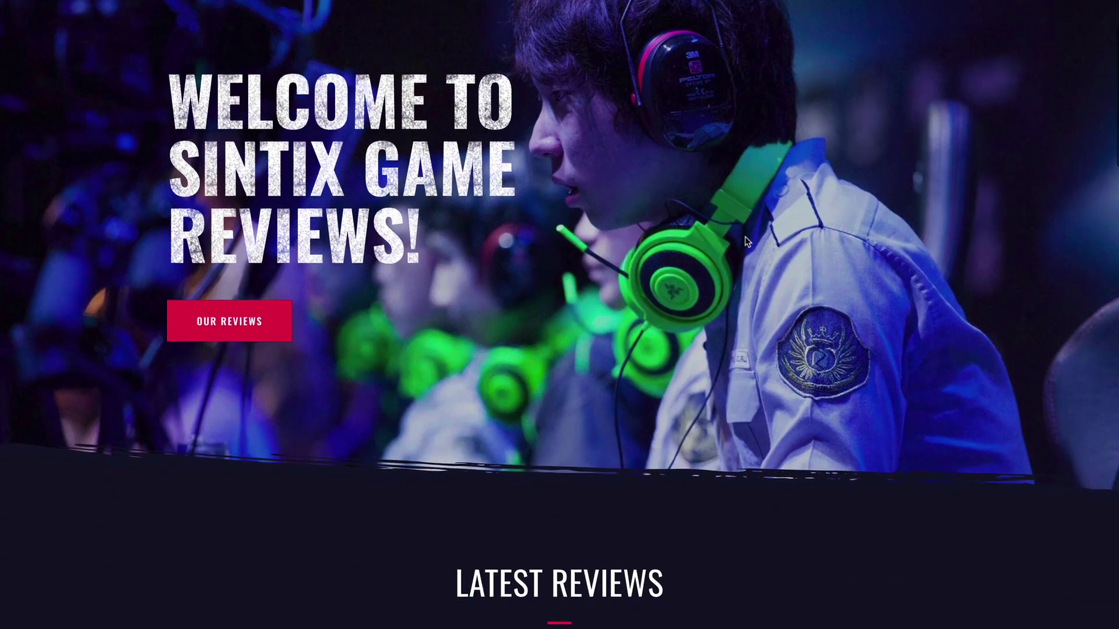
scroll(1005, 333, "down", 7)
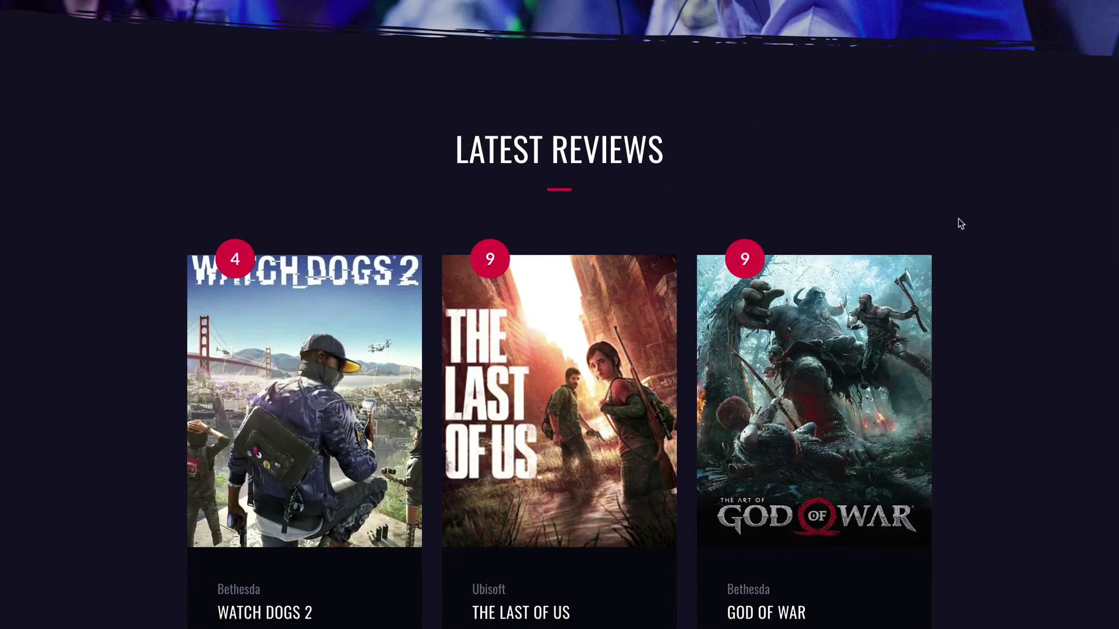
scroll(958, 221, "down", 2)
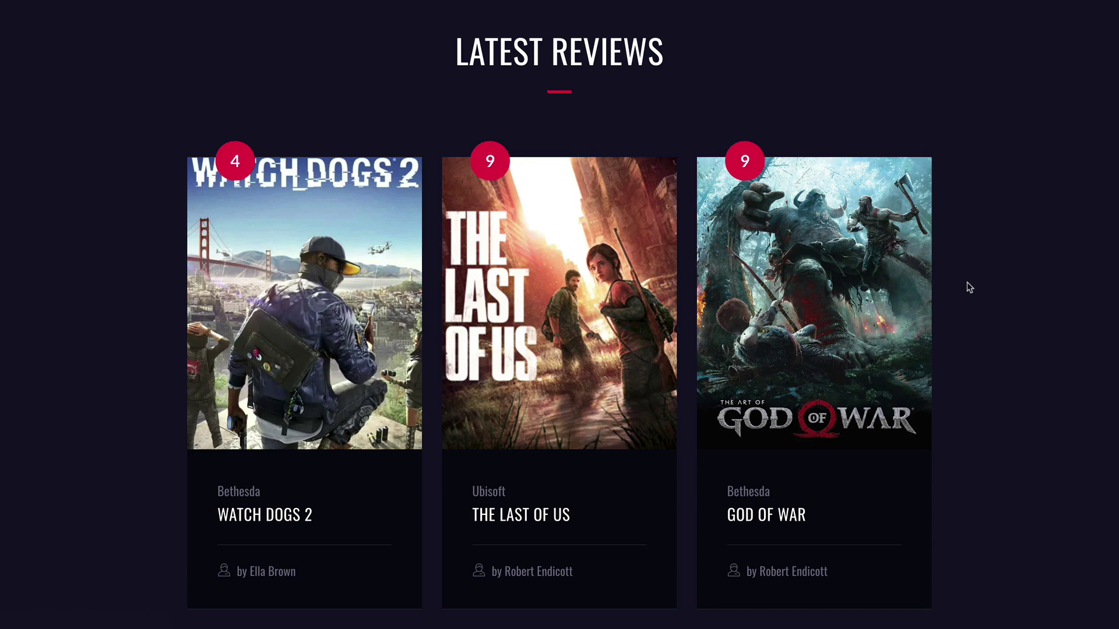
scroll(969, 287, "down", 7)
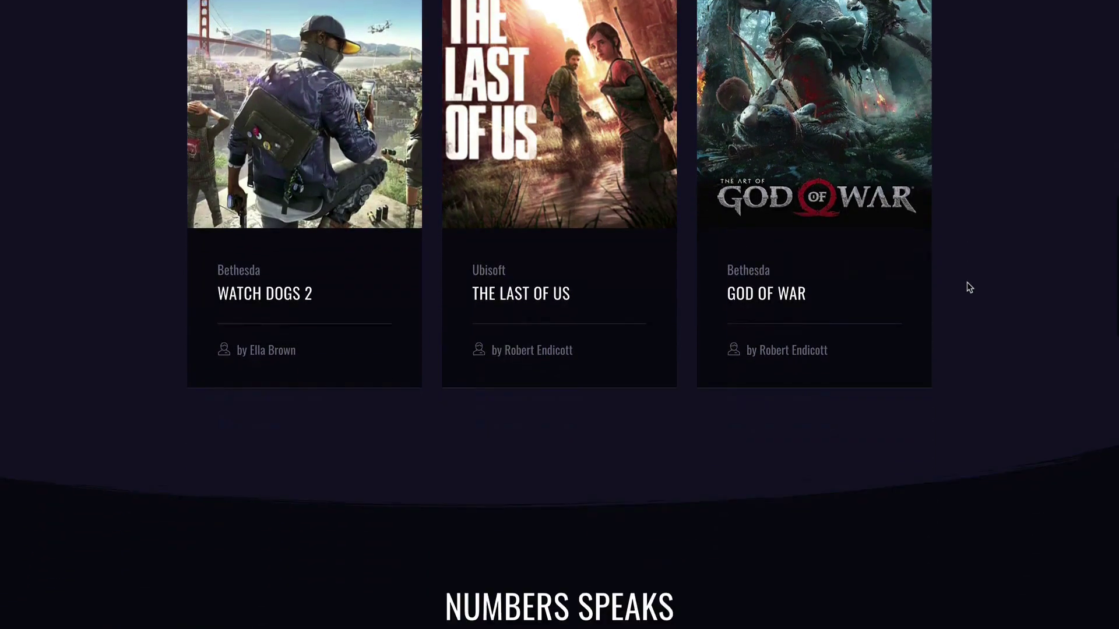
scroll(969, 288, "down", 3)
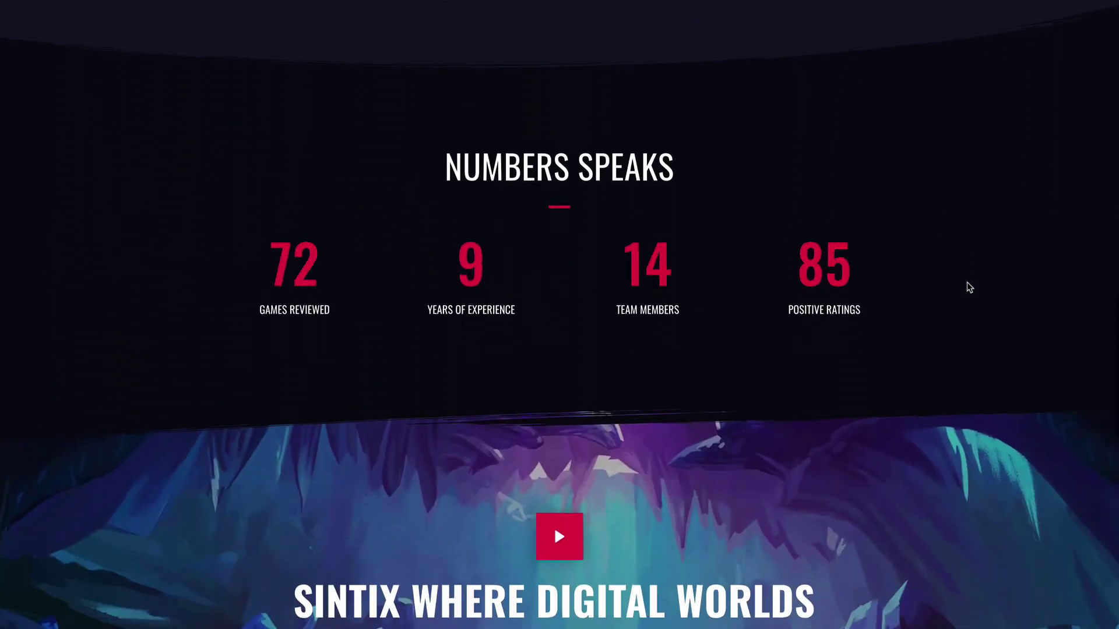
scroll(969, 287, "down", 6)
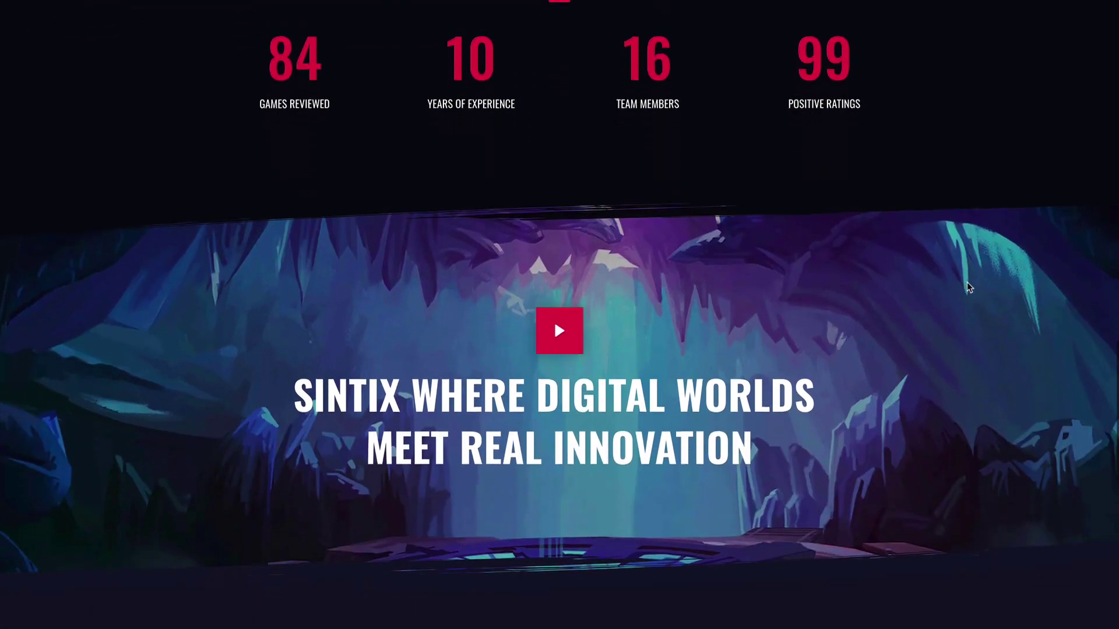
scroll(969, 288, "down", 6)
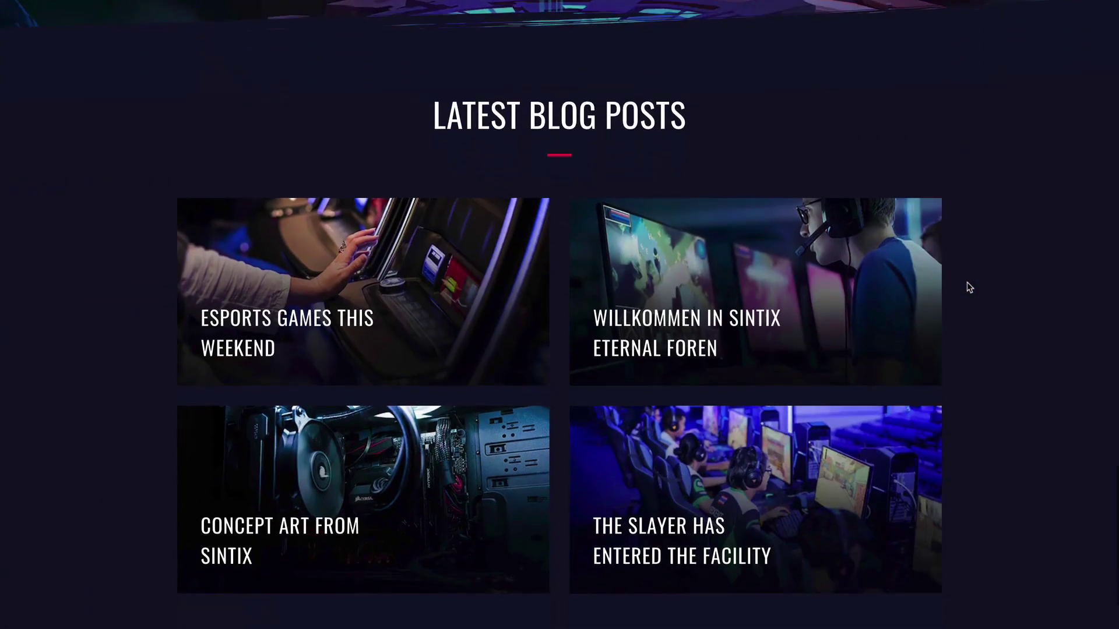
scroll(969, 287, "up", 14)
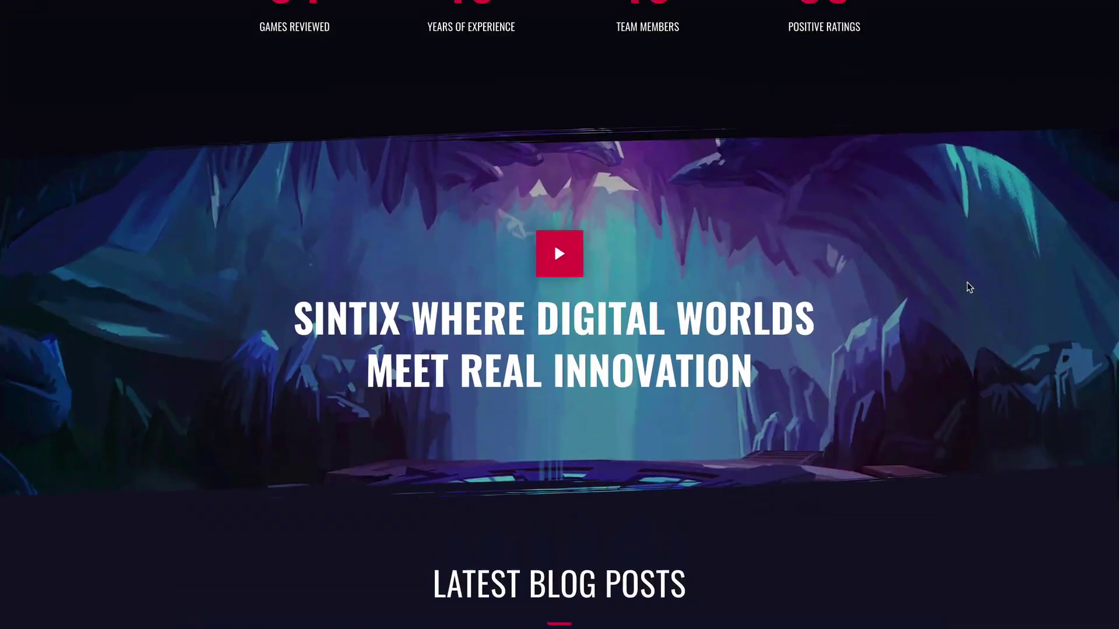
scroll(969, 287, "up", 18)
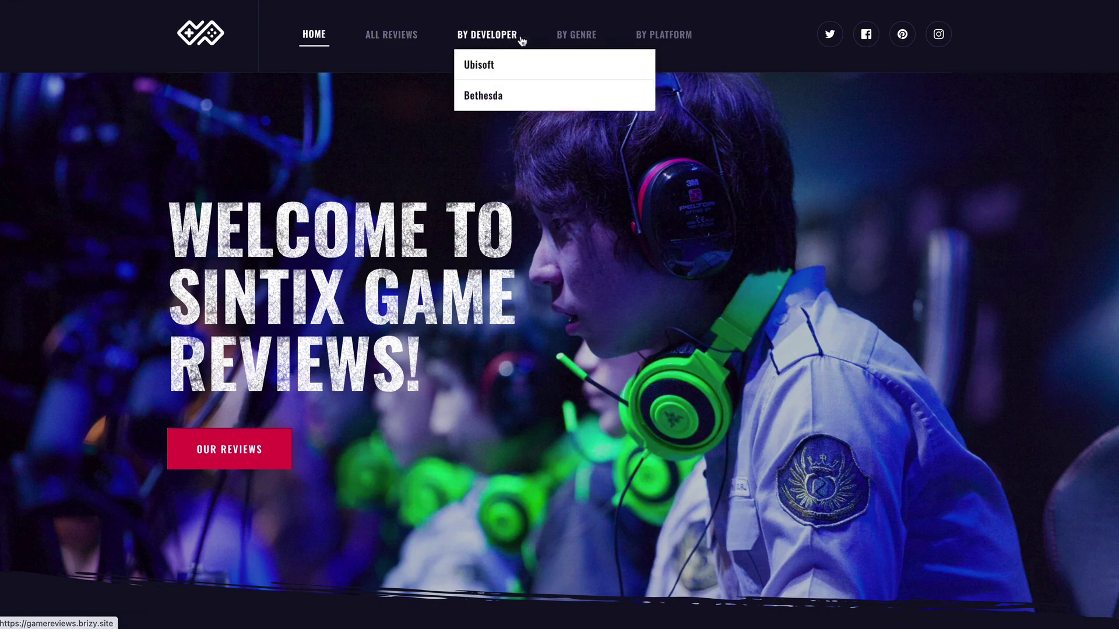
Open the All Reviews page and look through its whole grid of game reviews
left_click(395, 36)
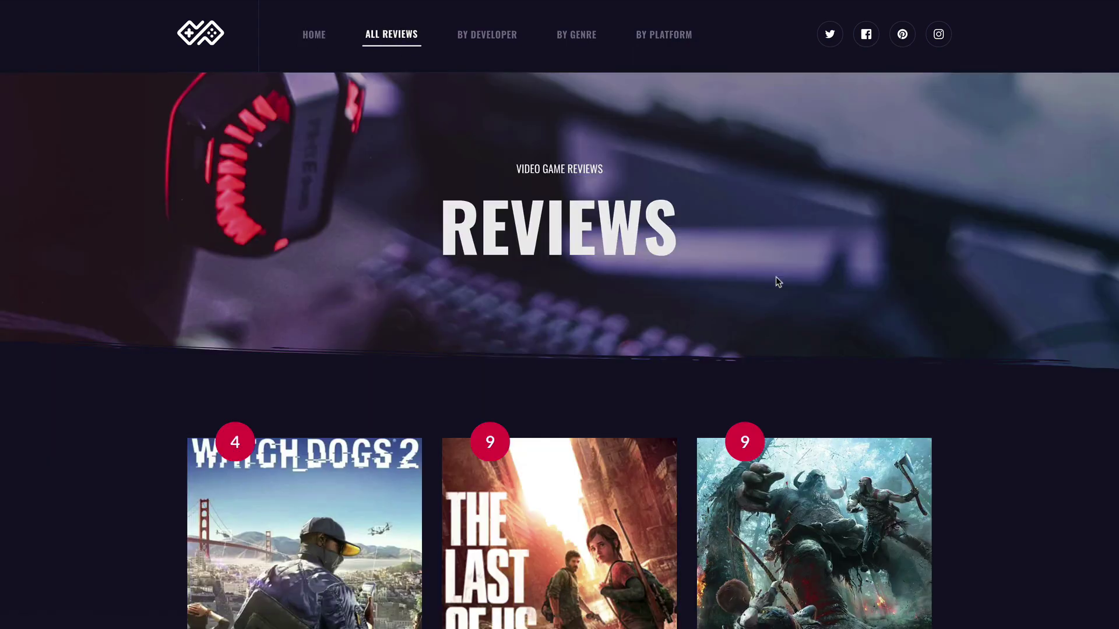
scroll(1007, 314, "down", 5)
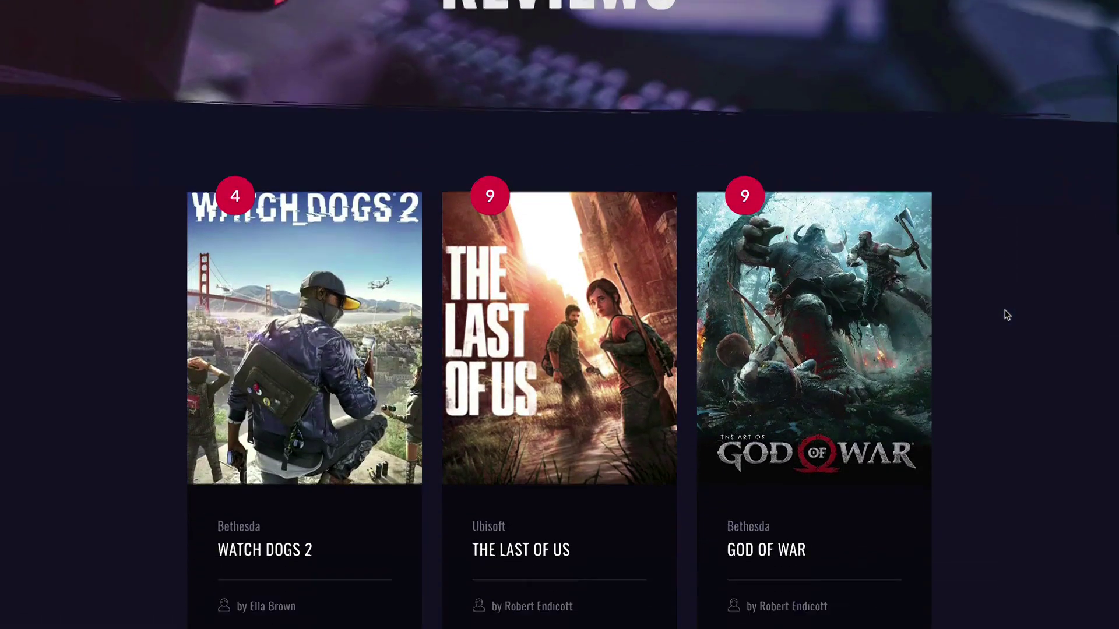
scroll(973, 159, "down", 2)
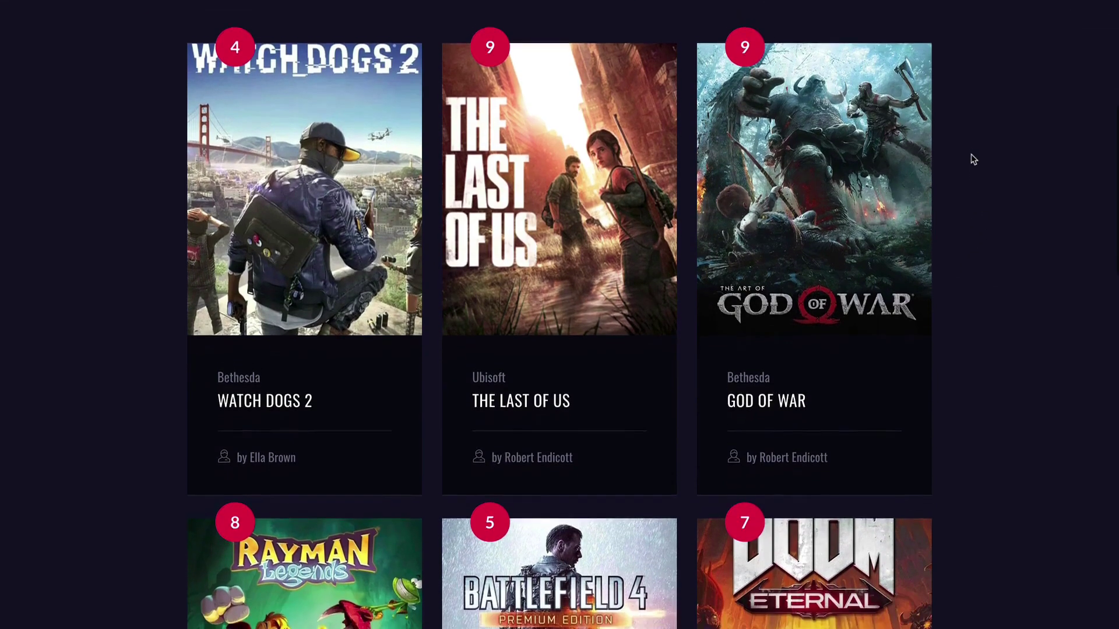
scroll(973, 158, "down", 5)
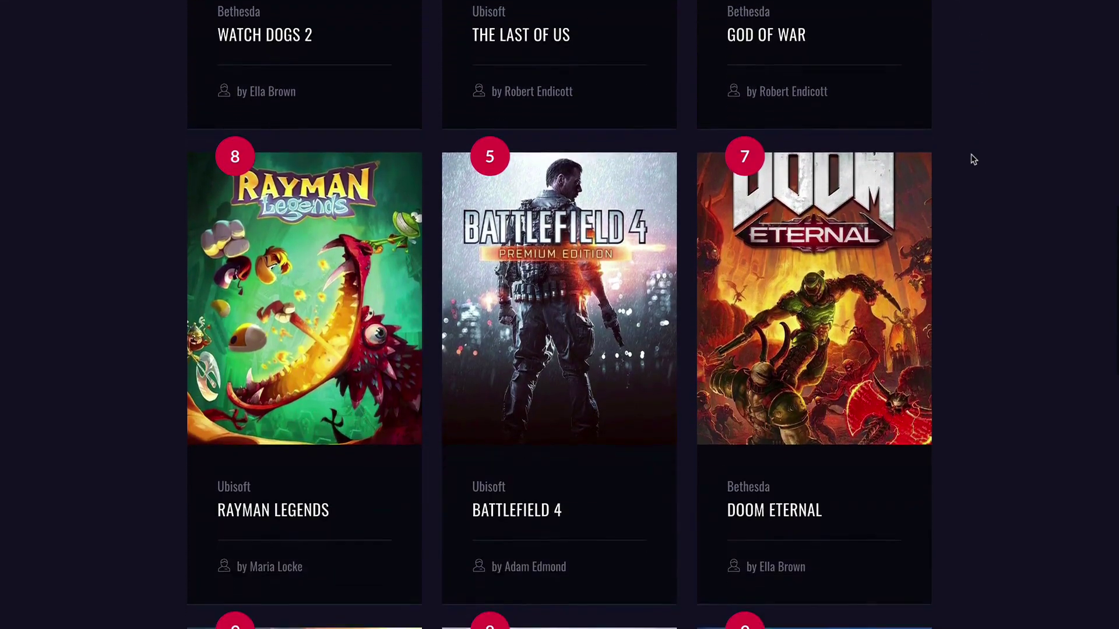
scroll(973, 159, "down", 8)
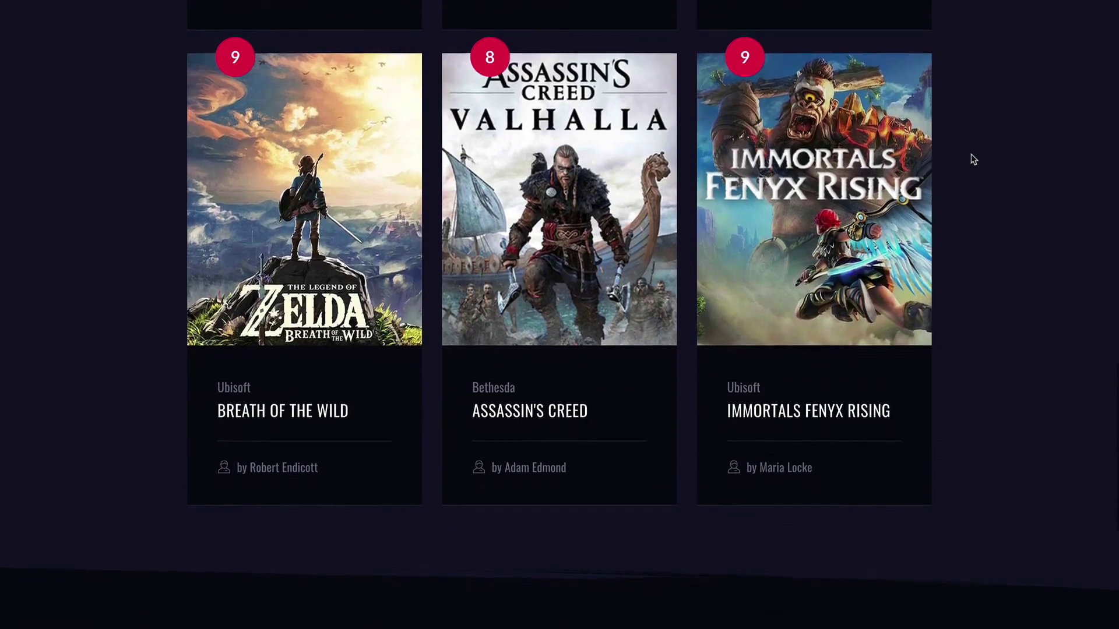
scroll(971, 156, "up", 15)
Open the reviews for the developer Ubisoft and look through the games listed there
mouse_move(499, 40)
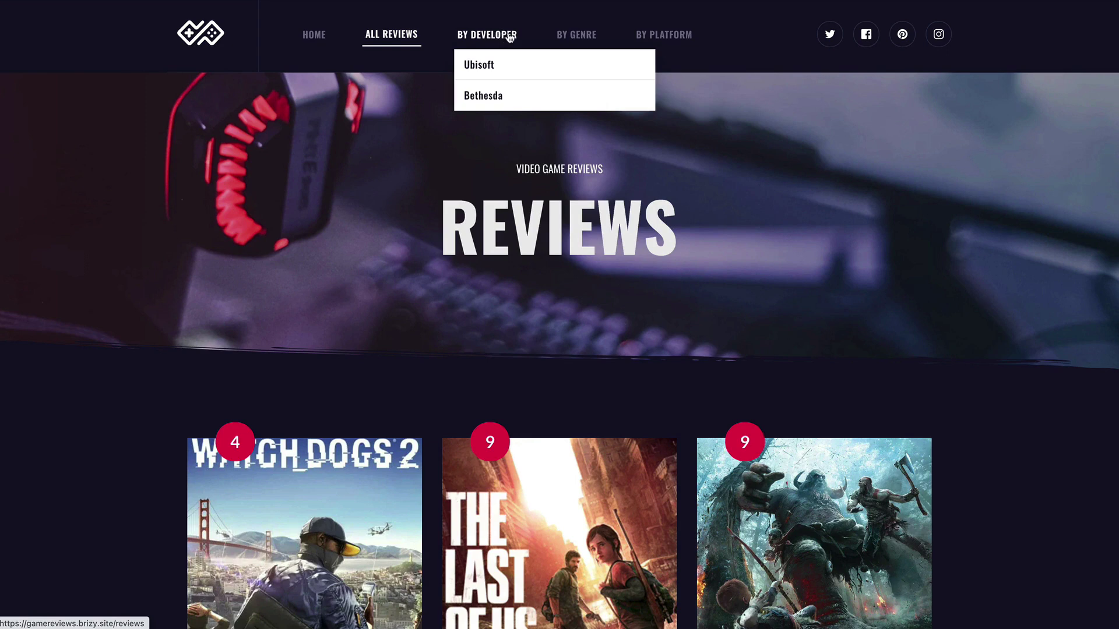
mouse_move(651, 37)
left_click(500, 66)
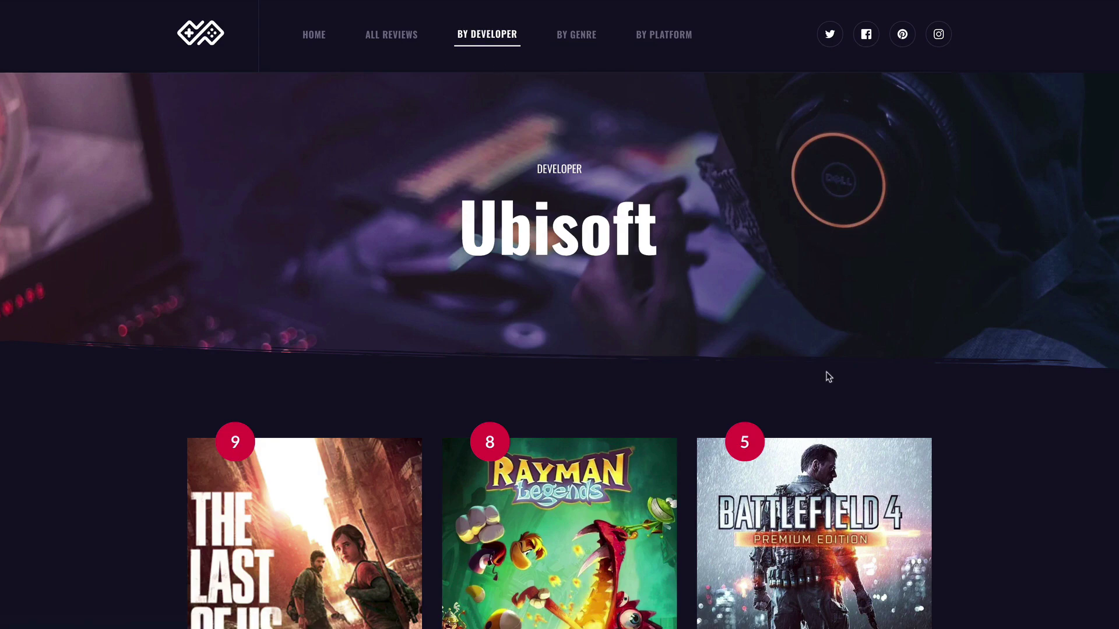
scroll(979, 415, "down", 10)
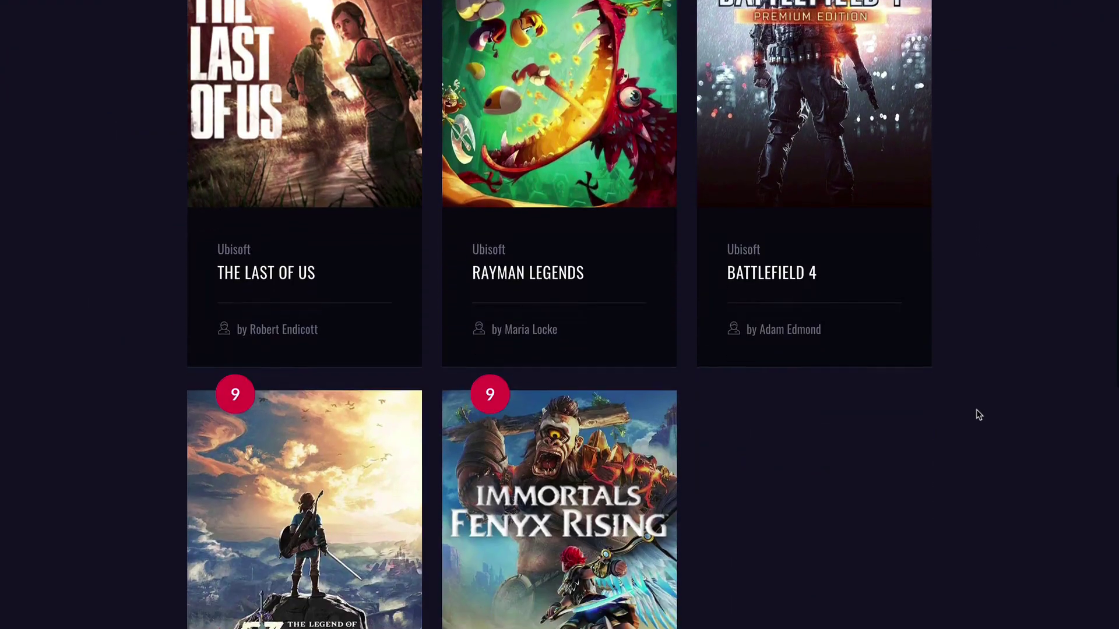
scroll(979, 415, "down", 2)
scroll(979, 415, "up", 5)
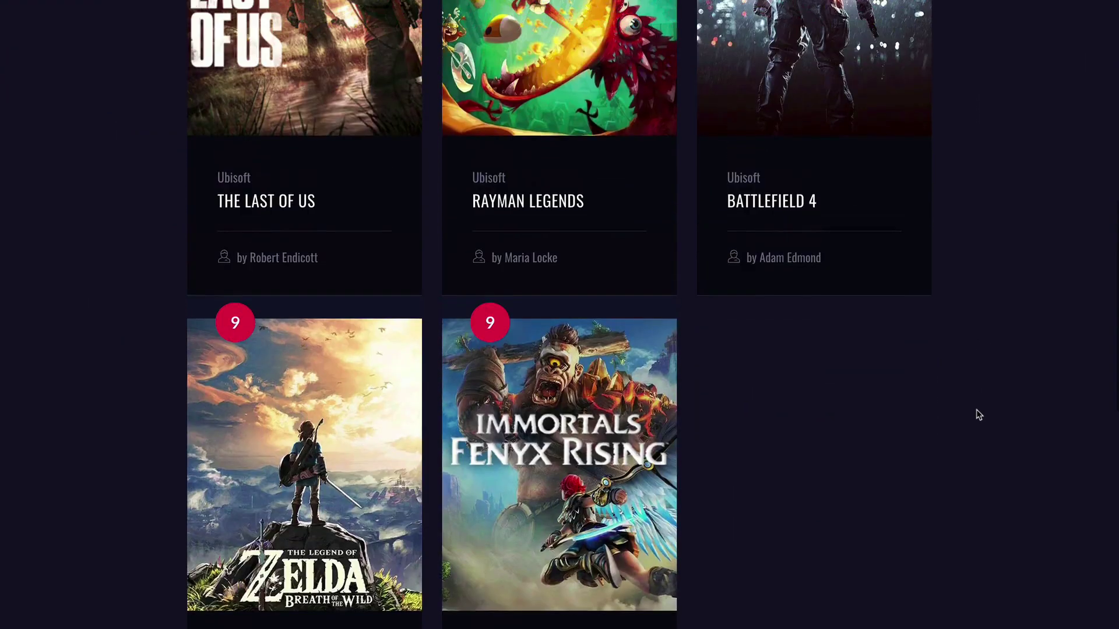
scroll(979, 414, "up", 7)
View the reviews for the Open World genre and those for the PlayStation 4 platform
mouse_move(576, 36)
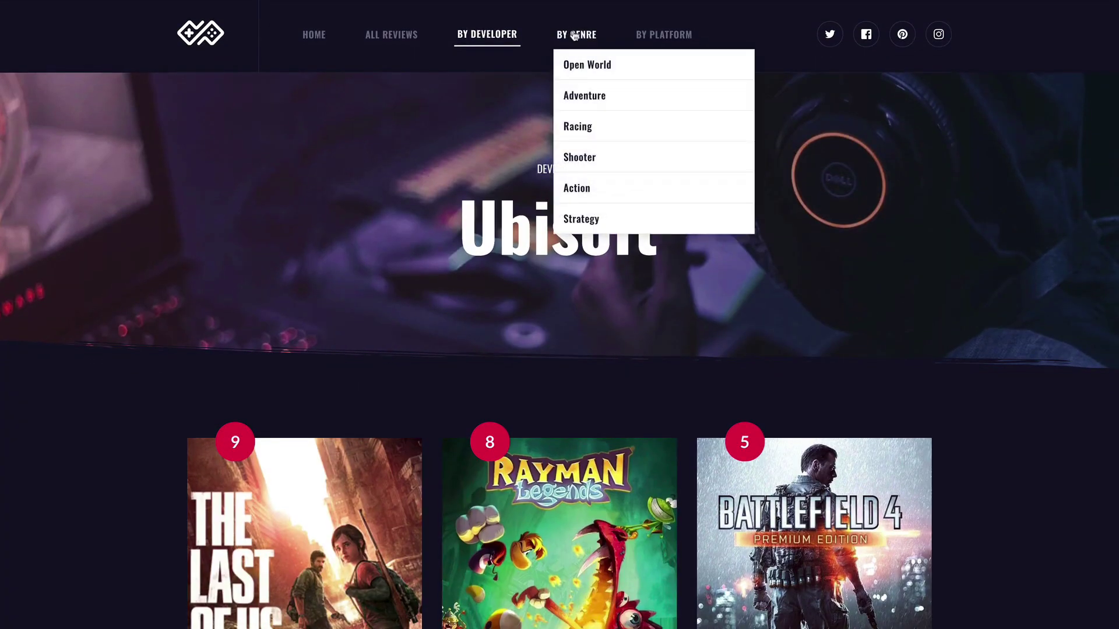
left_click(599, 68)
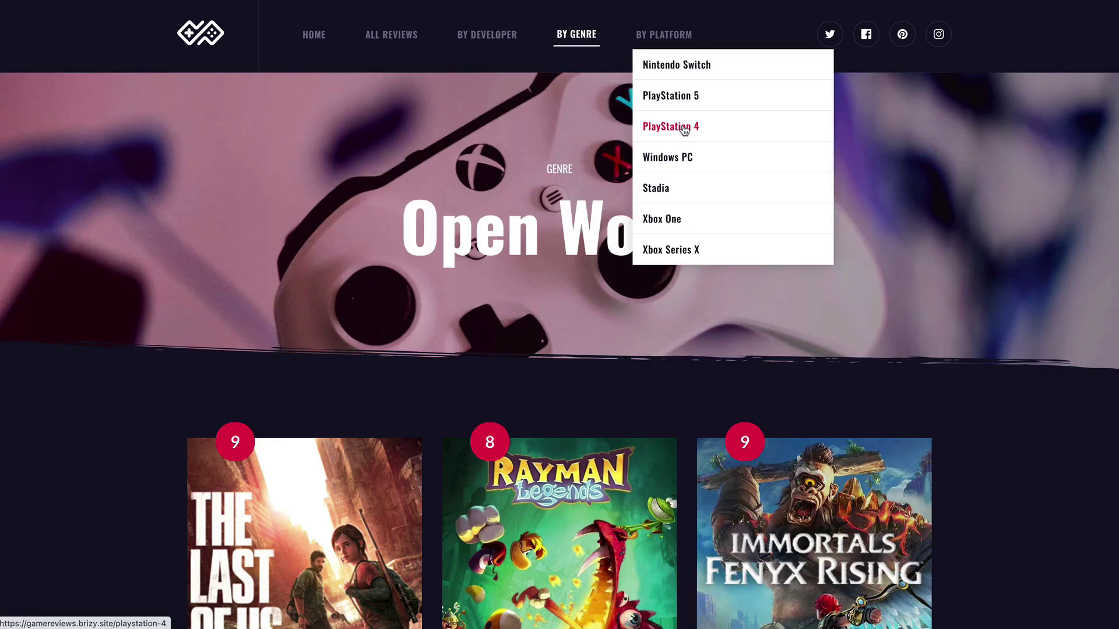
left_click(684, 130)
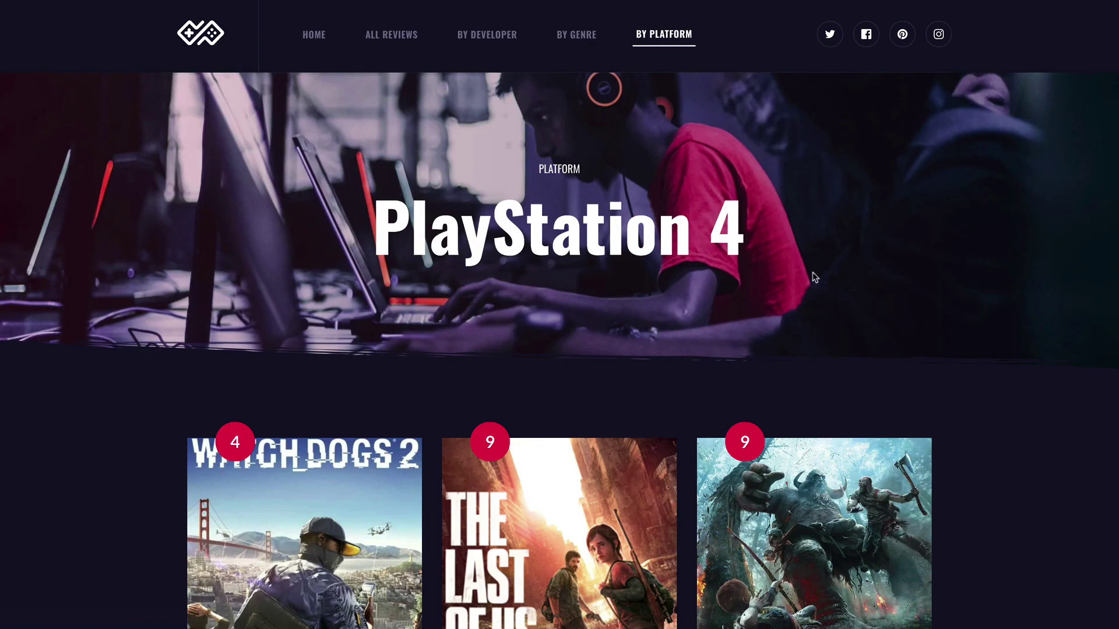
Return to the All Reviews page and browse down to the Breath of the Wild review
left_click(398, 36)
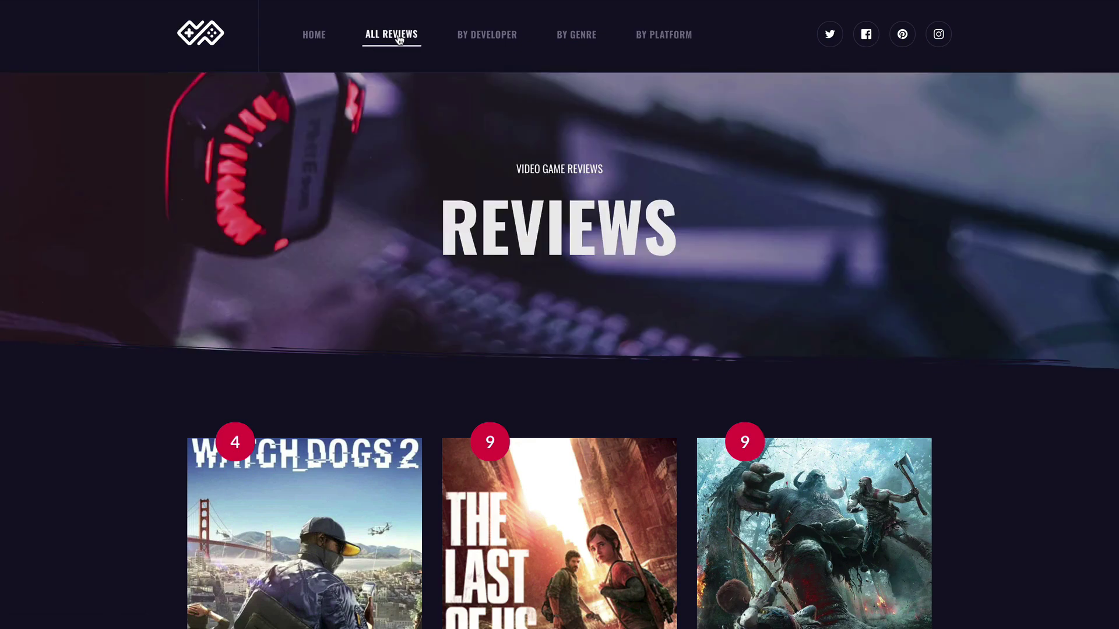
scroll(177, 412, "down", 10)
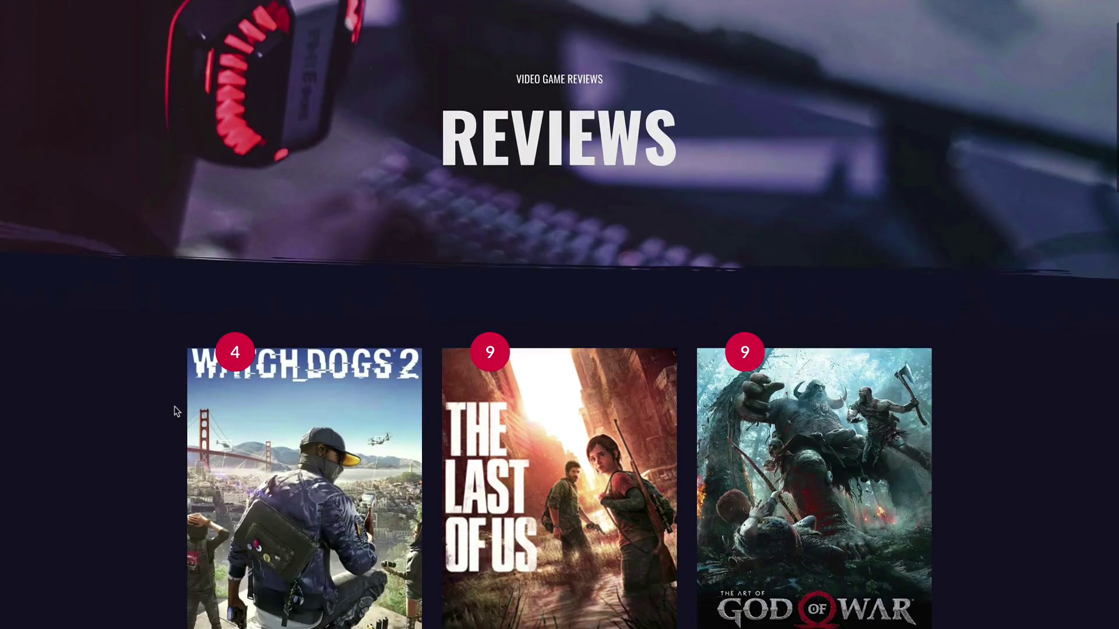
scroll(177, 411, "down", 2)
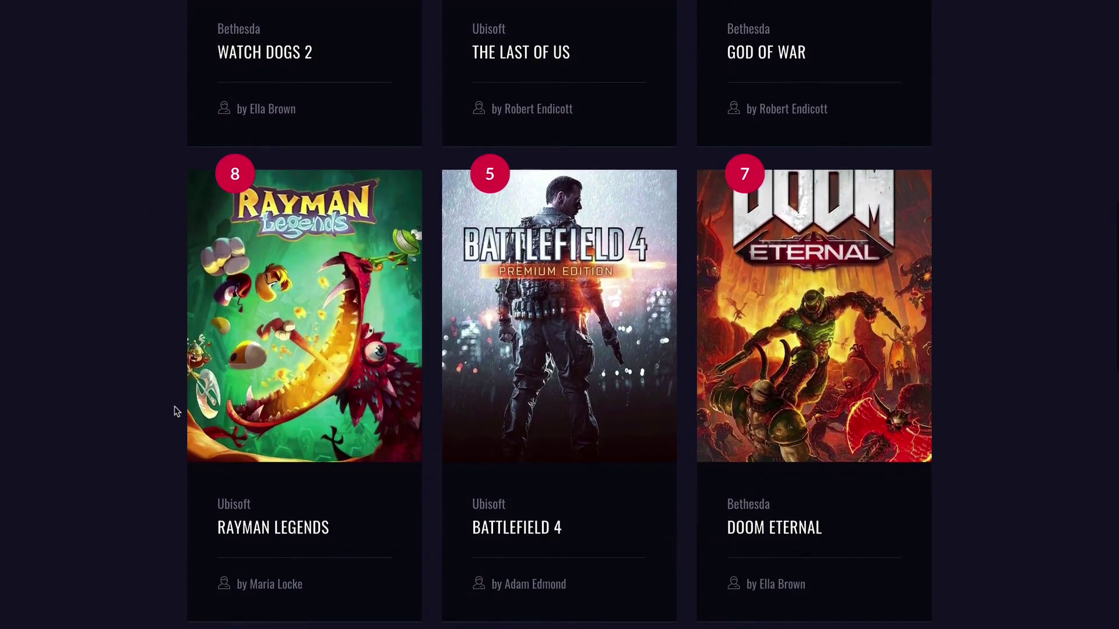
scroll(177, 412, "down", 5)
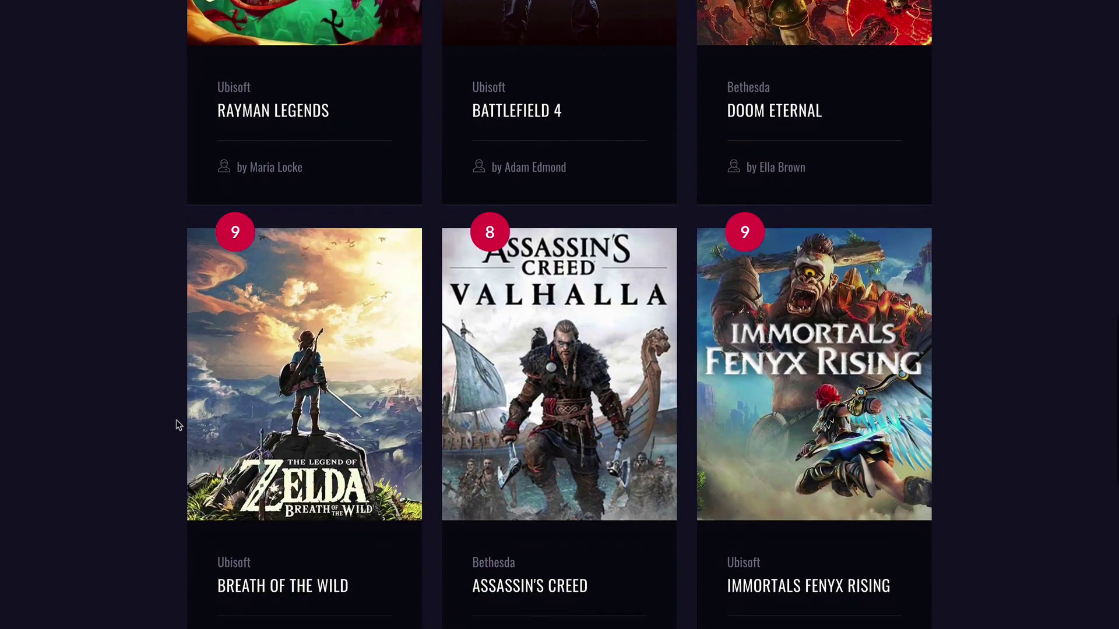
Open the Breath of the Wild review and examine its header, rating and game details
left_click(291, 593)
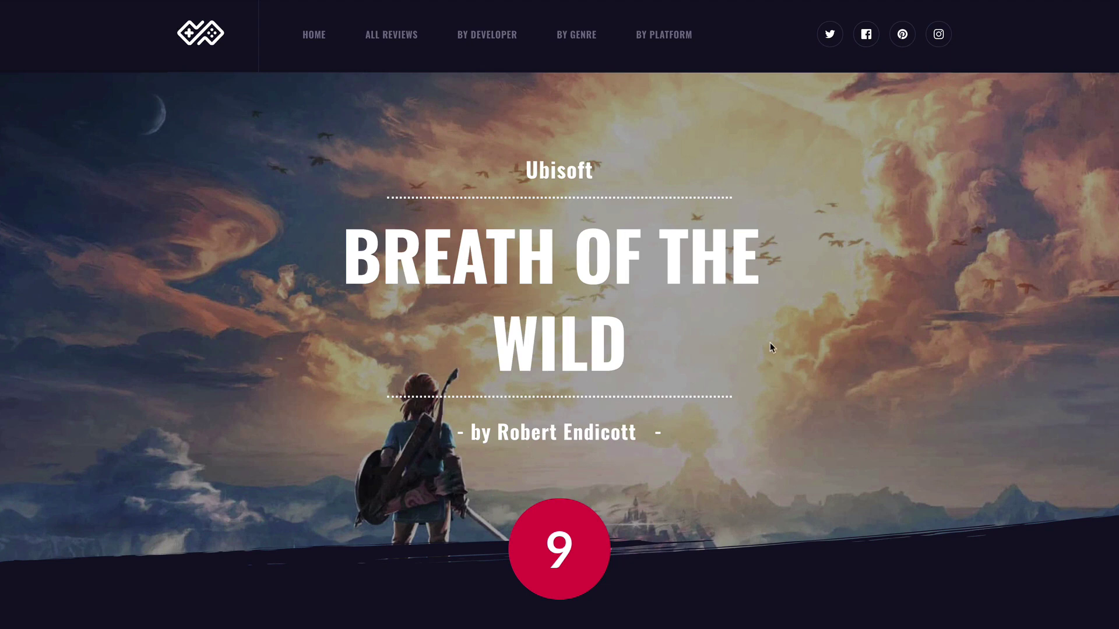
scroll(770, 344, "down", 3)
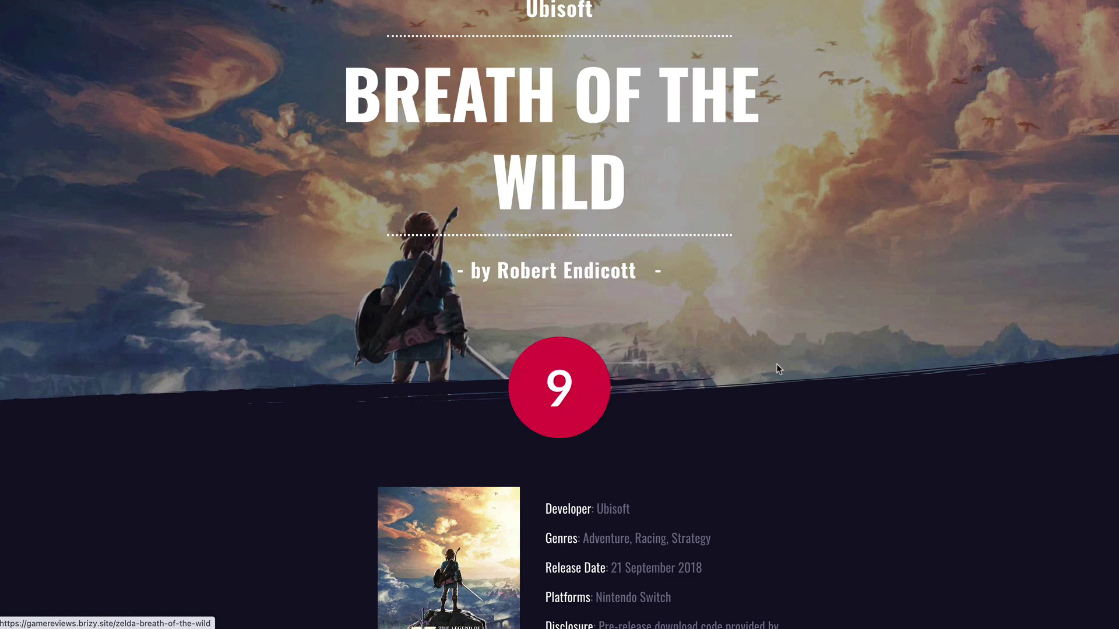
scroll(816, 364, "down", 3)
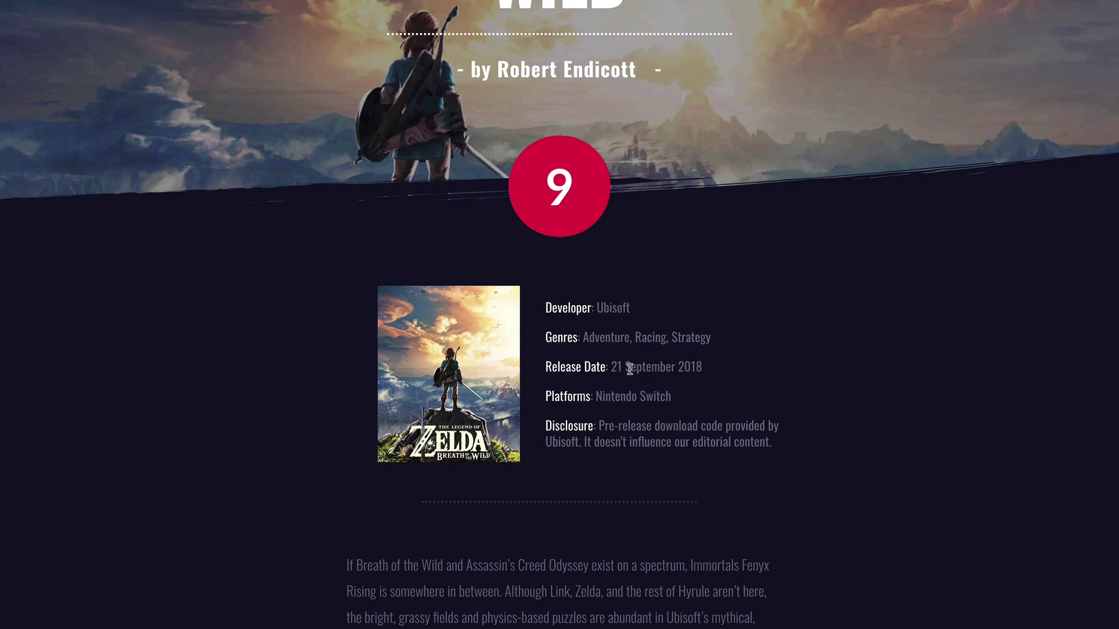
Read through the Breath of the Wild review from its body text and images down to the author bio, comments and footer
scroll(794, 326, "down", 8)
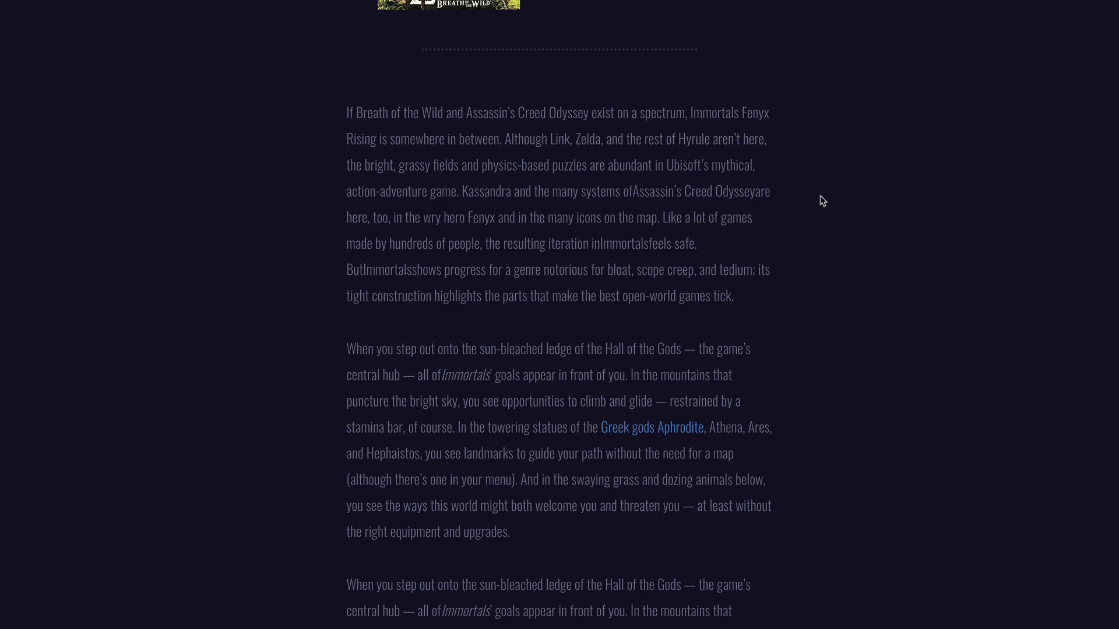
scroll(822, 201, "down", 7)
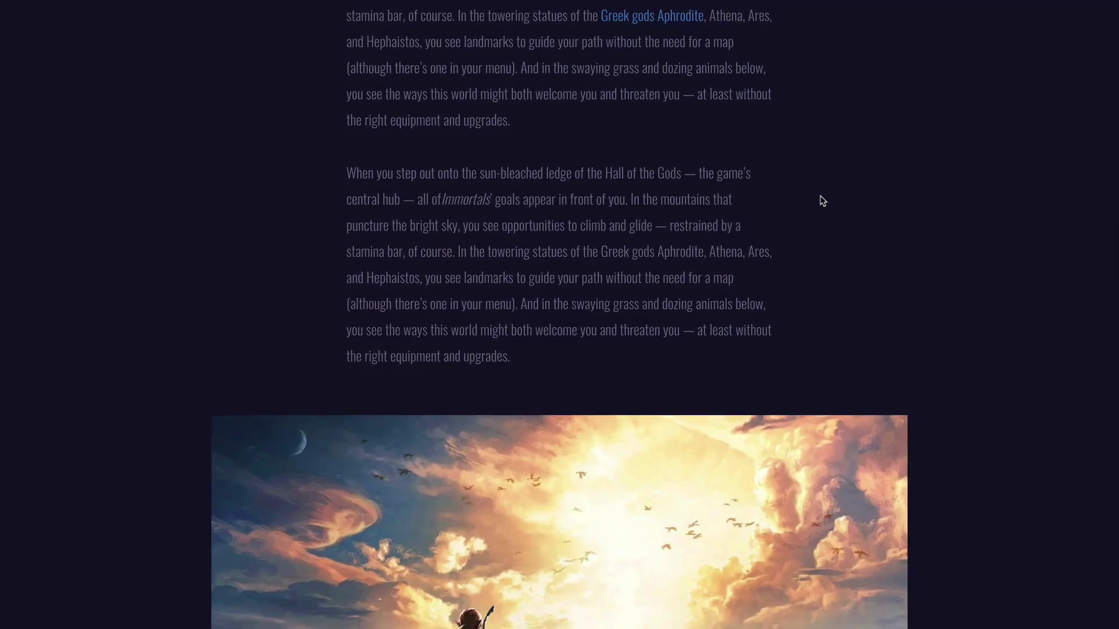
scroll(822, 201, "down", 9)
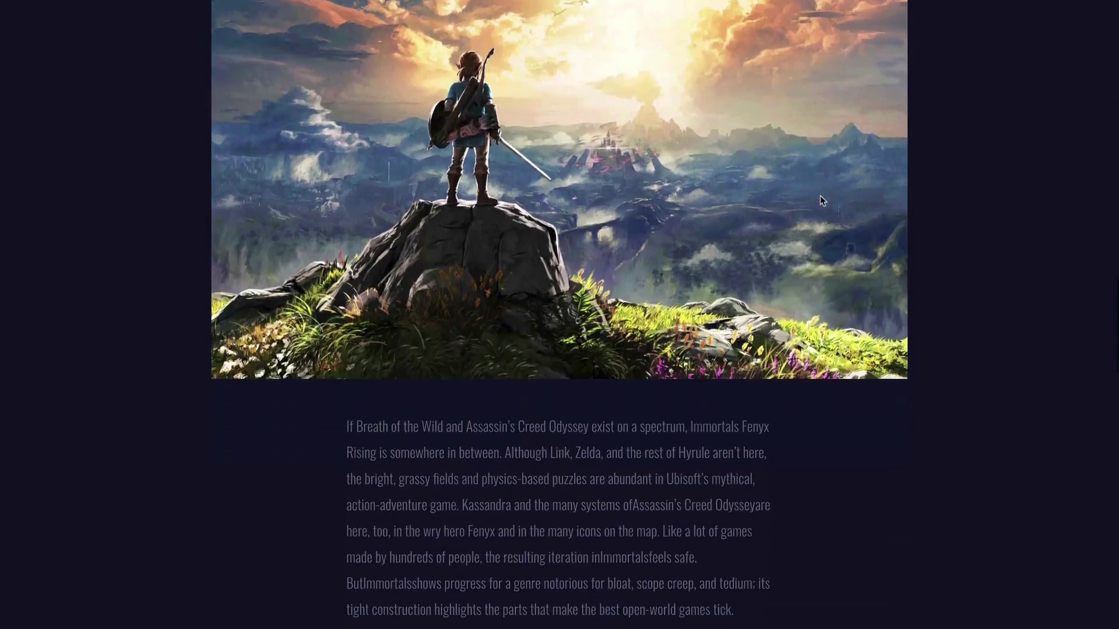
scroll(821, 200, "down", 14)
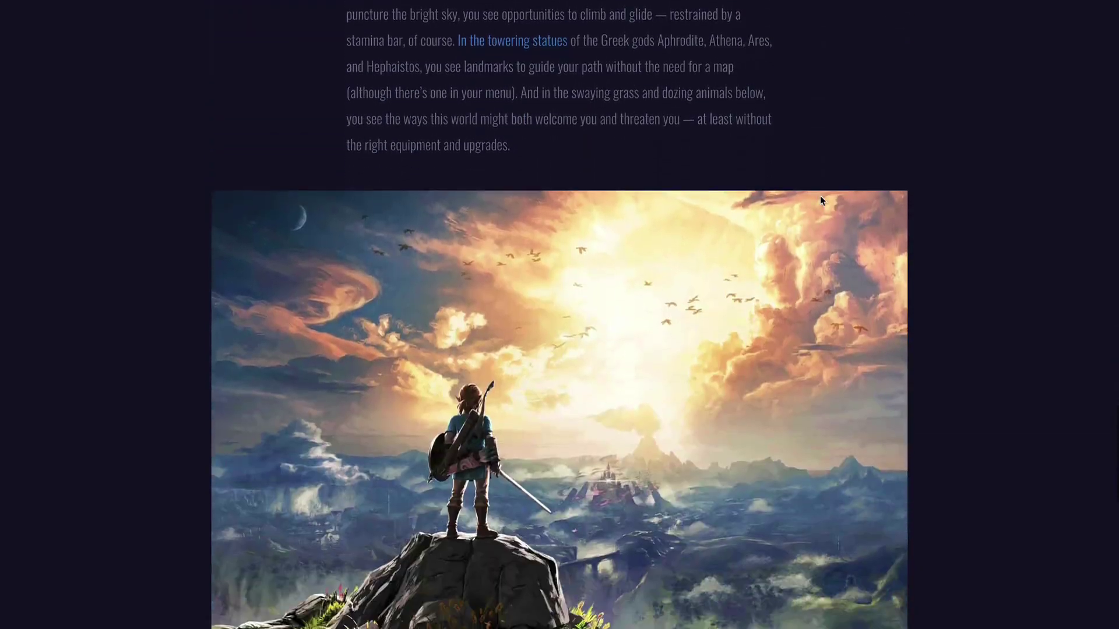
scroll(820, 195, "down", 9)
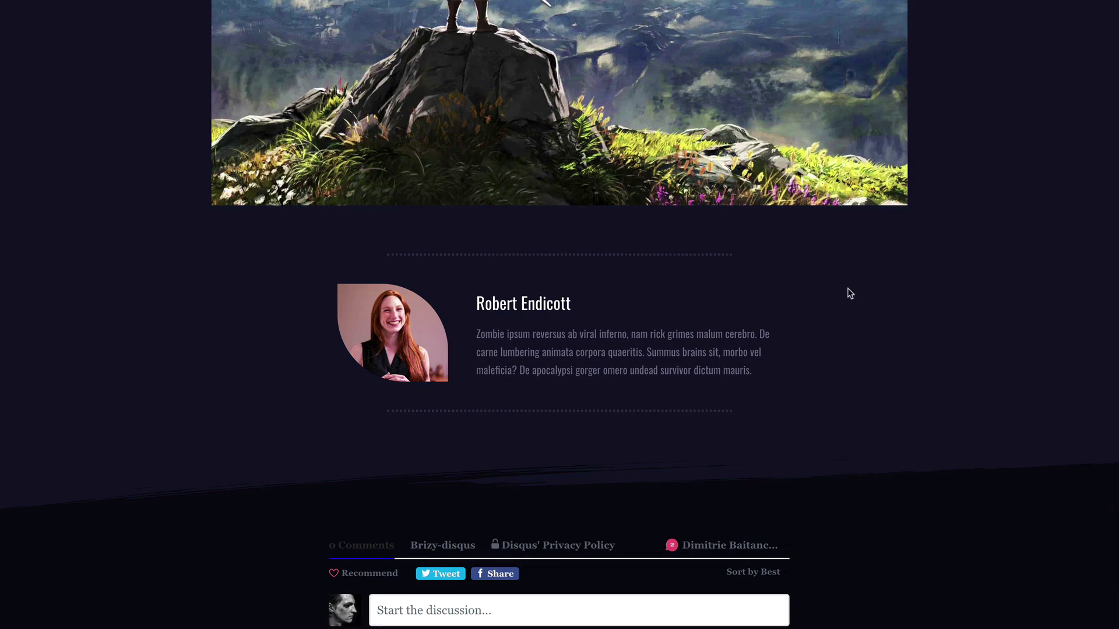
scroll(884, 316, "down", 4)
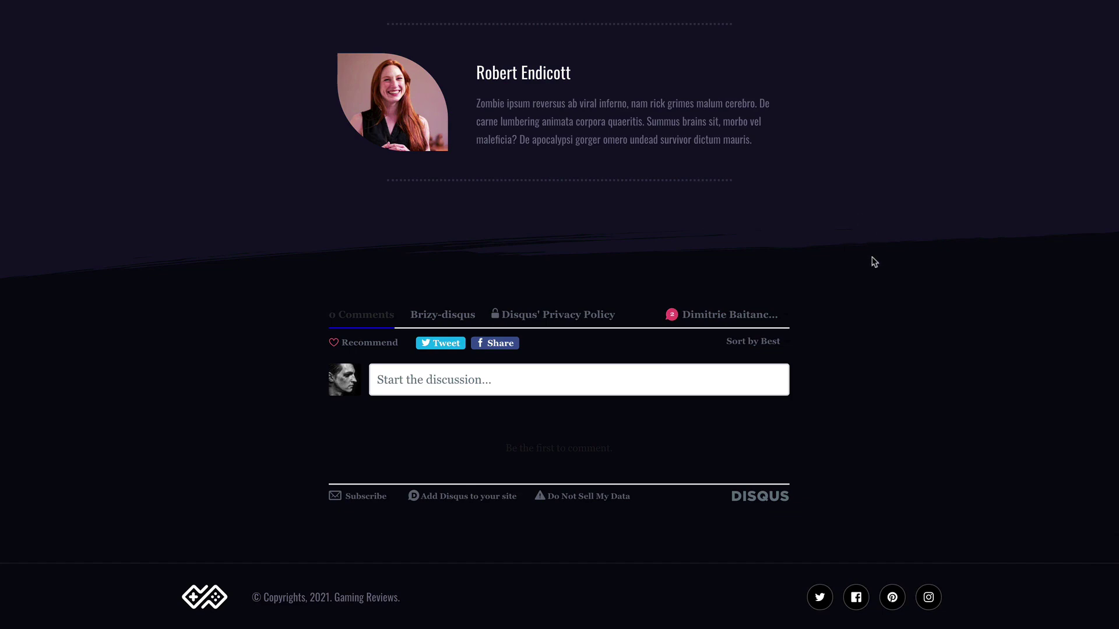
scroll(874, 263, "up", 20)
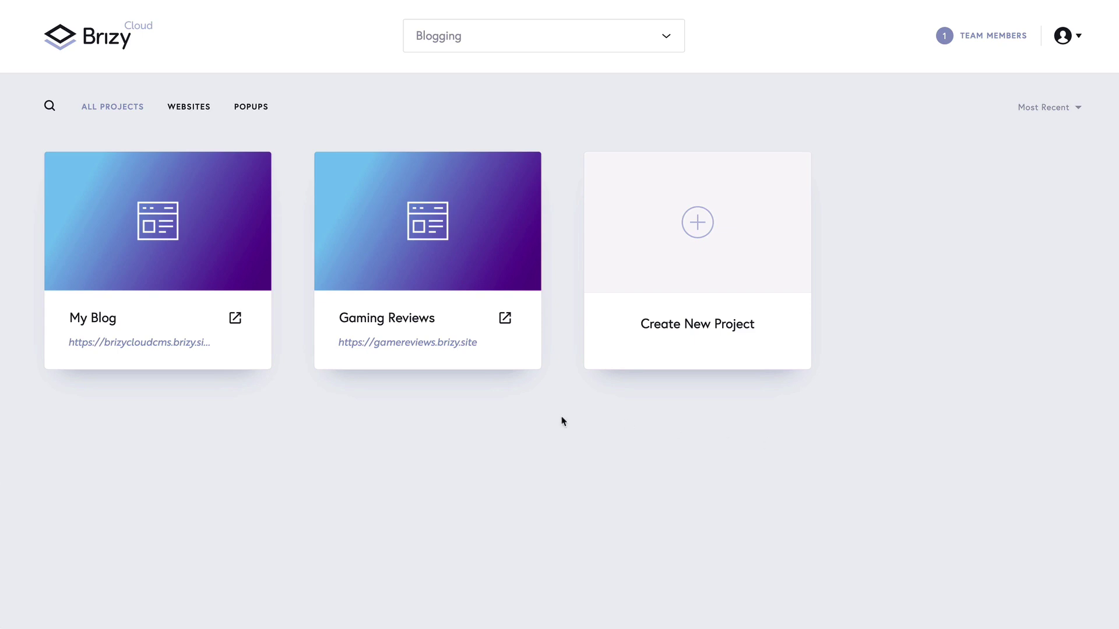
In Brizy Cloud, create a new Website & Landing Page project in the Blogging workspace and open it for editing
mouse_move(446, 285)
left_click(702, 238)
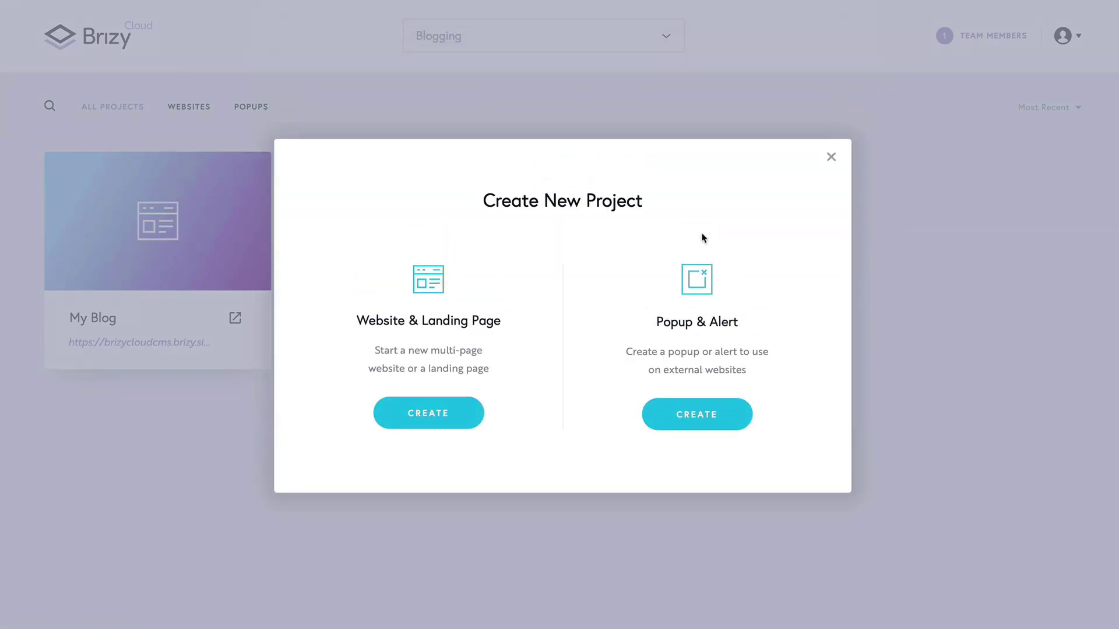
left_click(438, 415)
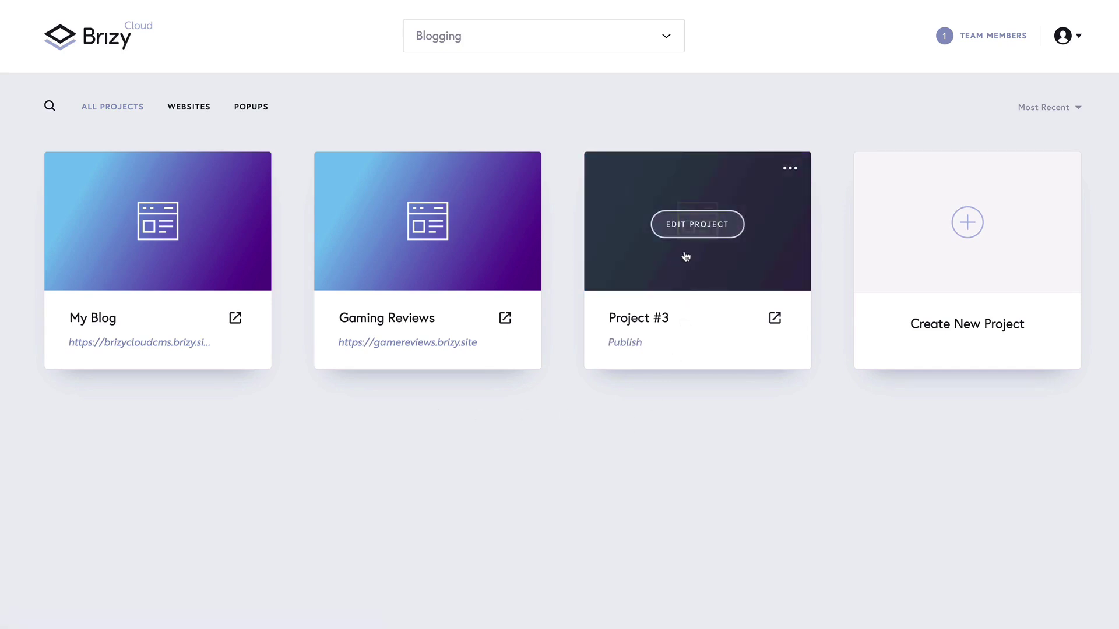
left_click(699, 225)
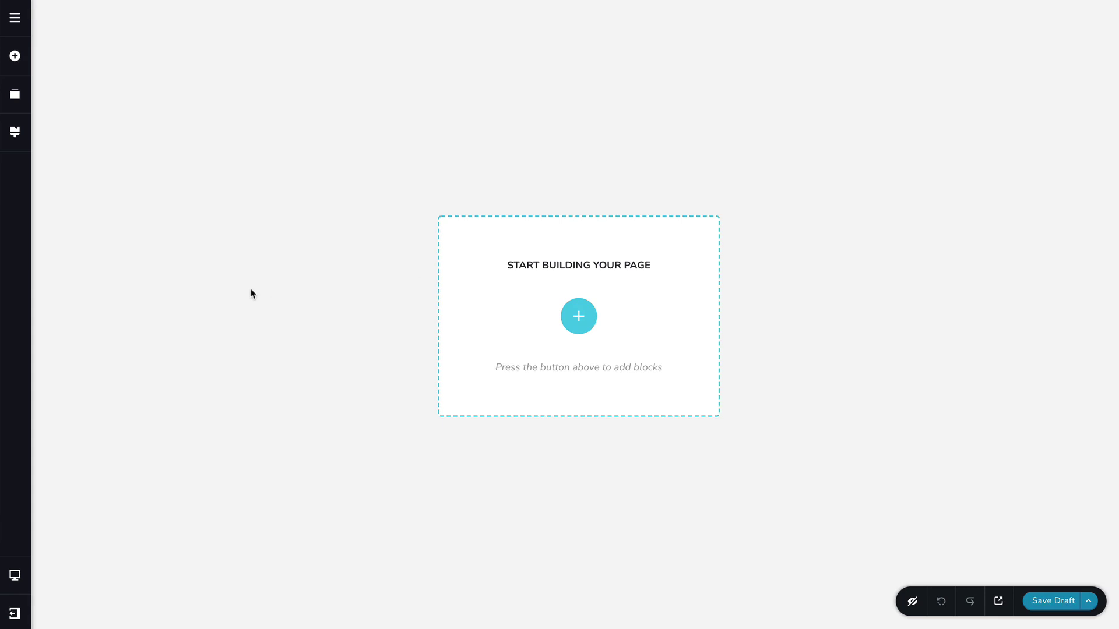
Start a custom asset with singular name Game, plural name Games and slug games, and bring up its asset type choices
left_click(16, 23)
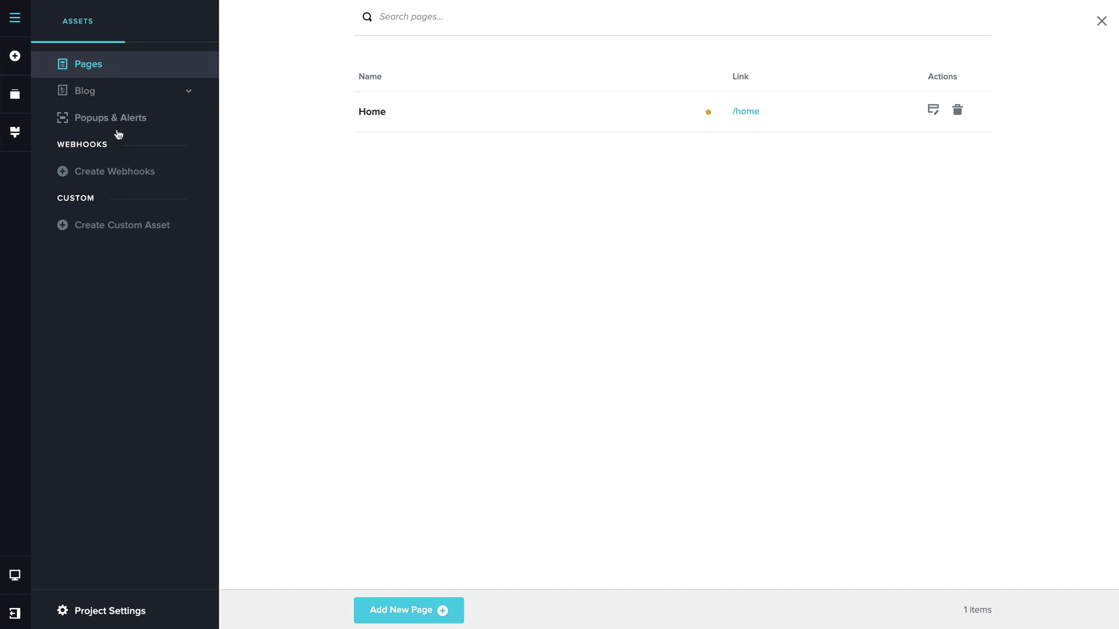
left_click(139, 231)
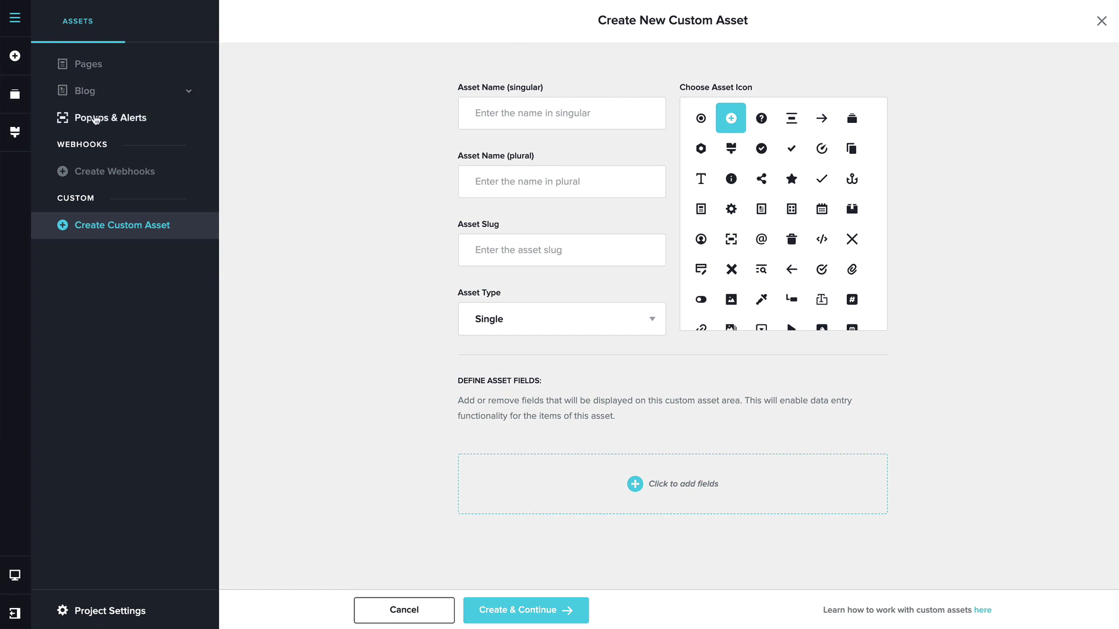
left_click(504, 119)
type("Game ")
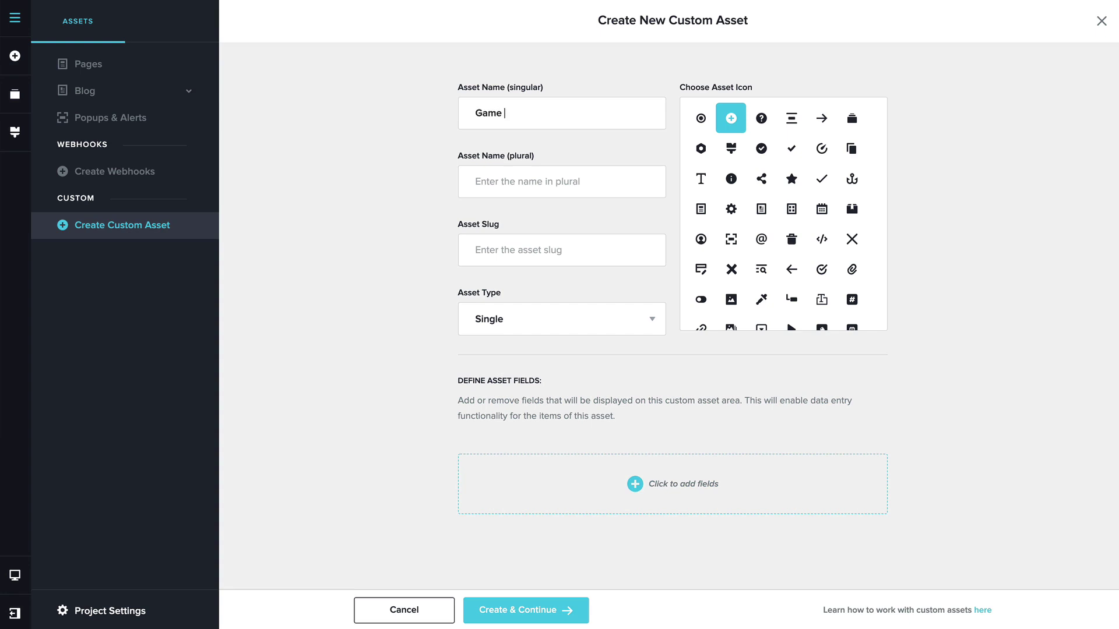
type("Gamesgames")
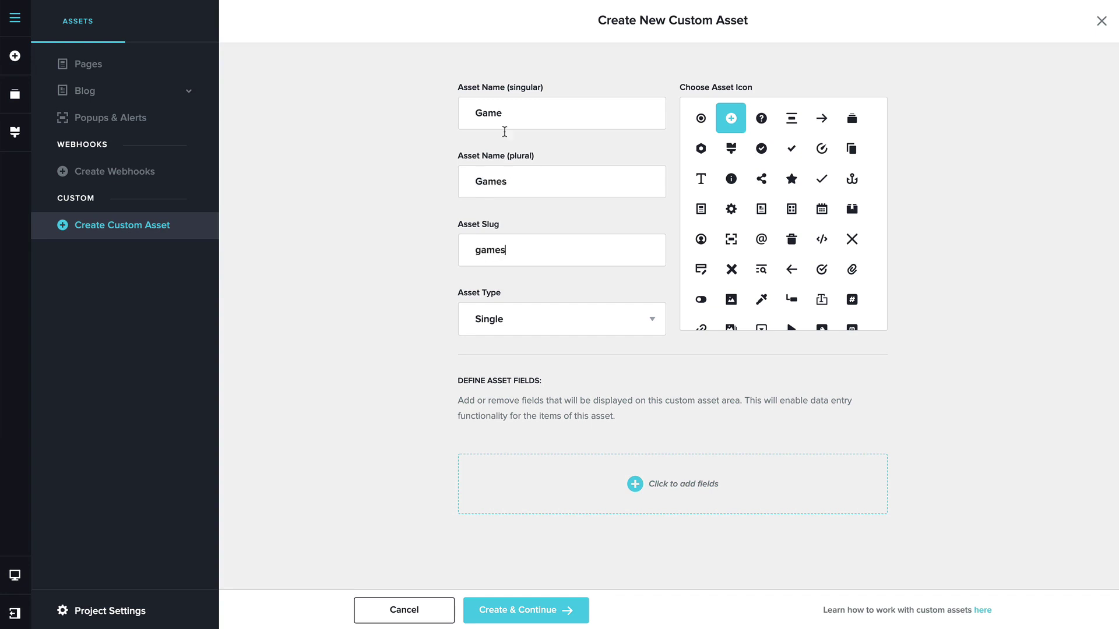
left_click(518, 317)
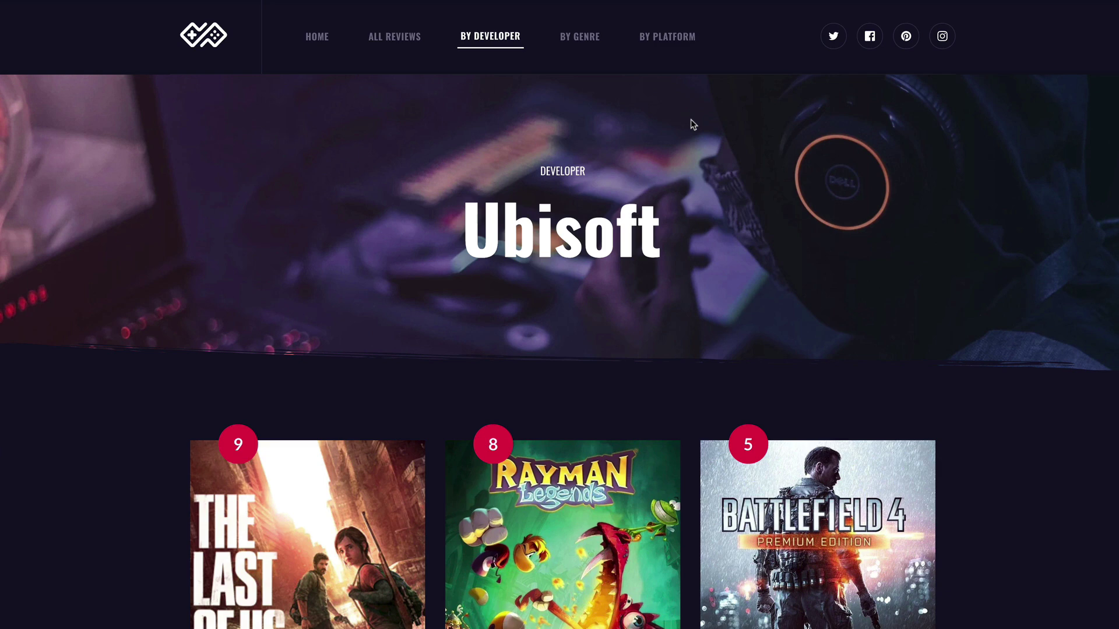
On the game reviews site, look through the Ubisoft developer listing and open The Last of Us review
scroll(726, 163, "down", 3)
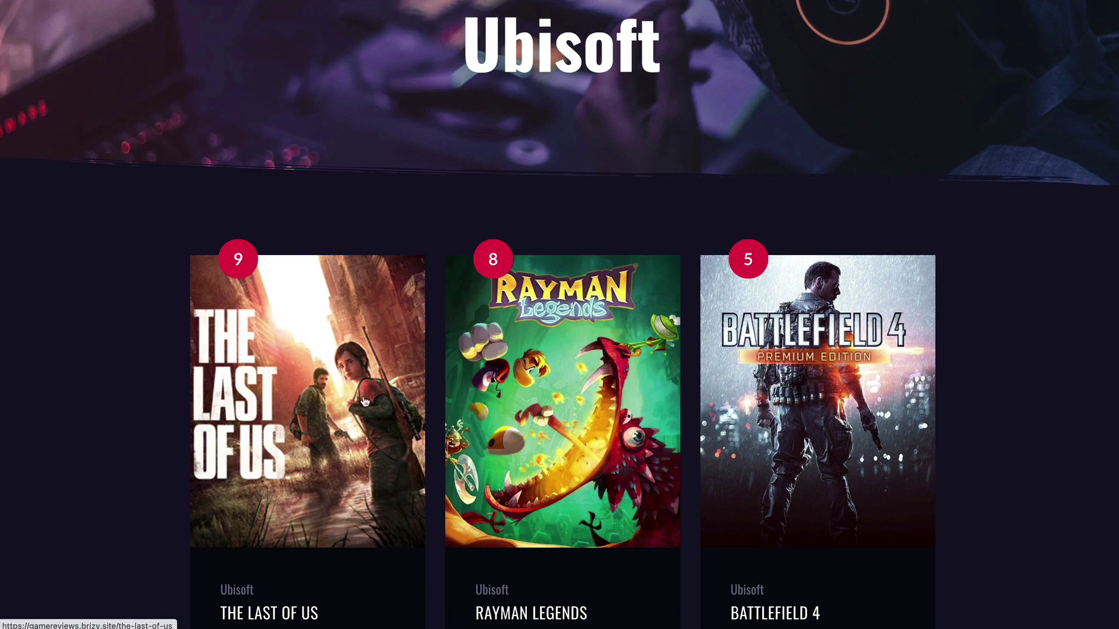
scroll(365, 401, "down", 3)
scroll(366, 401, "down", 2)
scroll(602, 508, "up", 4)
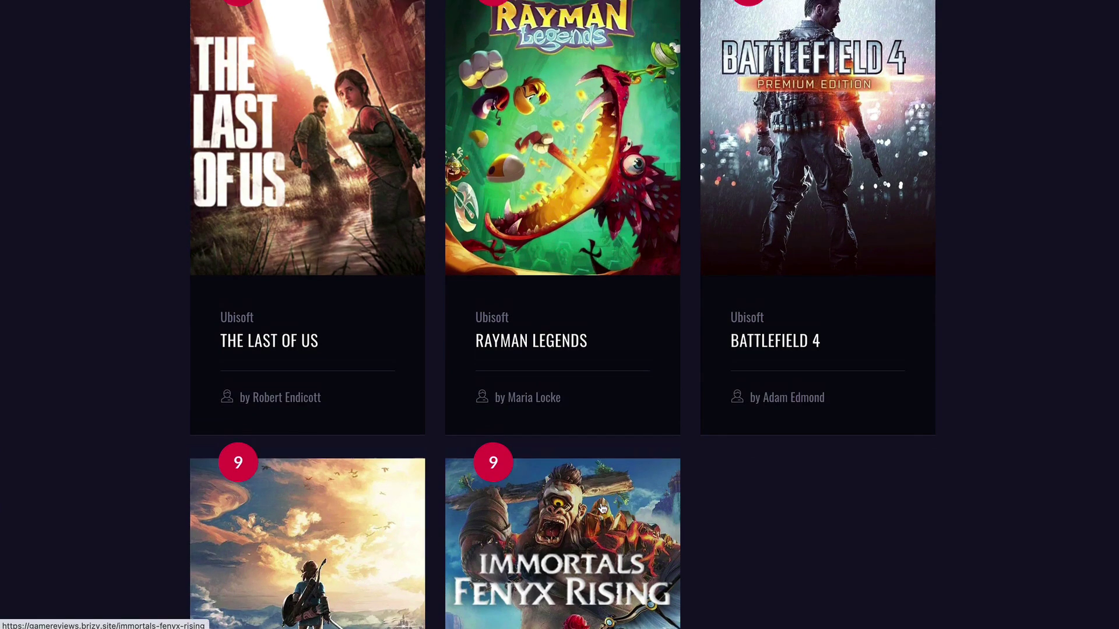
scroll(603, 508, "up", 2)
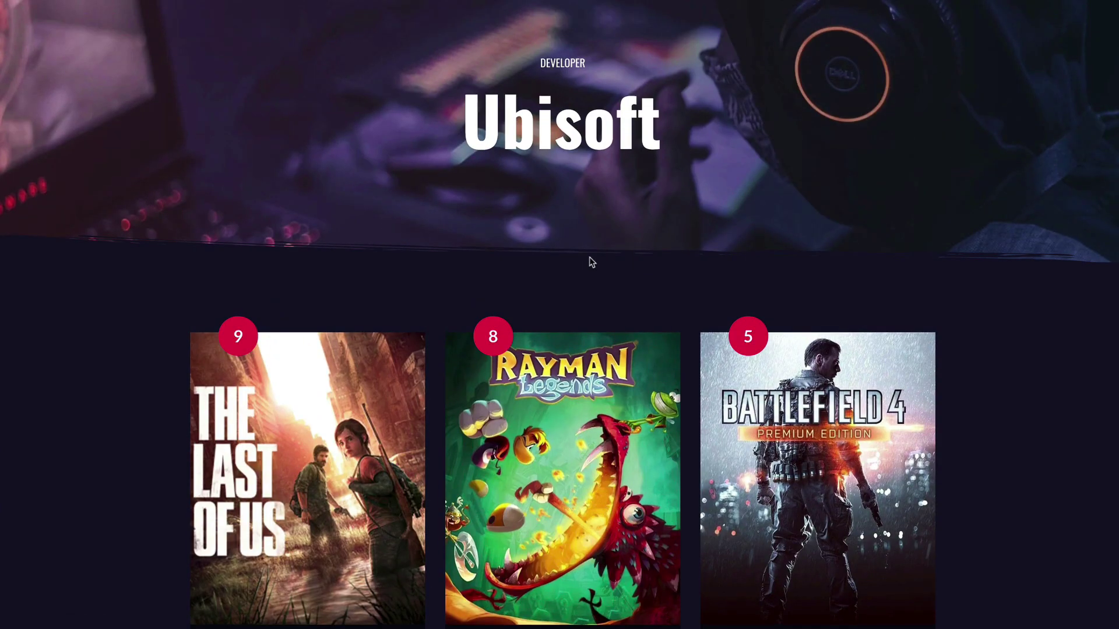
scroll(590, 262, "down", 6)
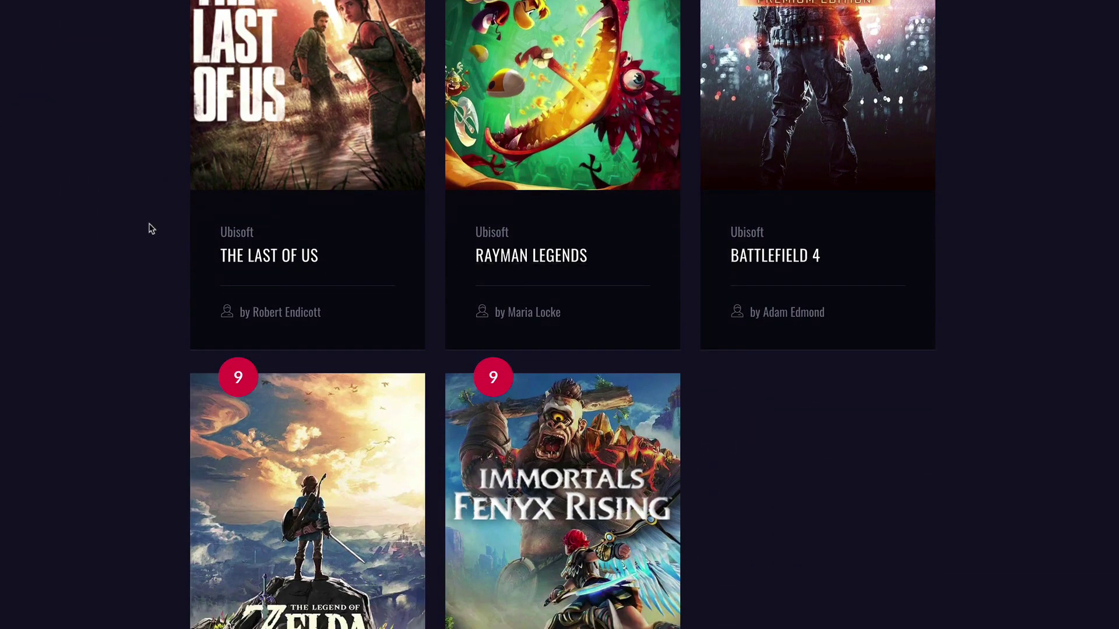
left_click(264, 263)
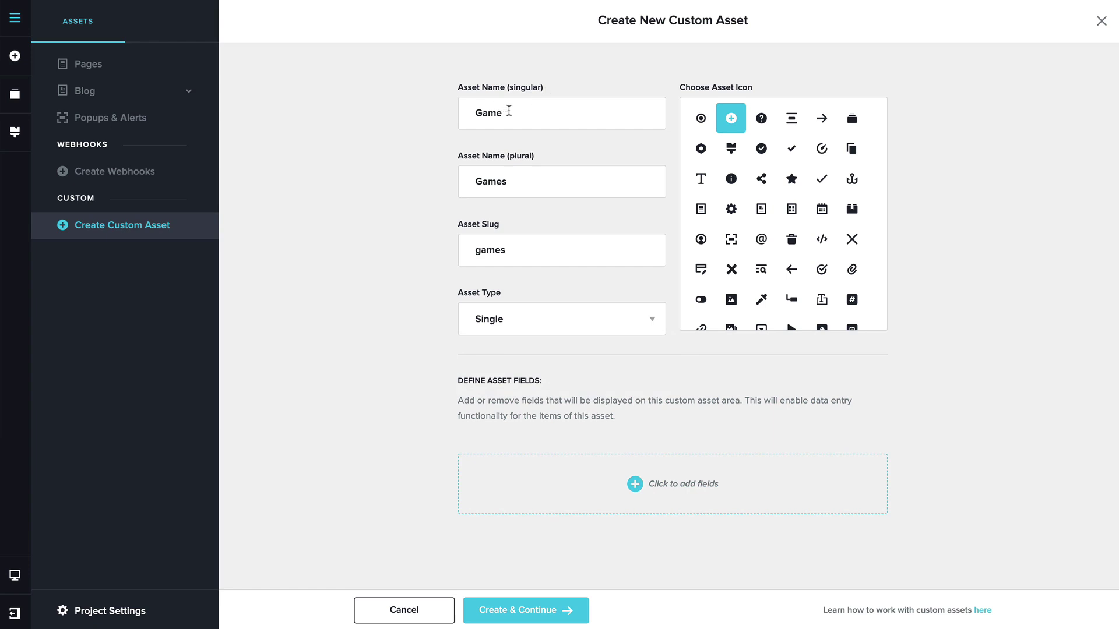
Choose Single as the Games asset's type and add a plain text field to it
left_click(480, 321)
left_click(499, 349)
left_click(606, 484)
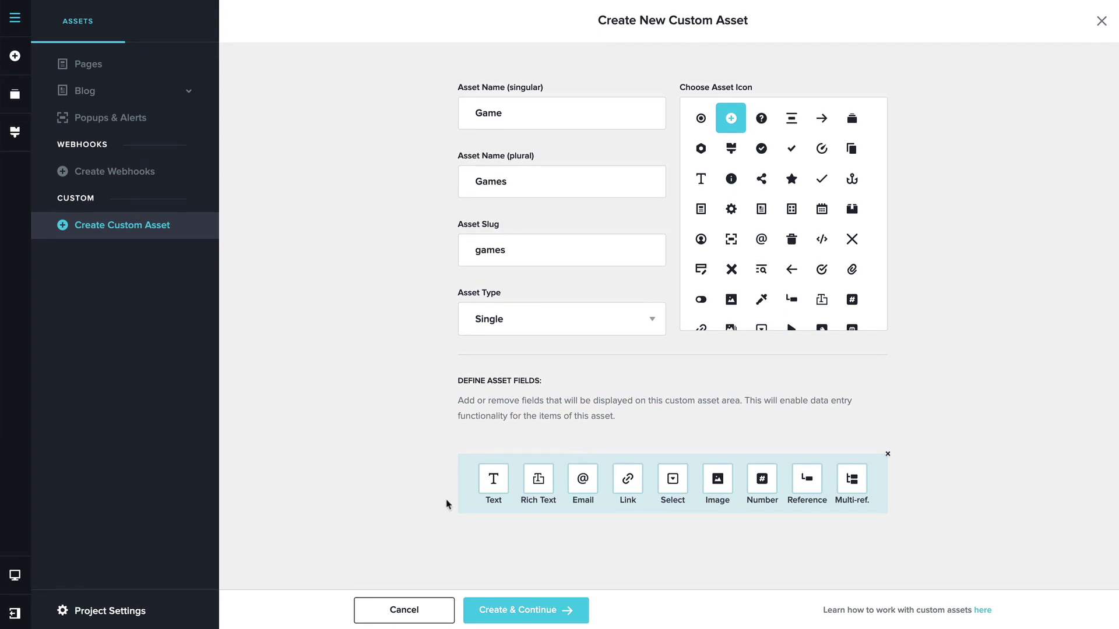
left_click(492, 481)
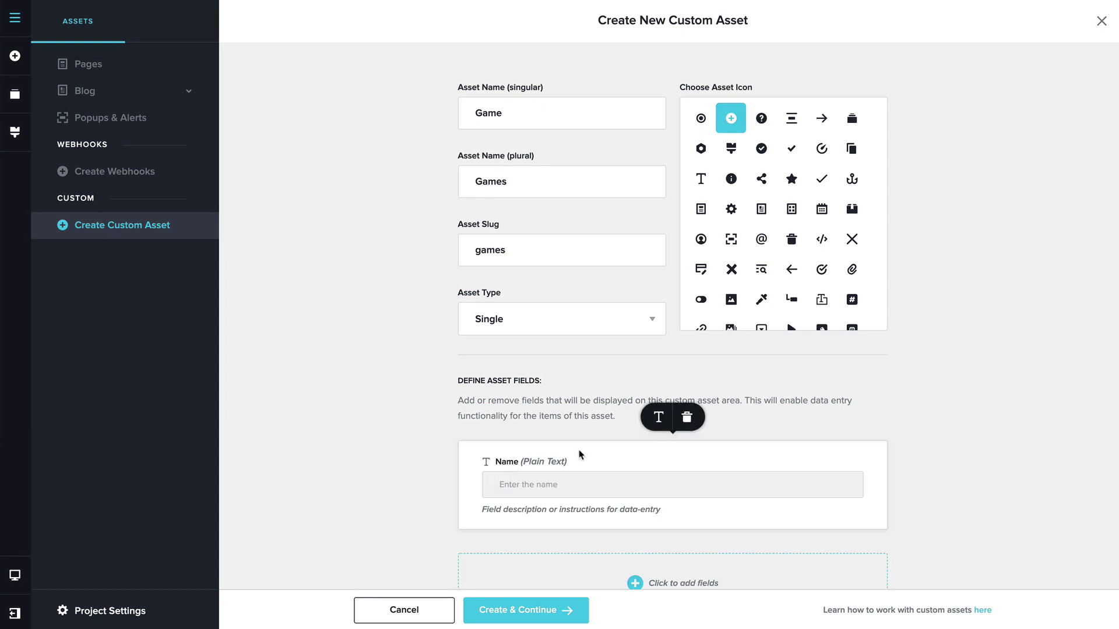
Add an Image field, a Number field and a Link field below the plain text field
scroll(431, 460, "down", 1)
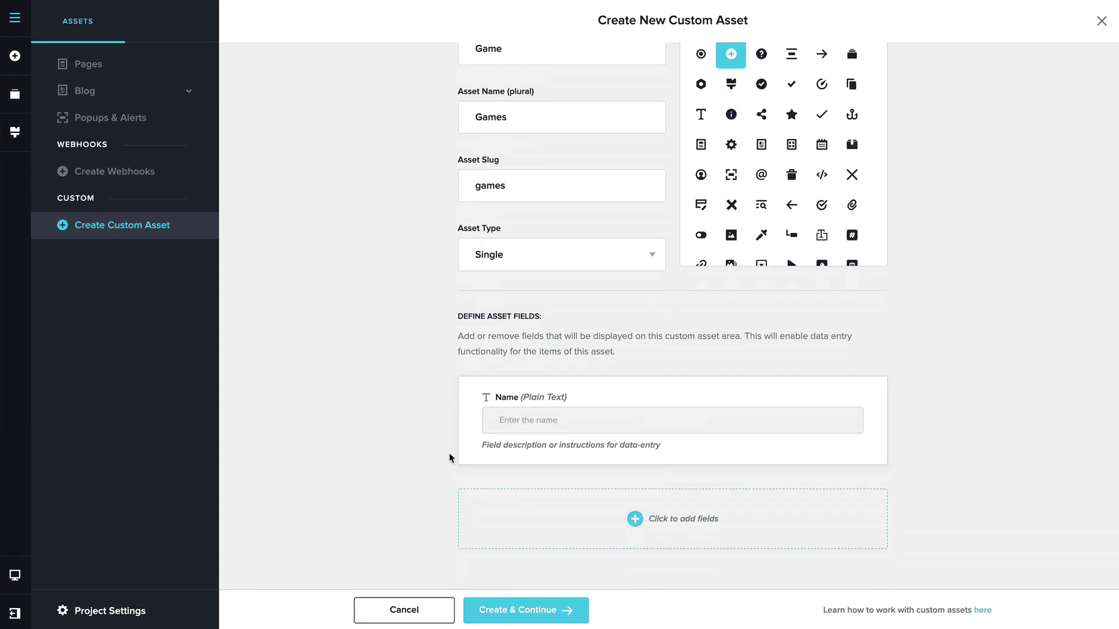
left_click(536, 498)
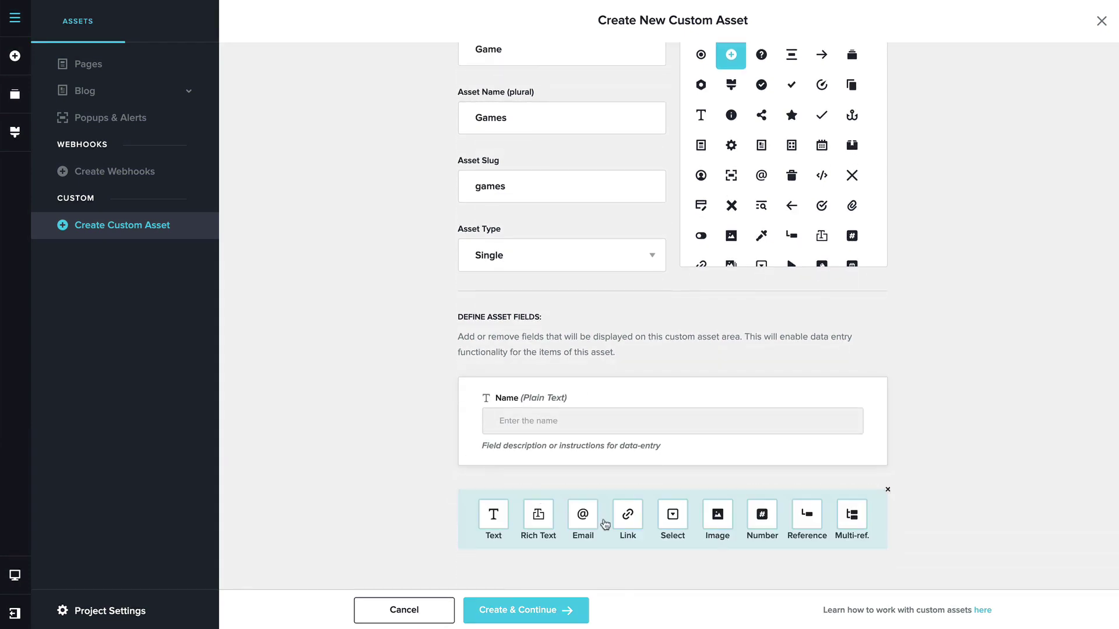
left_click(718, 514)
scroll(634, 446, "down", 3)
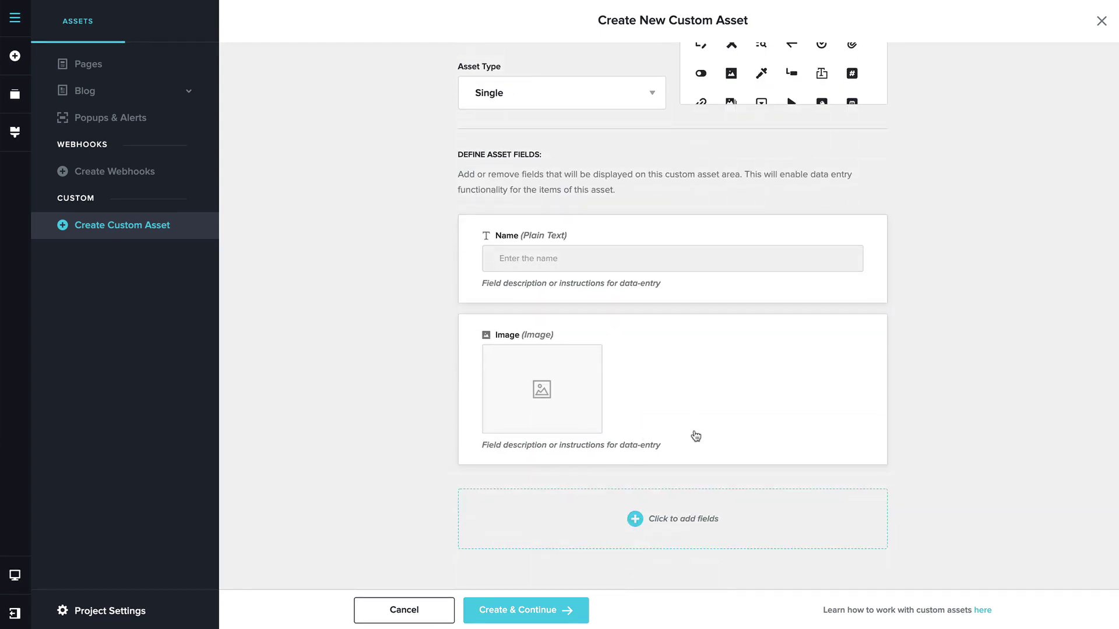
left_click(654, 506)
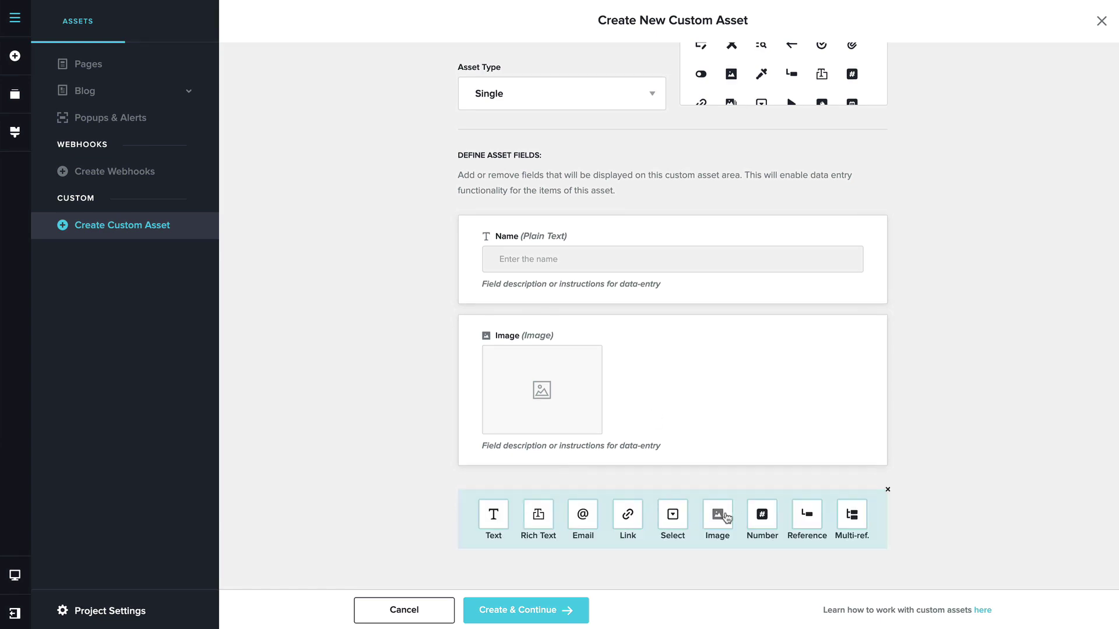
left_click(762, 518)
scroll(699, 393, "down", 1)
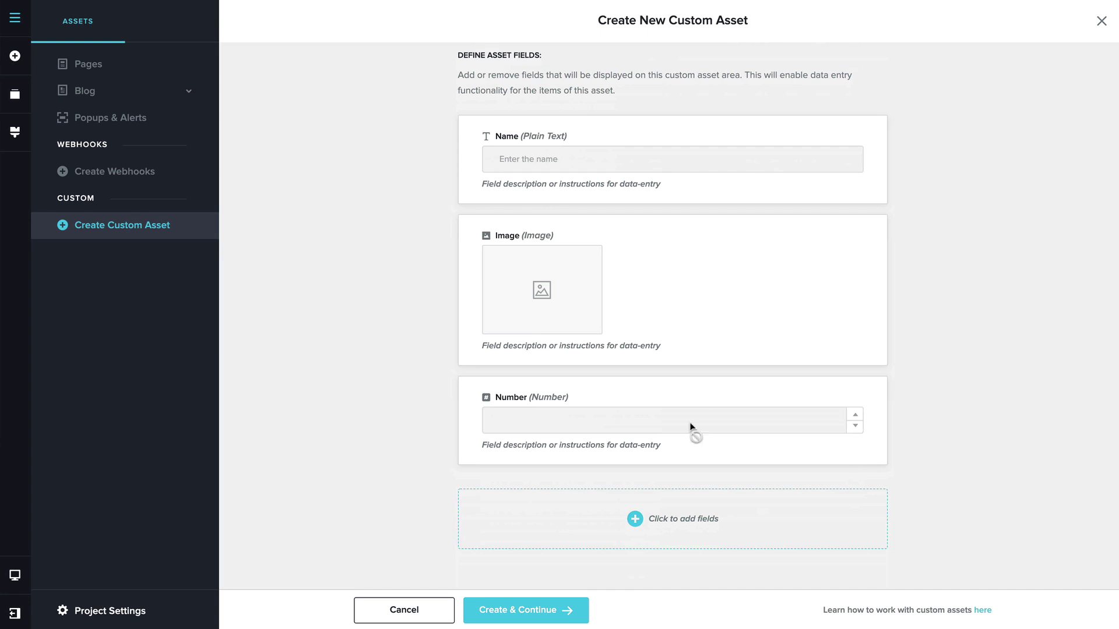
left_click(683, 508)
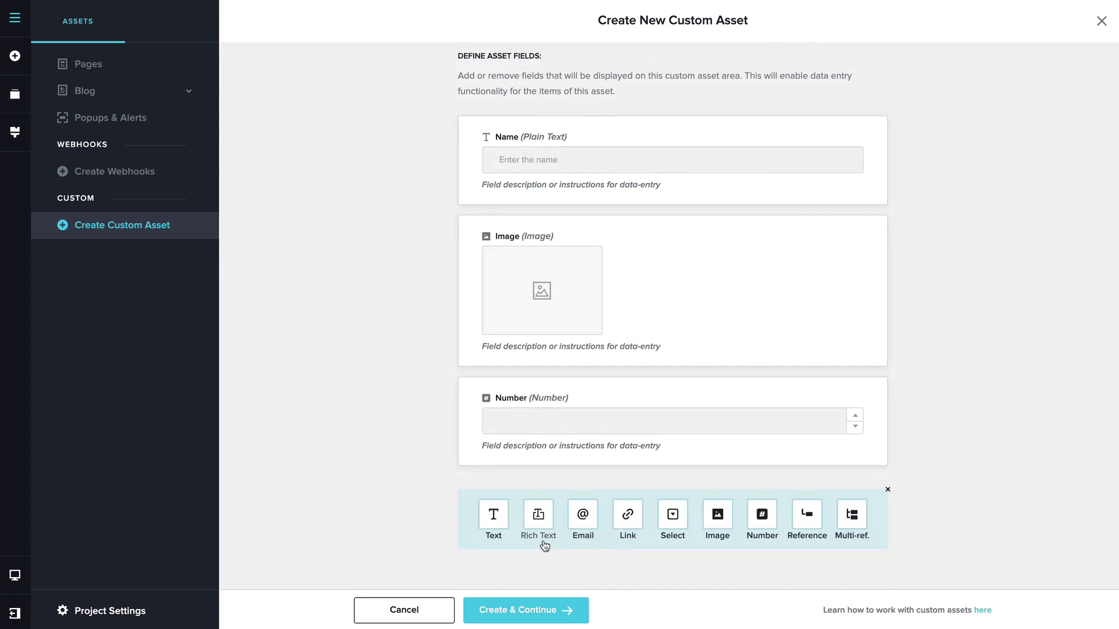
left_click(643, 520)
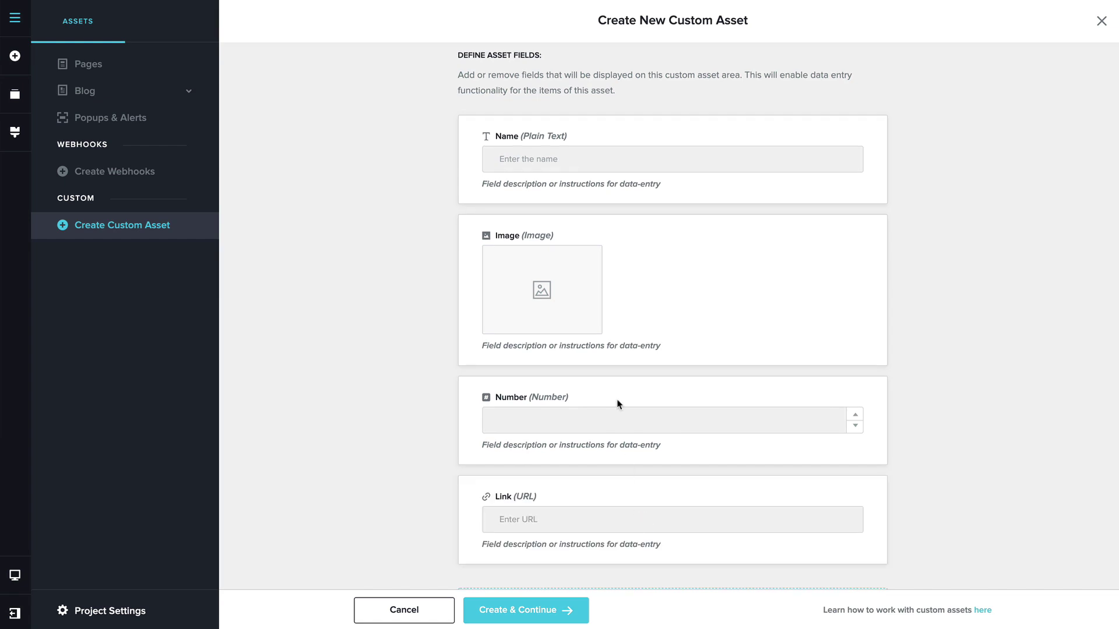
Look over the fields added to the Games asset and open the Image field's settings
scroll(616, 402, "up", 3)
scroll(617, 405, "down", 3)
scroll(619, 405, "down", 2)
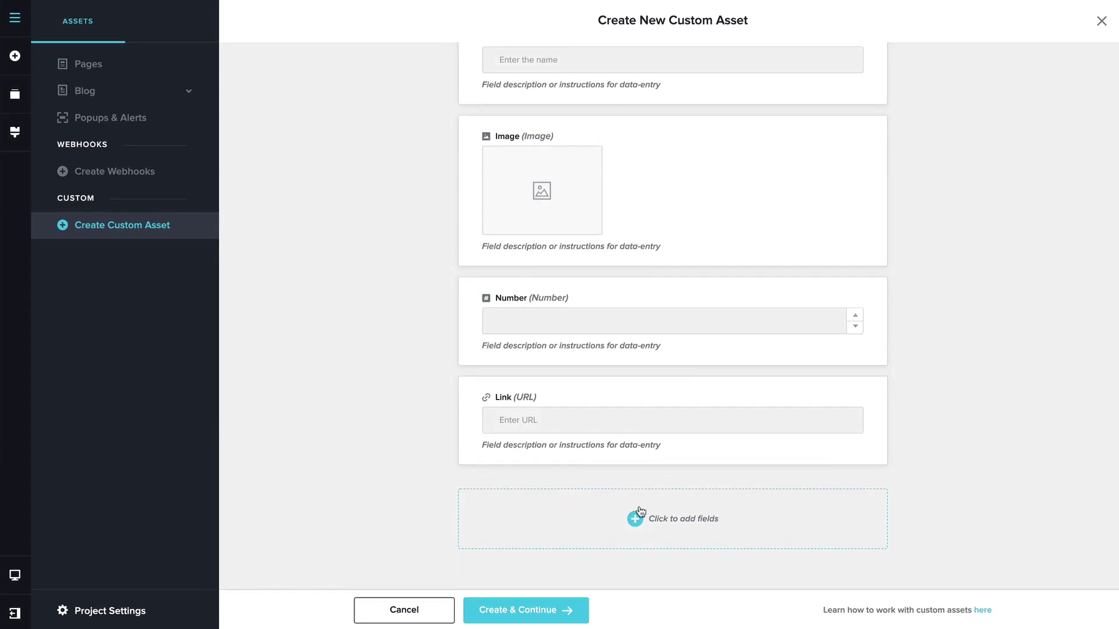
scroll(641, 511, "up", 7)
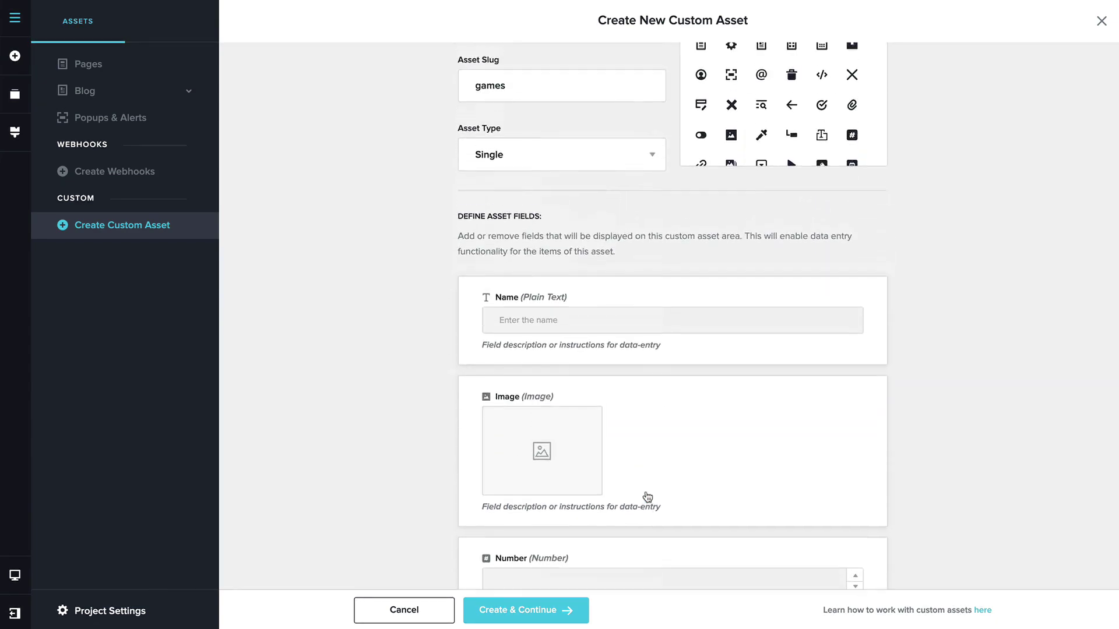
scroll(591, 507, "down", 3)
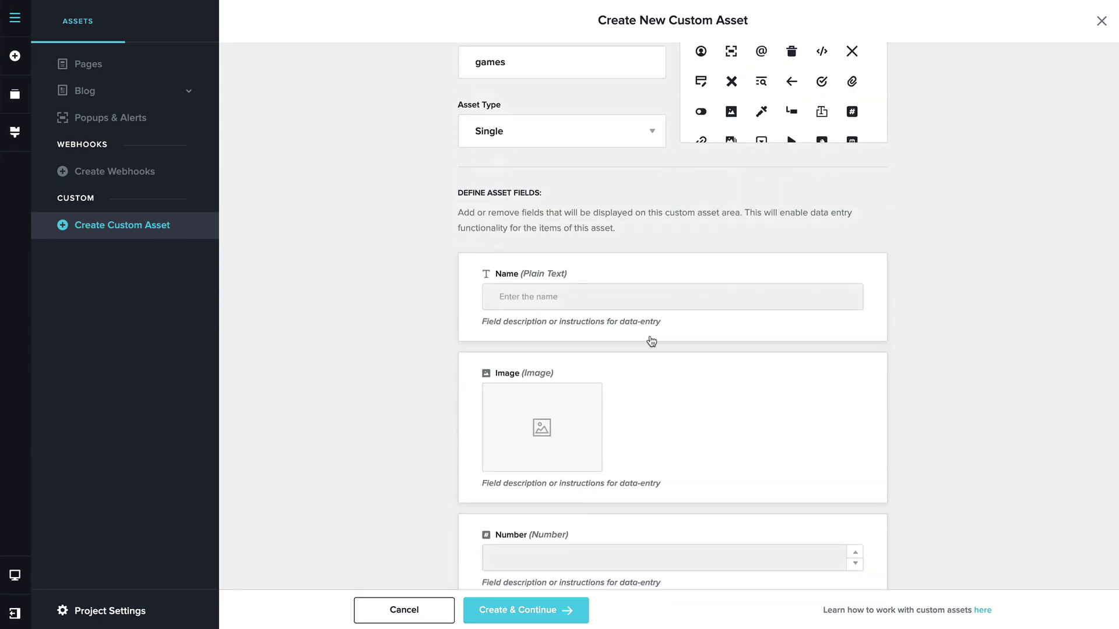
scroll(647, 346, "up", 2)
mouse_move(645, 355)
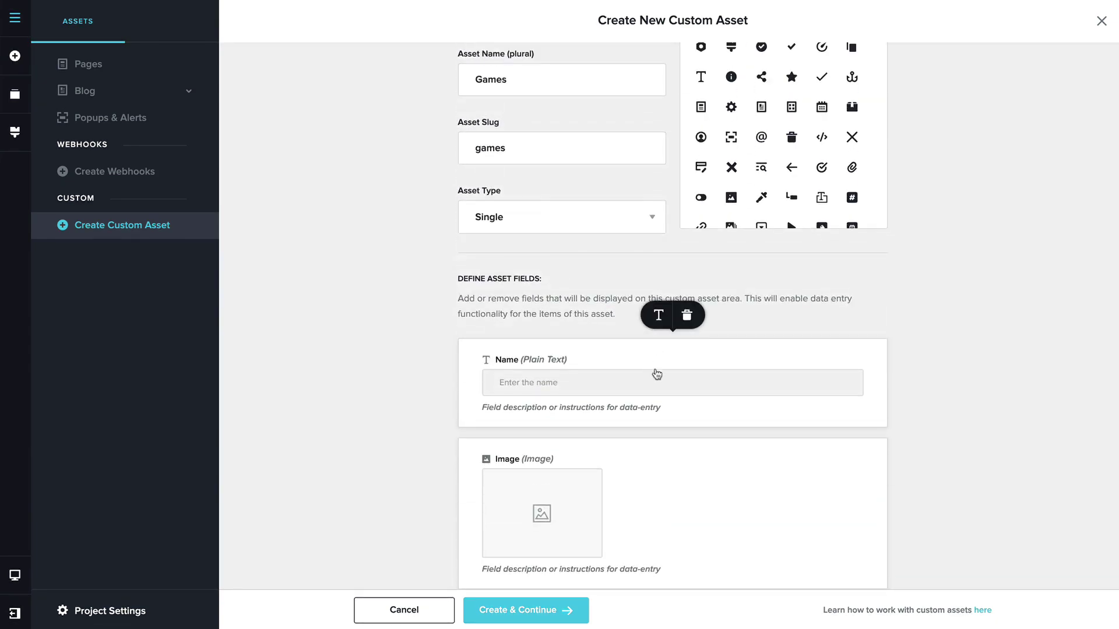
mouse_move(655, 457)
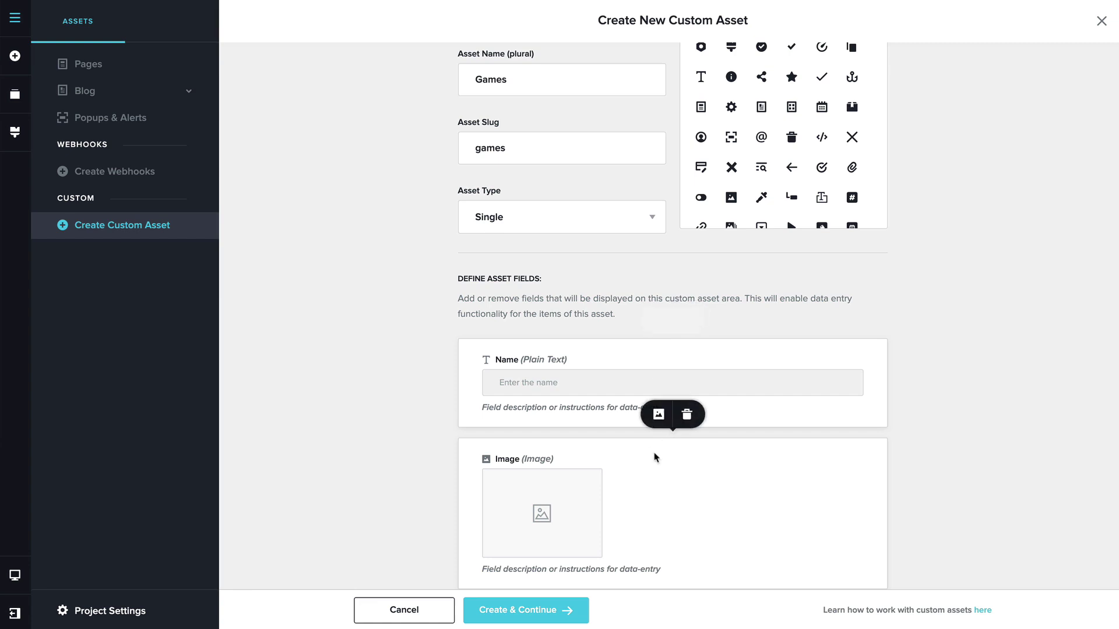
left_click(660, 421)
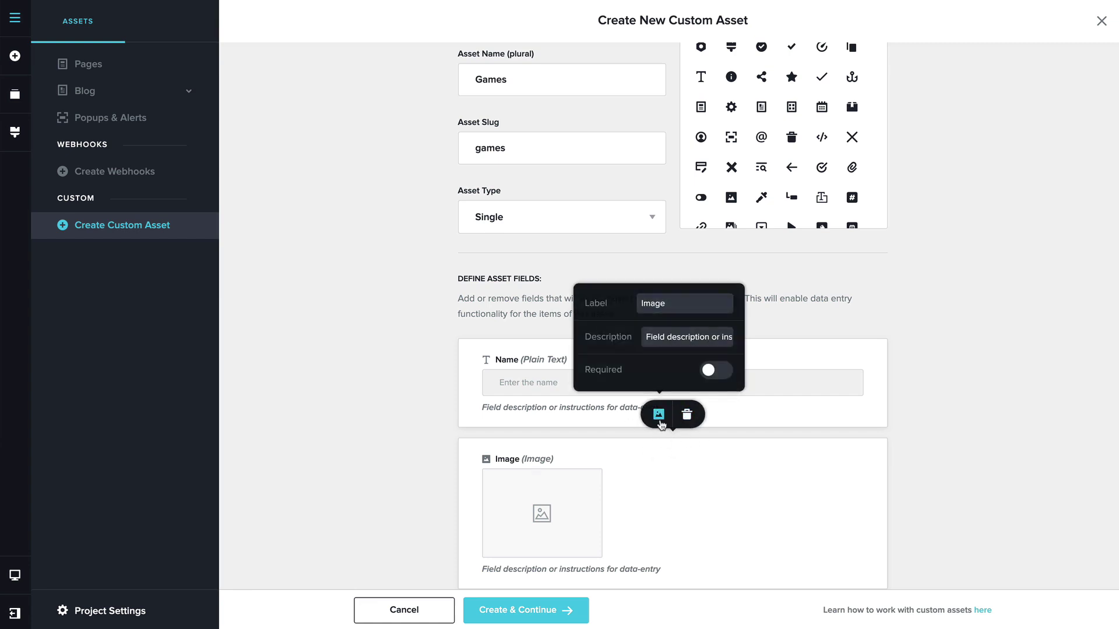
Look over the settings of the Image and Name fields and the other fields defined for the Games asset
double_click(654, 303)
scroll(505, 318, "down", 1)
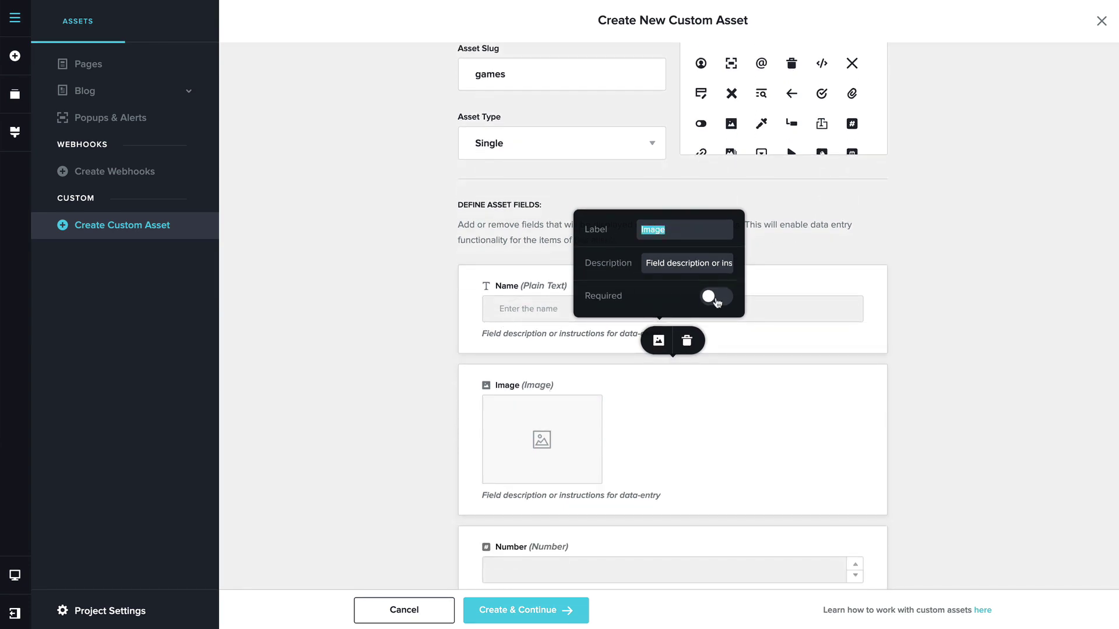
left_click(412, 328)
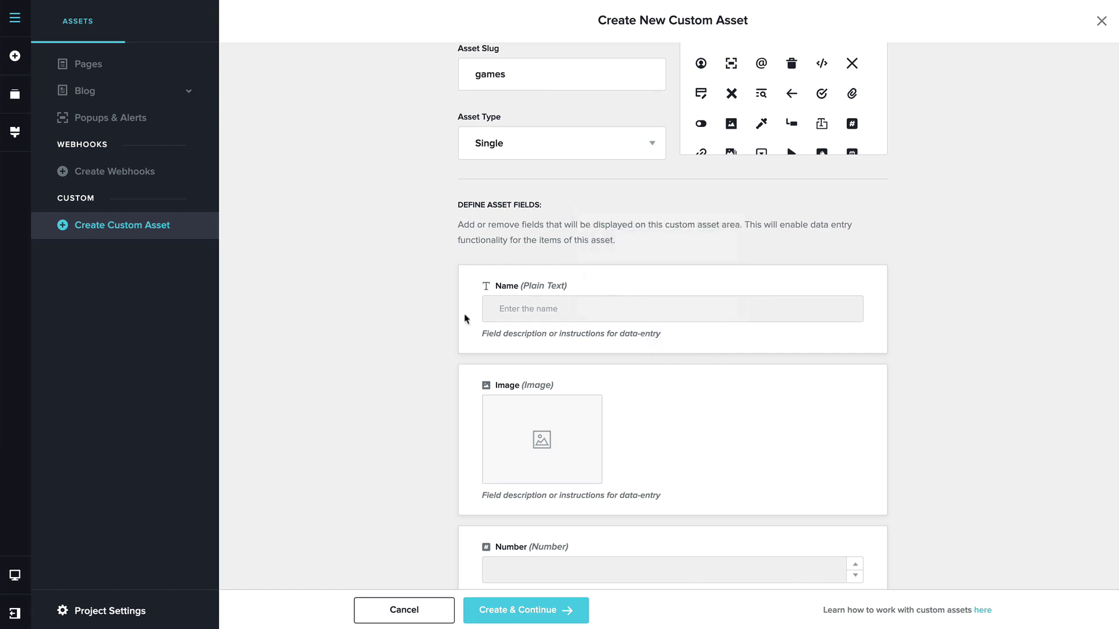
mouse_move(627, 282)
left_click(659, 241)
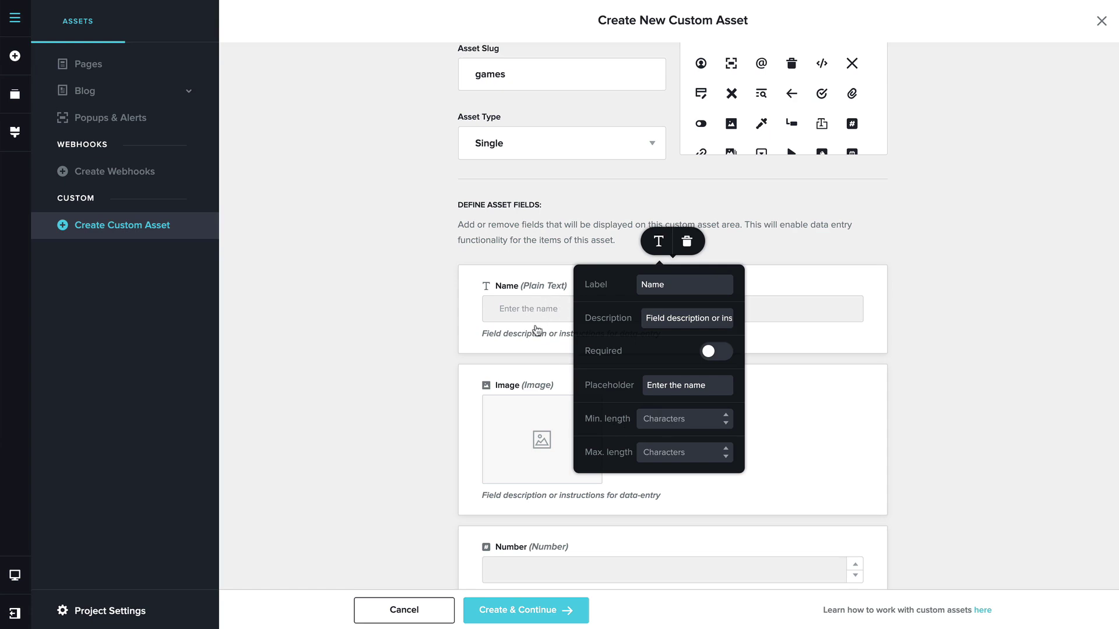
left_click(438, 367)
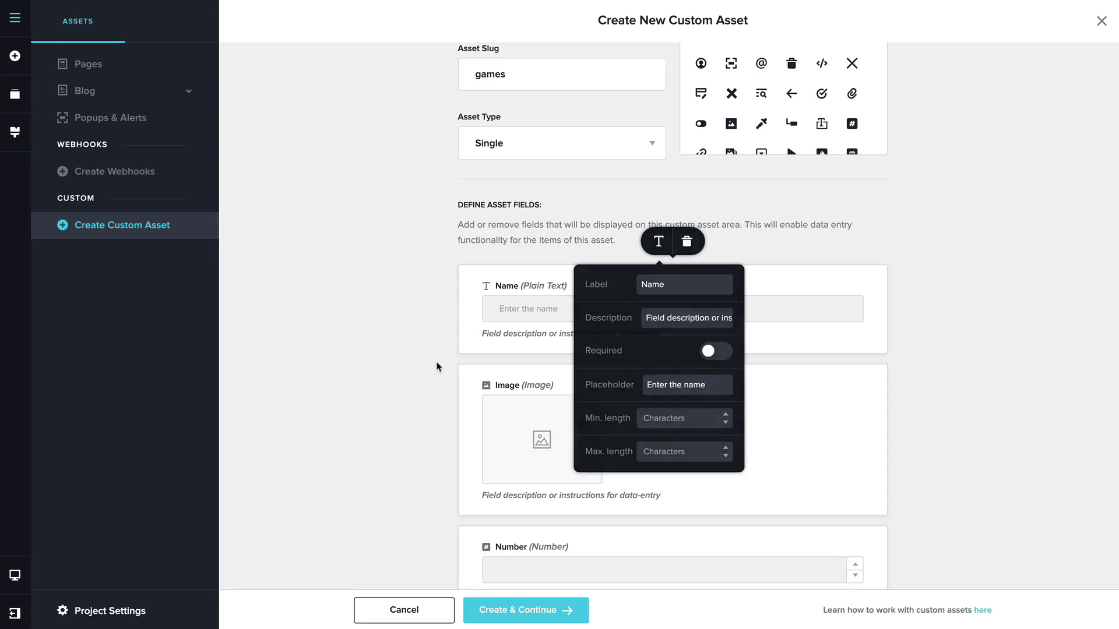
scroll(635, 414, "down", 2)
scroll(636, 415, "down", 3)
scroll(637, 415, "up", 8)
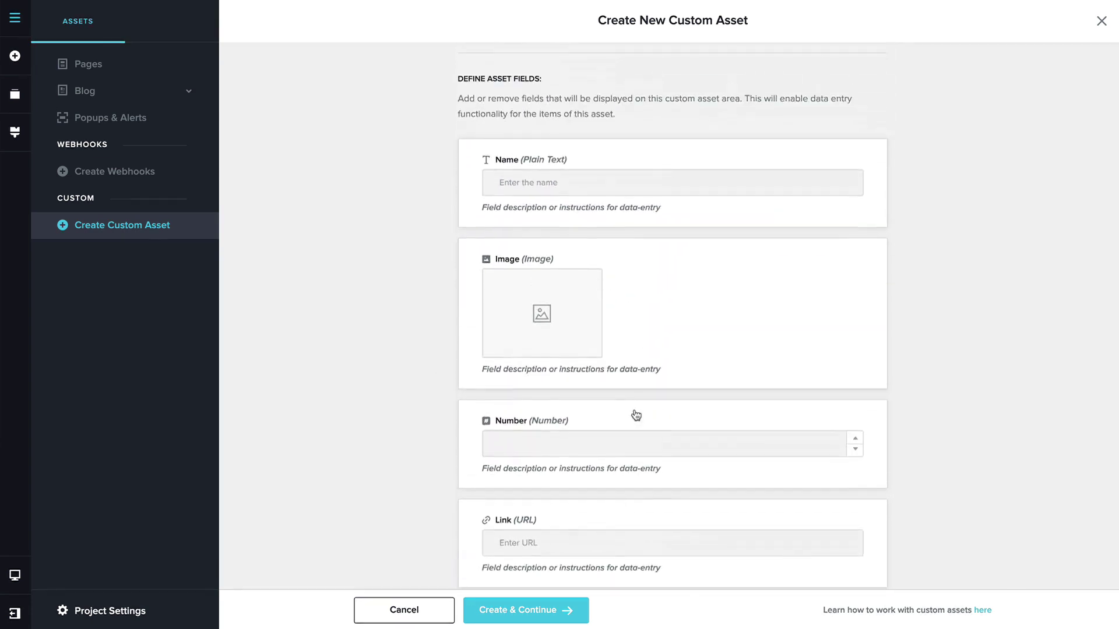
Create the Games asset, then reopen its settings and choose the game controller as its icon
left_click(538, 611)
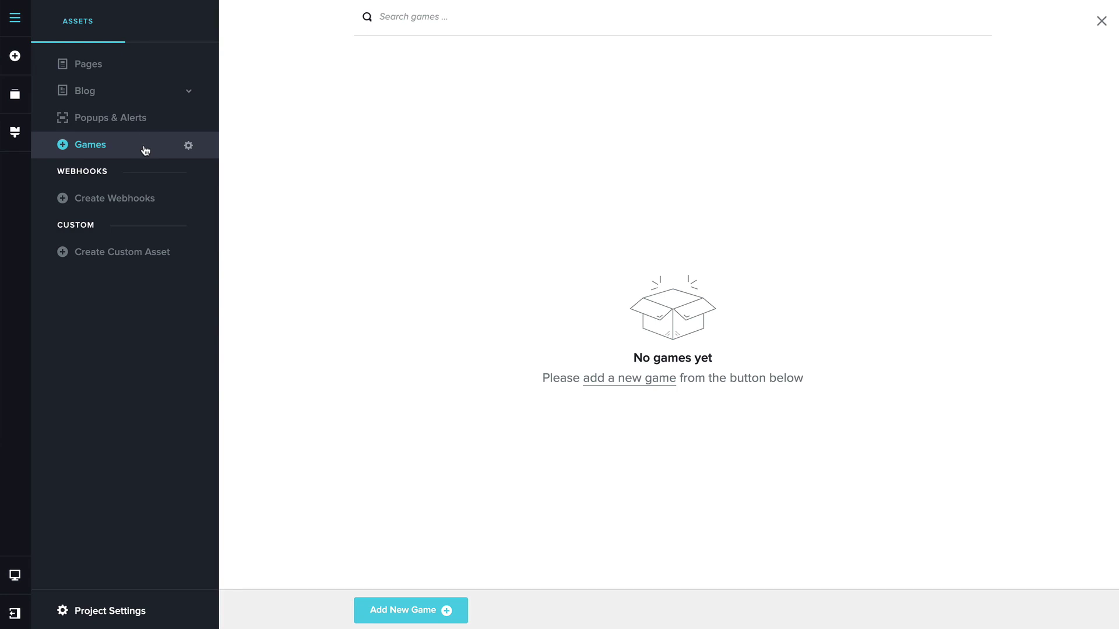
left_click(189, 146)
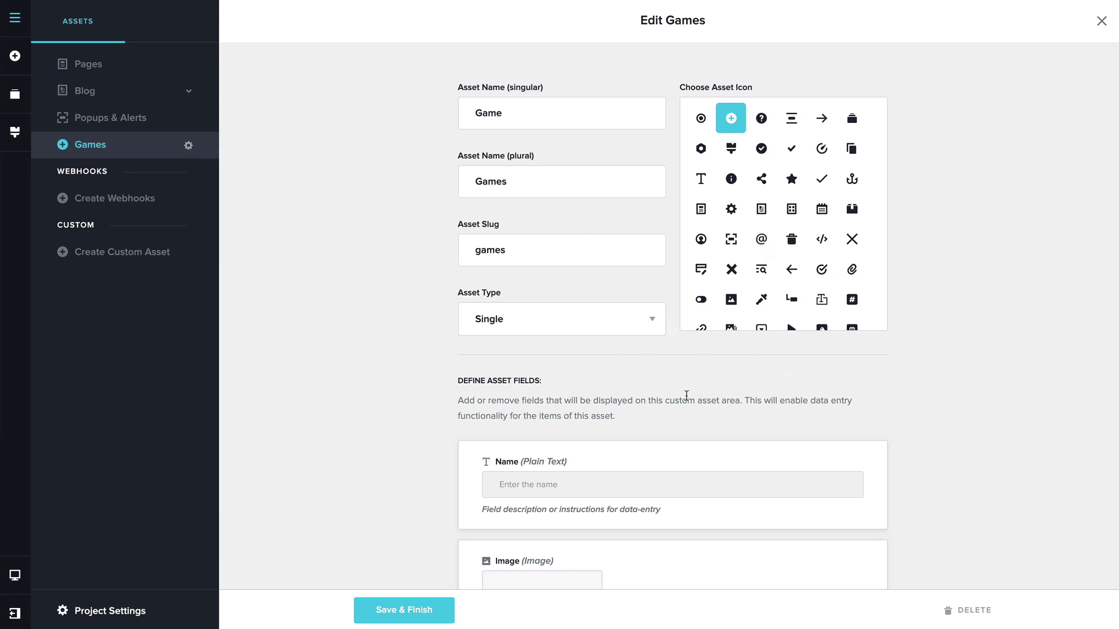
scroll(771, 228, "down", 10)
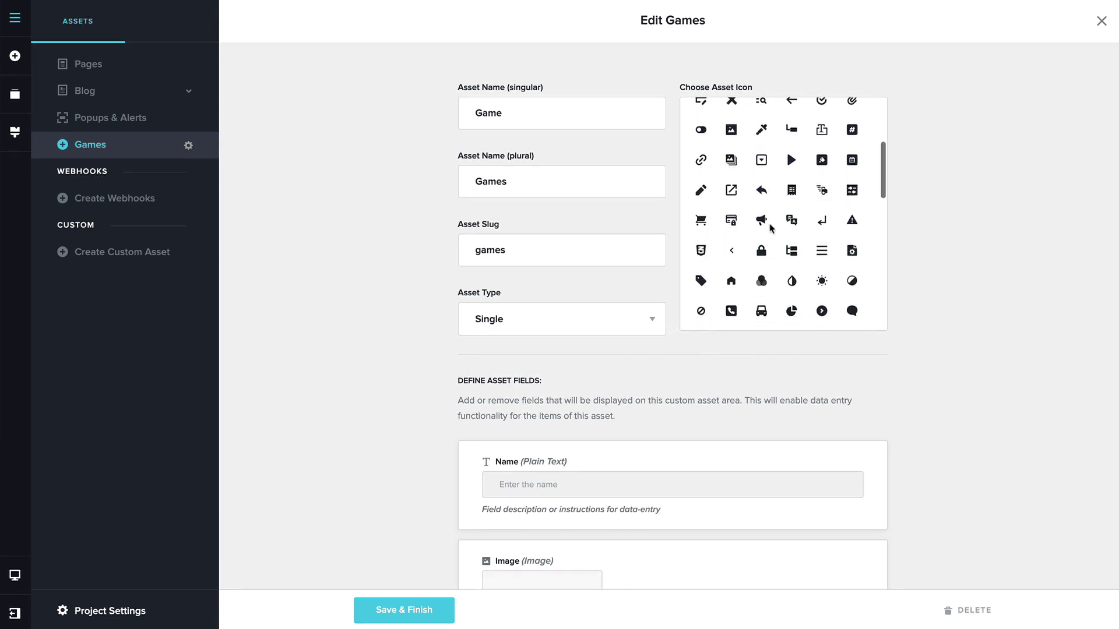
scroll(770, 229, "down", 10)
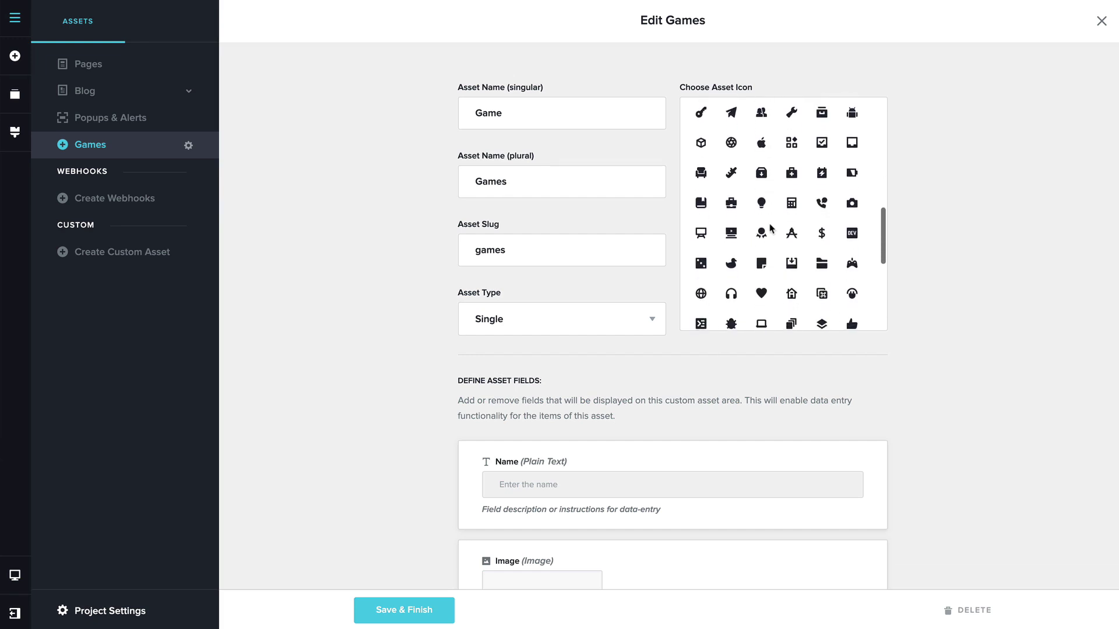
scroll(770, 228, "down", 5)
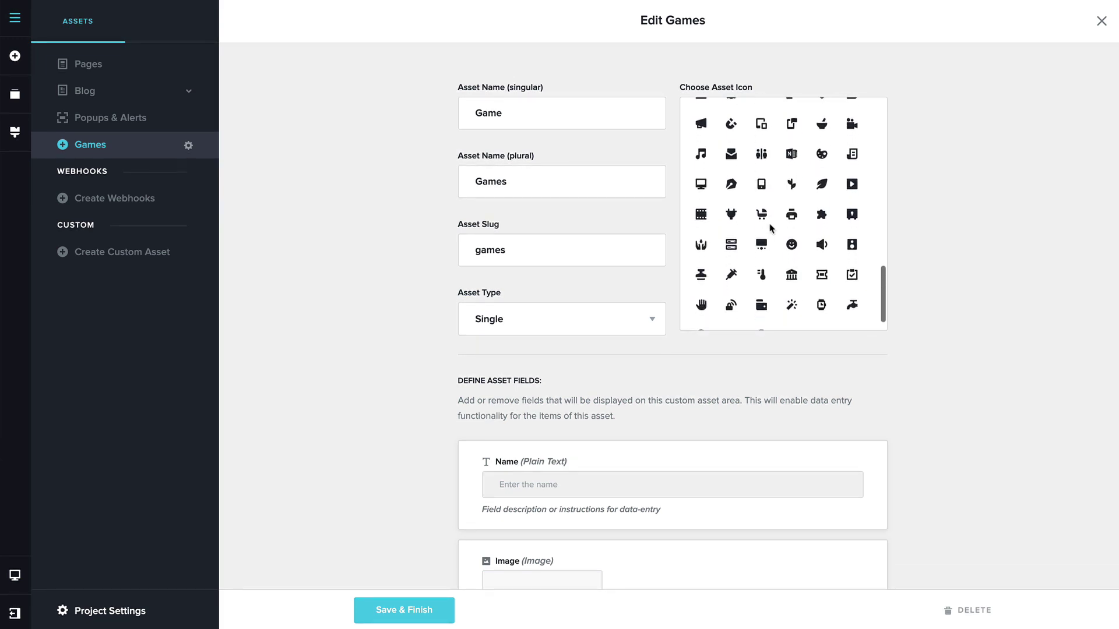
scroll(769, 228, "up", 4)
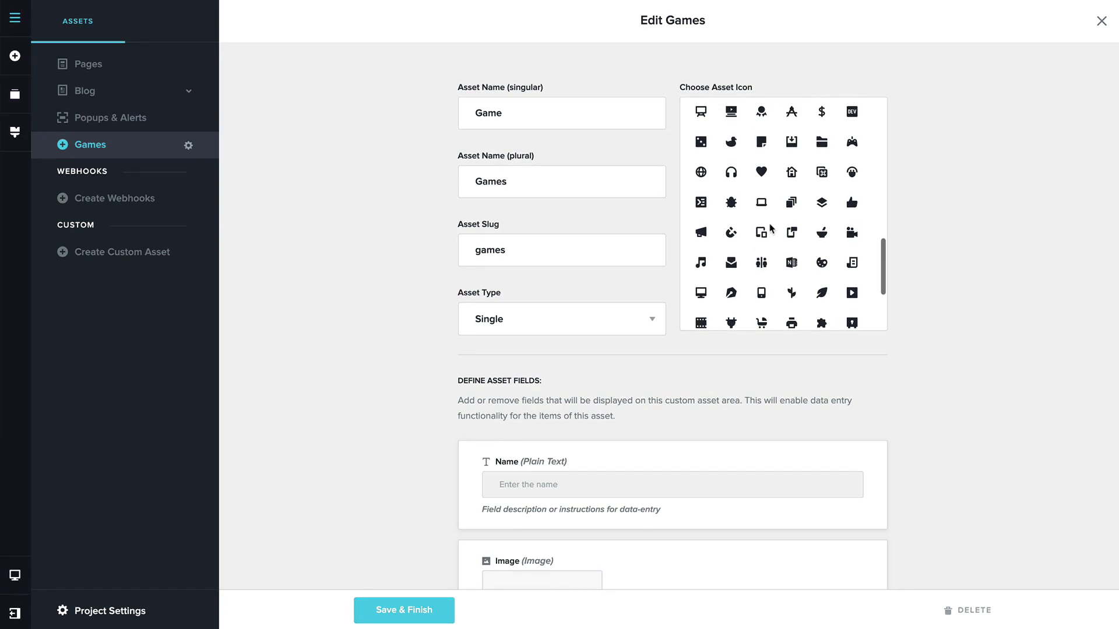
scroll(789, 259, "up", 2)
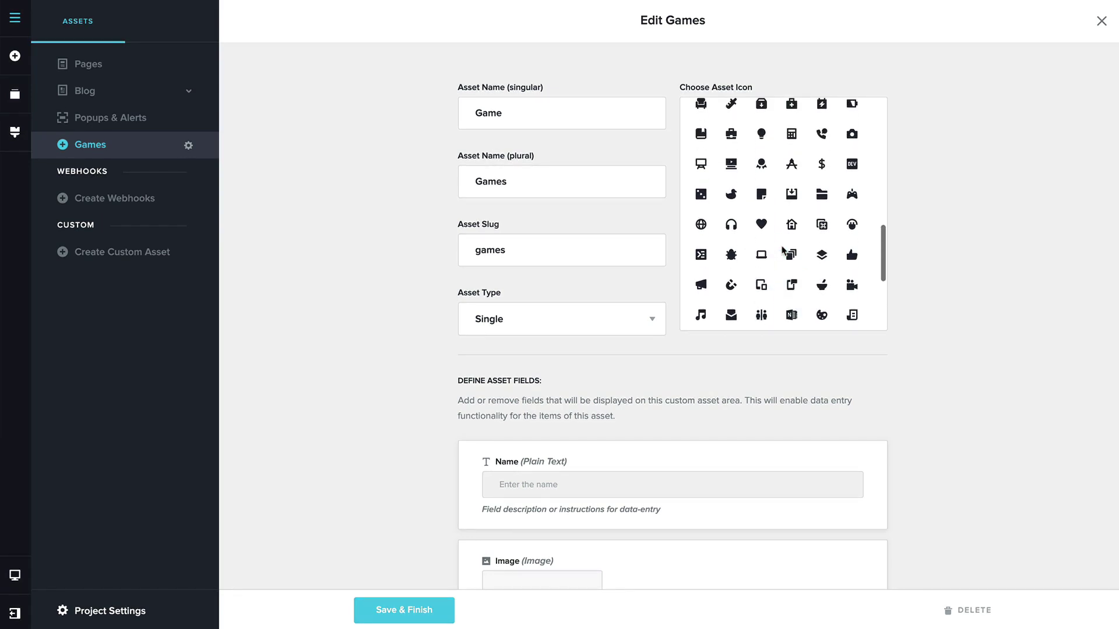
left_click(849, 197)
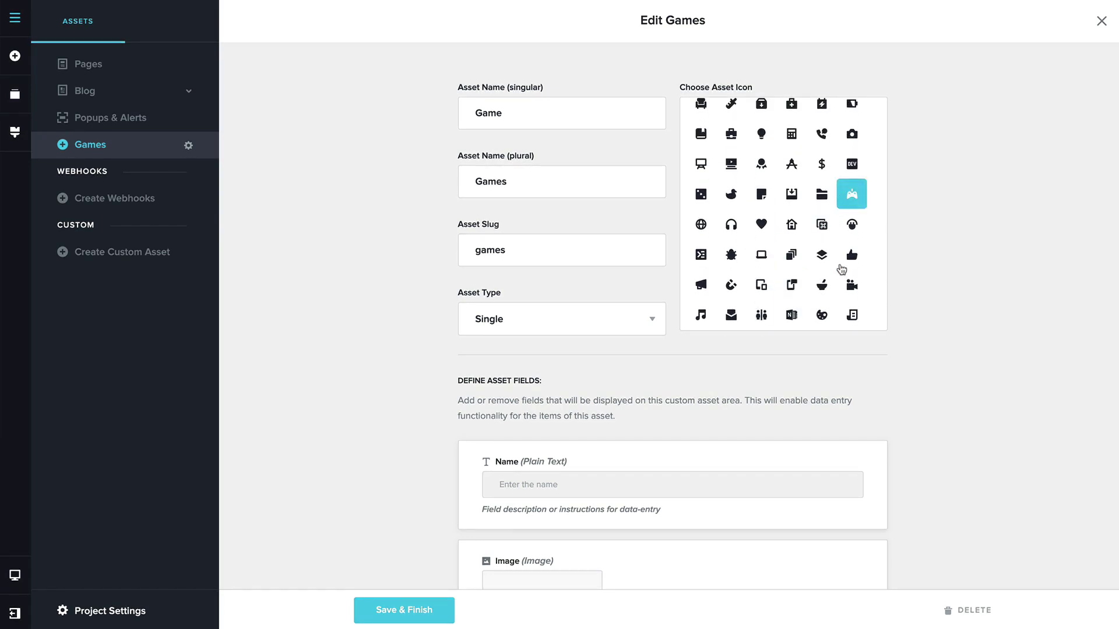
Look over the field types available for the Games asset and save the asset's changes
scroll(471, 431, "down", 3)
scroll(673, 322, "down", 5)
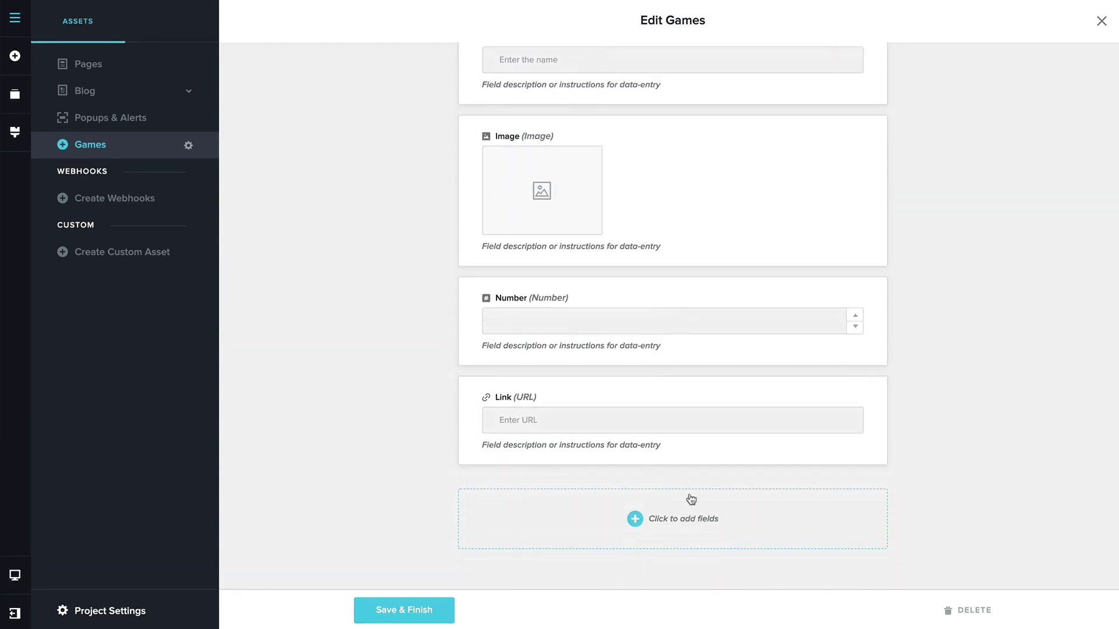
left_click(651, 531)
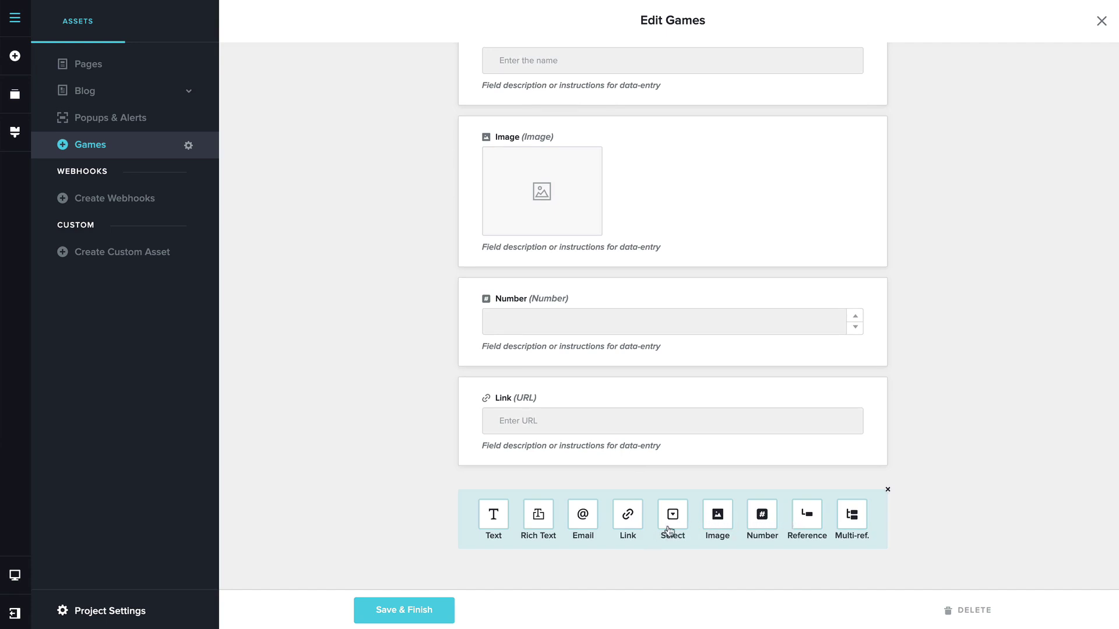
left_click(418, 609)
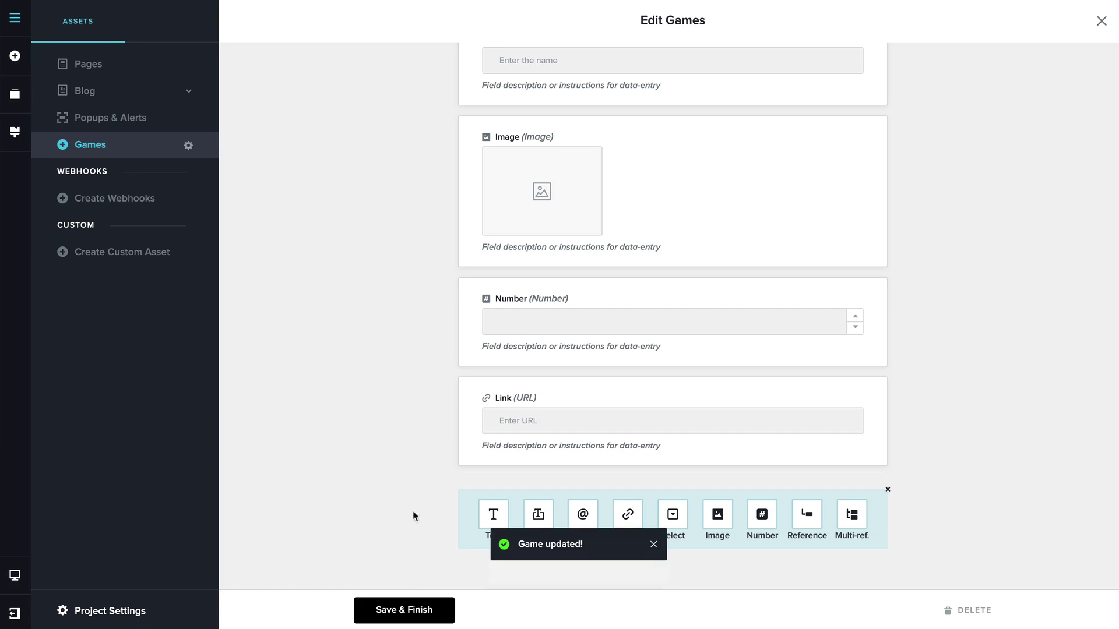
Open a blank new game entry, look over its content fields and image picker, and return to the games list without saving
left_click(131, 156)
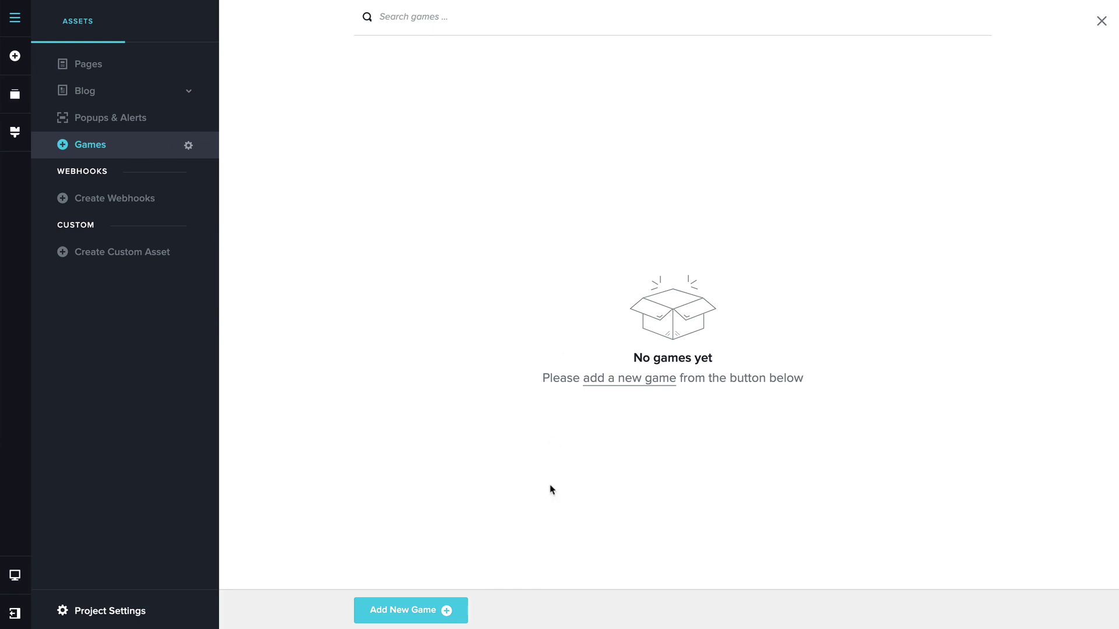
left_click(417, 612)
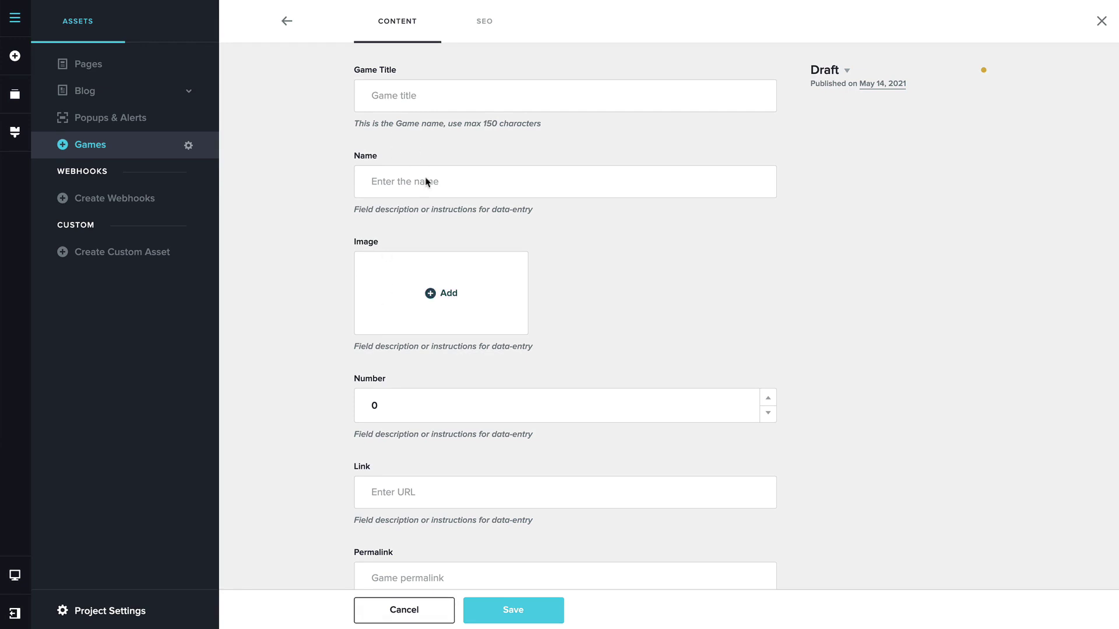
scroll(429, 226, "down", 1)
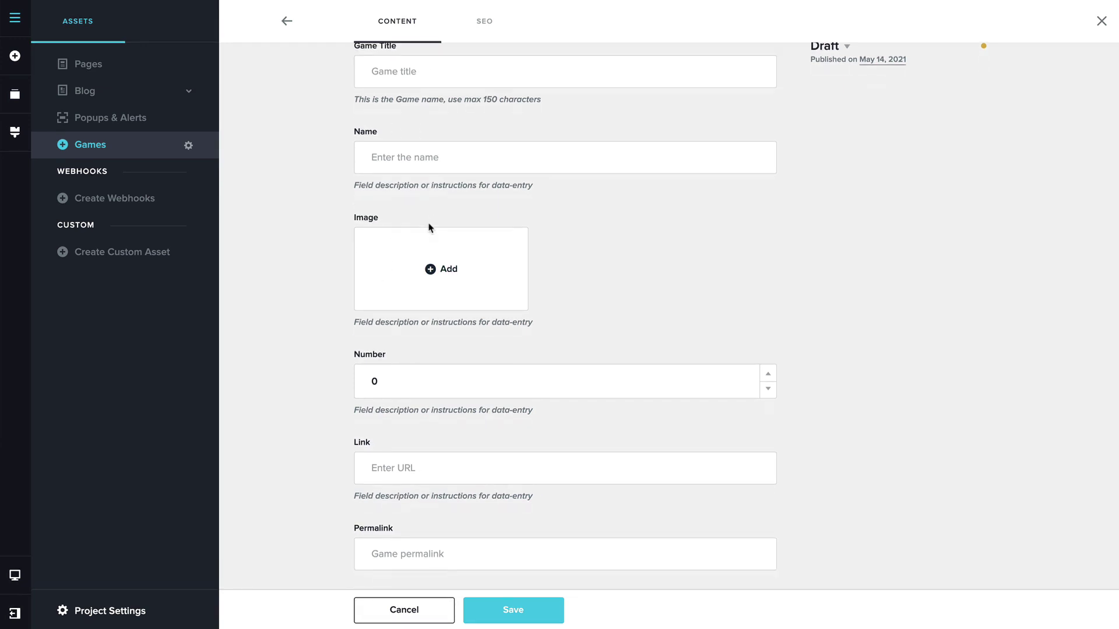
scroll(431, 228, "up", 1)
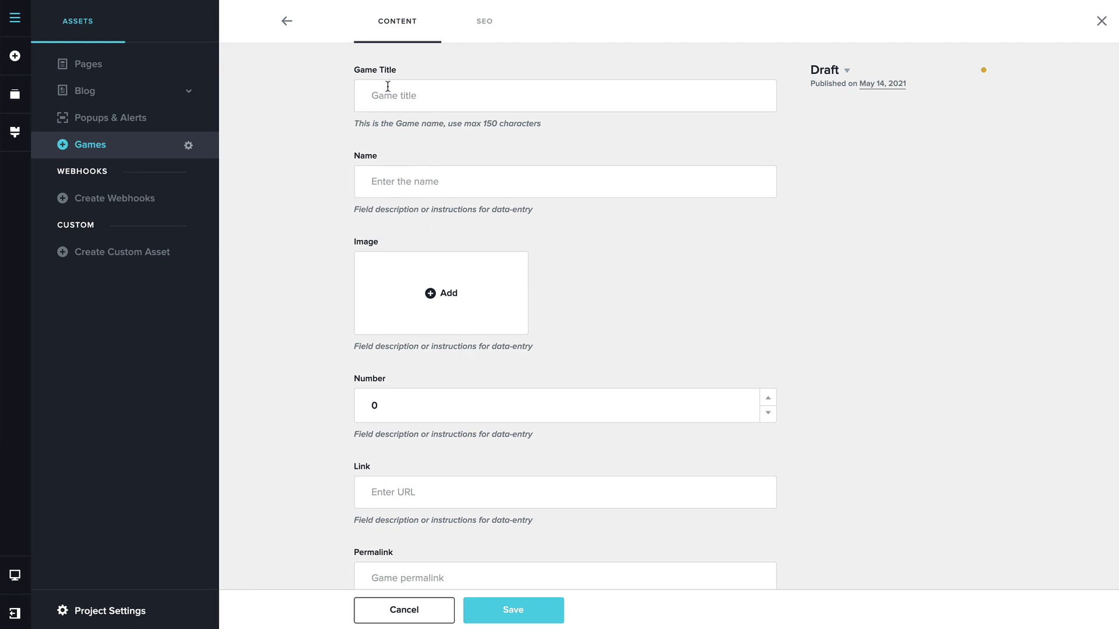
left_click(407, 173)
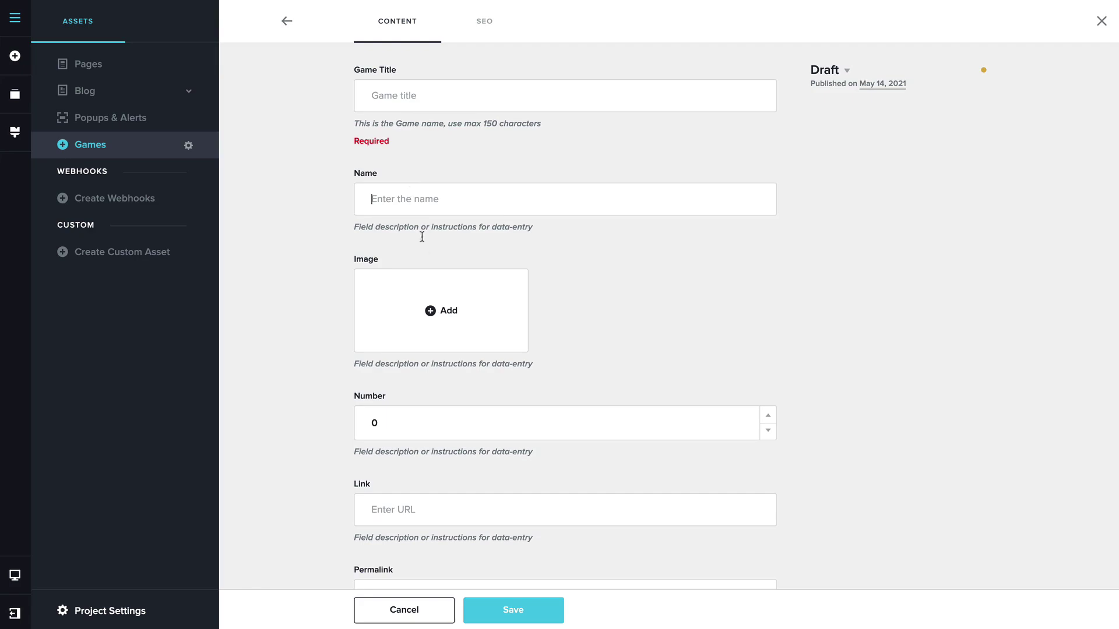
left_click(444, 313)
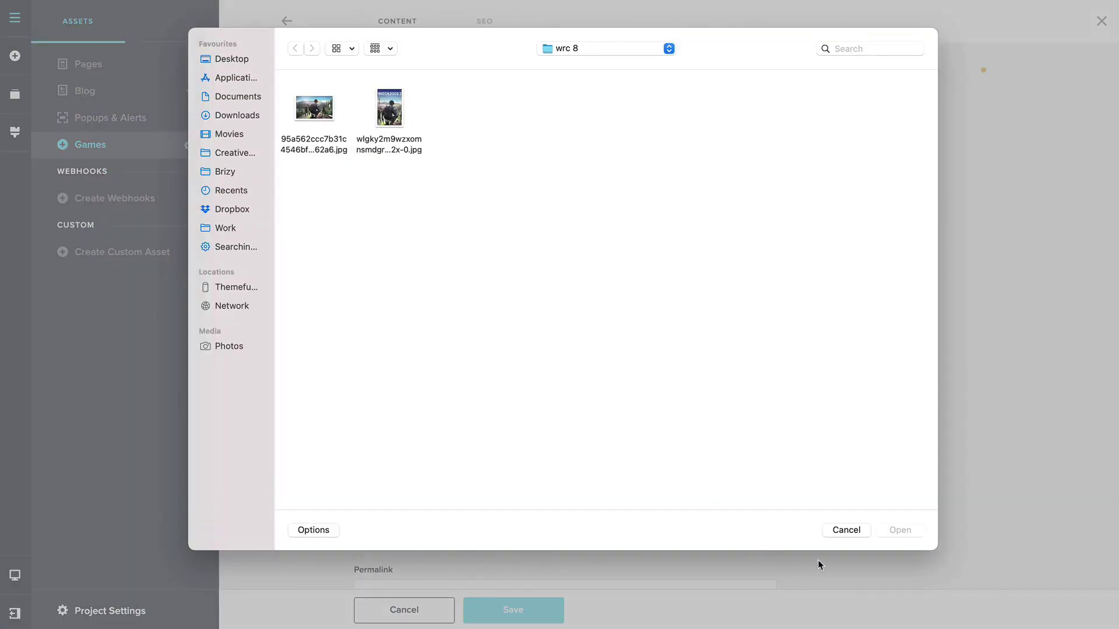
left_click(842, 531)
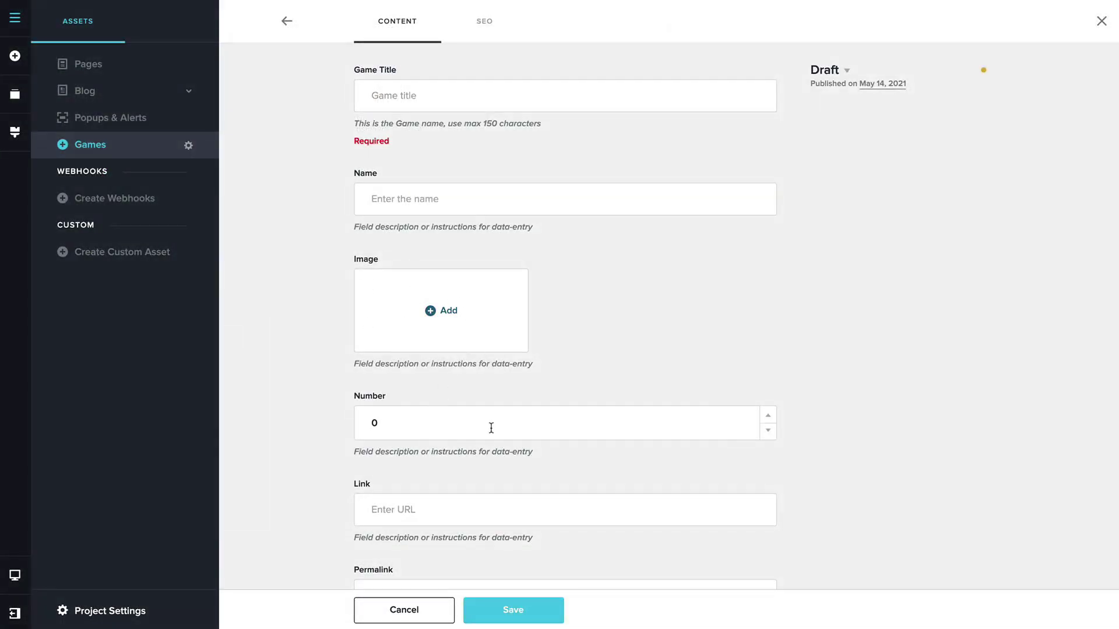
scroll(443, 494, "down", 1)
scroll(443, 495, "up", 1)
left_click(286, 21)
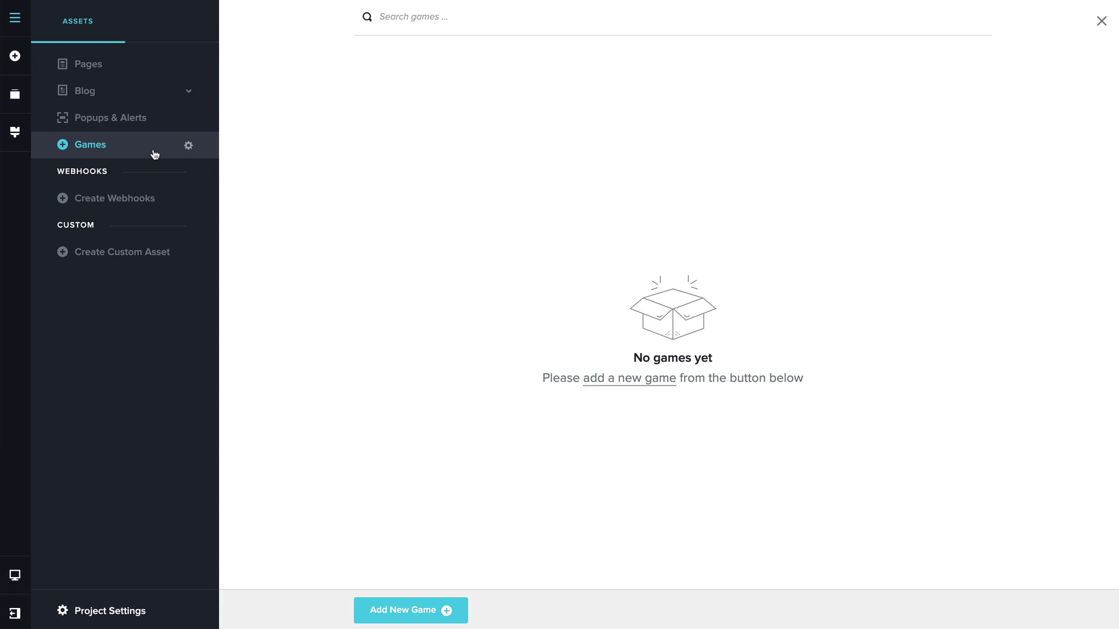
Start a new custom asset with singular name Developer, plural name Developers and slug developers
left_click(132, 255)
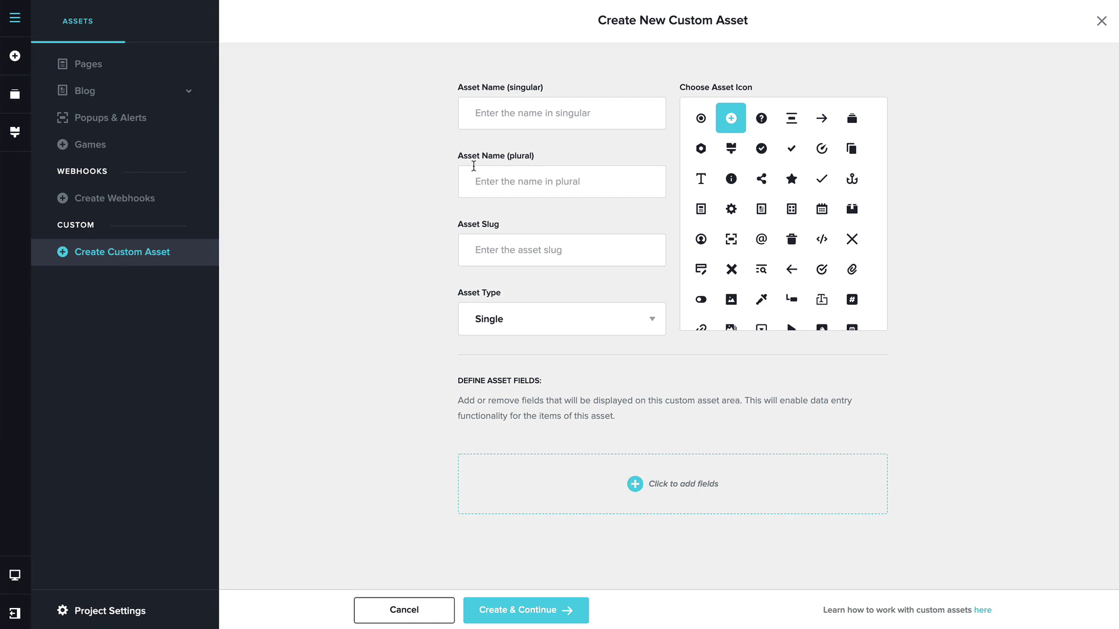
left_click(517, 125)
type("Developer")
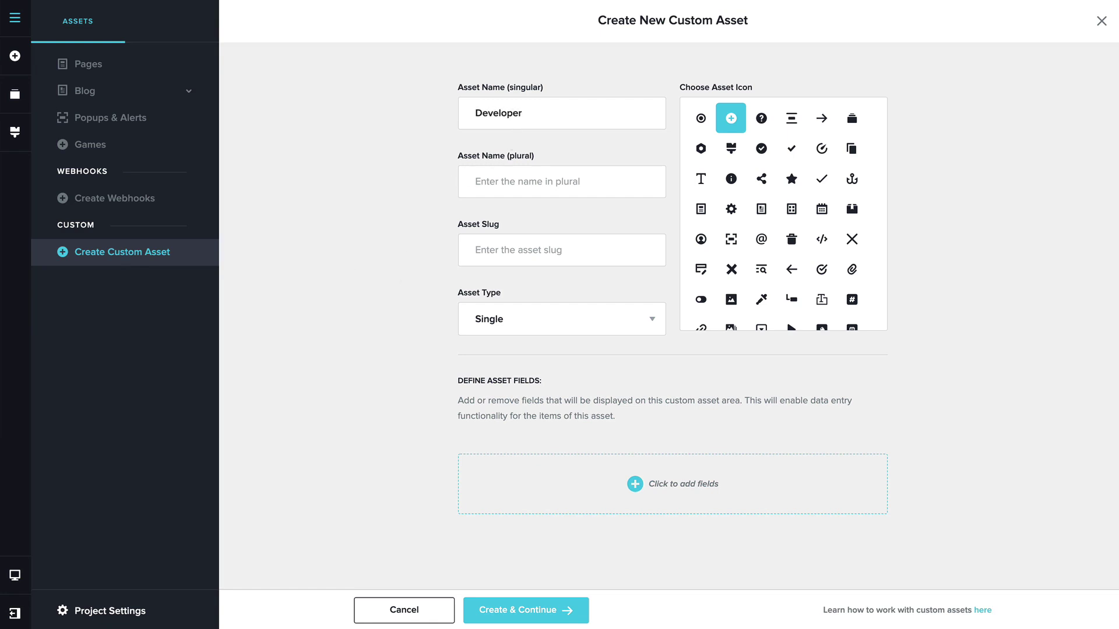
type("Developer")
left_click(543, 253)
type("develope")
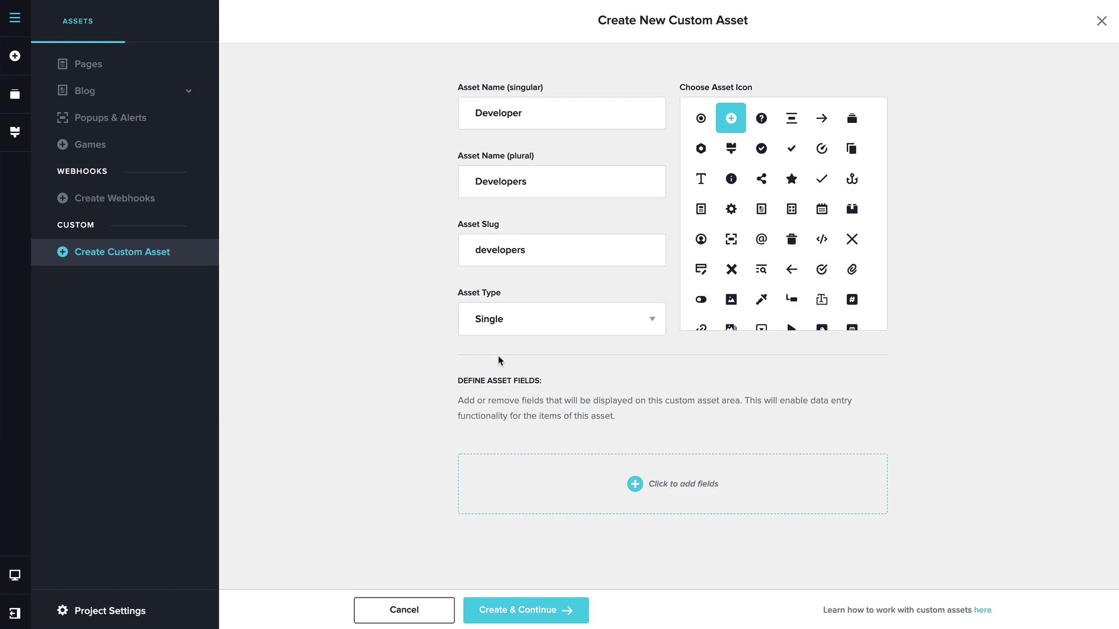
Set the Developers asset's type to Archive and create the asset without adding any fields
left_click(527, 320)
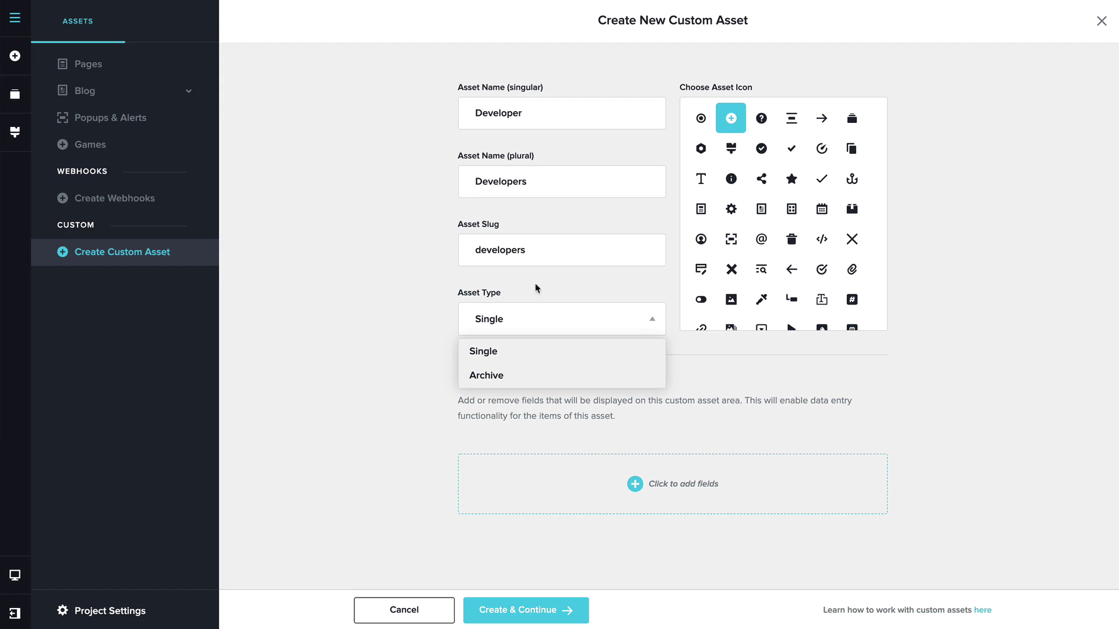
left_click(514, 375)
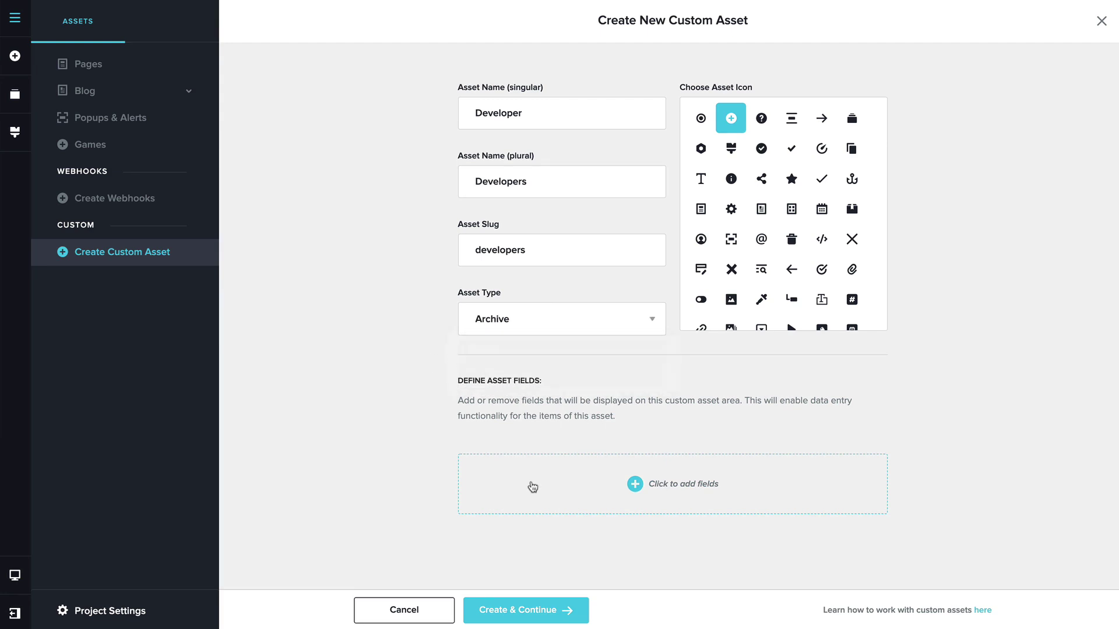
left_click(582, 490)
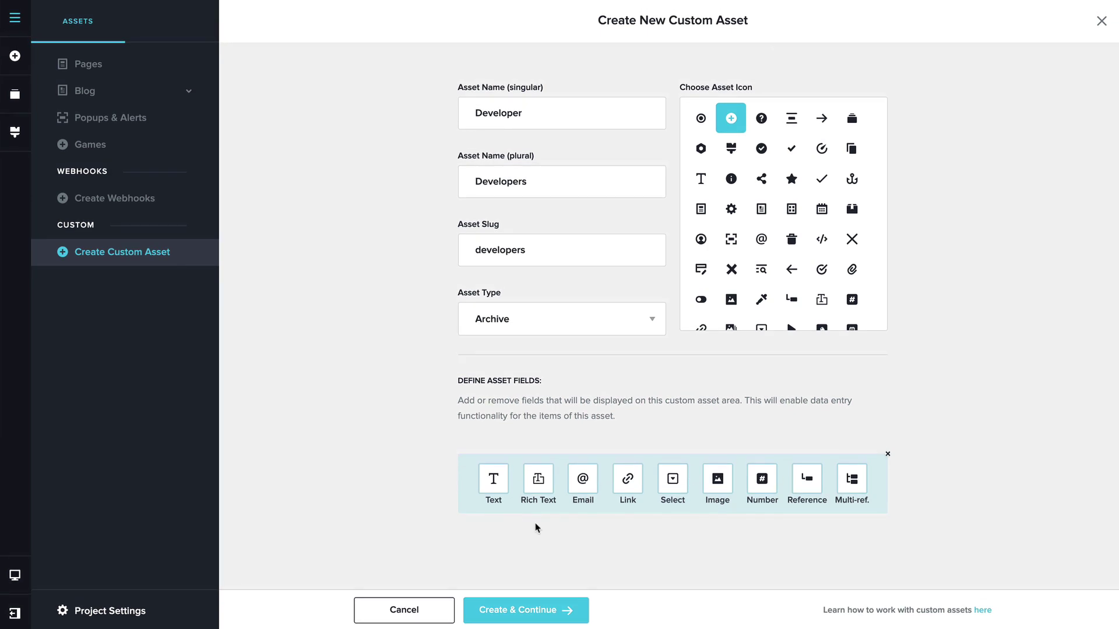
left_click(888, 454)
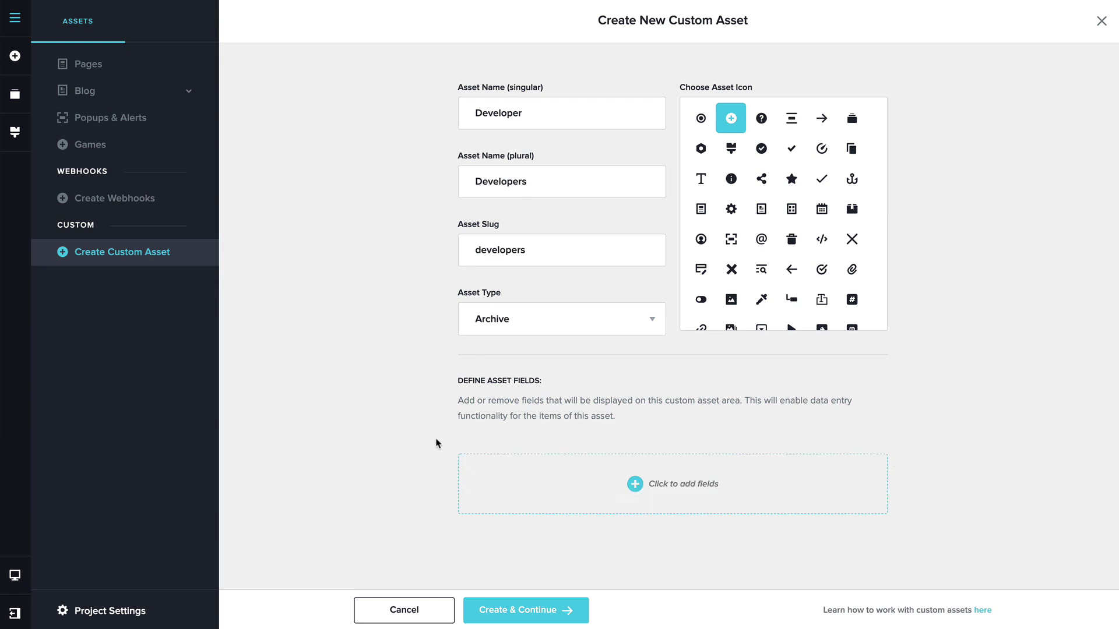
left_click(508, 610)
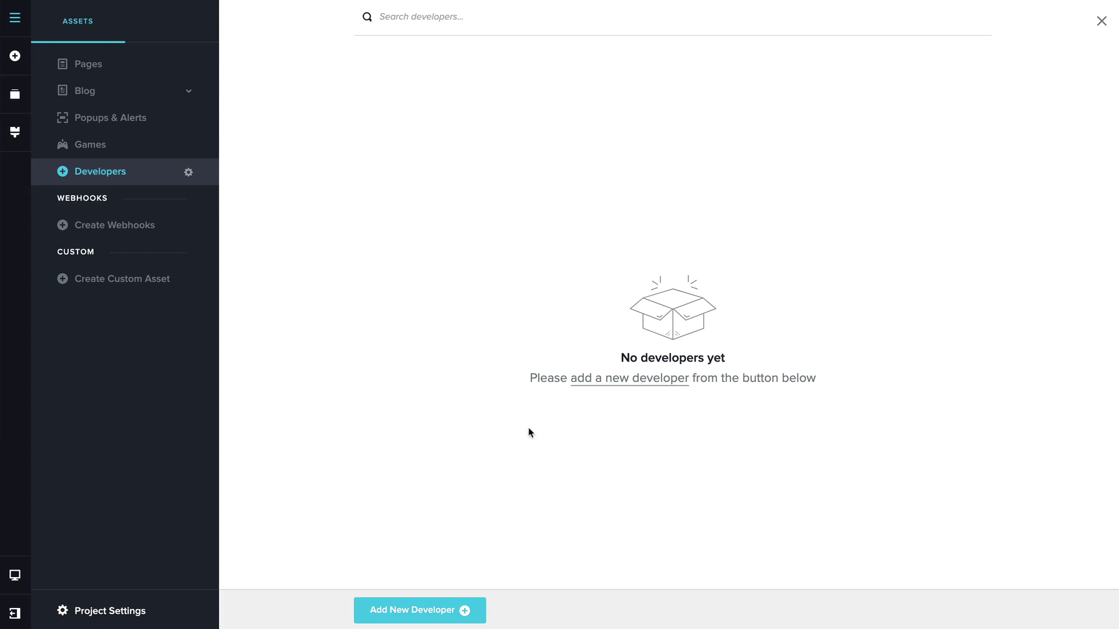
Add a new developer titled Ubisoft, set its status to Published and save it
left_click(427, 606)
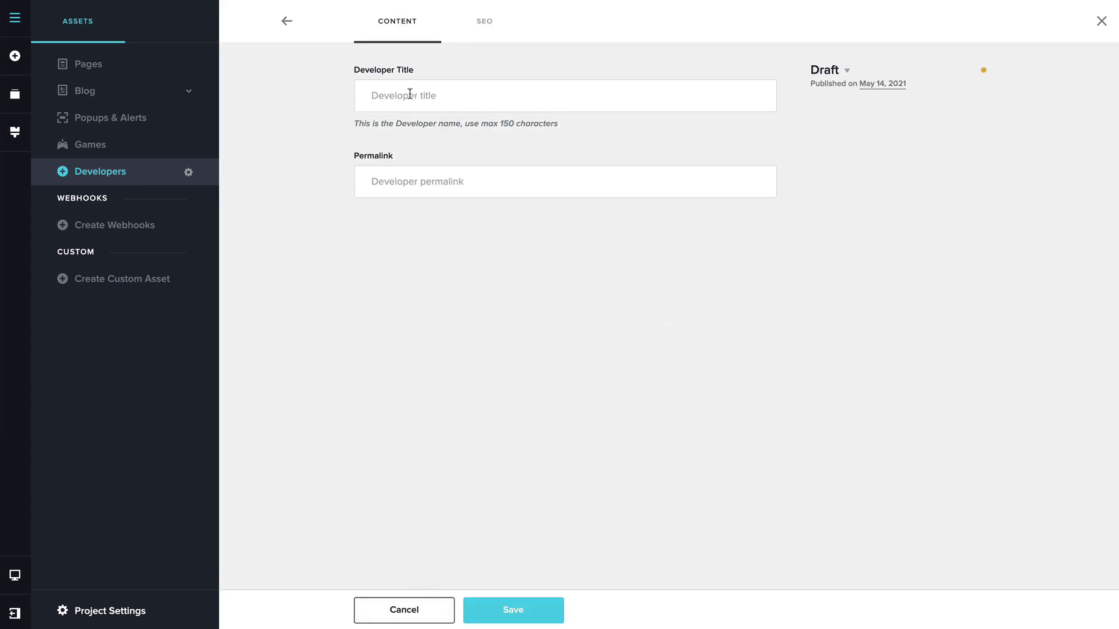
type("Ubisoft")
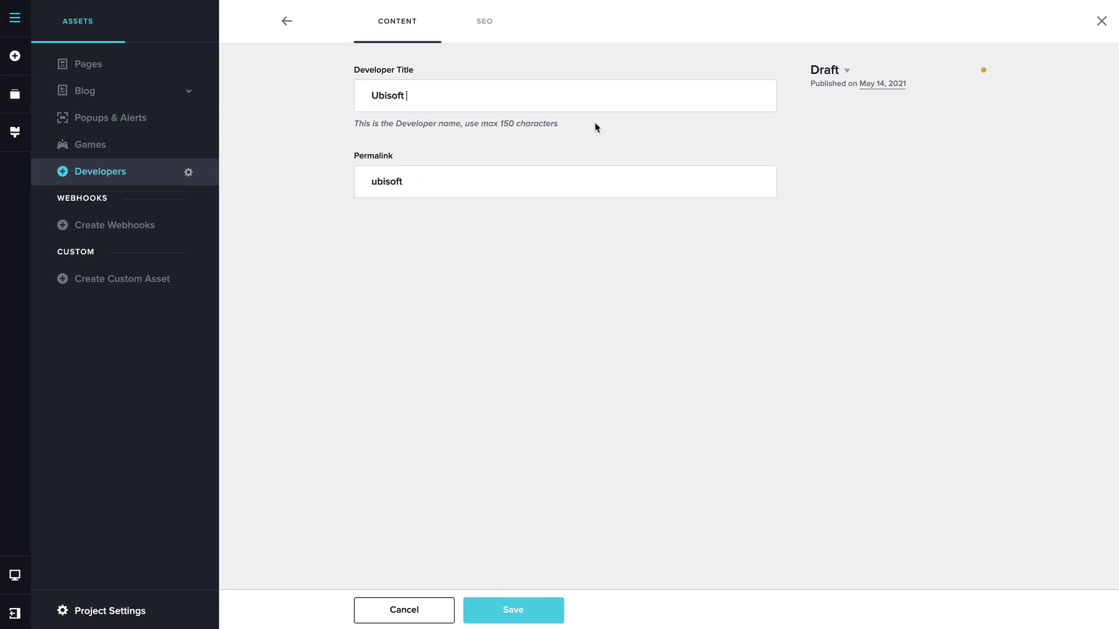
left_click(844, 74)
left_click(855, 119)
left_click(527, 611)
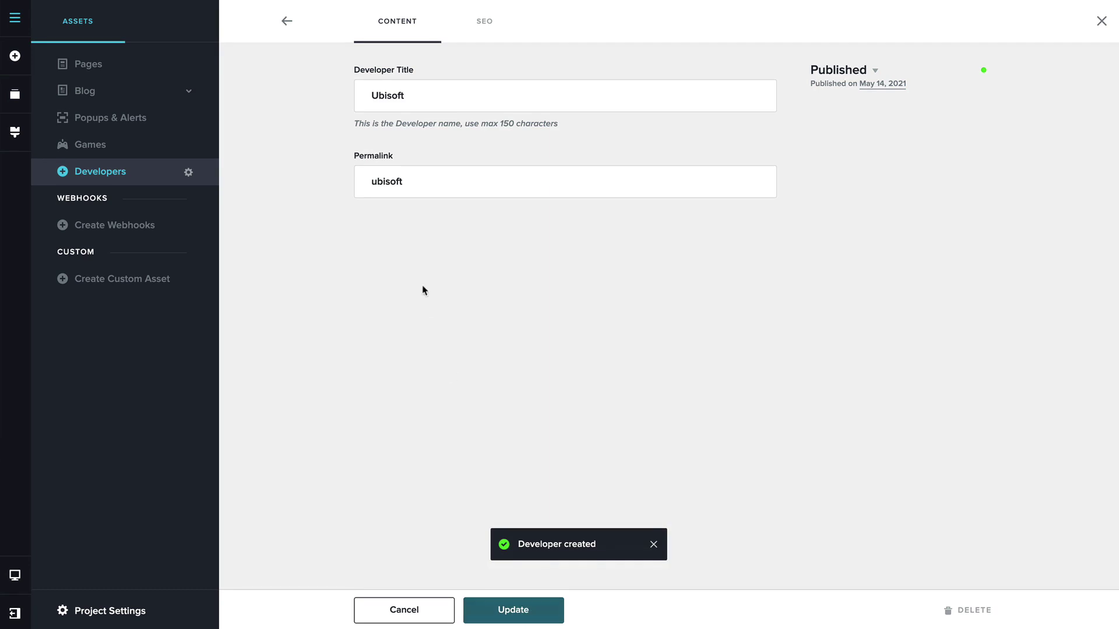
Add a second developer titled Take Two, set its status to Published, save it and return to the developers list
left_click(288, 23)
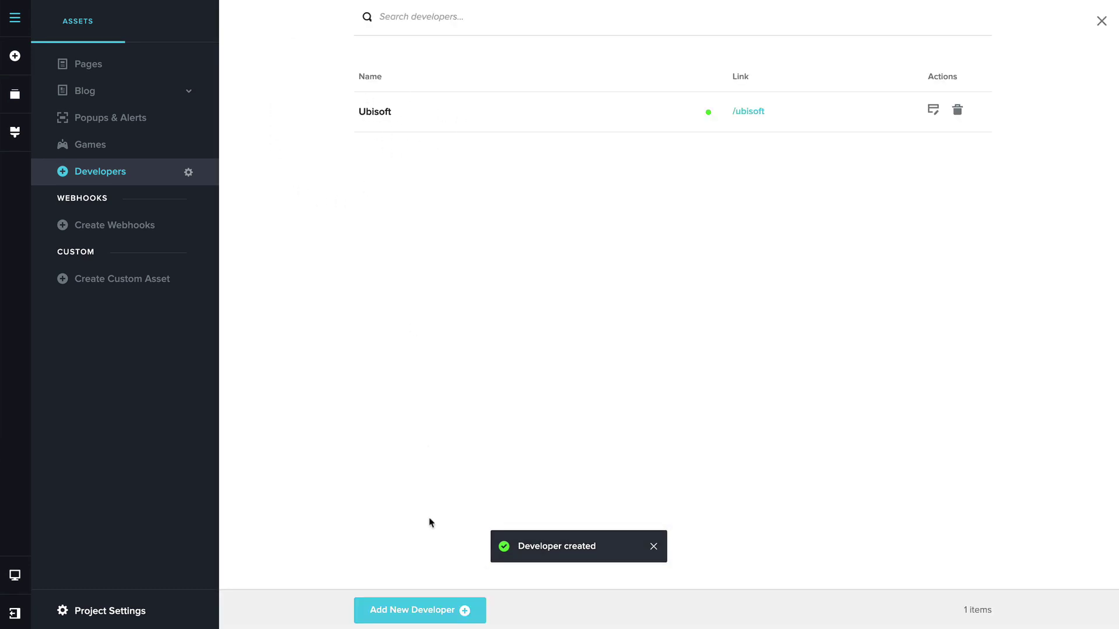
left_click(430, 610)
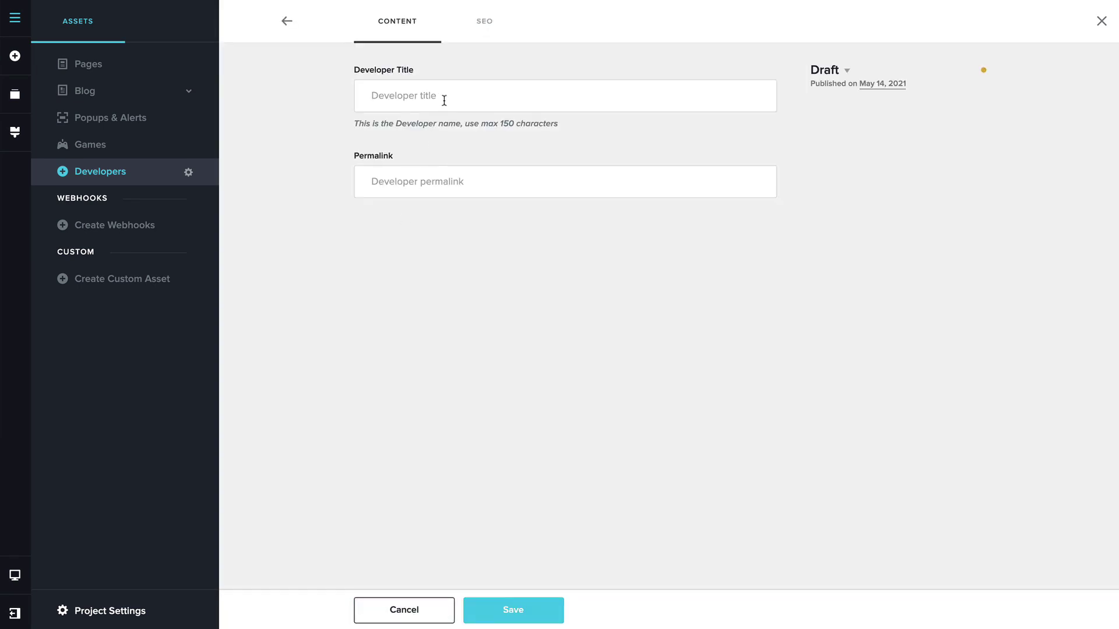
type("Take Two")
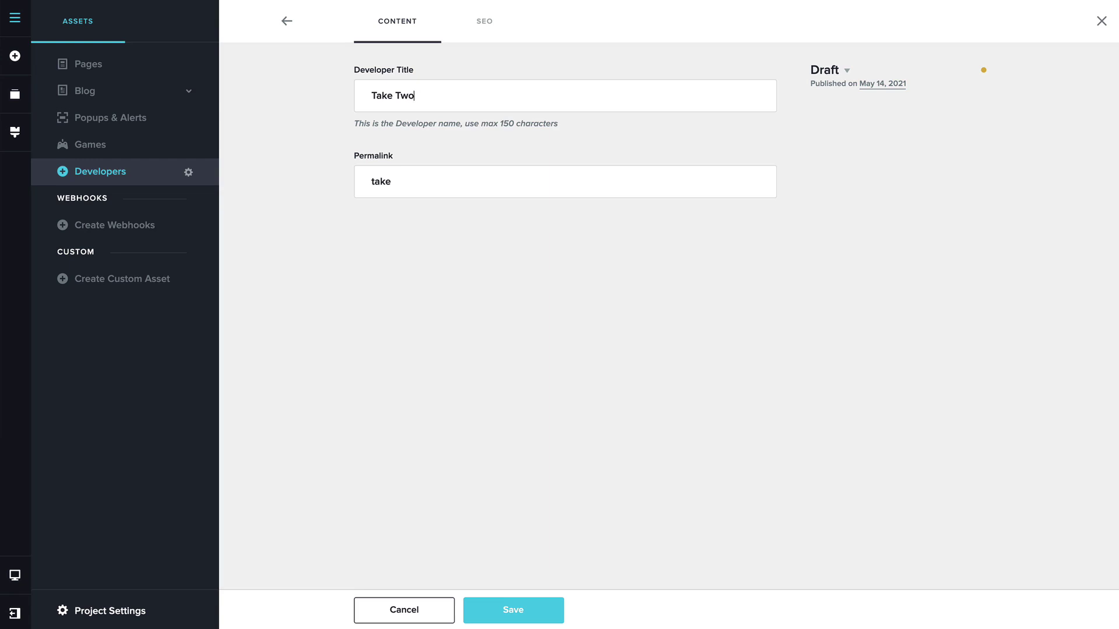
left_click(831, 78)
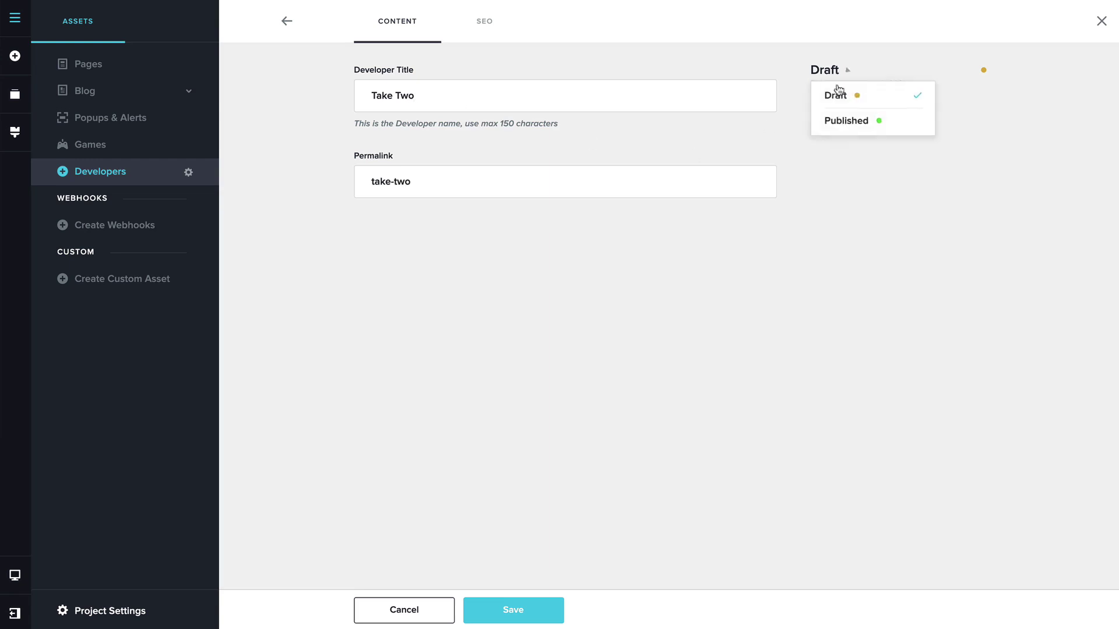
left_click(849, 120)
left_click(540, 615)
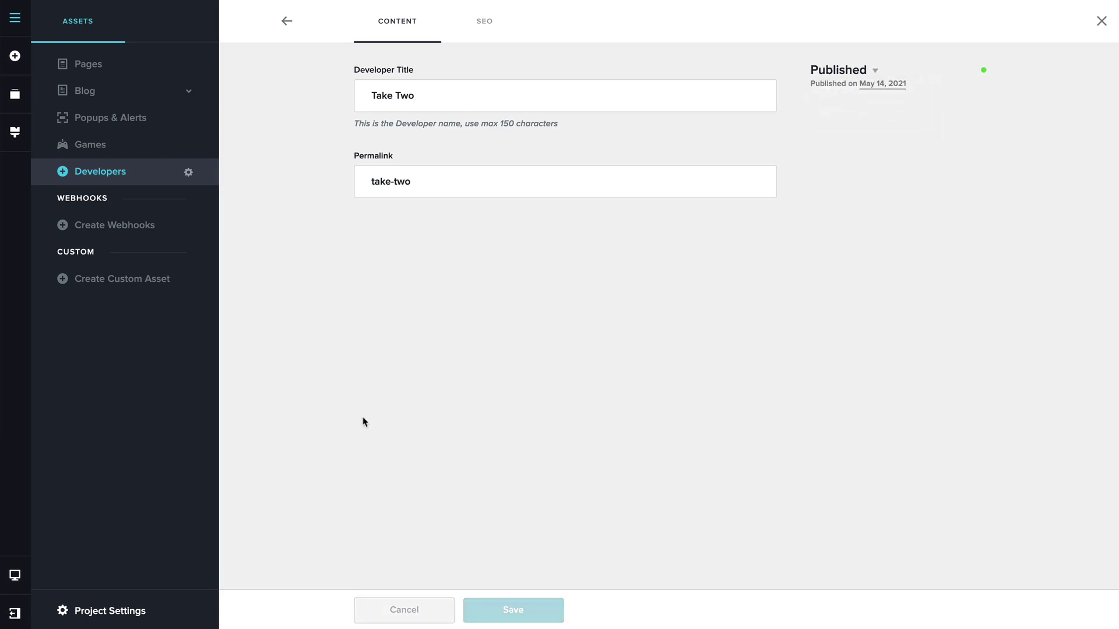
left_click(285, 15)
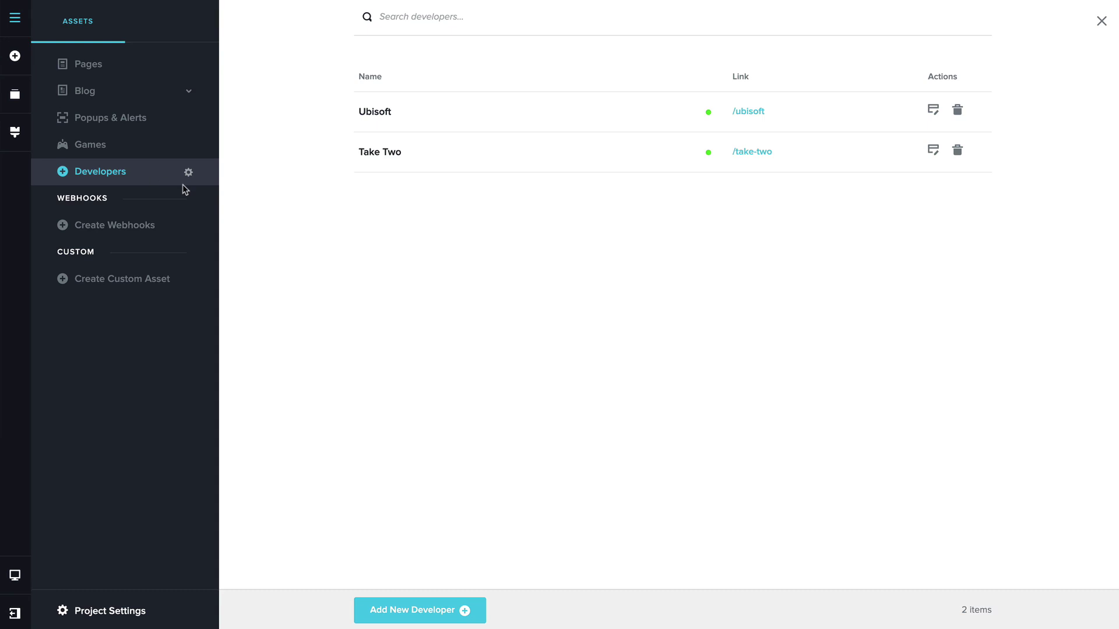
left_click(146, 278)
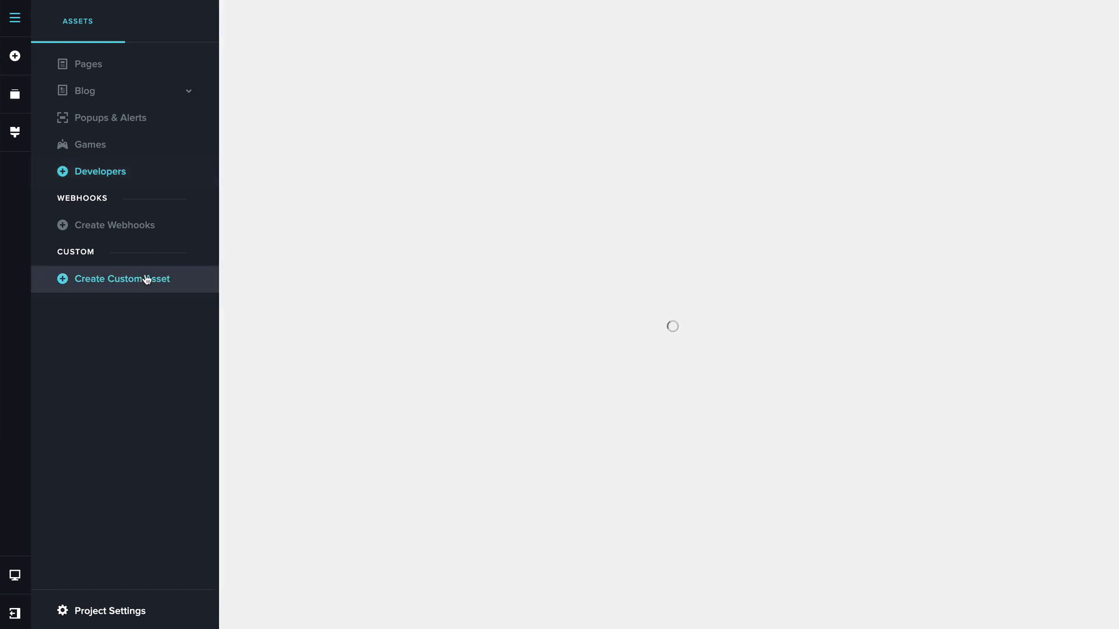
left_click(519, 120)
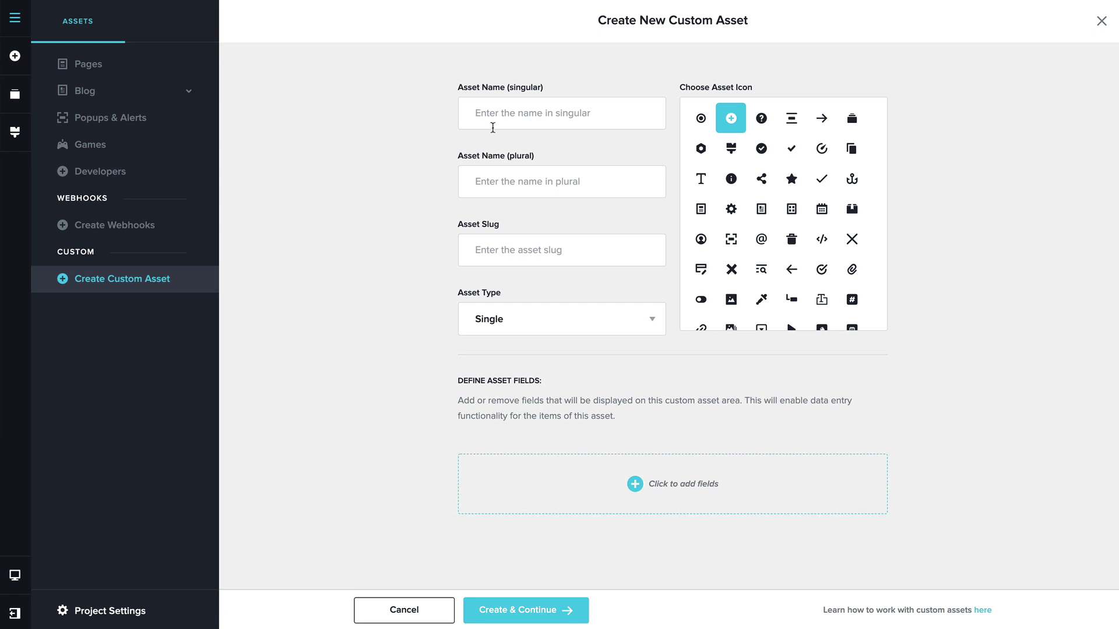
left_click(129, 177)
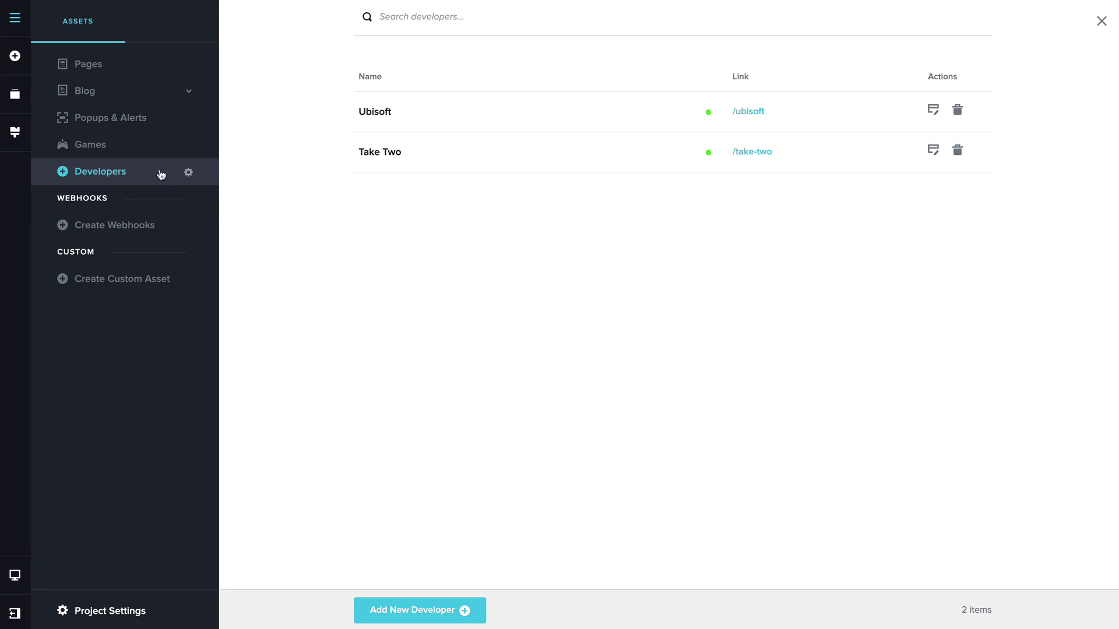
left_click(109, 149)
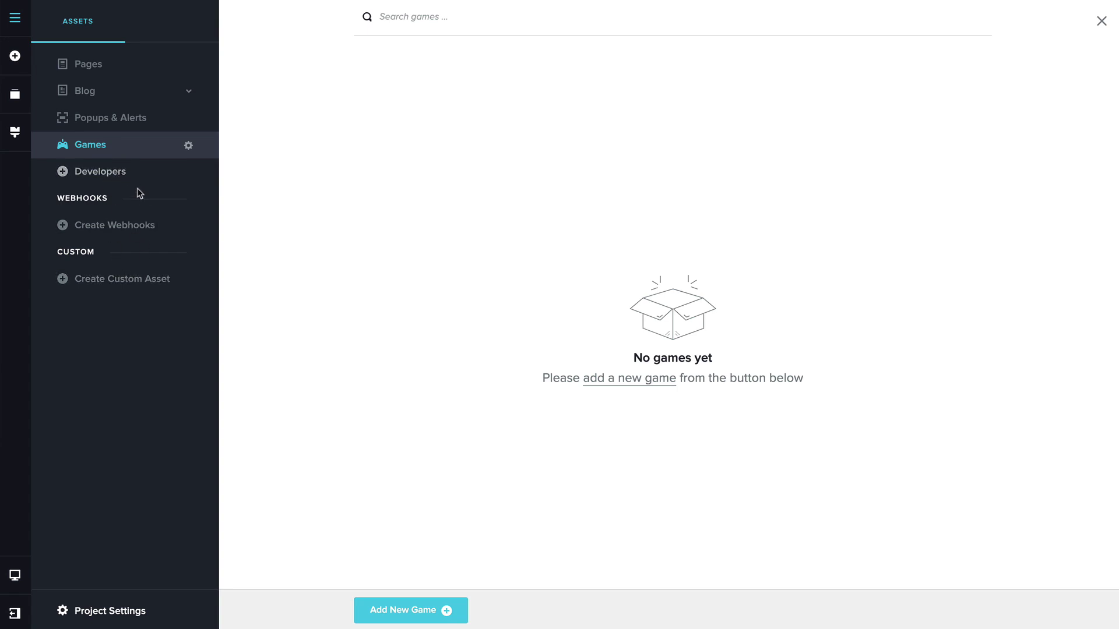
left_click(102, 179)
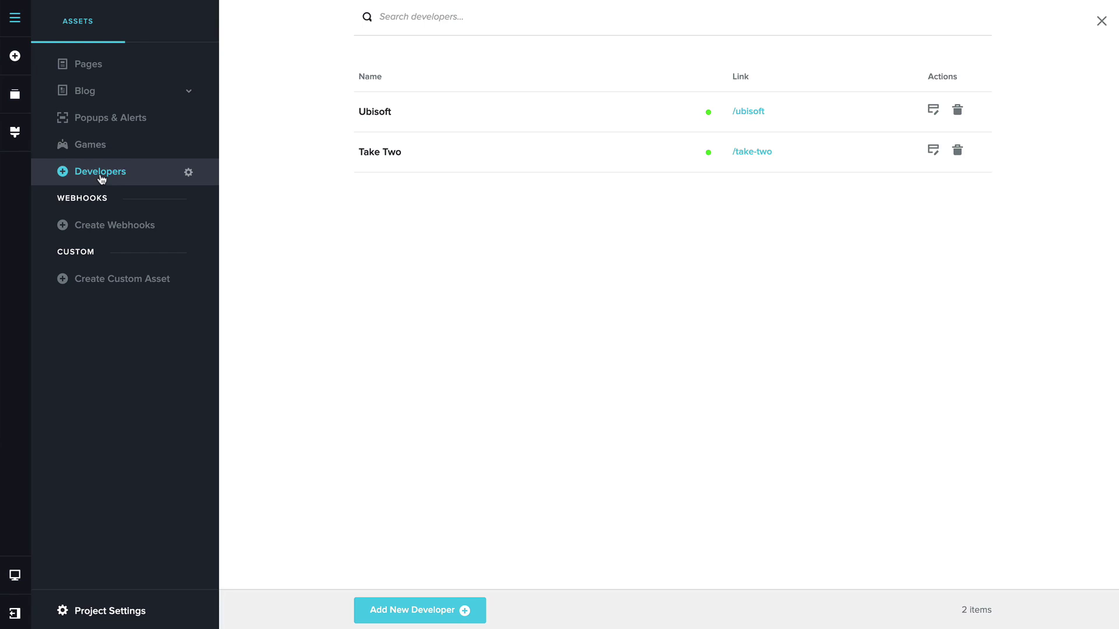
Edit the Games asset's settings and add a Reference field below the Link field
left_click(101, 152)
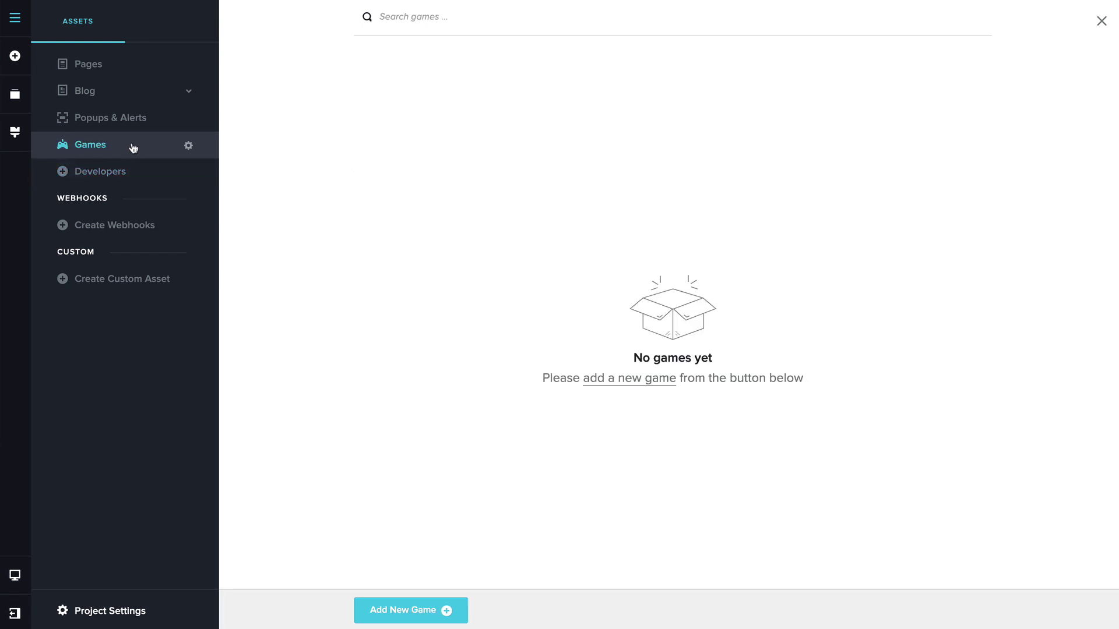
left_click(189, 146)
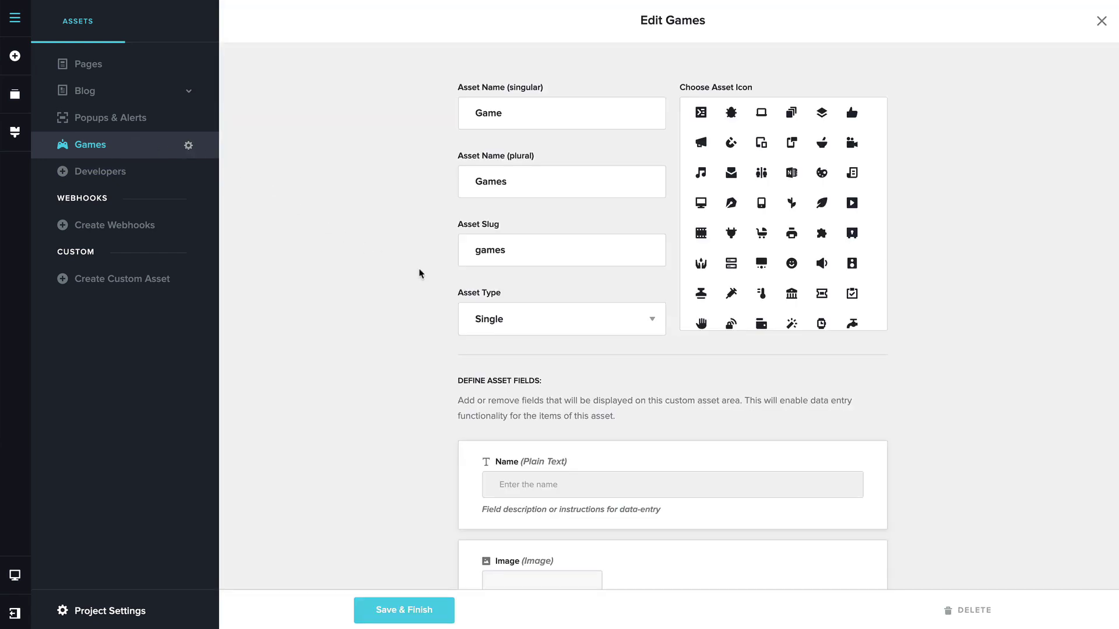
scroll(420, 273, "down", 8)
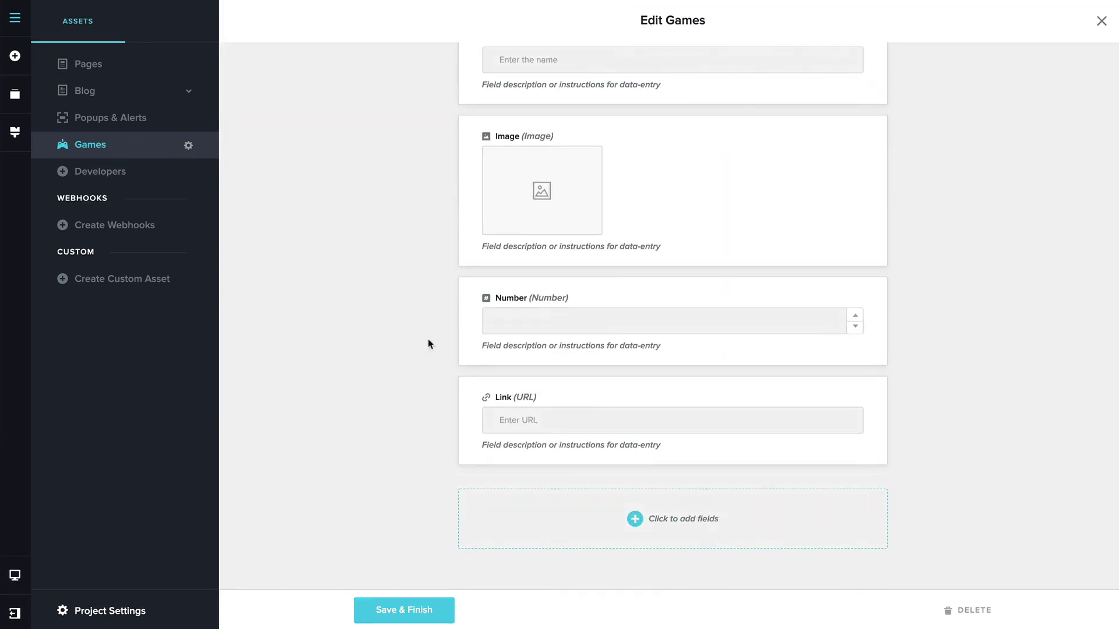
left_click(682, 522)
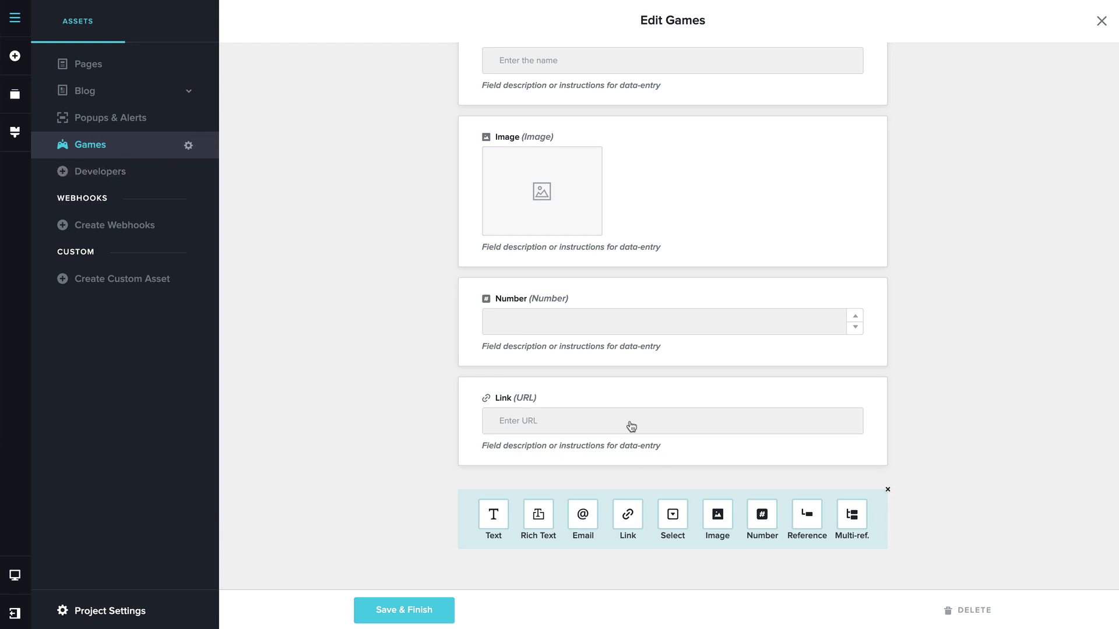
left_click(808, 518)
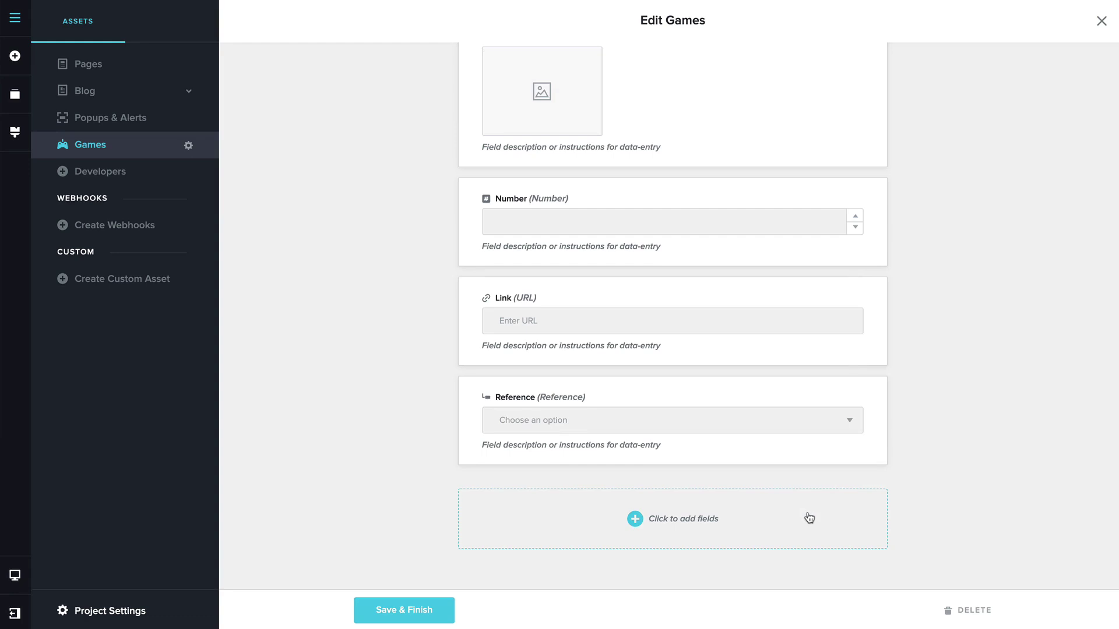
Label the new reference field Developer, set its reference to Developers and save the Games asset
mouse_move(595, 399)
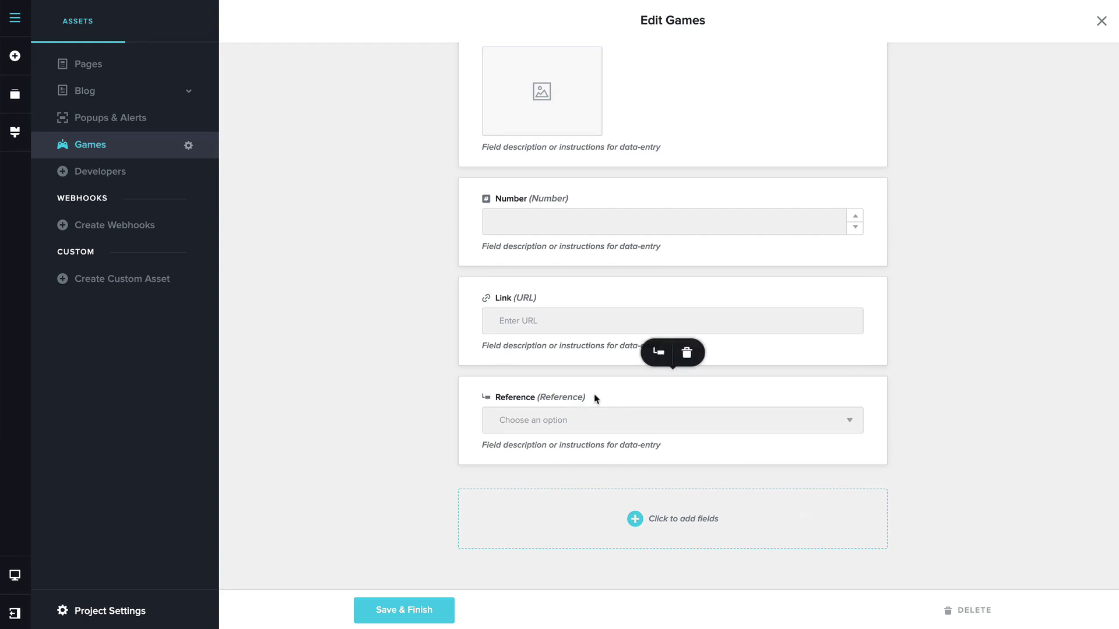
left_click(658, 355)
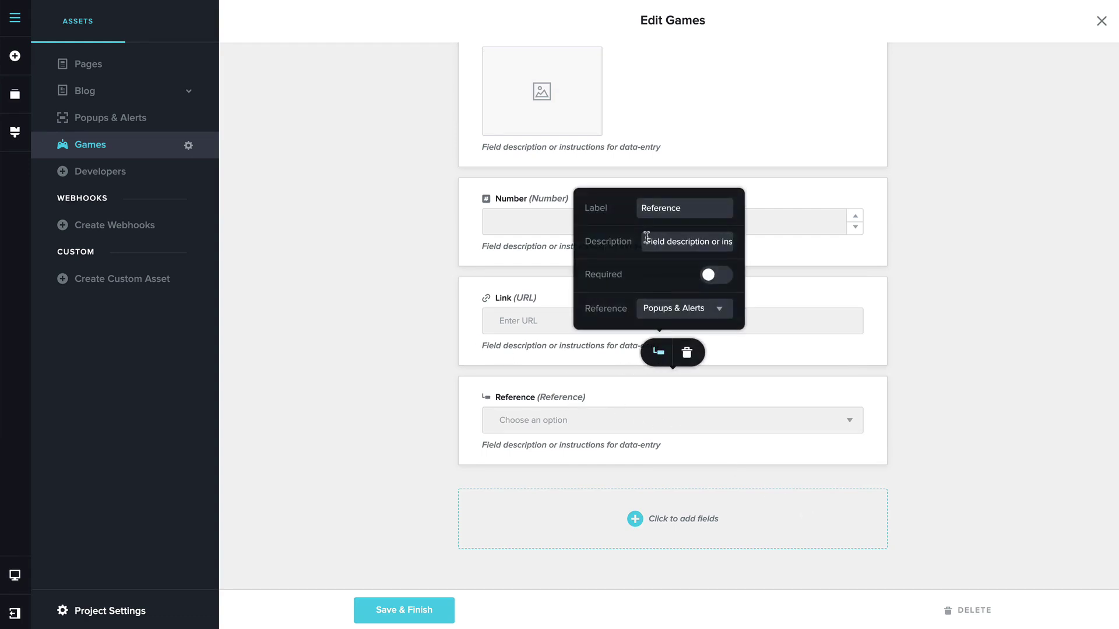
double_click(660, 211)
type("Developer")
left_click(694, 308)
scroll(692, 334, "down", 3)
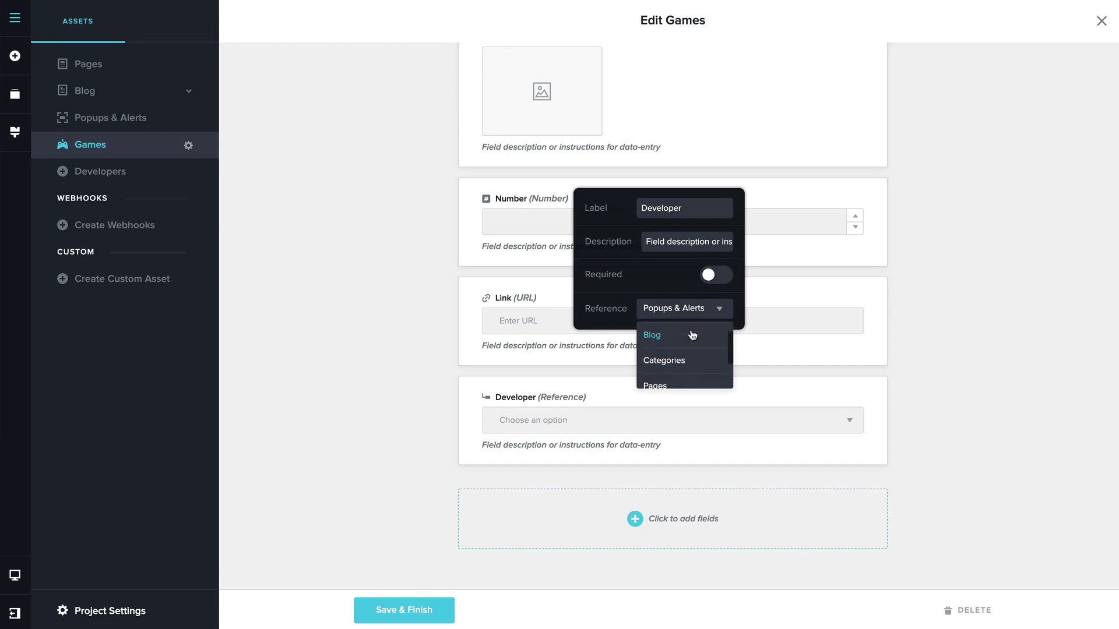
left_click(665, 349)
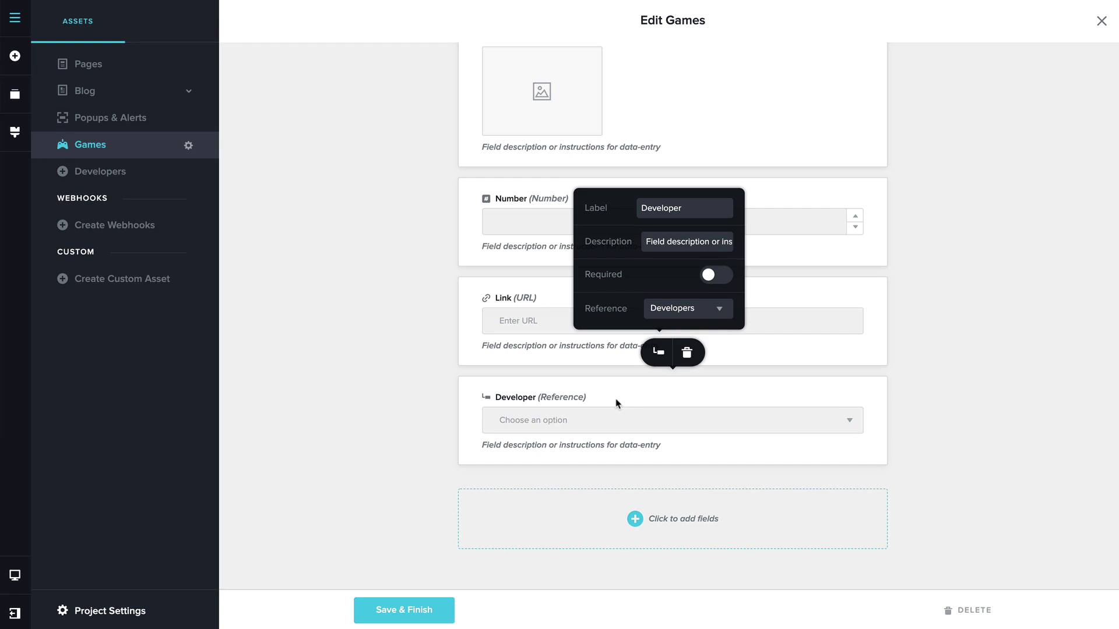
left_click(414, 395)
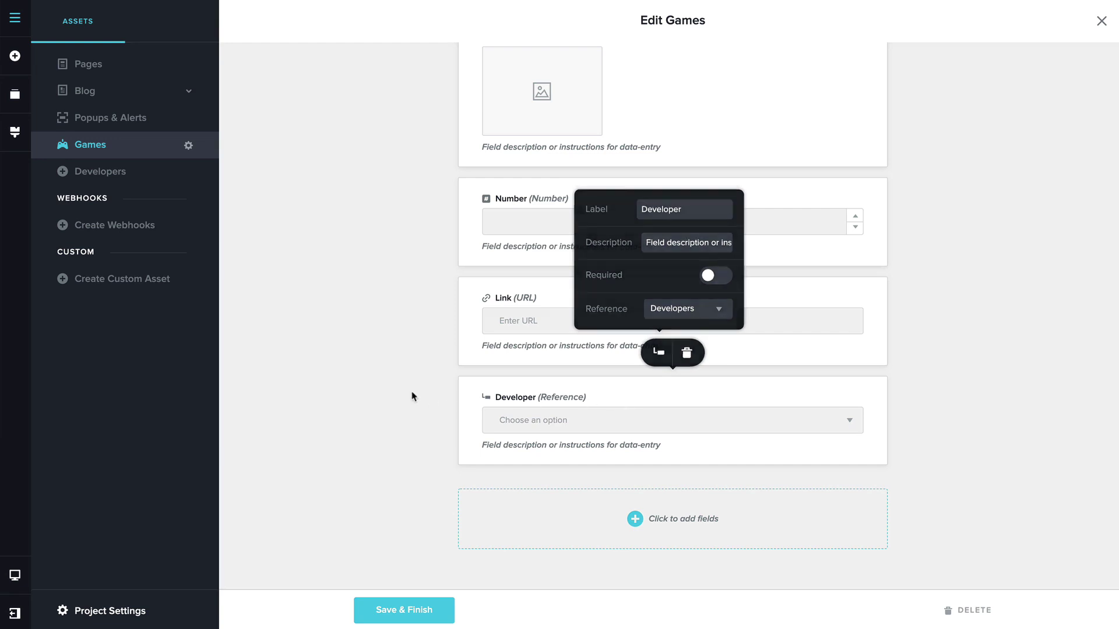
left_click(413, 614)
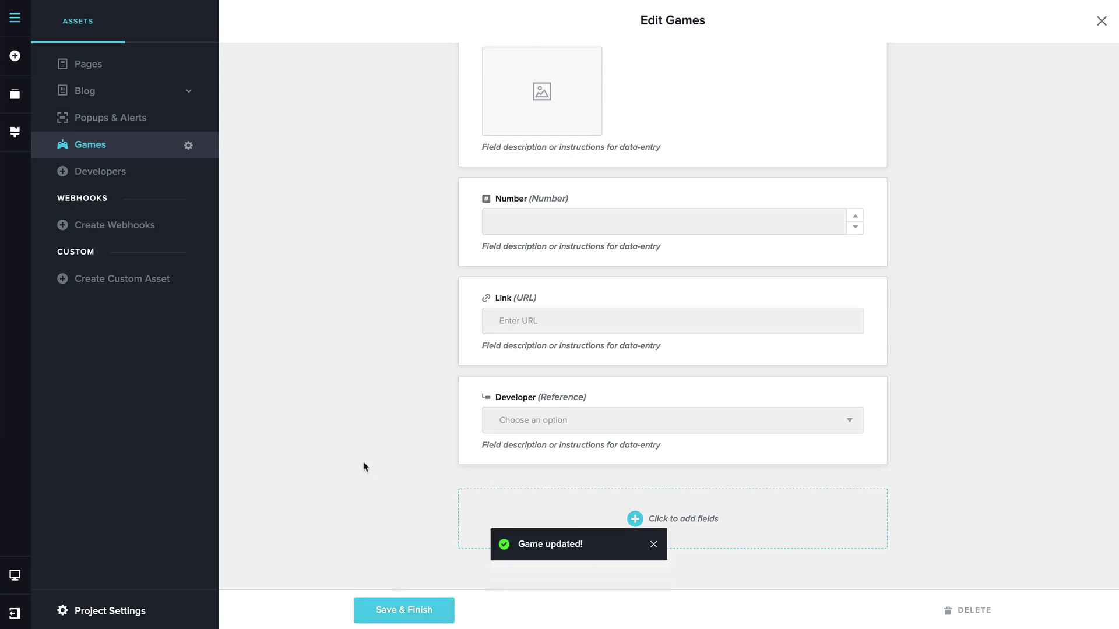
Open a blank new game entry and try the Ubisoft and Take Two choices in its Developer field without saving
left_click(138, 148)
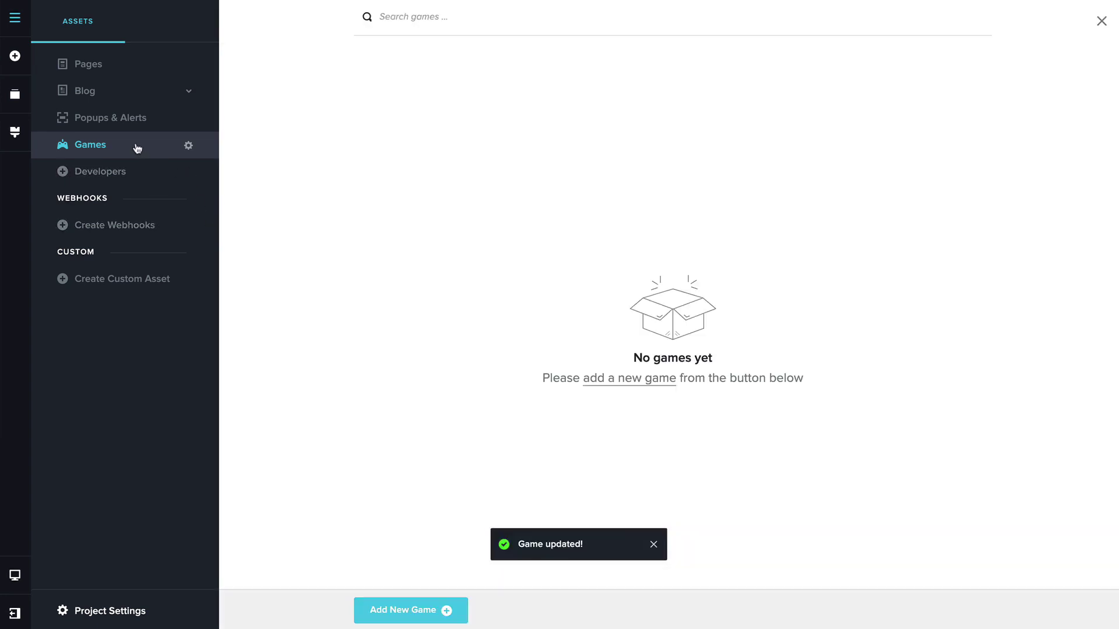
left_click(428, 614)
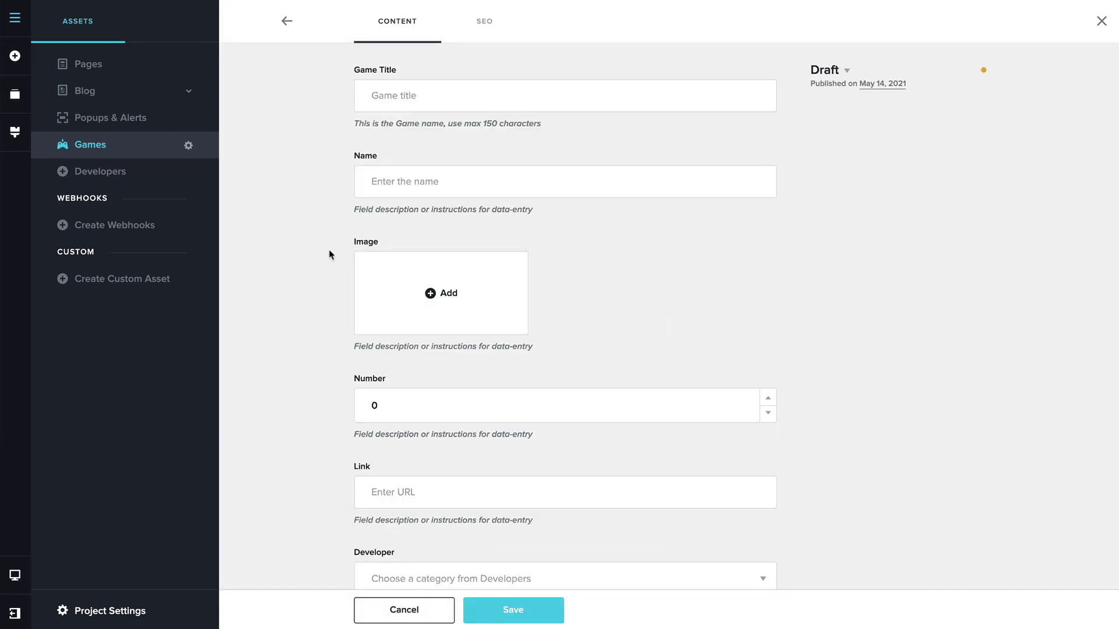
scroll(329, 254, "down", 2)
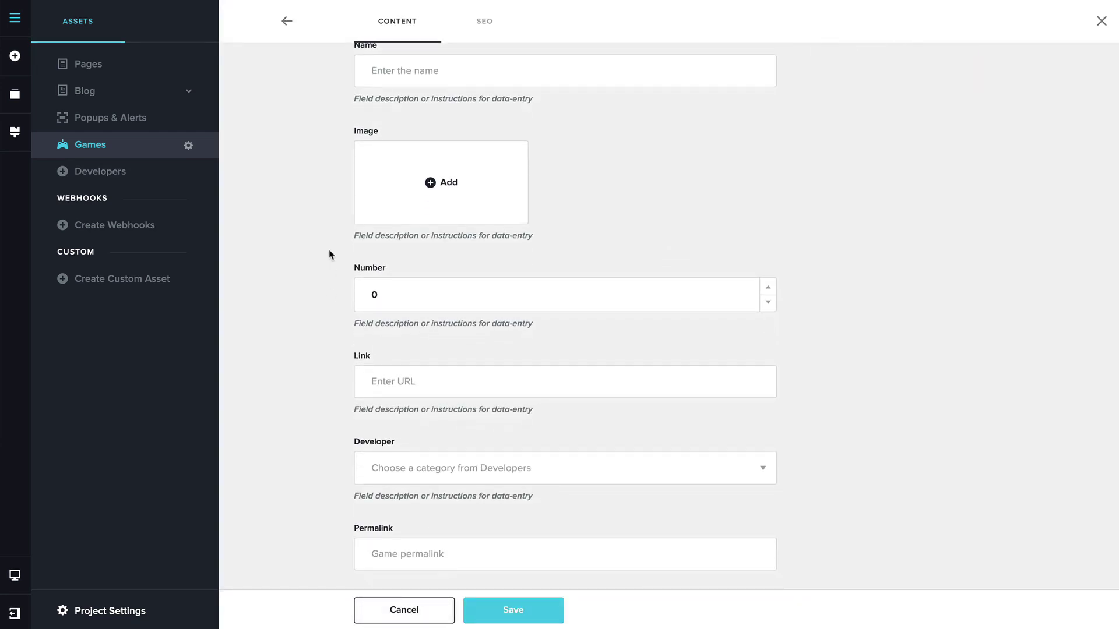
left_click(407, 472)
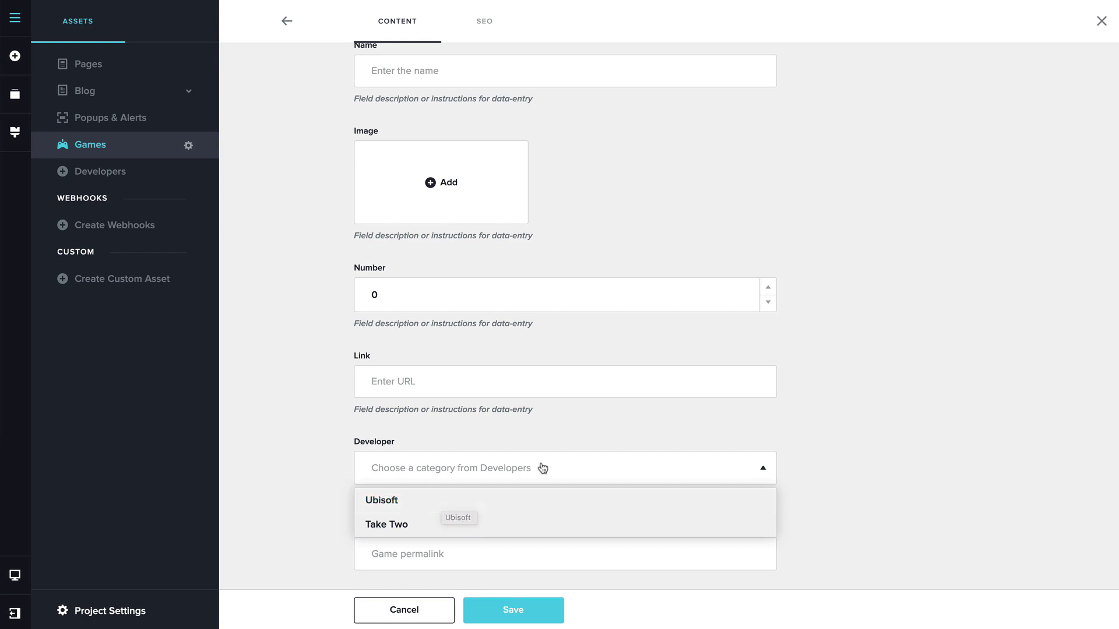
left_click(418, 501)
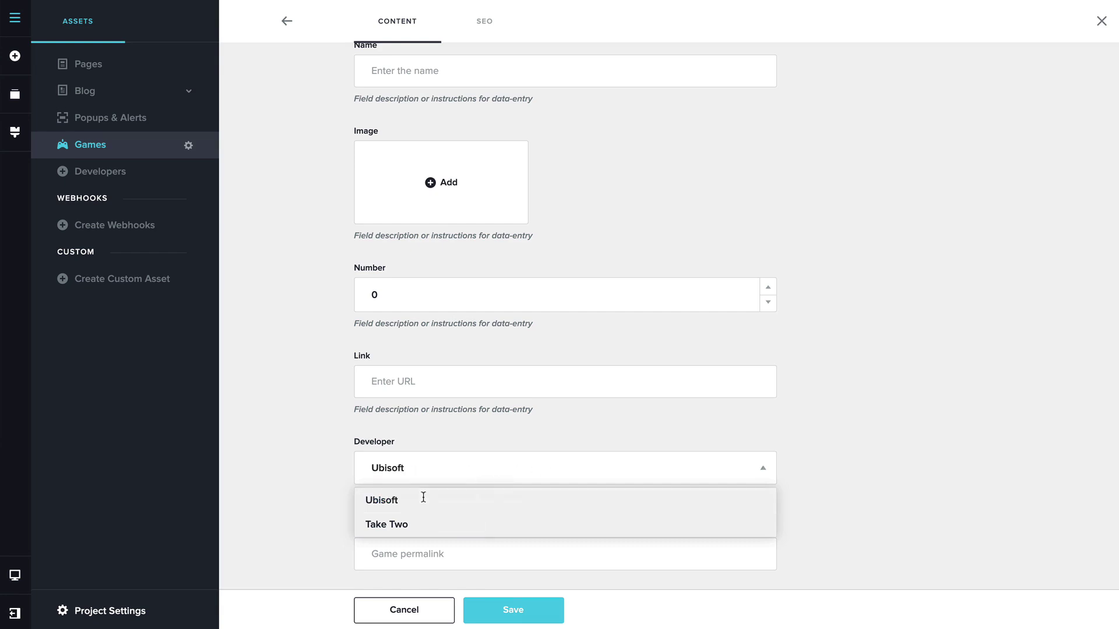
left_click(432, 469)
left_click(420, 525)
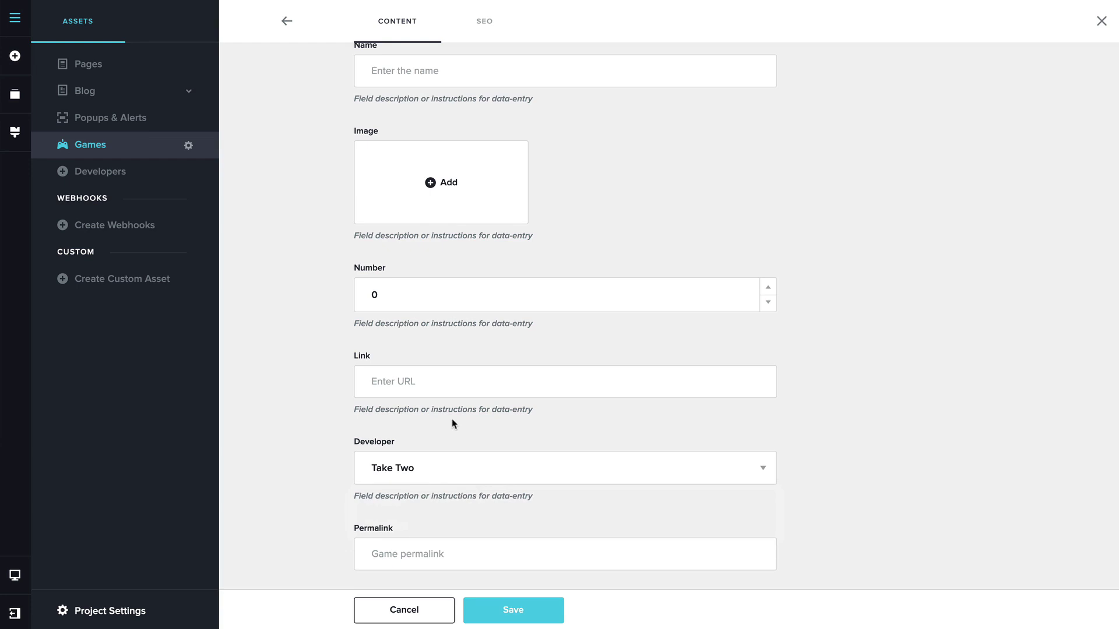
left_click(453, 470)
left_click(442, 508)
Create a custom asset with singular name Platform, plural name Platforms, slug platforms and type Archive, without adding any fields
left_click(140, 280)
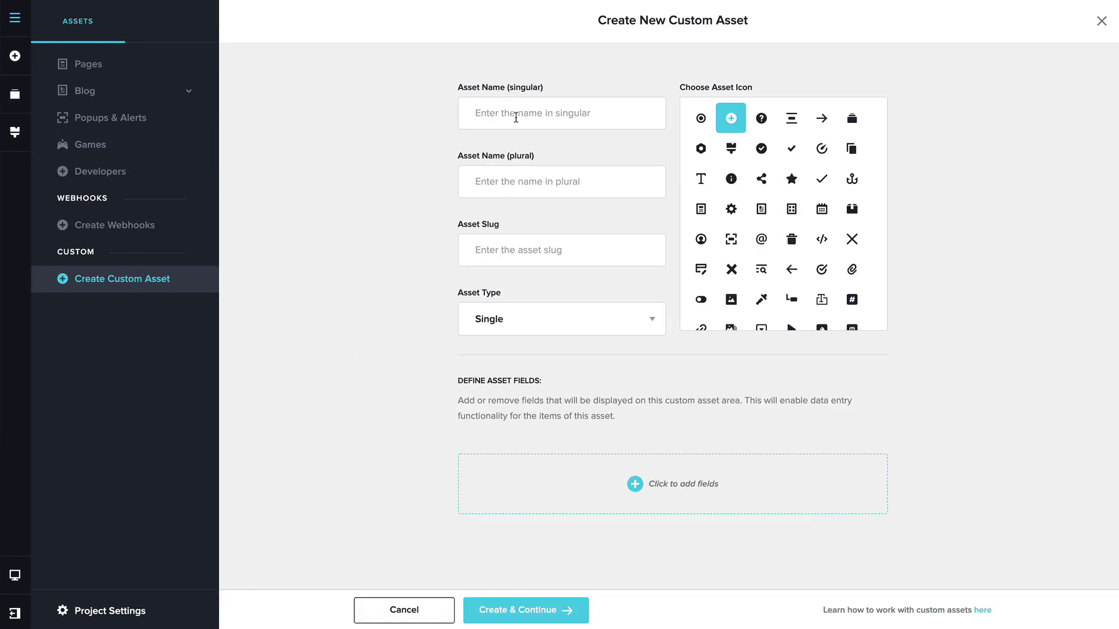
type("Pla")
type("Pl")
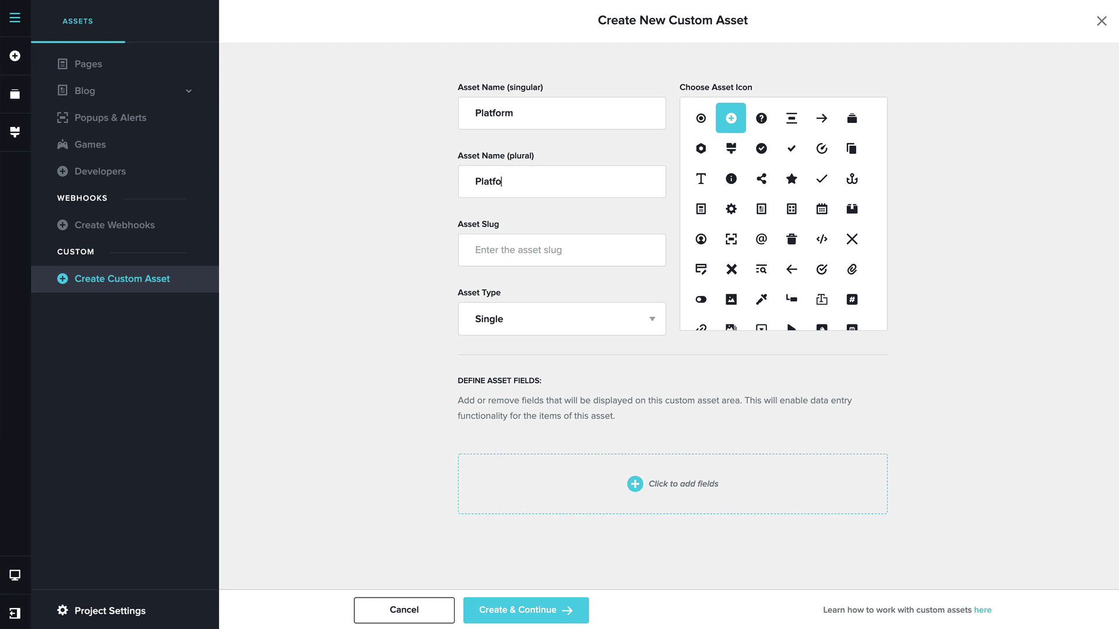
type("platforms")
left_click(511, 328)
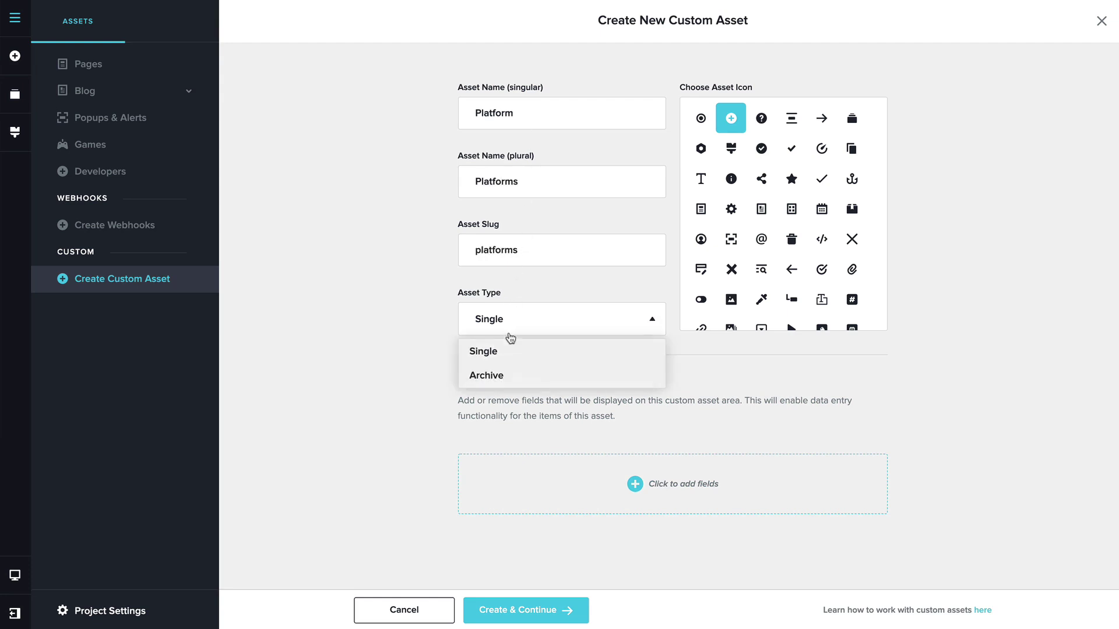
left_click(509, 378)
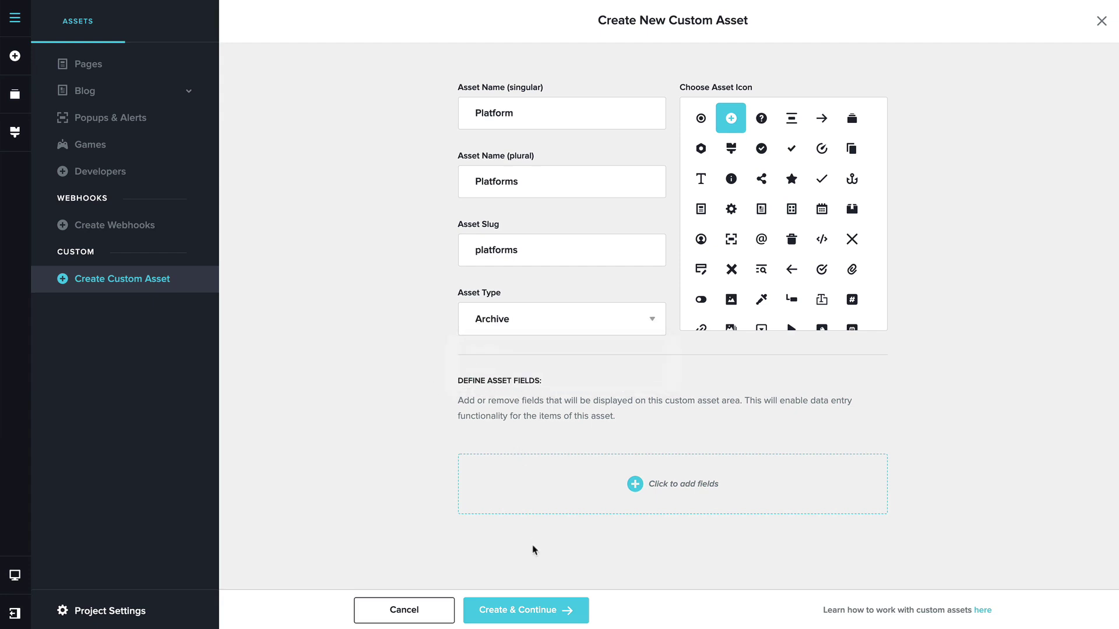
left_click(530, 610)
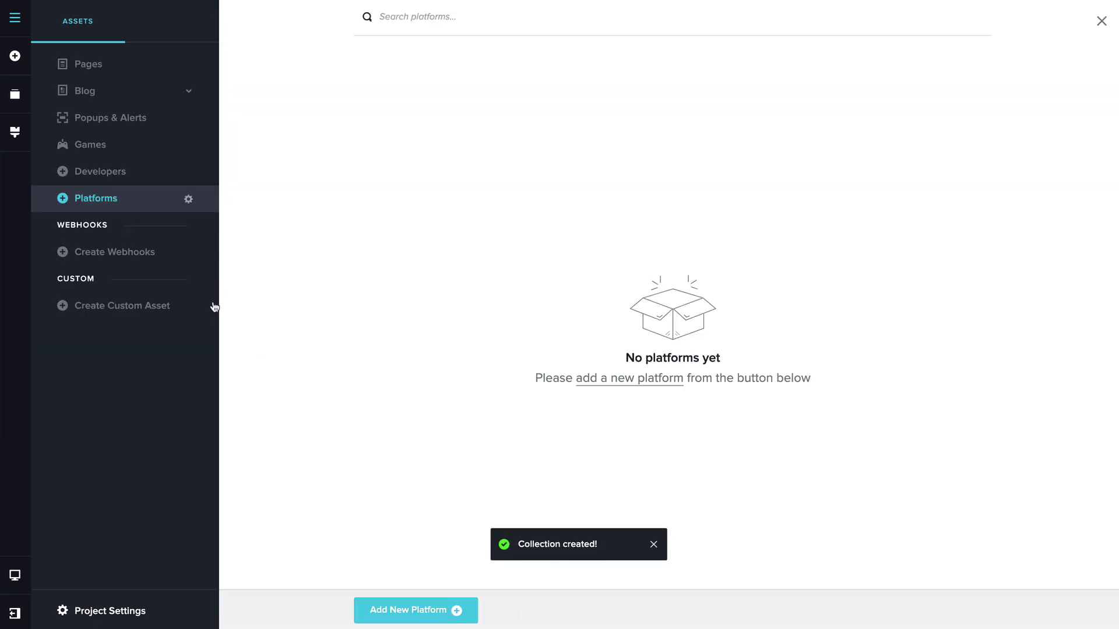
Add a platform entry titled PlayStation 4, set it to Published, save it and return to the platforms list
left_click(402, 609)
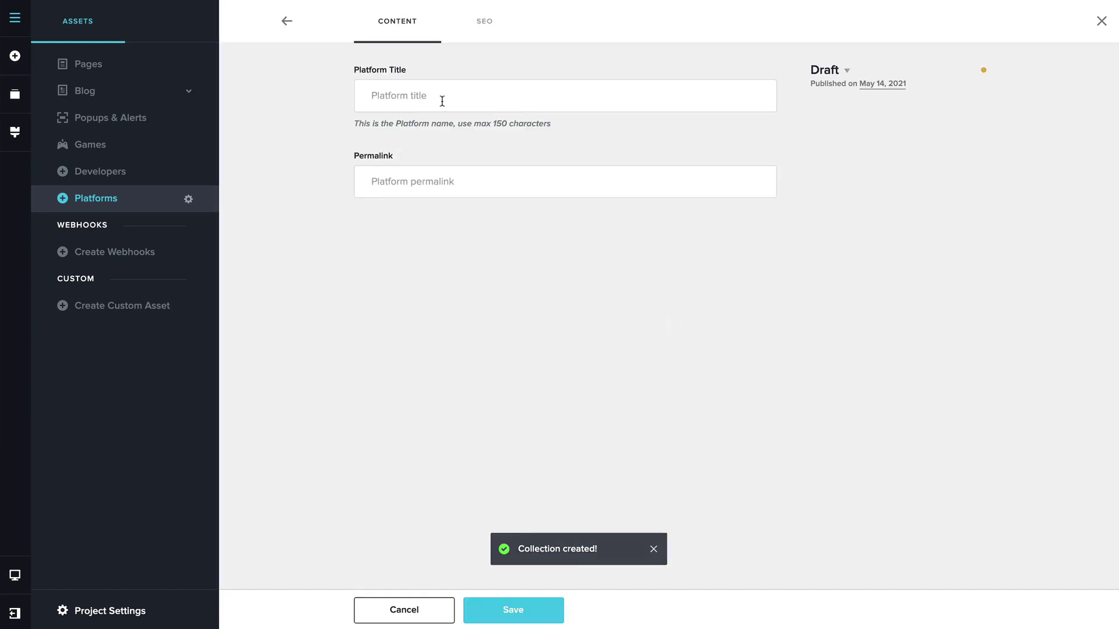
type("Pla")
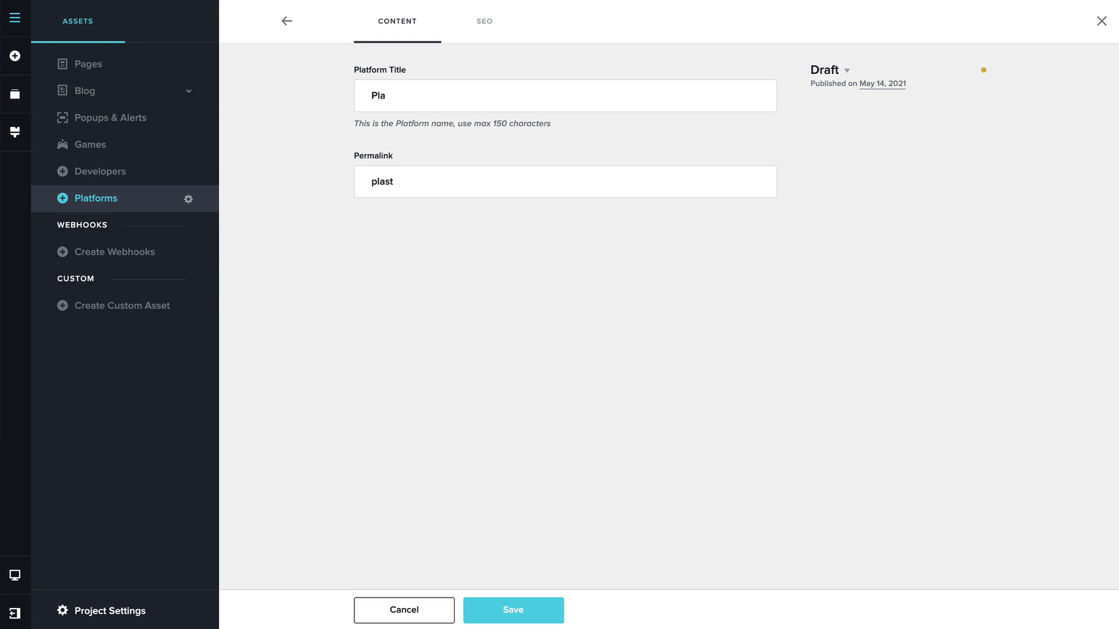
type("y")
key("BackSpace")
key("BackSpace")
key("BackSpace")
key("BackSpace")
type("Station 4")
left_click(833, 68)
left_click(849, 119)
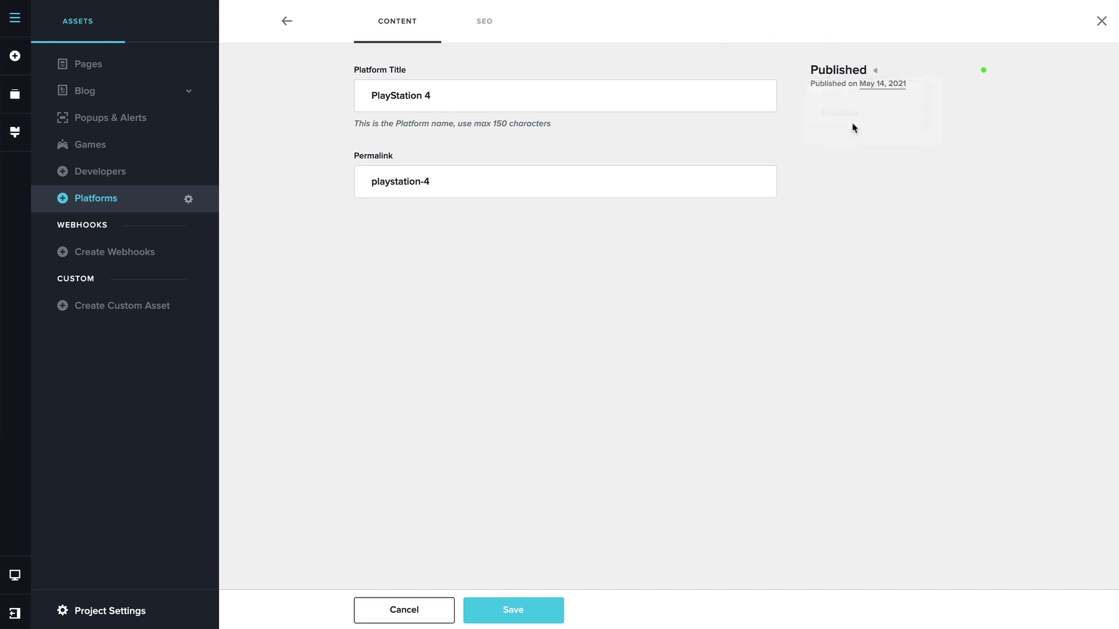
left_click(551, 619)
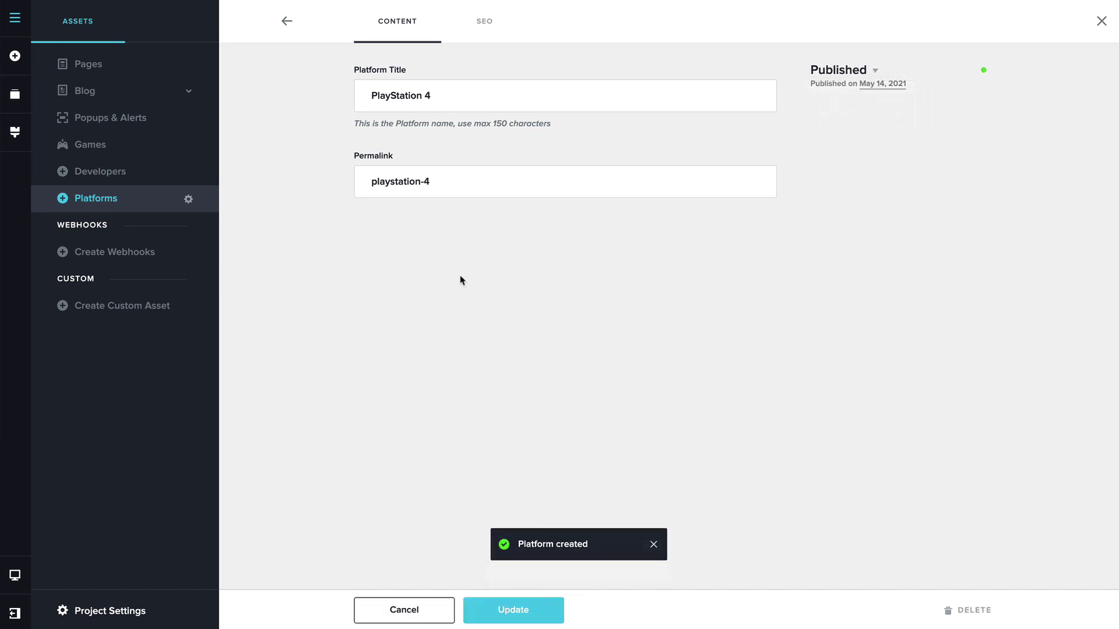
left_click(288, 25)
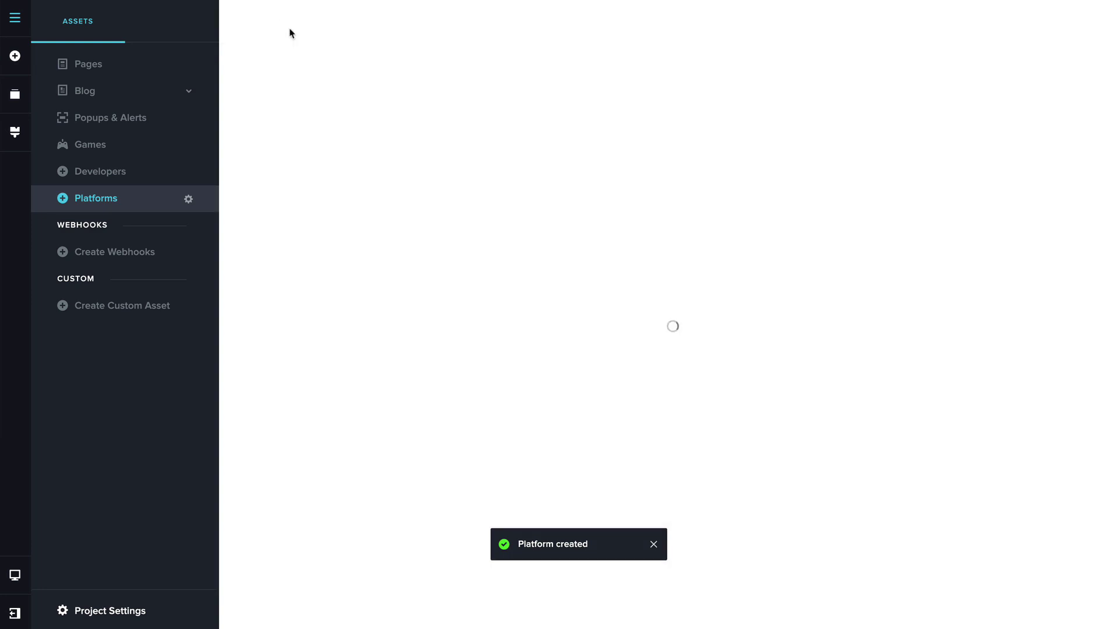
Create a second platform entry titled Nintendo Switch, set its status to Published and save it
left_click(409, 609)
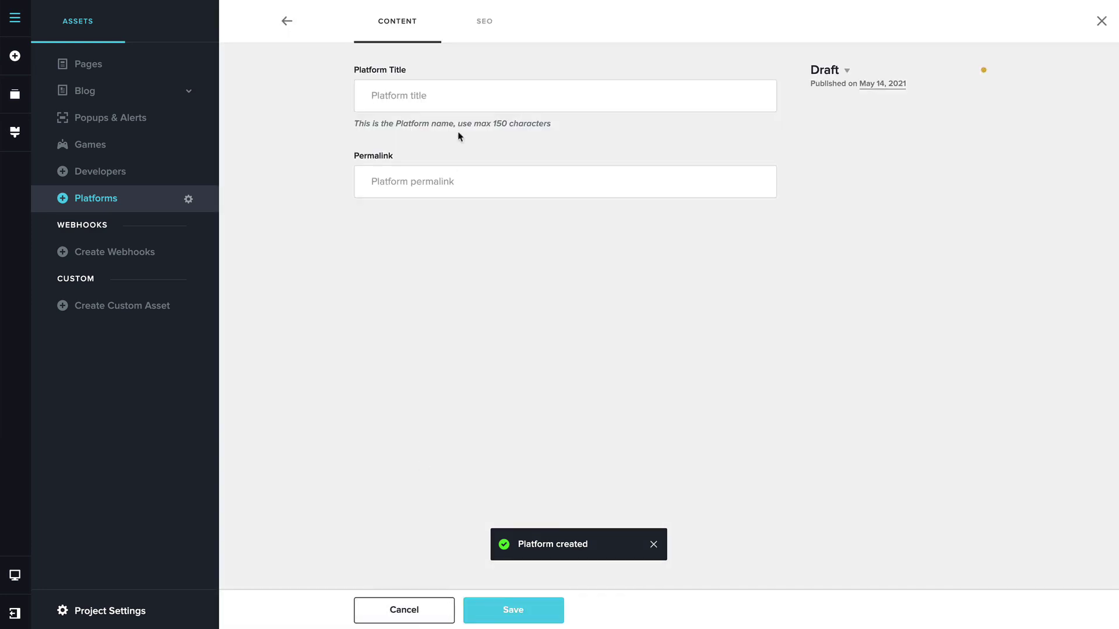
type("Switch")
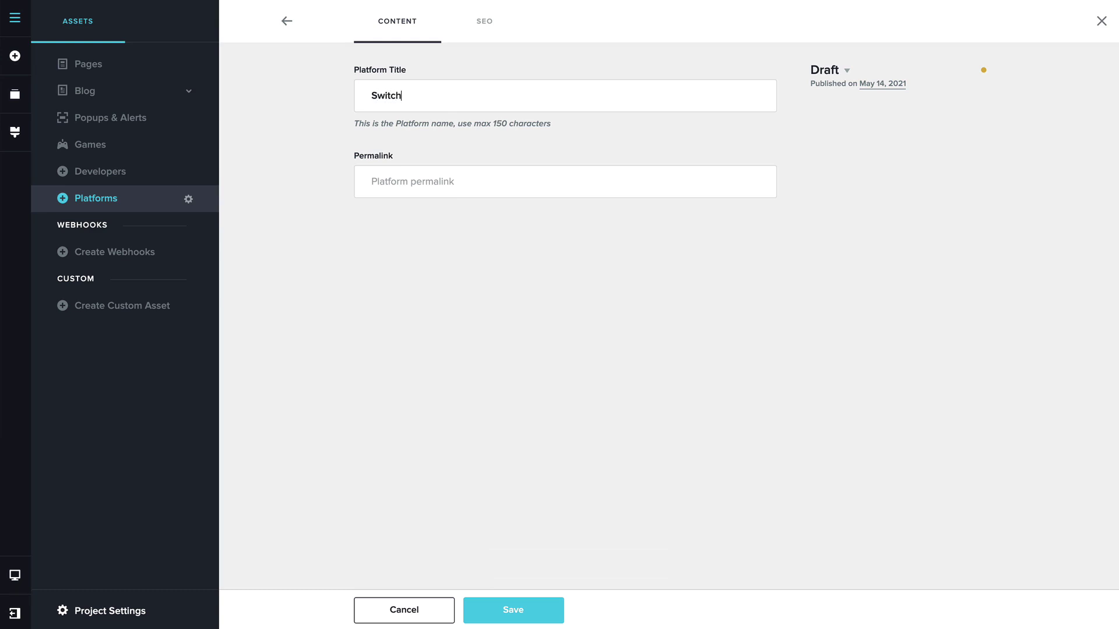
left_click(728, 164)
type("Nin")
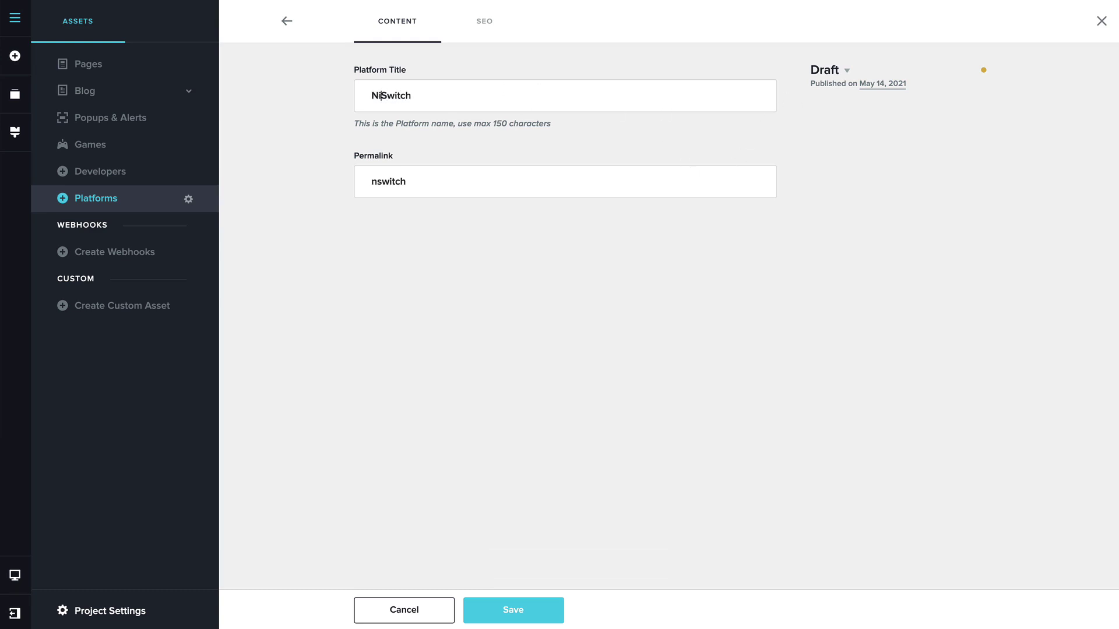
type("tendo")
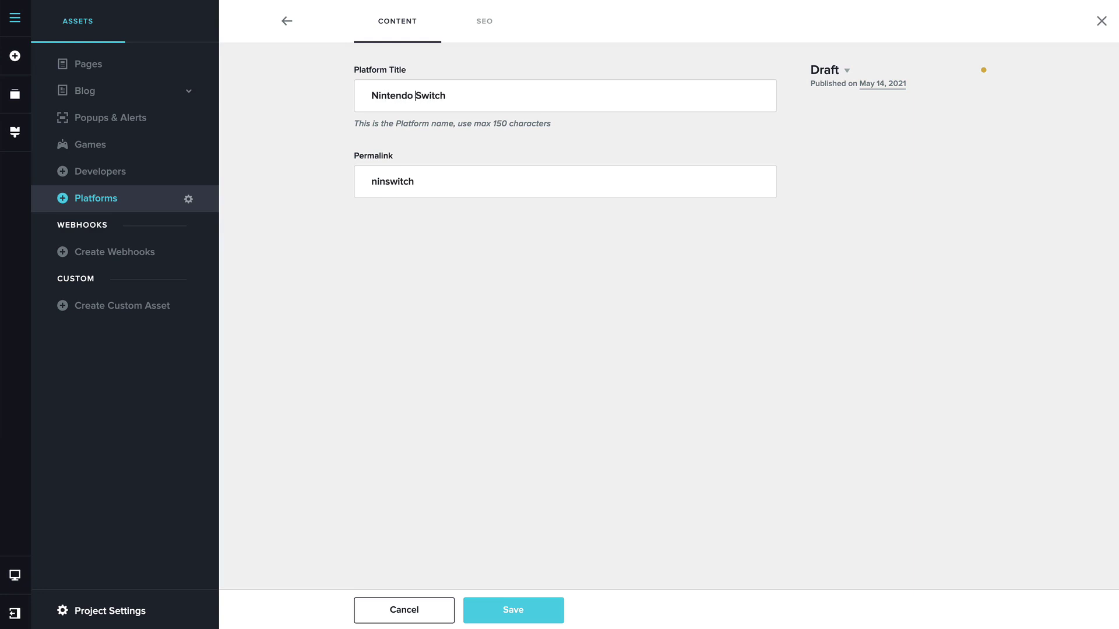
left_click(833, 70)
left_click(843, 123)
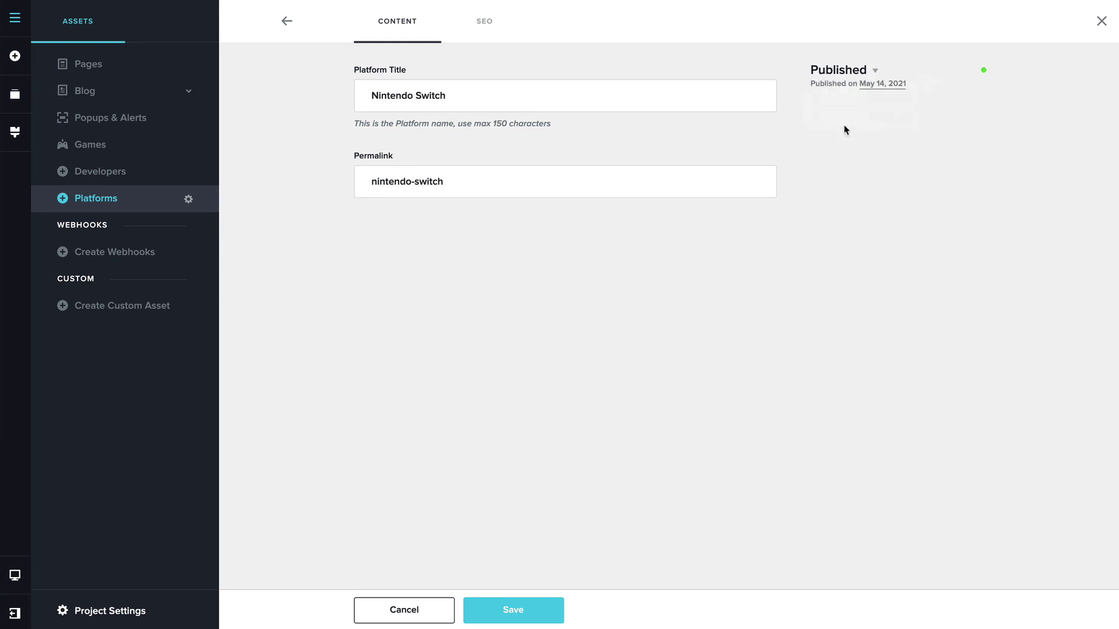
left_click(484, 610)
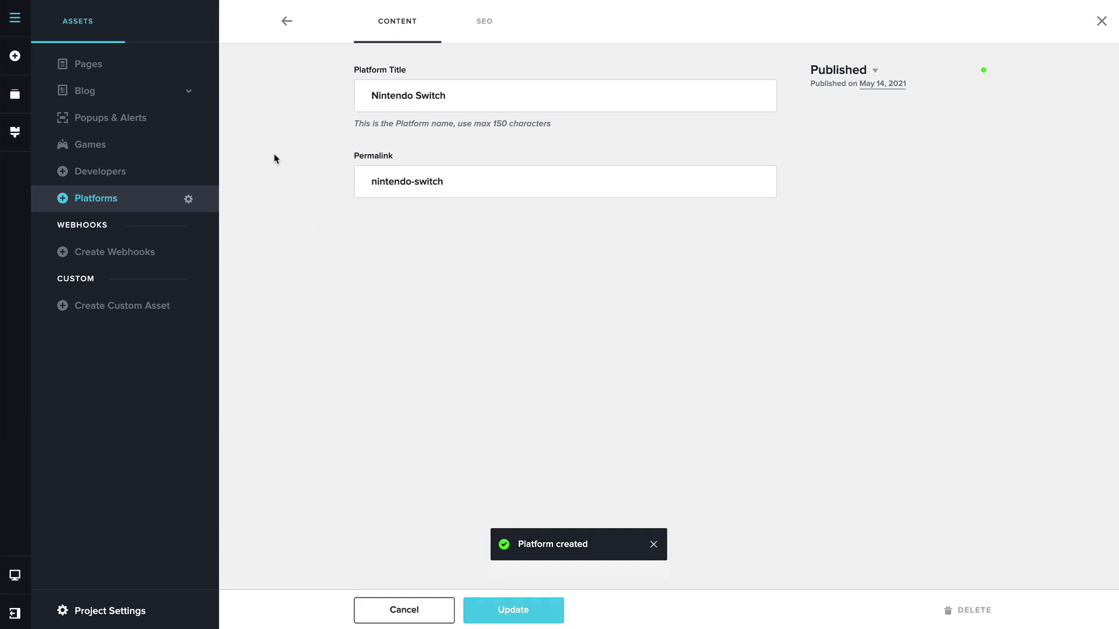
left_click(286, 21)
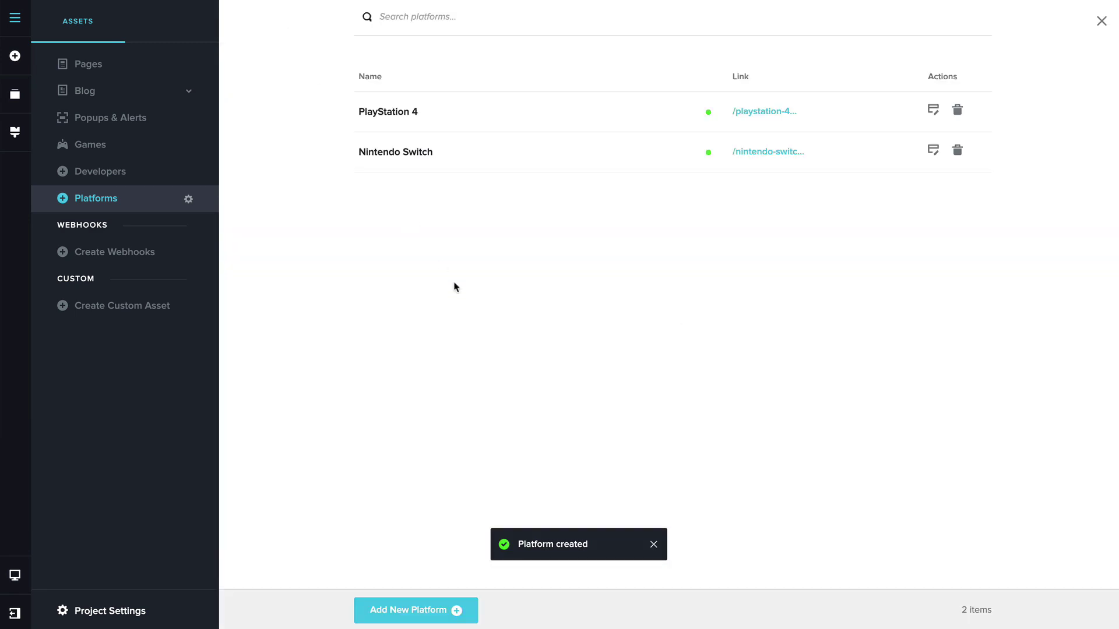
Create a third platform entry titled XBox with Published status, save it and go back to the list
left_click(425, 608)
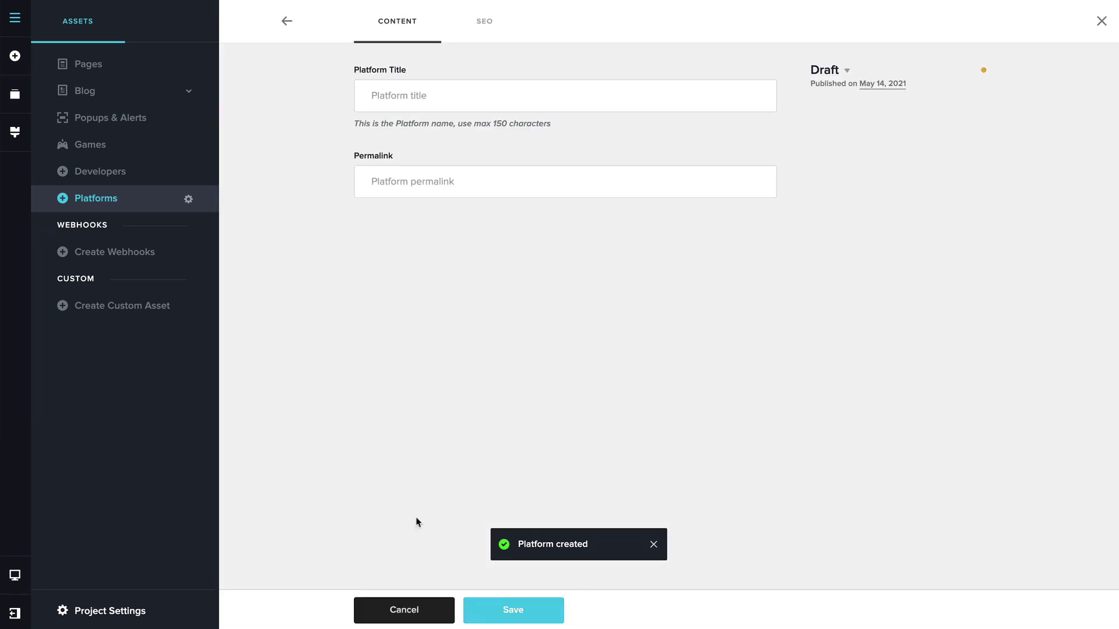
left_click(443, 102)
type("X")
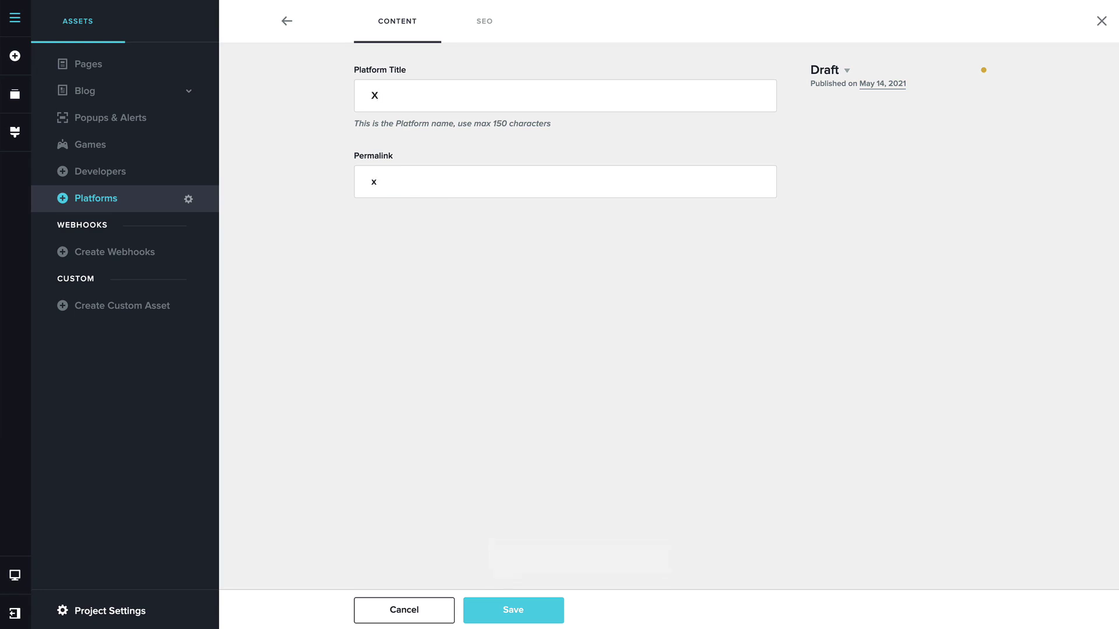
type("Box")
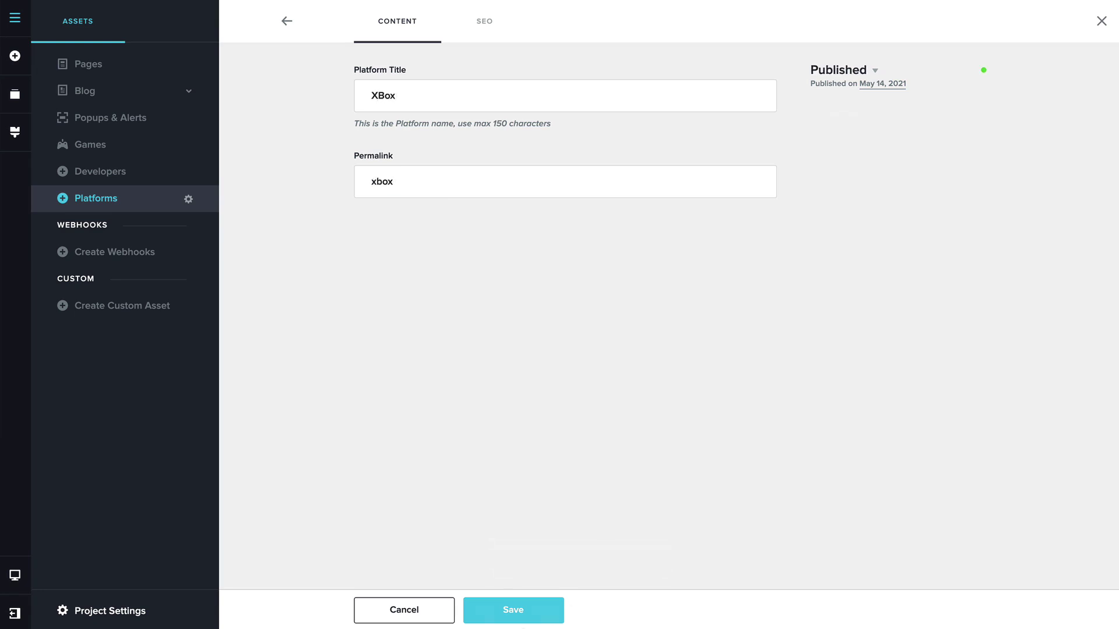
left_click(517, 615)
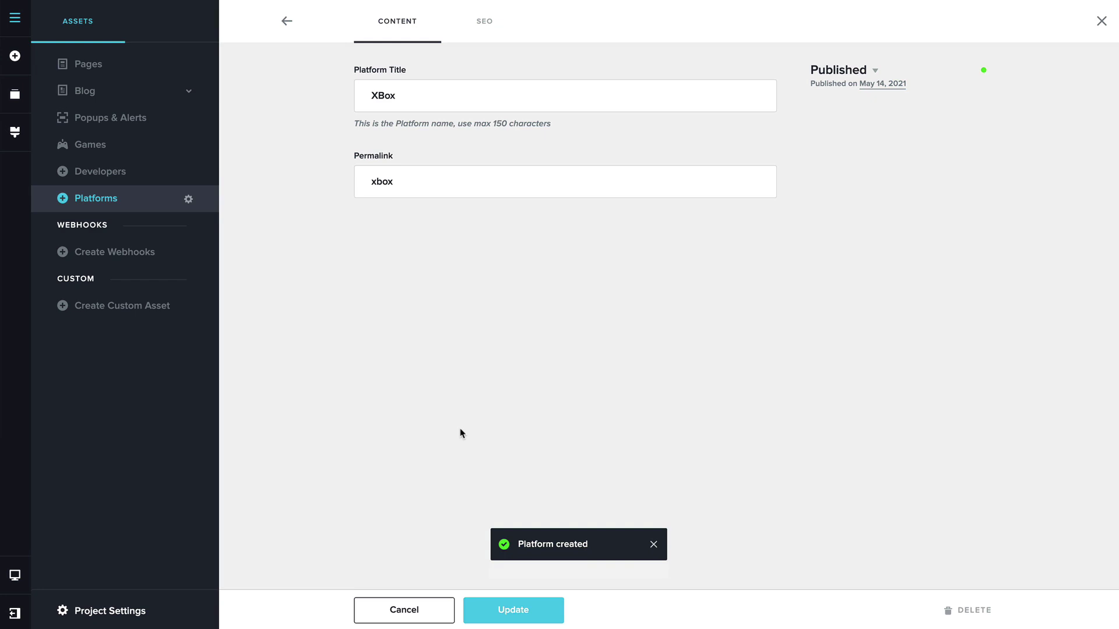
left_click(287, 21)
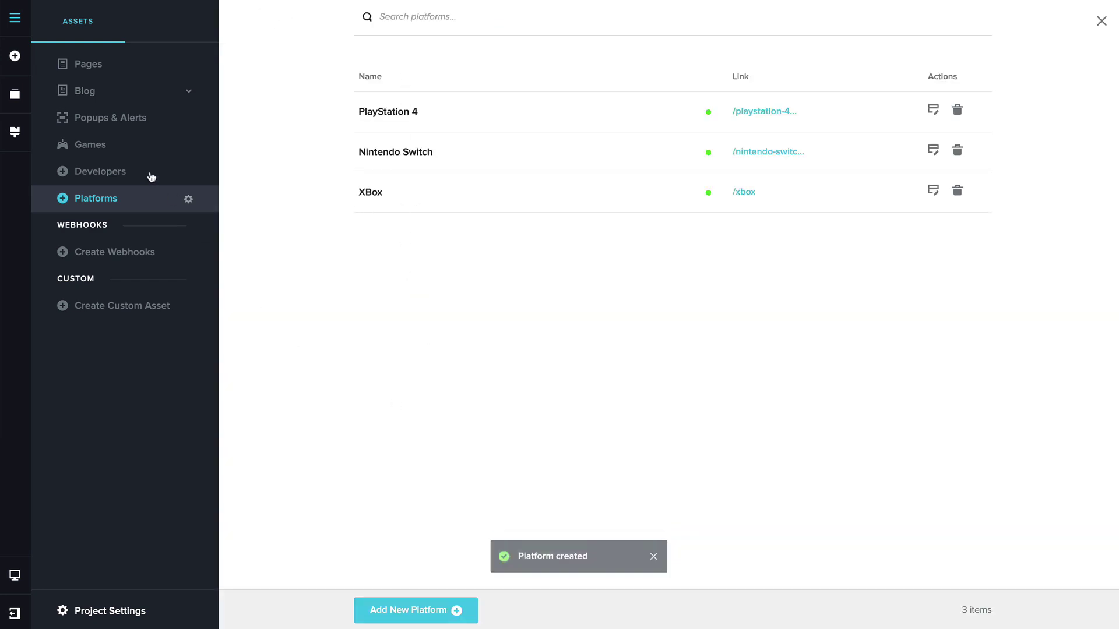
Edit the Games asset's settings and add a multi-reference field below the Developer field
left_click(135, 152)
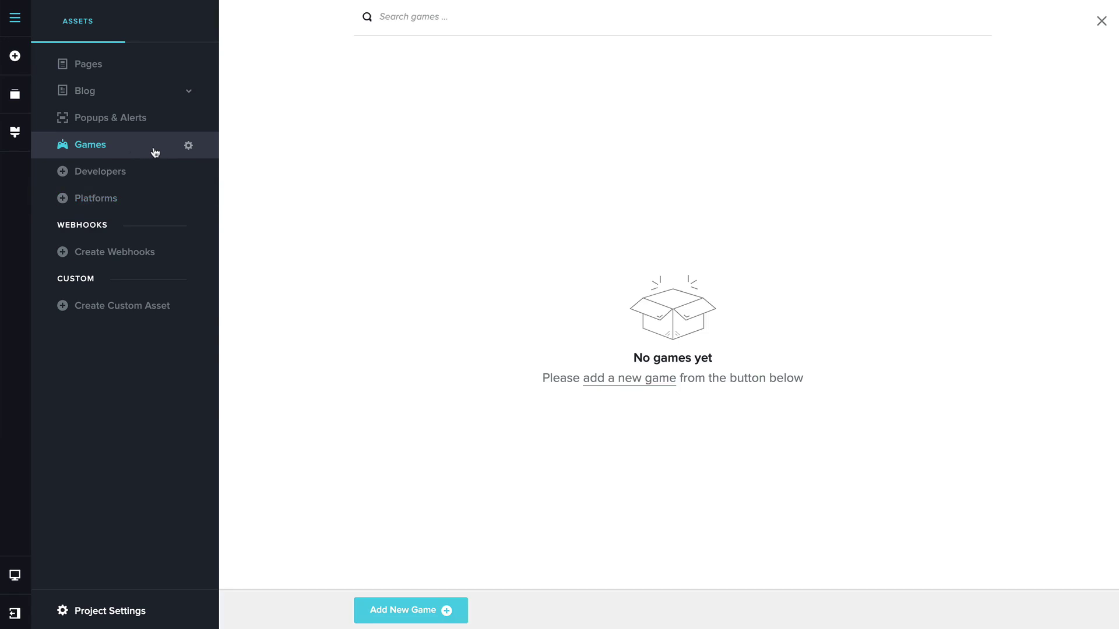
left_click(188, 146)
scroll(412, 340, "down", 9)
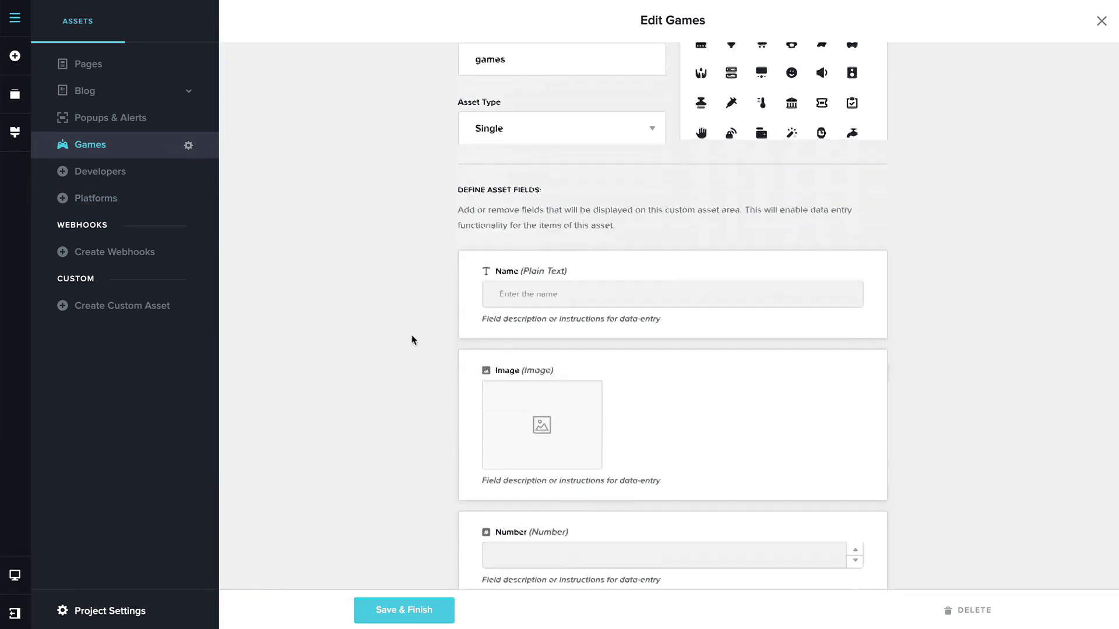
left_click(655, 518)
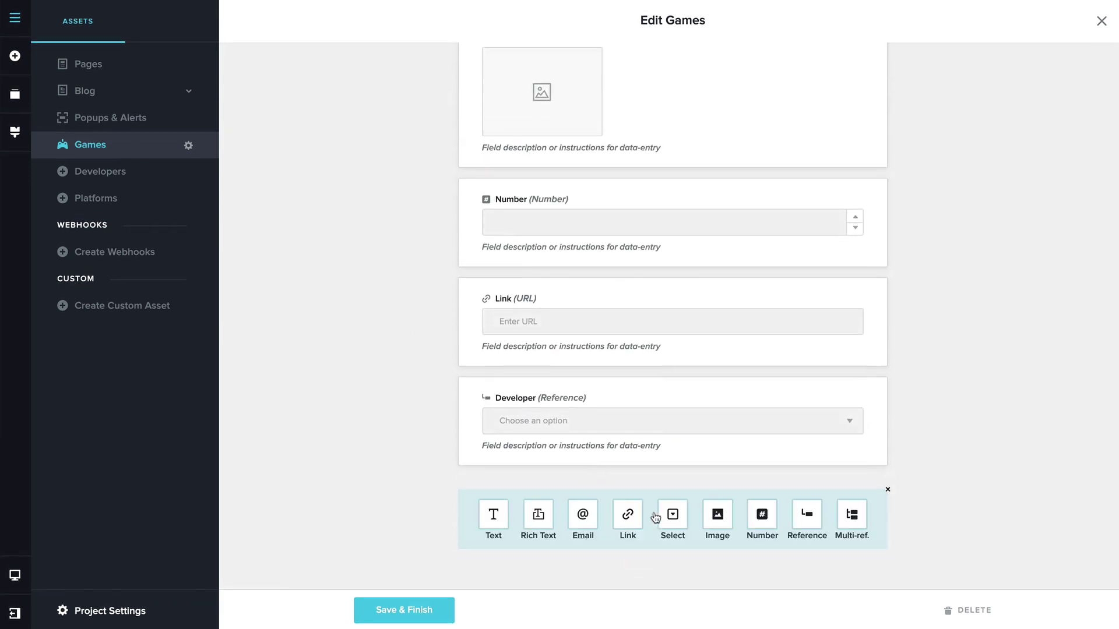
left_click(852, 514)
left_click(852, 516)
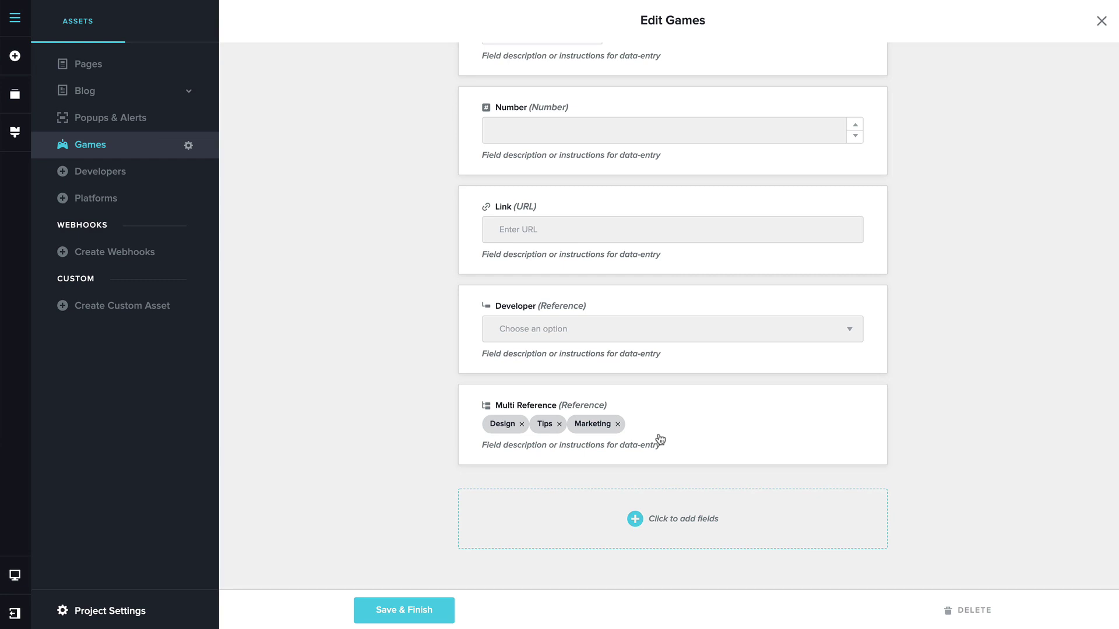
Label the new multi-reference field Platforms, set its reference to Platforms and save the Games asset
mouse_move(687, 418)
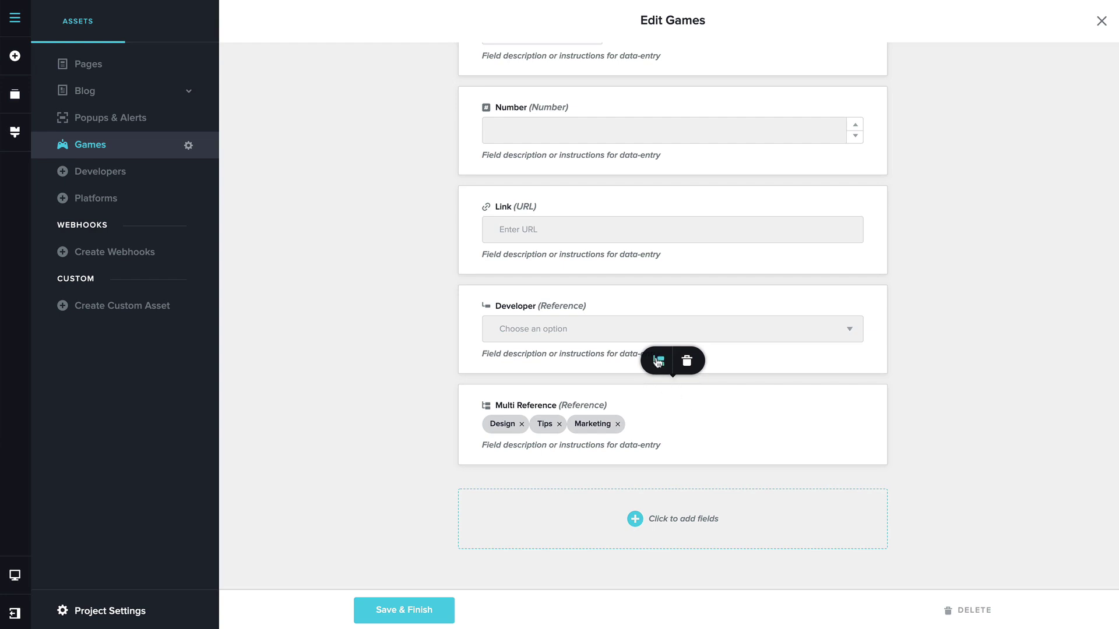
left_click(659, 361)
triple_click(687, 217)
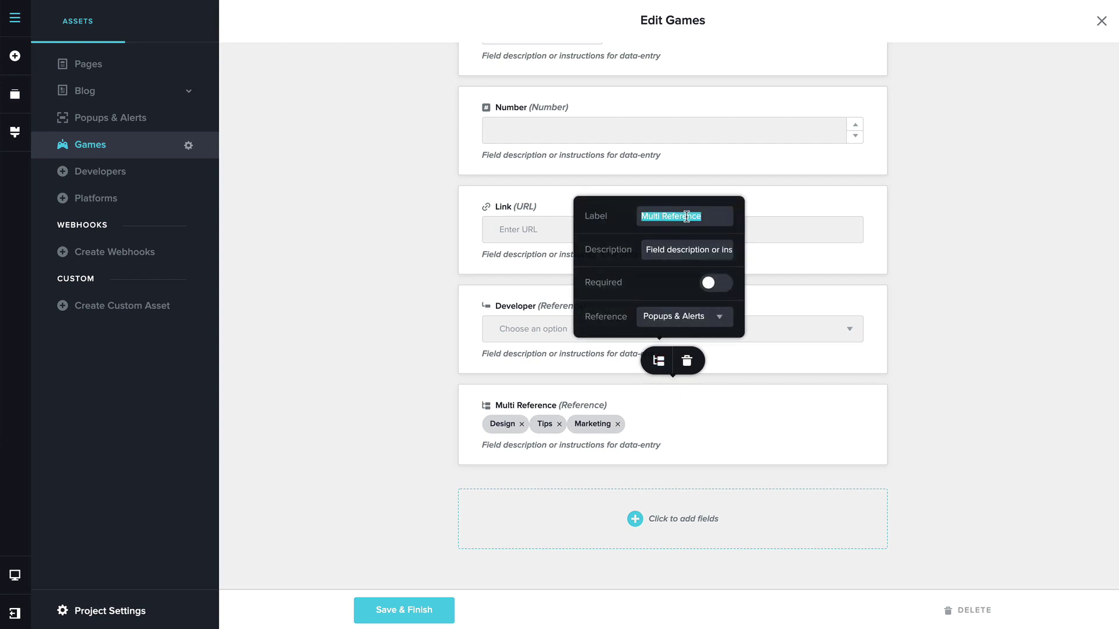
type("Platforms")
left_click(675, 319)
scroll(677, 350, "down", 3)
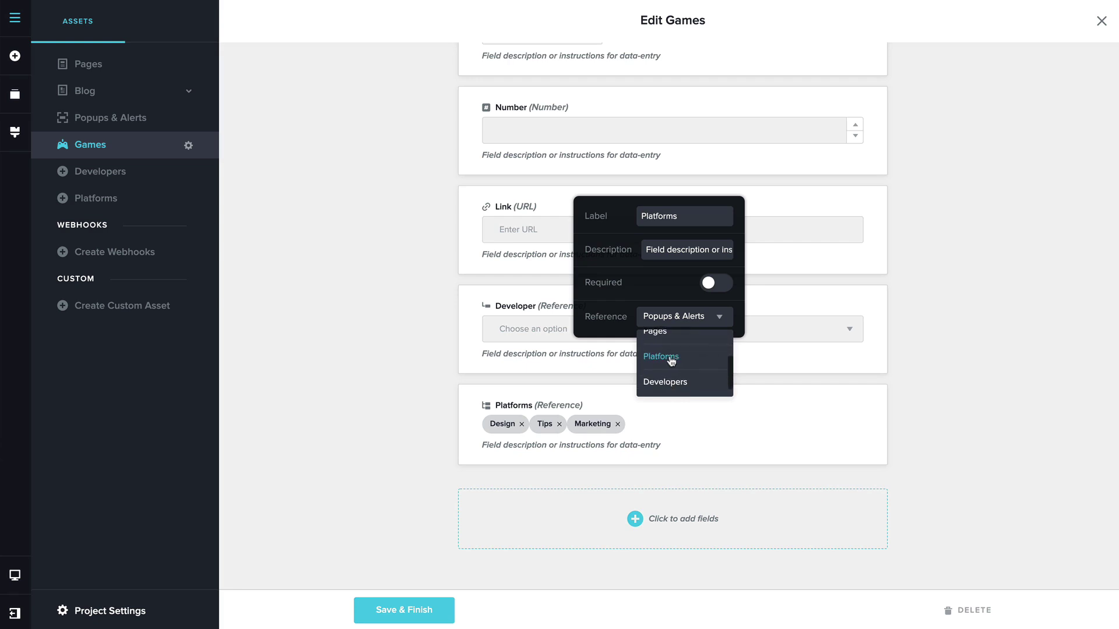
left_click(670, 360)
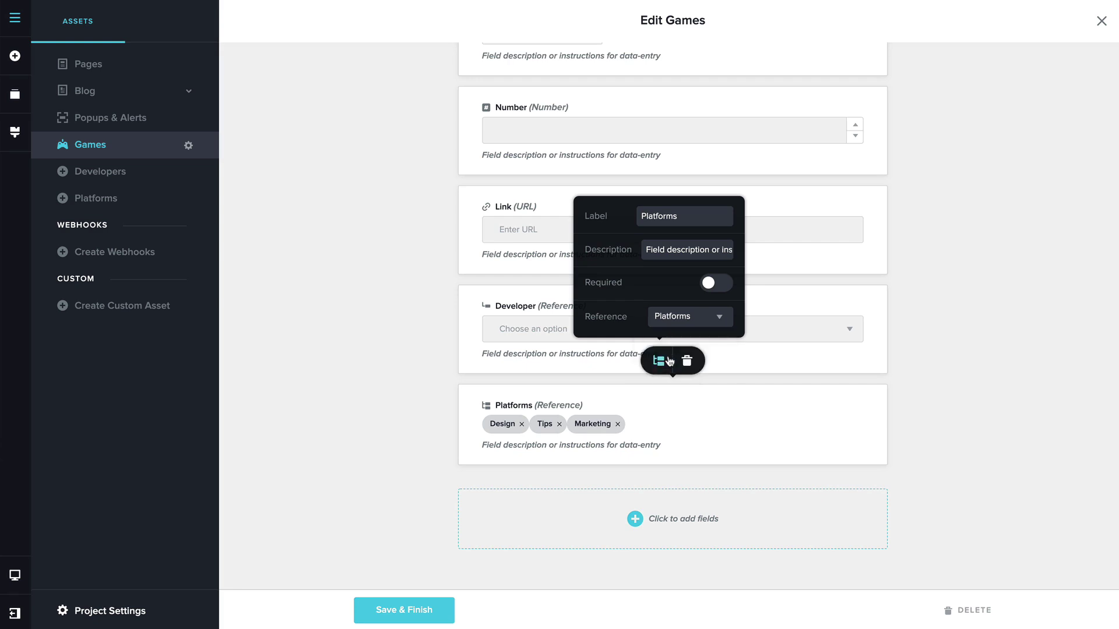
left_click(440, 428)
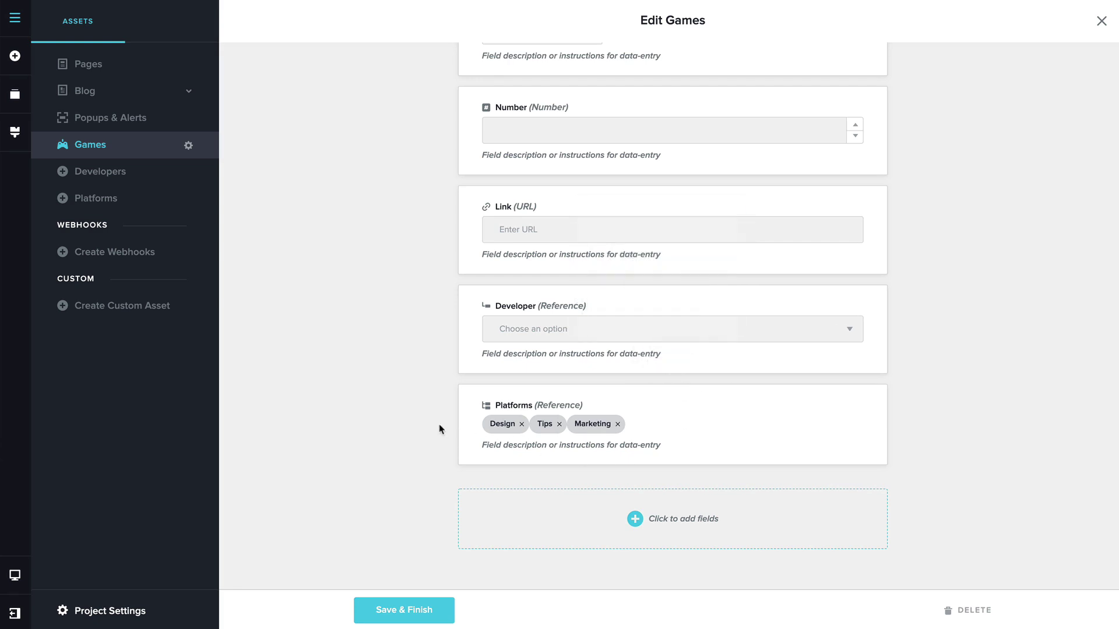
left_click(401, 613)
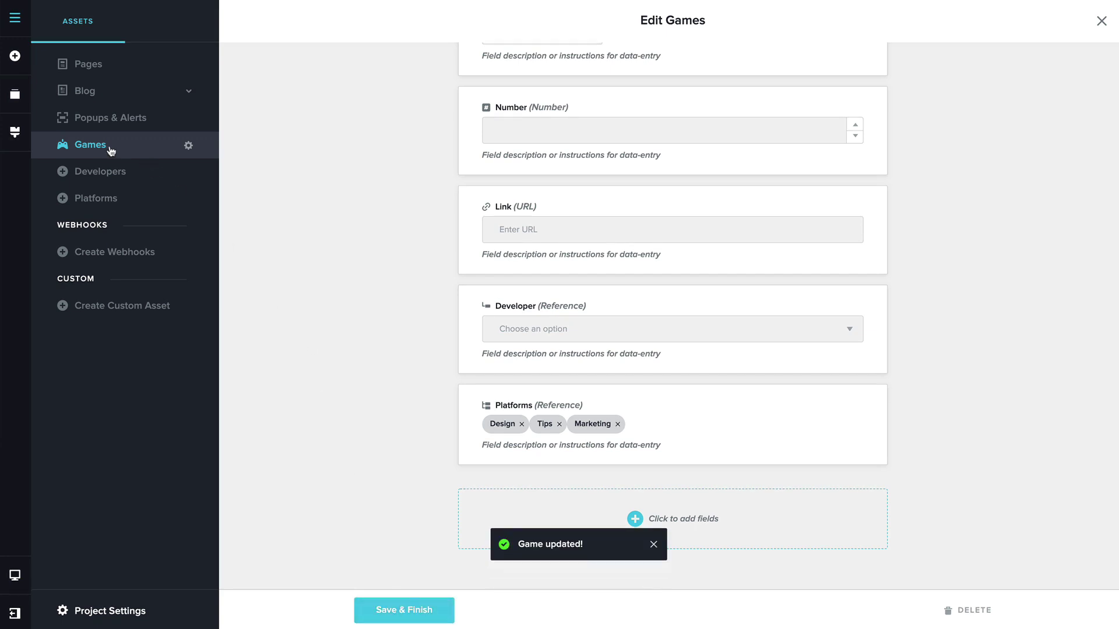
Open a blank new game entry and try selecting PlayStation 4 and Nintendo Switch in its Platforms field without saving
left_click(111, 150)
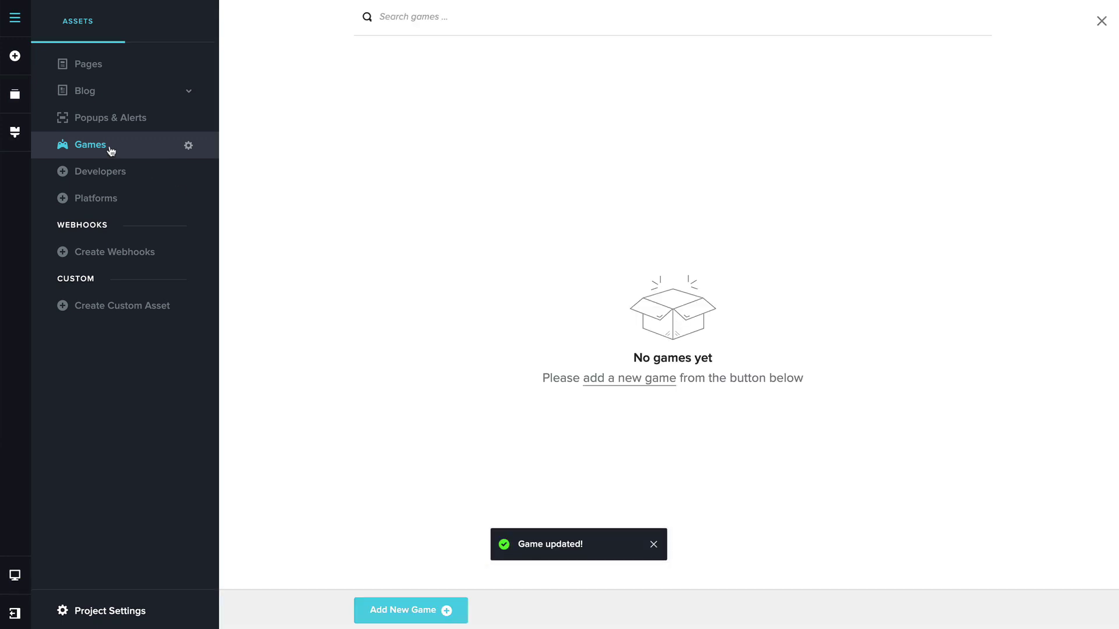
left_click(407, 612)
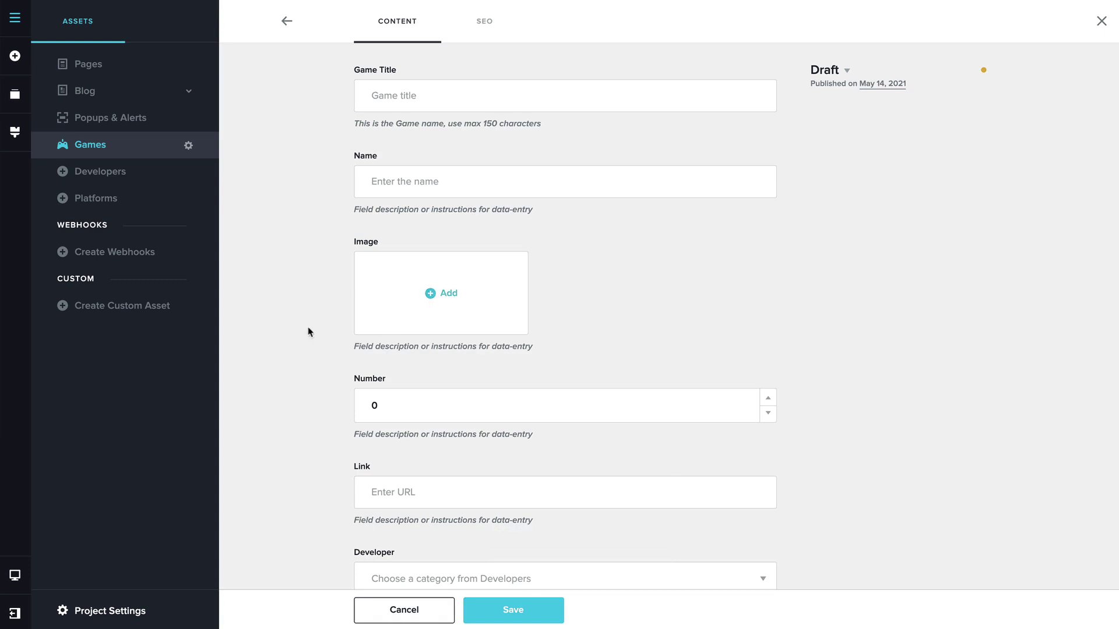
scroll(325, 379, "down", 3)
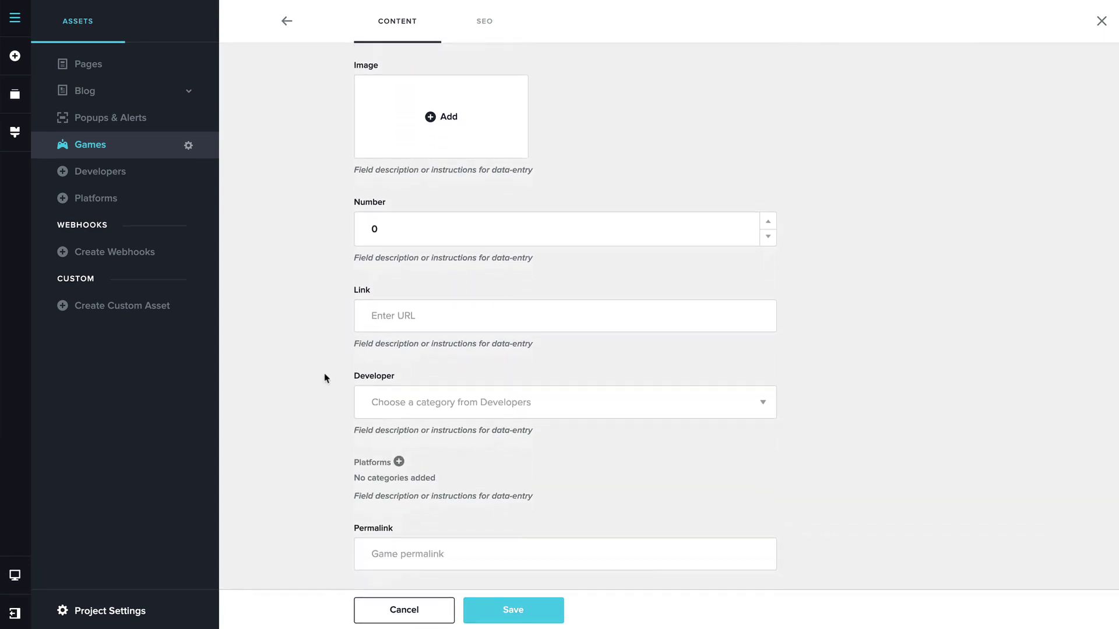
left_click(399, 462)
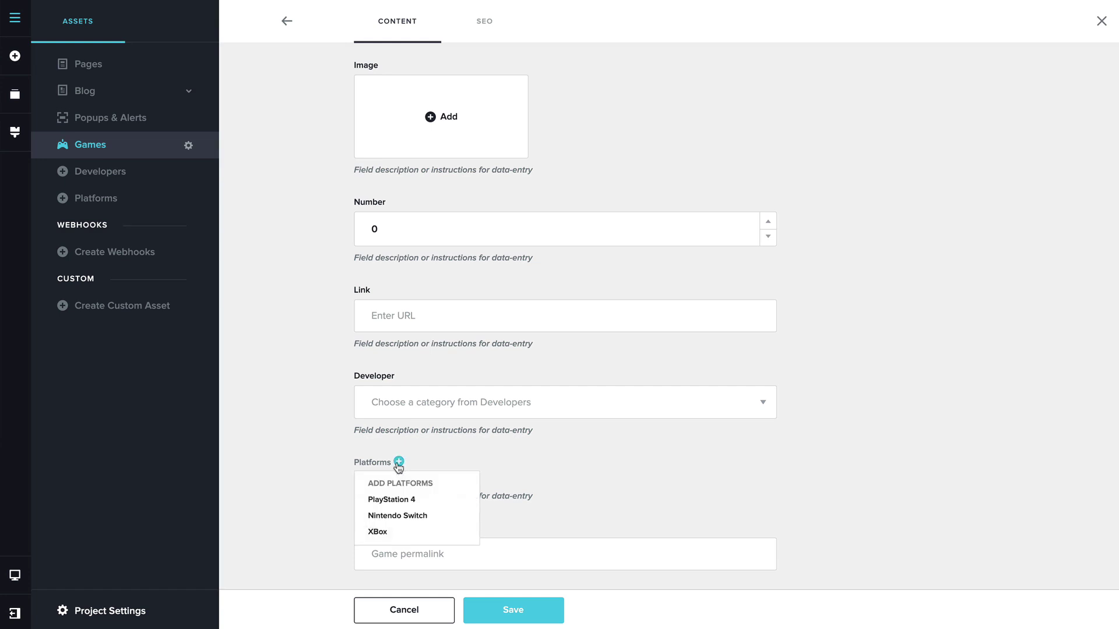
left_click(409, 504)
left_click(394, 516)
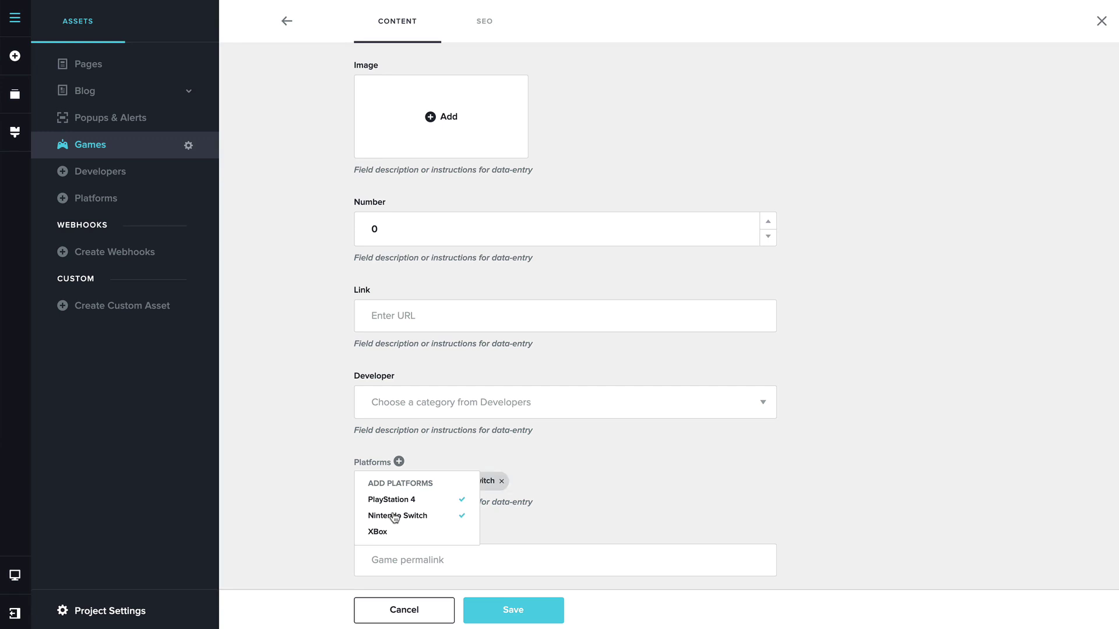
left_click(341, 469)
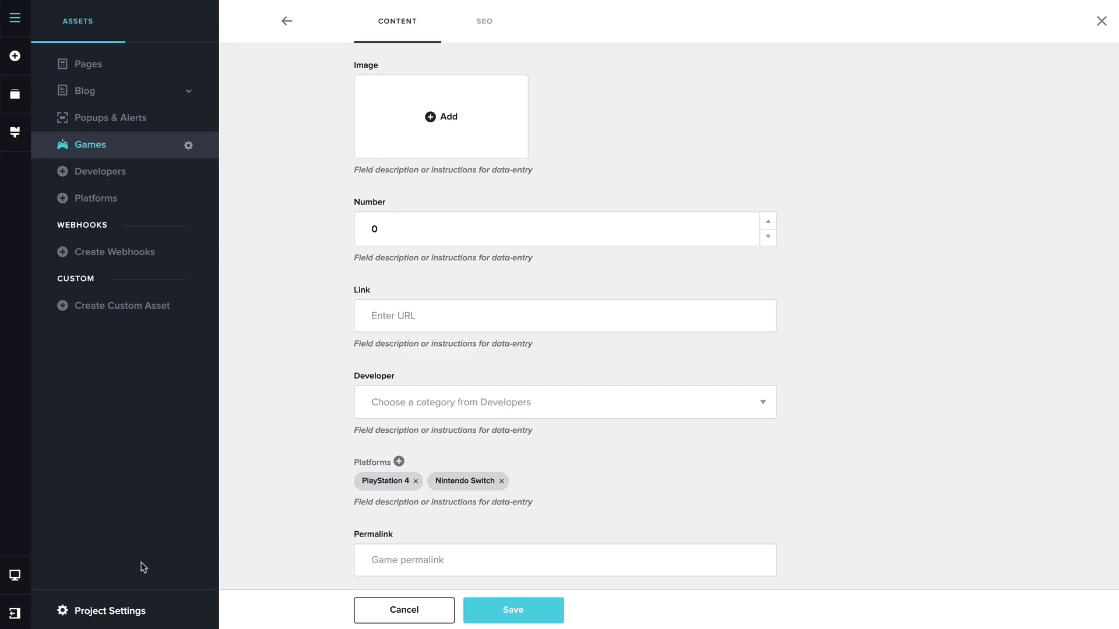
Leave the page editor and return to the Brizy Cloud projects dashboard
left_click(14, 613)
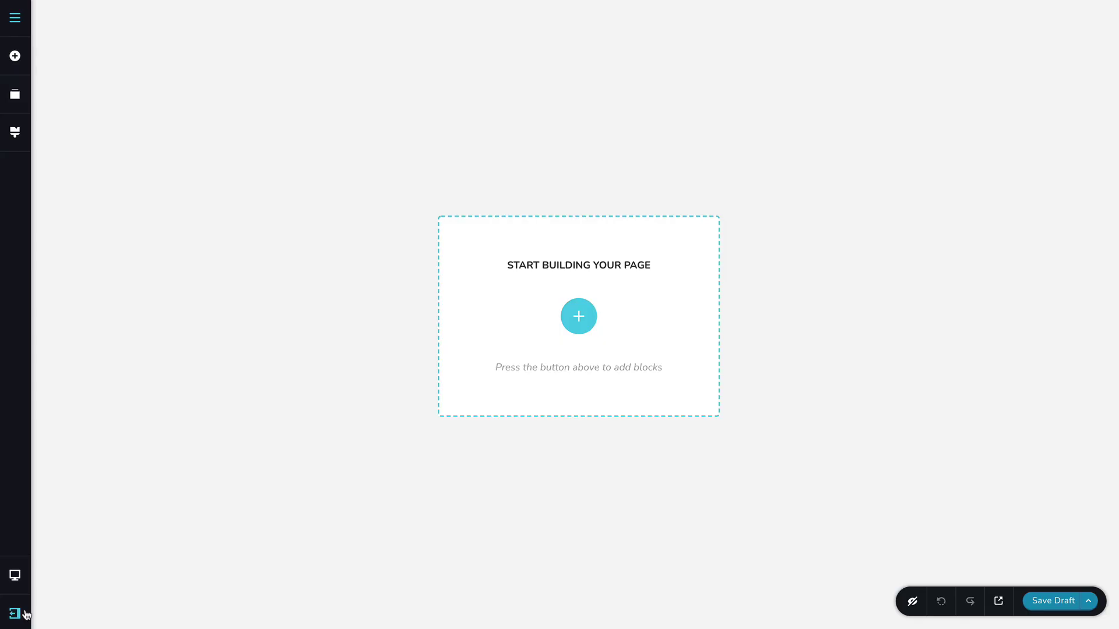
left_click(105, 609)
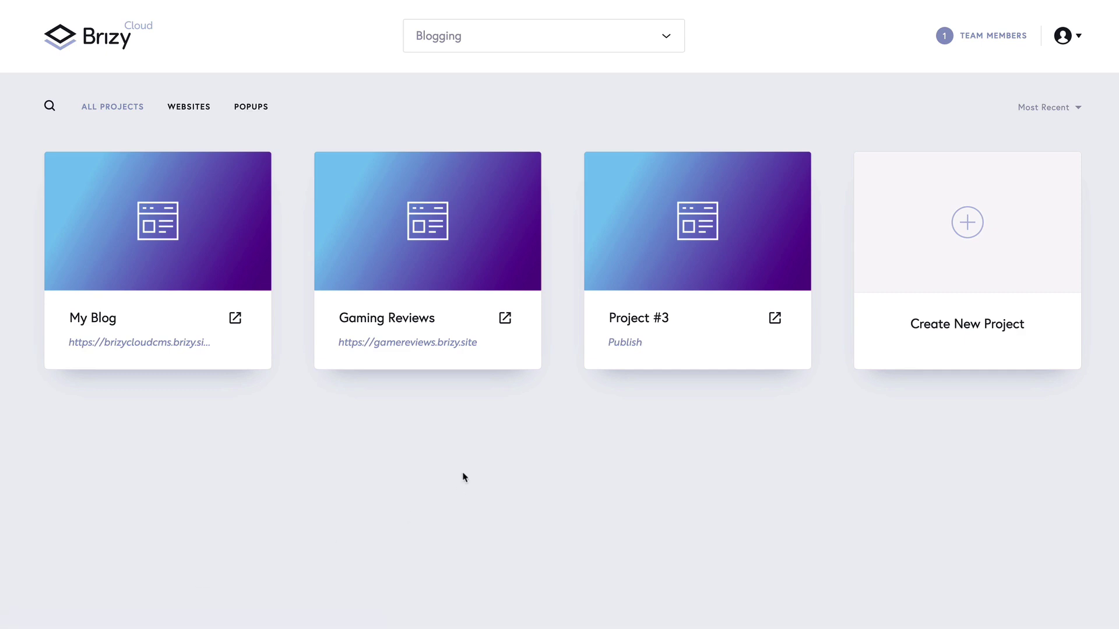
Open the Gaming Reviews project for editing and bring up its assets overview
mouse_move(445, 236)
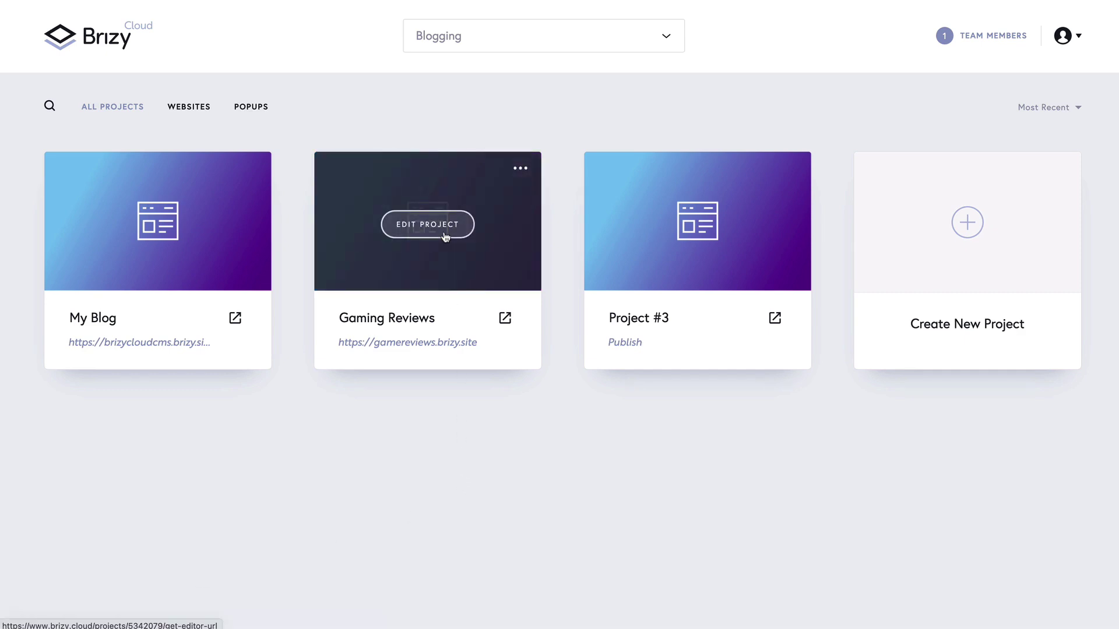
left_click(445, 236)
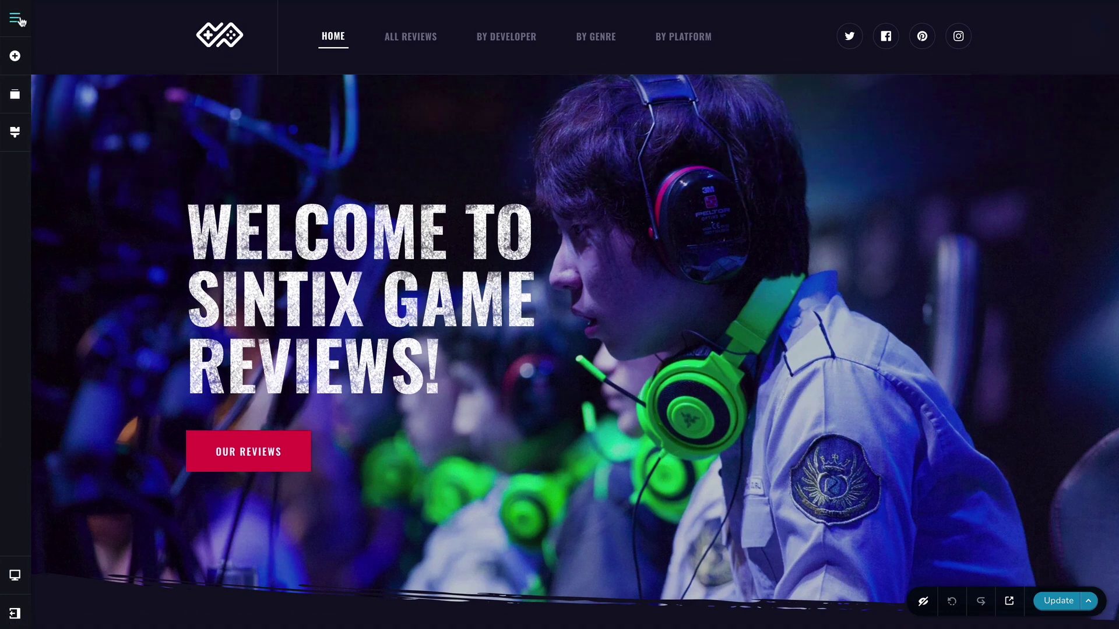
left_click(18, 19)
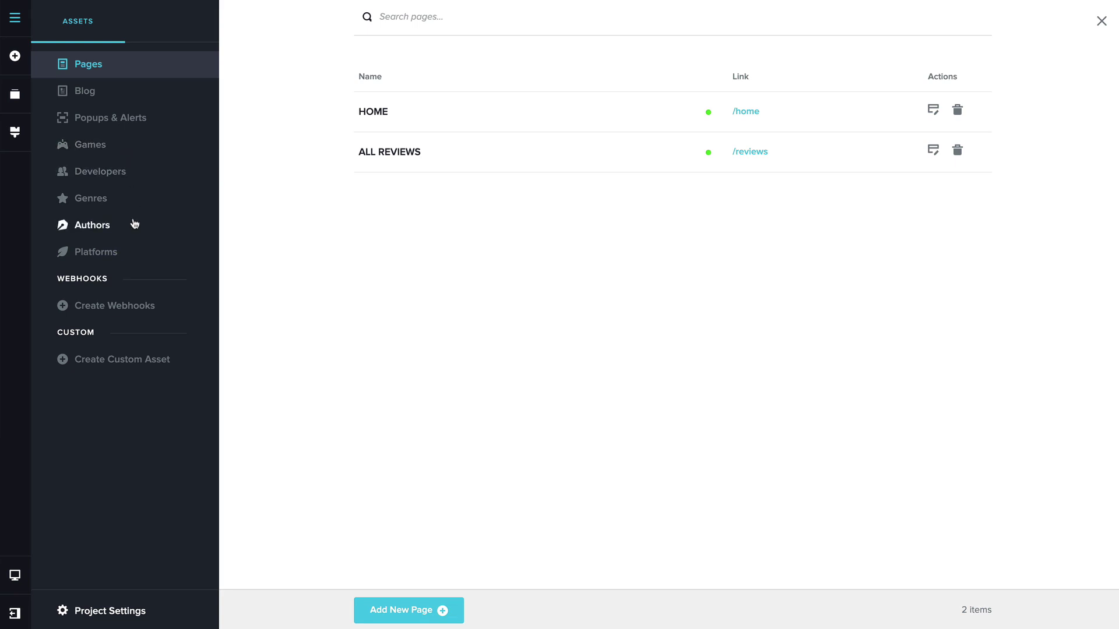
Look through the entry lists of the Games, Developers, Genres, Authors and Platforms assets
left_click(110, 153)
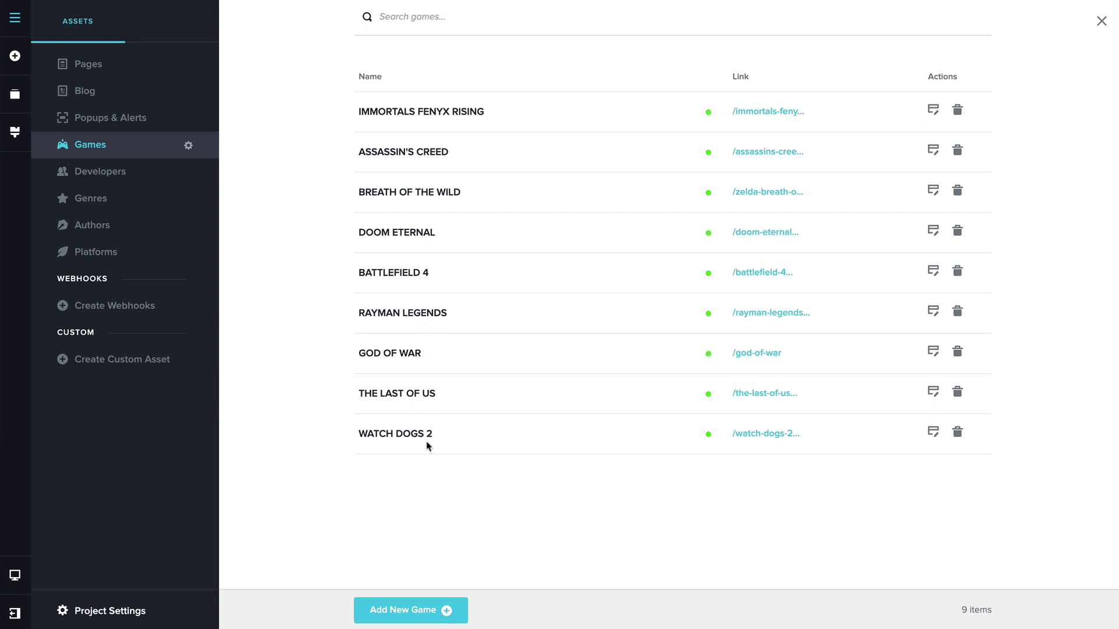
left_click(111, 173)
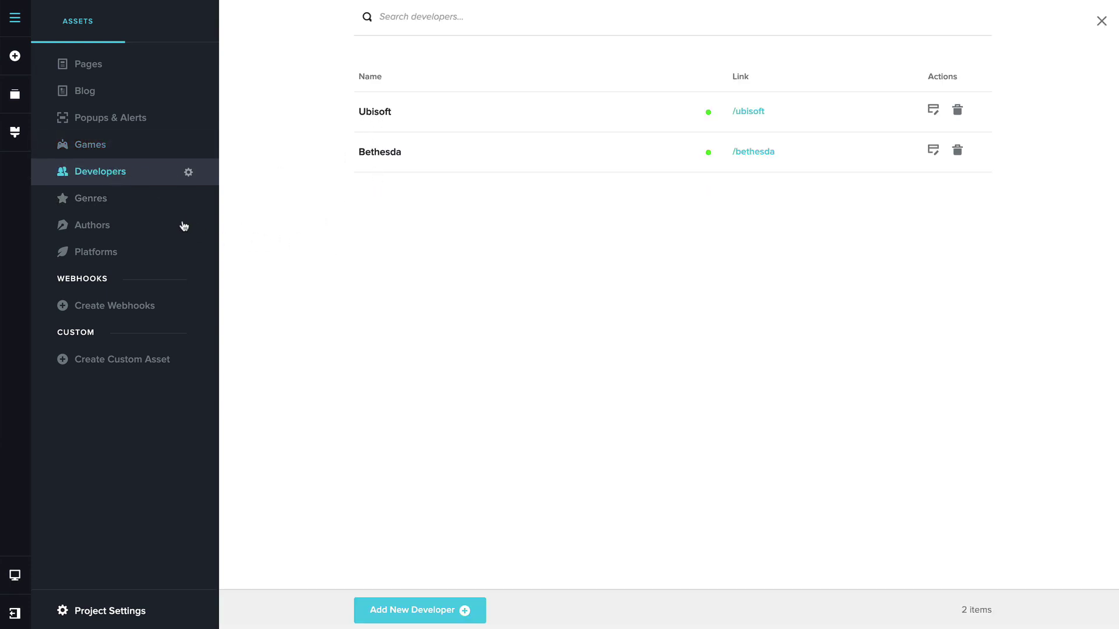
left_click(144, 205)
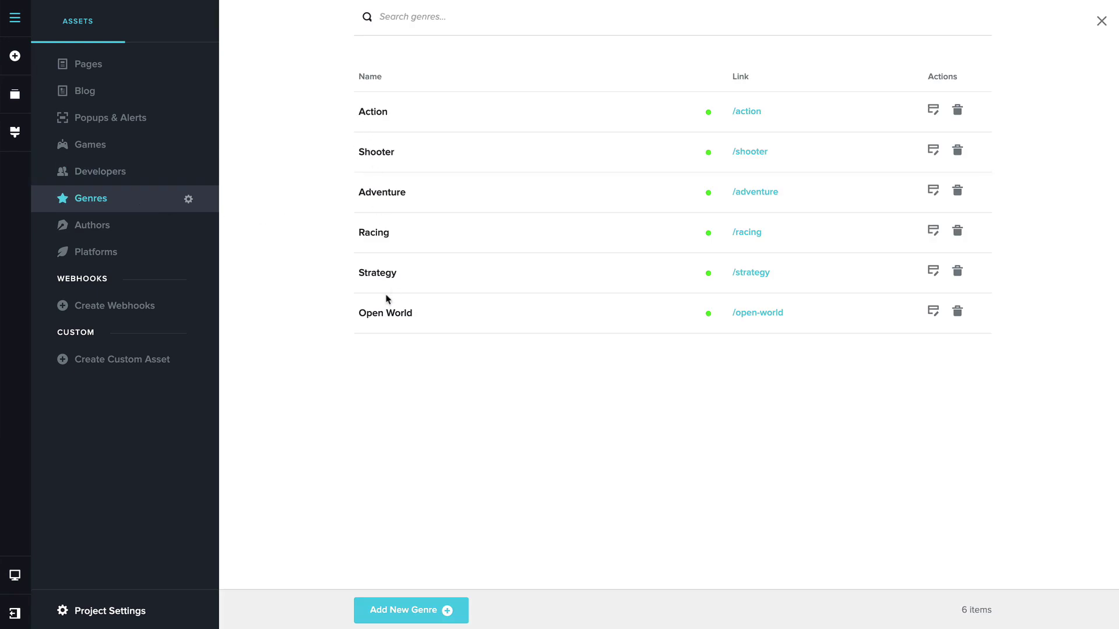
left_click(125, 227)
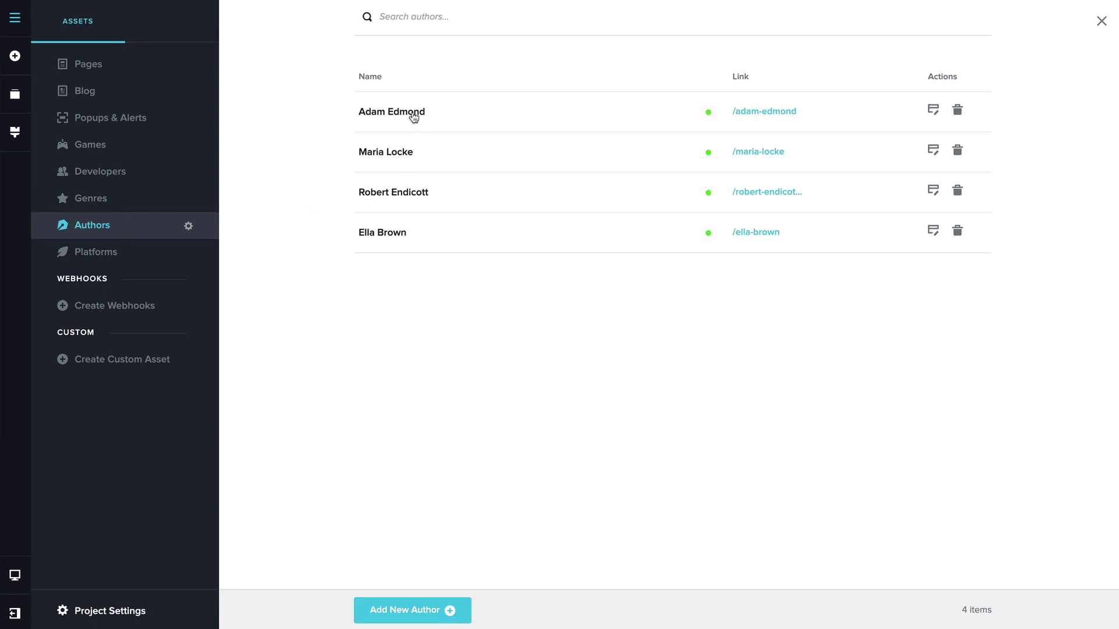
left_click(133, 260)
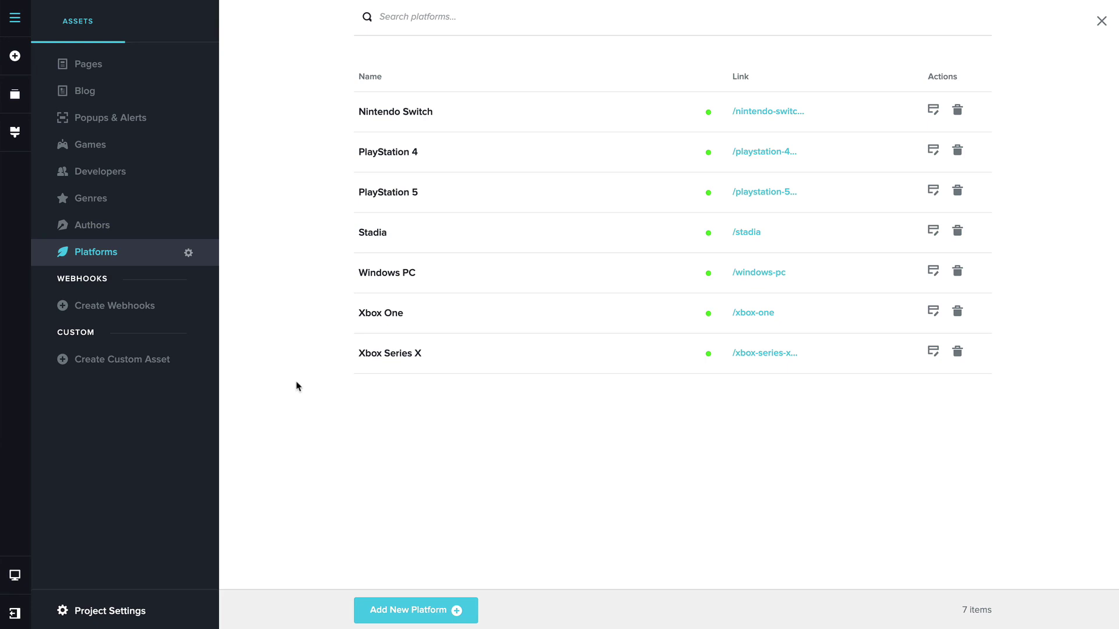
Open the Games asset's settings and examine its field definitions from Release Date through the image fields to Rating
left_click(124, 154)
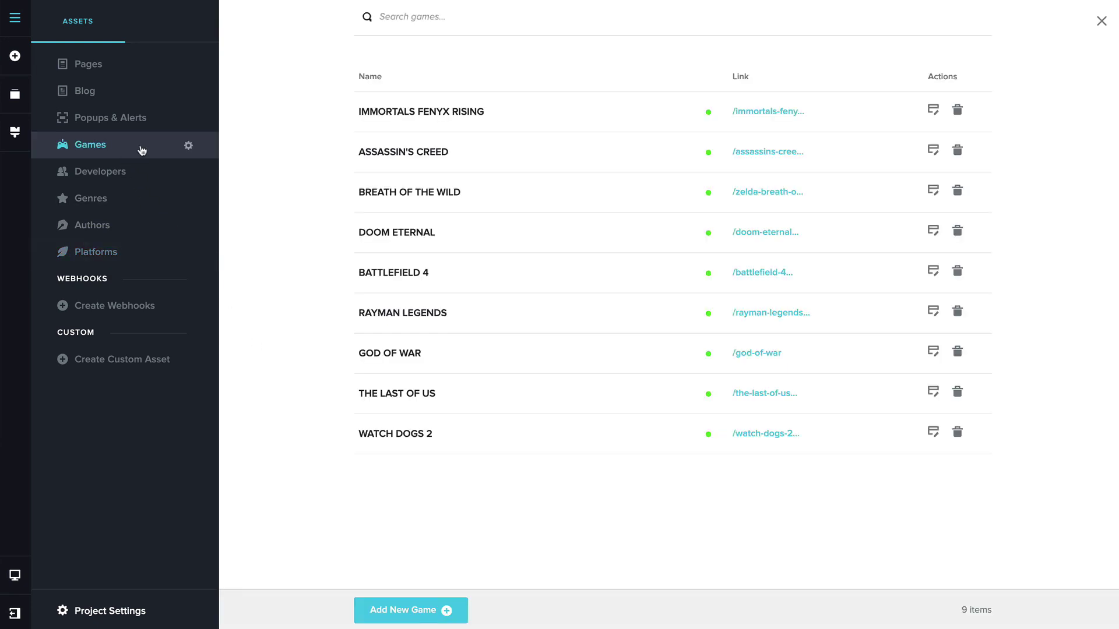
left_click(189, 147)
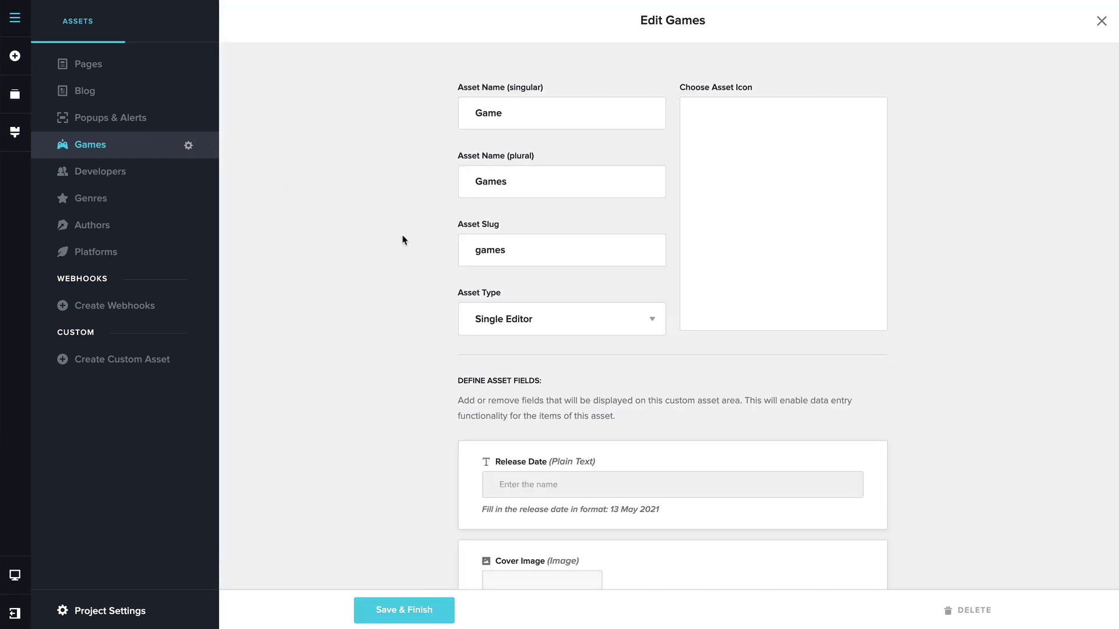
scroll(404, 240, "down", 5)
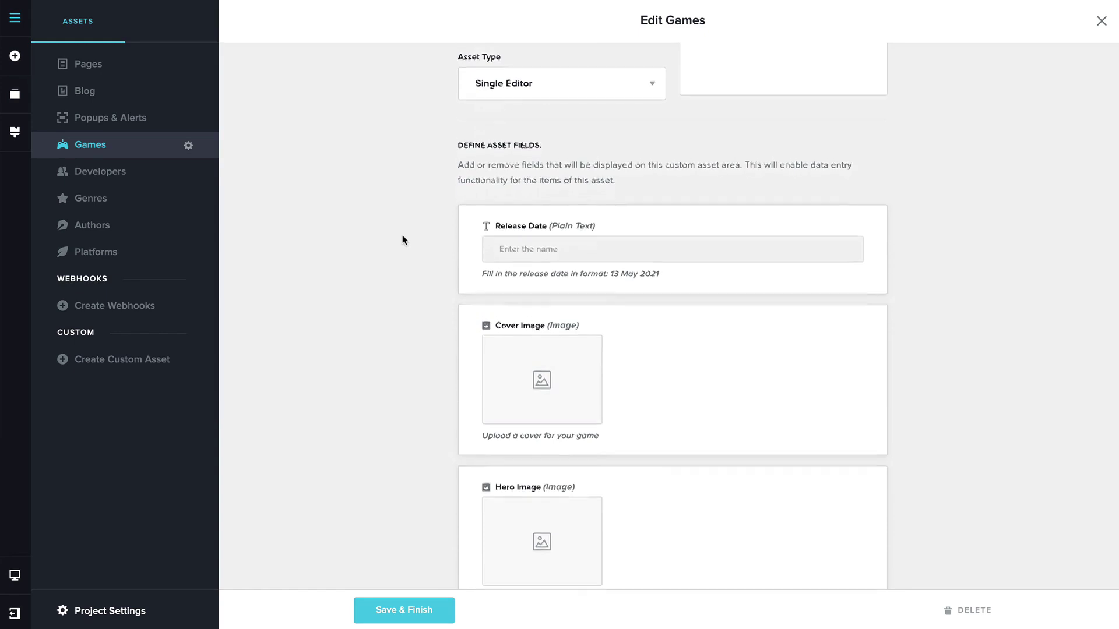
scroll(404, 240, "down", 1)
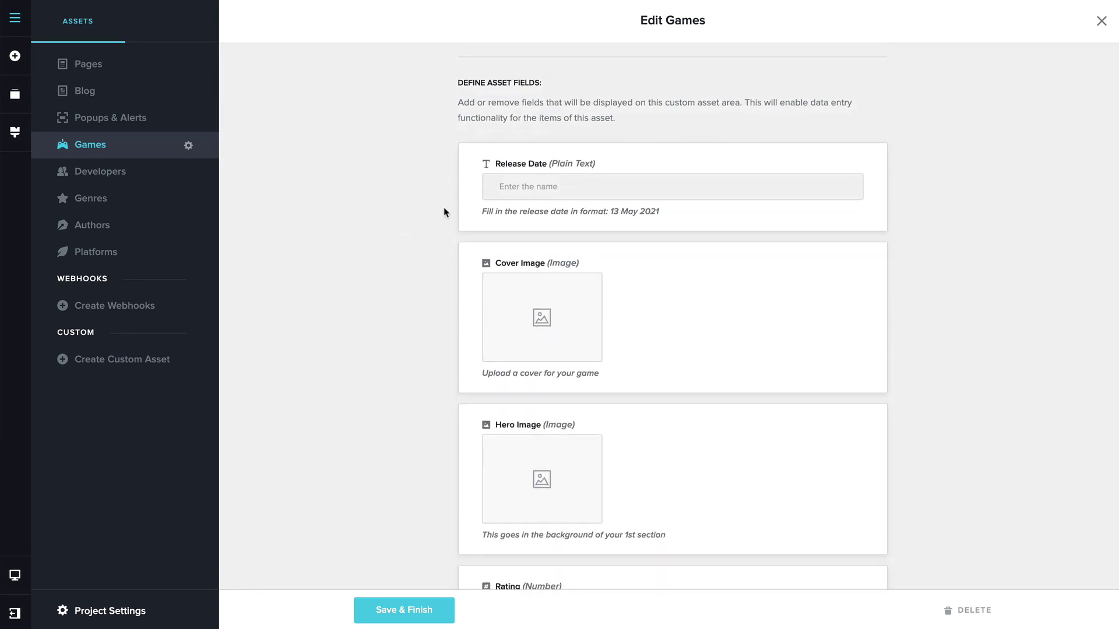
scroll(440, 213, "down", 2)
scroll(443, 198, "down", 1)
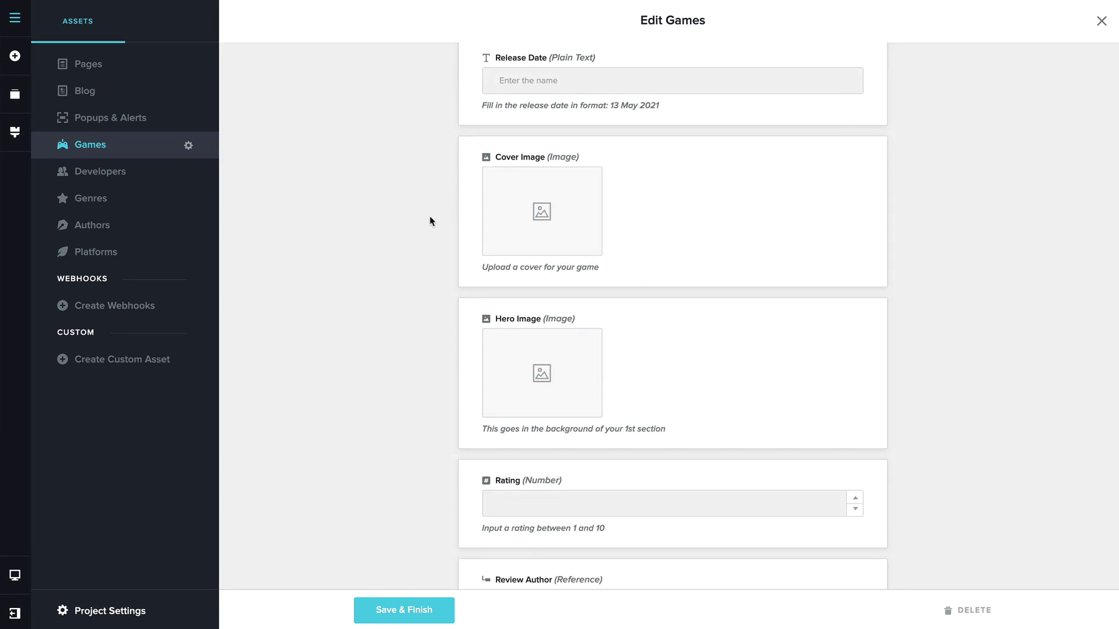
scroll(431, 221, "down", 1)
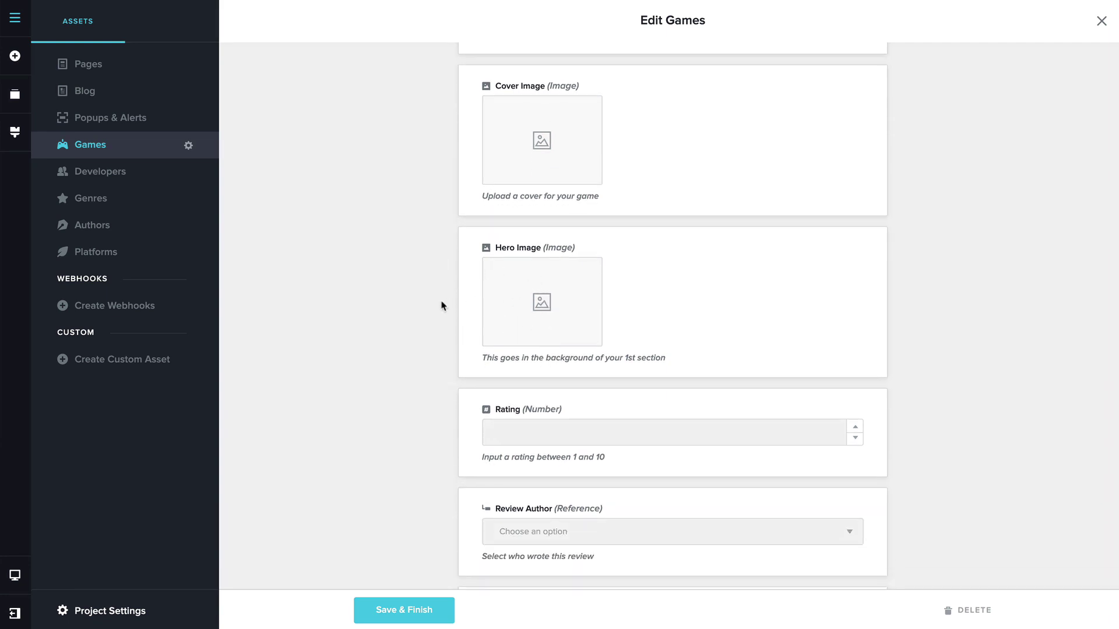
scroll(441, 305, "down", 2)
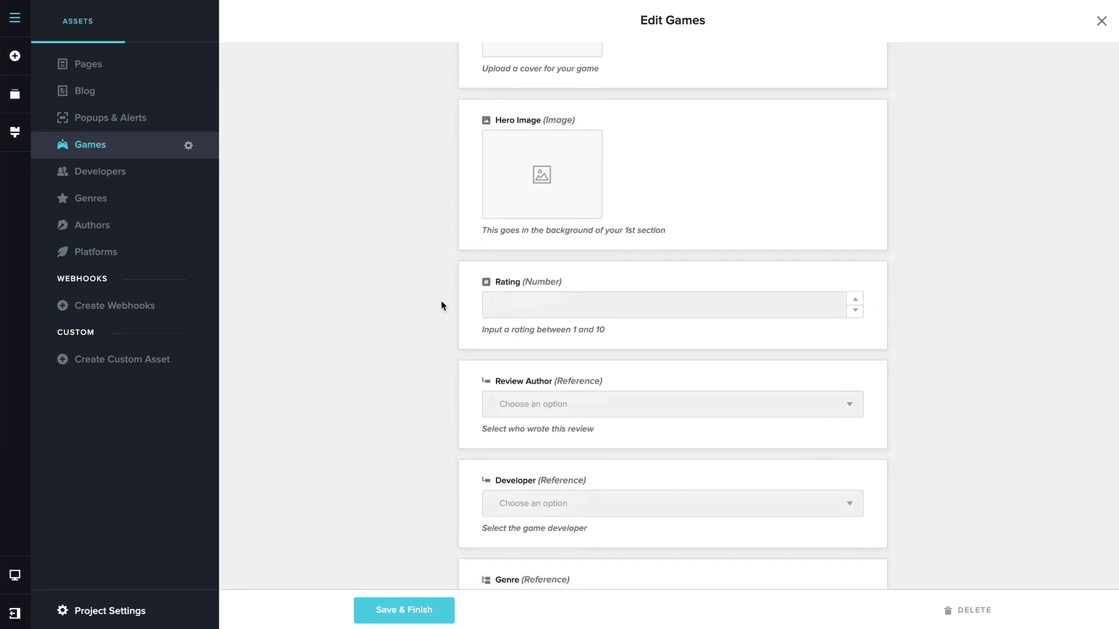
scroll(441, 304, "down", 1)
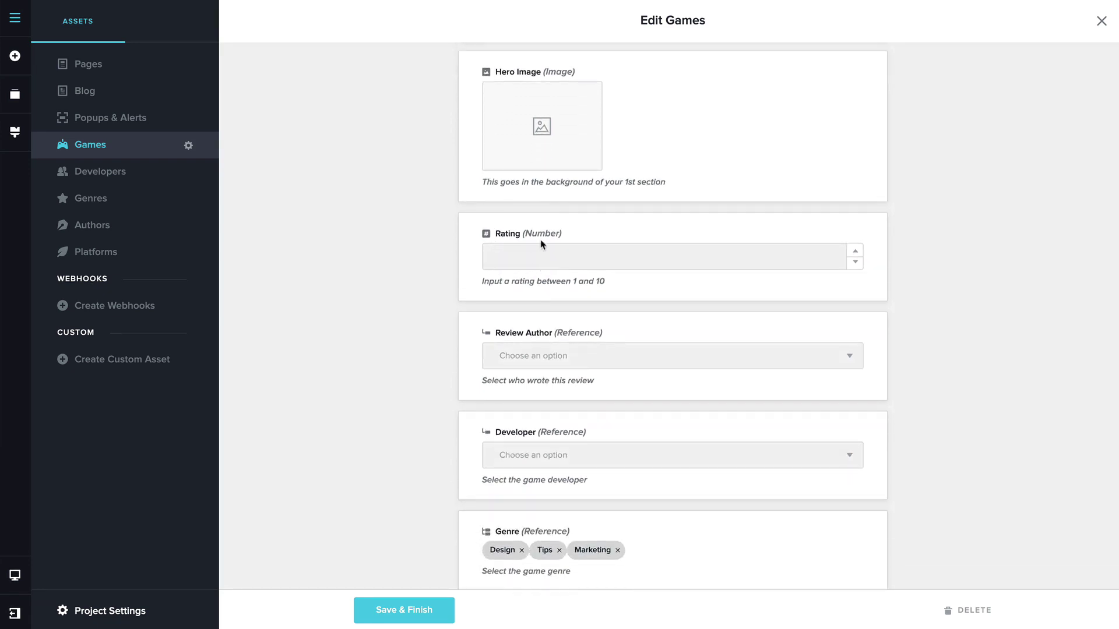
left_click_drag(542, 243, 505, 250)
scroll(434, 268, "down", 1)
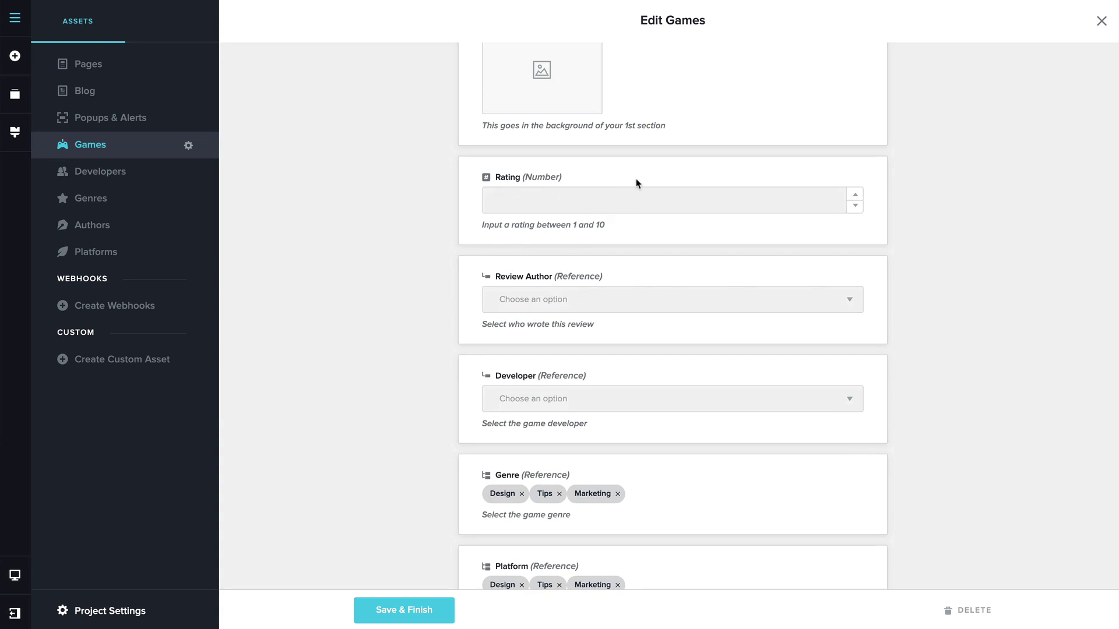
Inspect the Rating number field's options, including its minimum and maximum values, without changing them
mouse_move(637, 181)
left_click(657, 139)
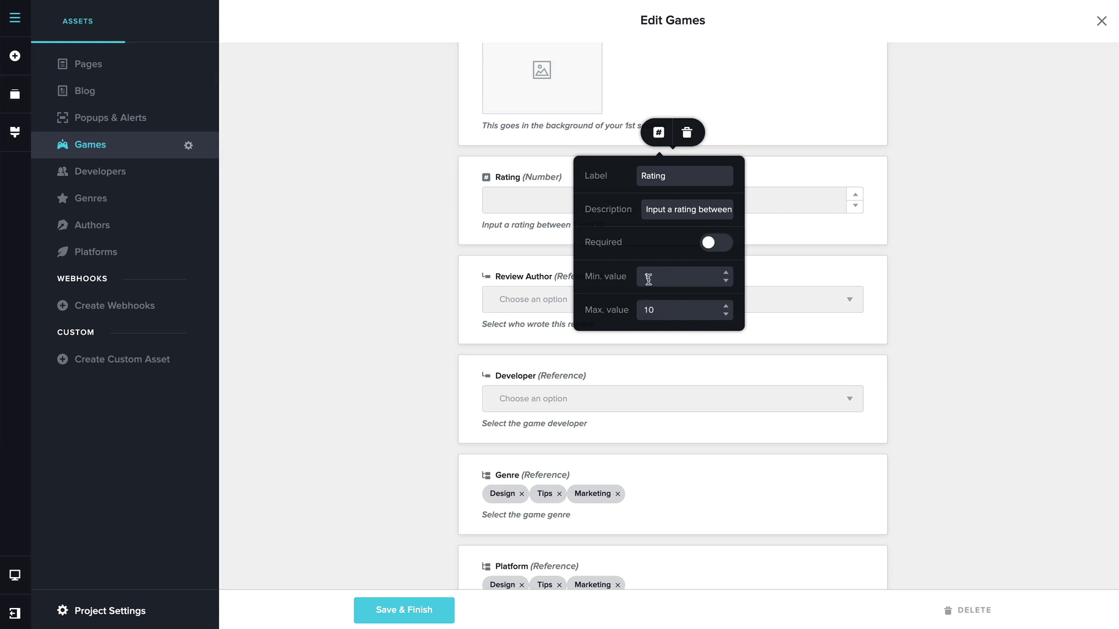
left_click(428, 246)
Examine the Review Author, Developer, Genre and Platform reference fields defined for the Games asset
scroll(428, 246, "down", 2)
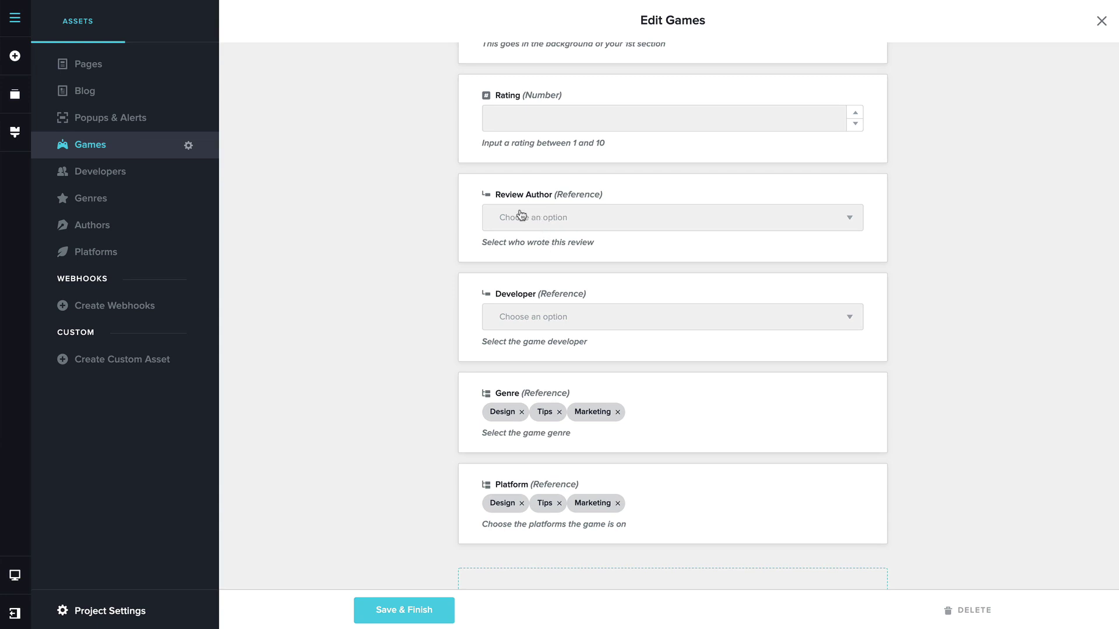
scroll(646, 382, "up", 2)
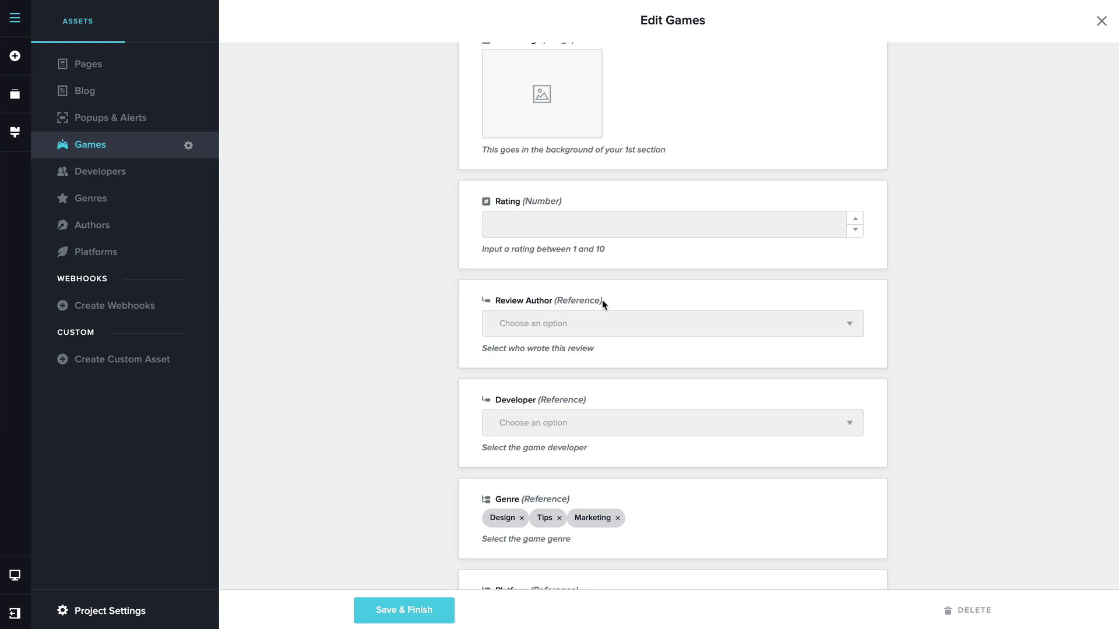
mouse_move(606, 303)
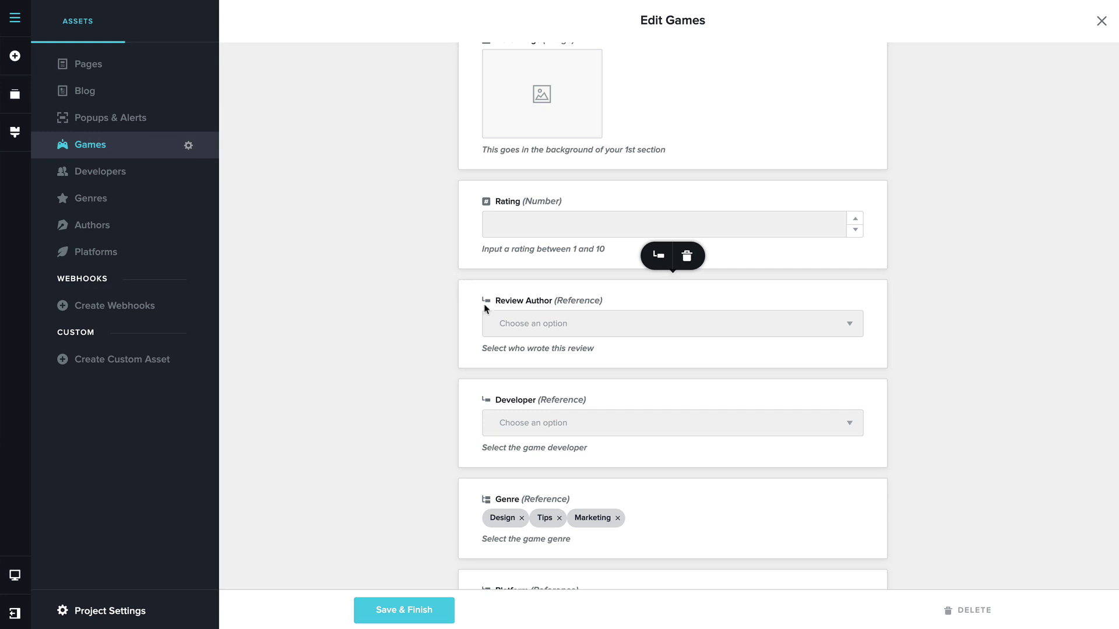
scroll(441, 331, "down", 3)
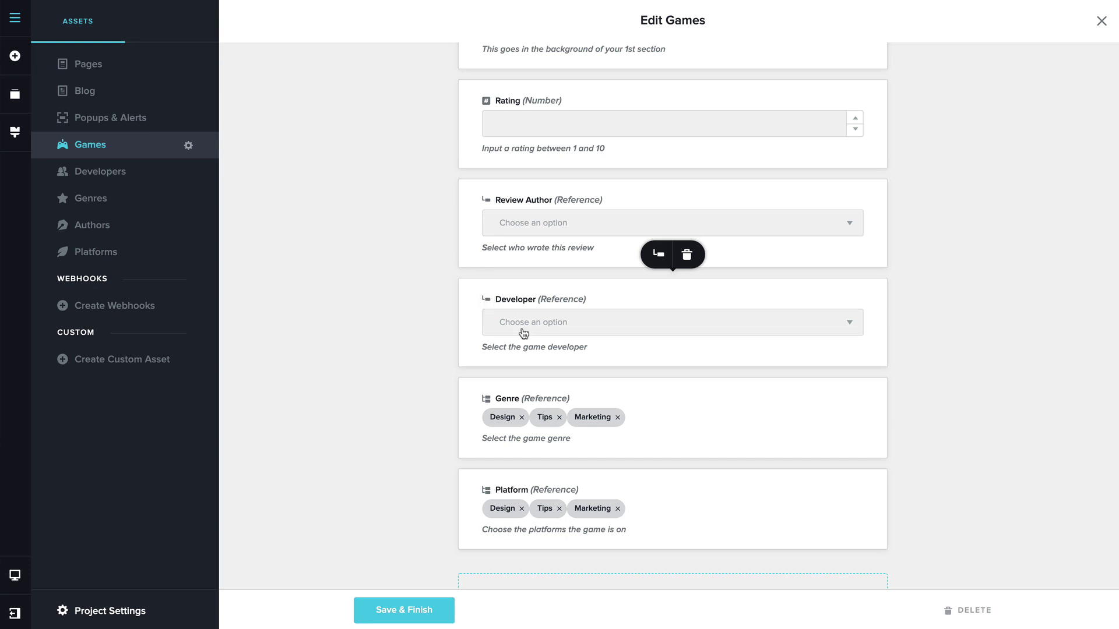
scroll(524, 333, "down", 3)
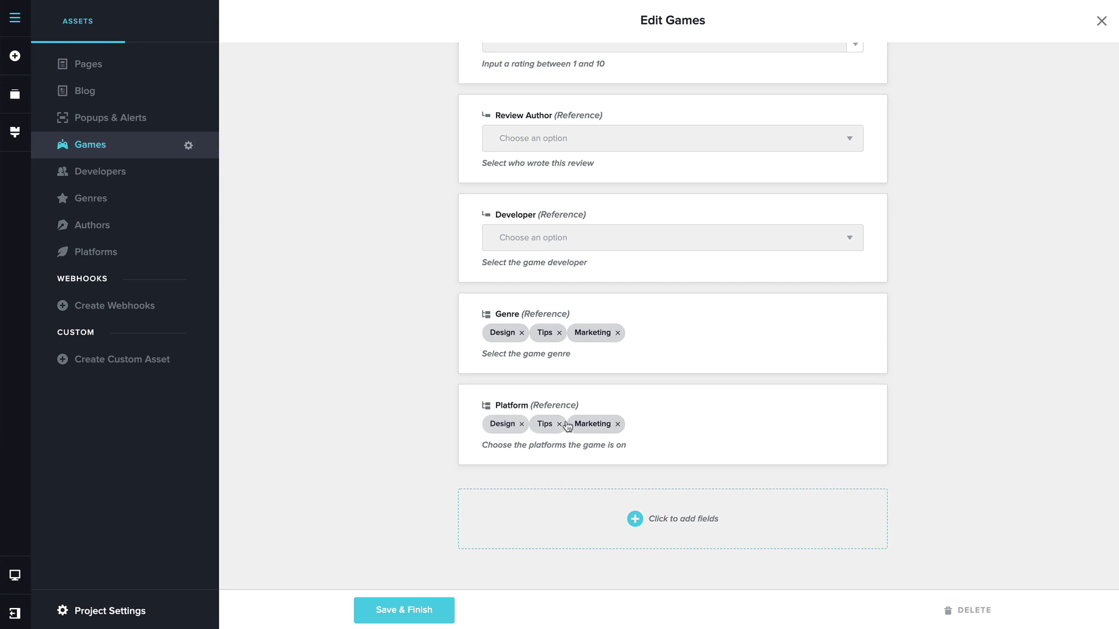
Open the BREATH OF THE WILD game entry and review its content fields down to the permalink
left_click(151, 151)
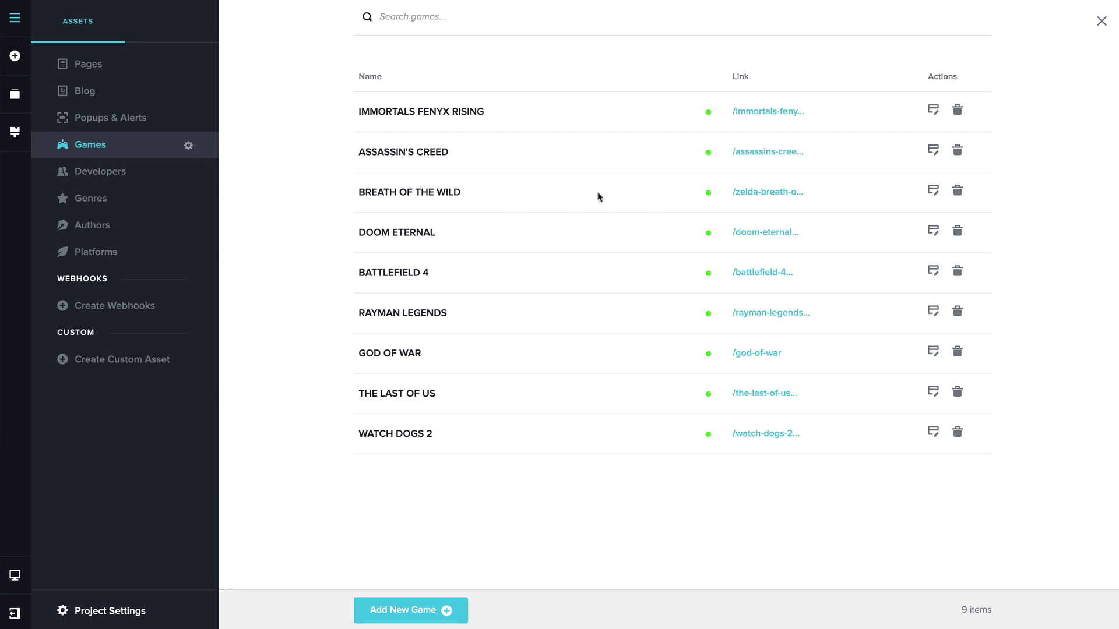
left_click(439, 193)
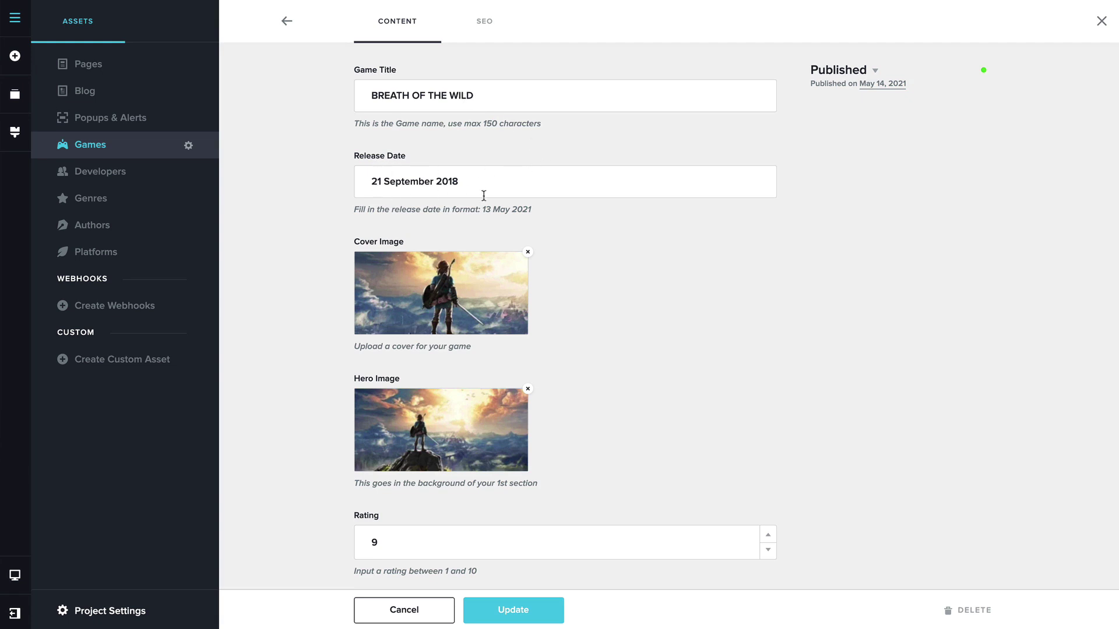
scroll(574, 240, "down", 3)
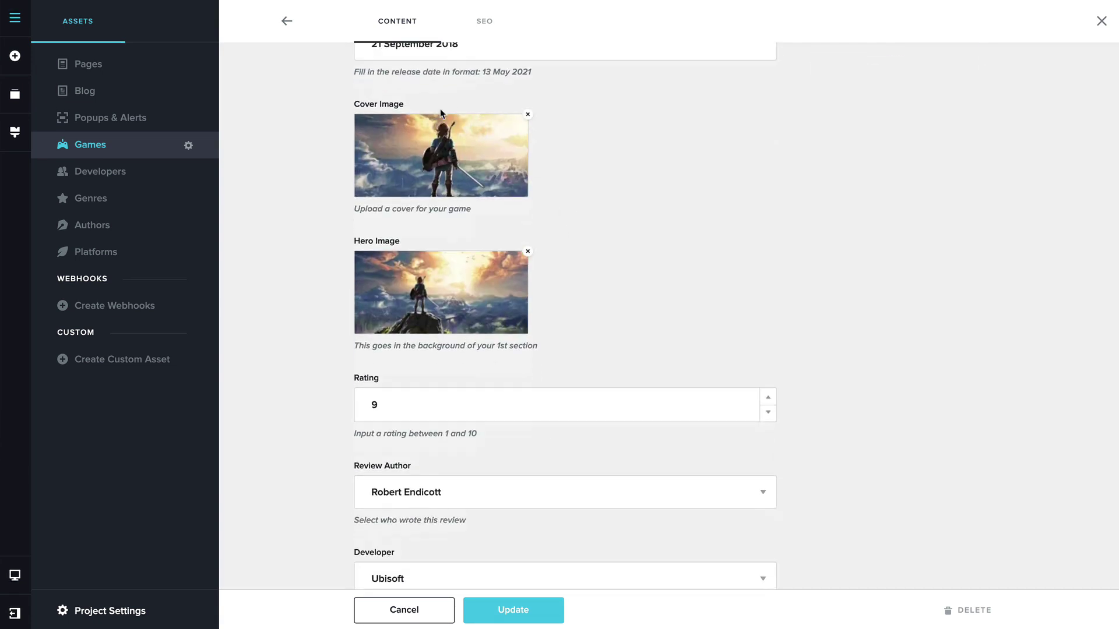
scroll(518, 280, "down", 4)
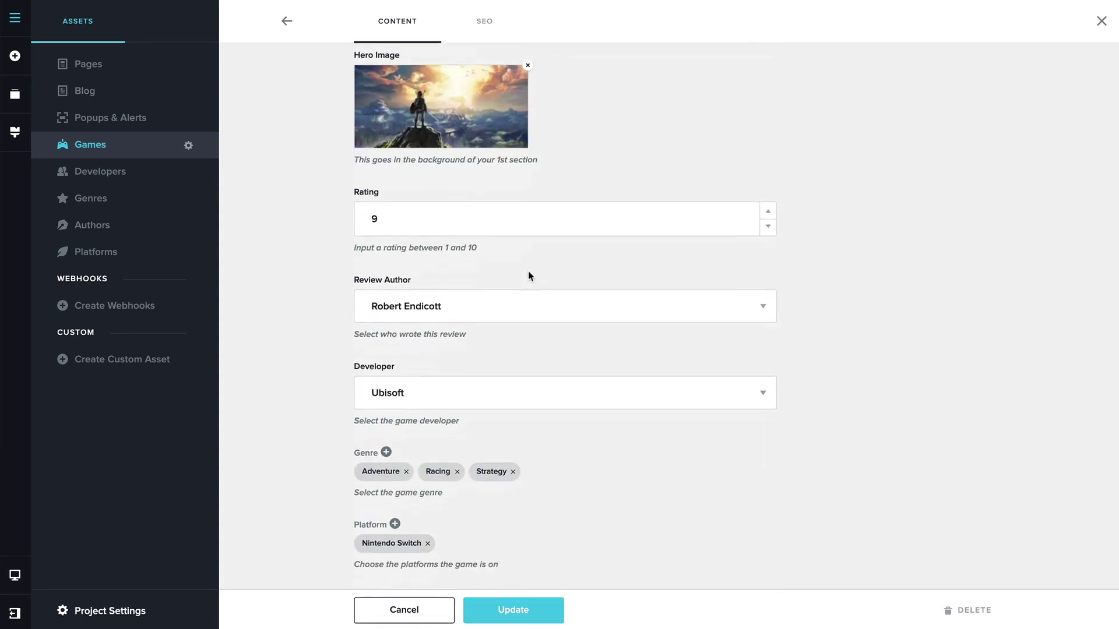
scroll(524, 265, "down", 1)
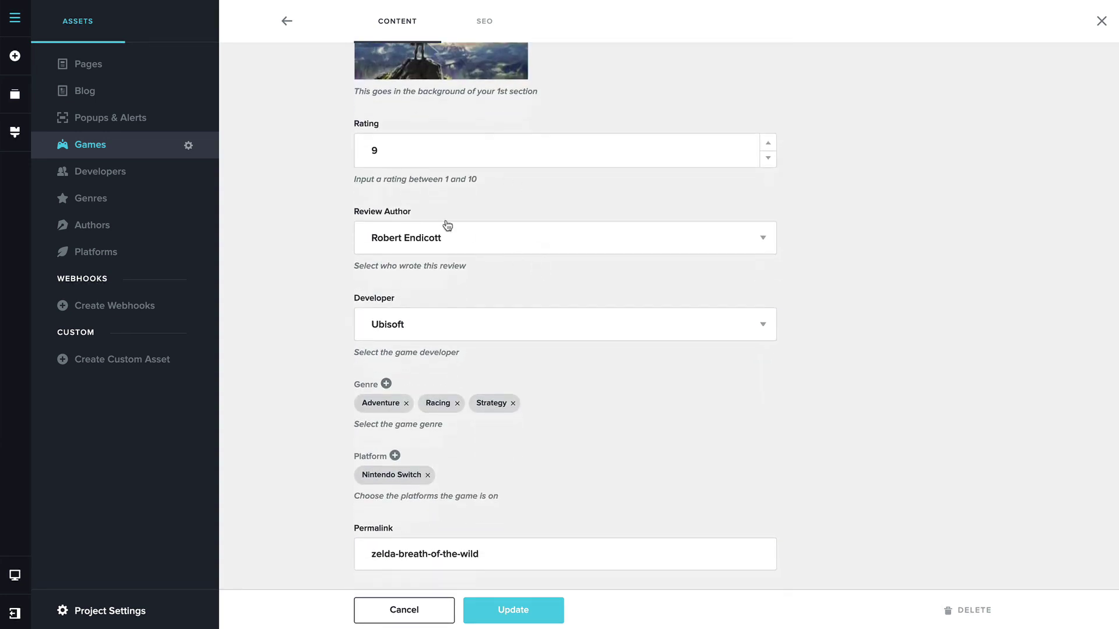
Check the choices offered by the entry's Review Author, Developer and Genre fields without changing any selection
left_click(450, 238)
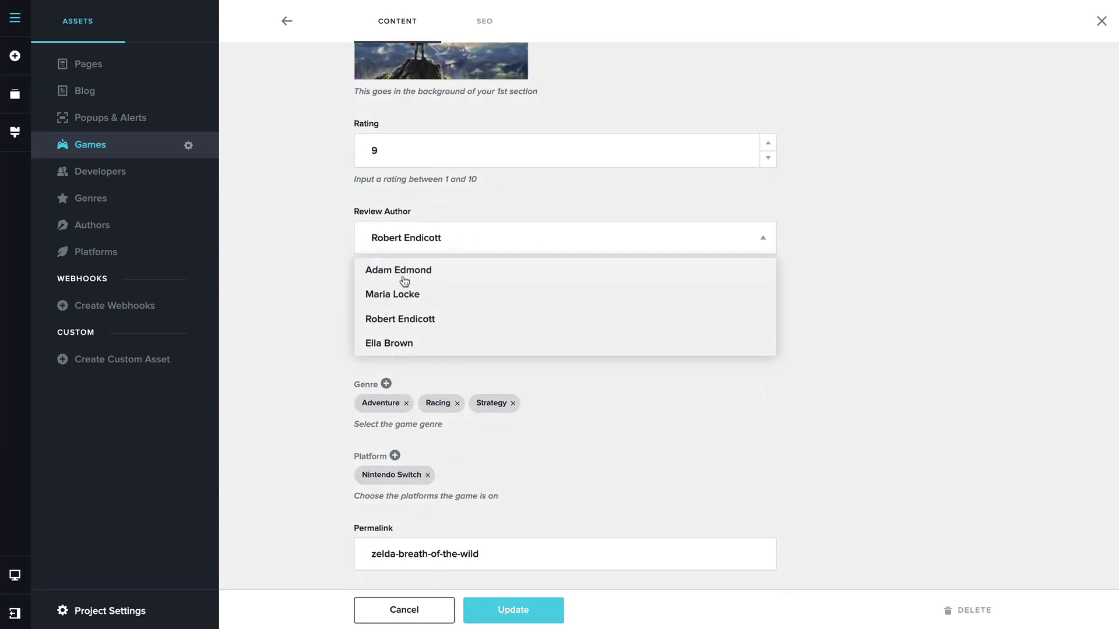
left_click(337, 259)
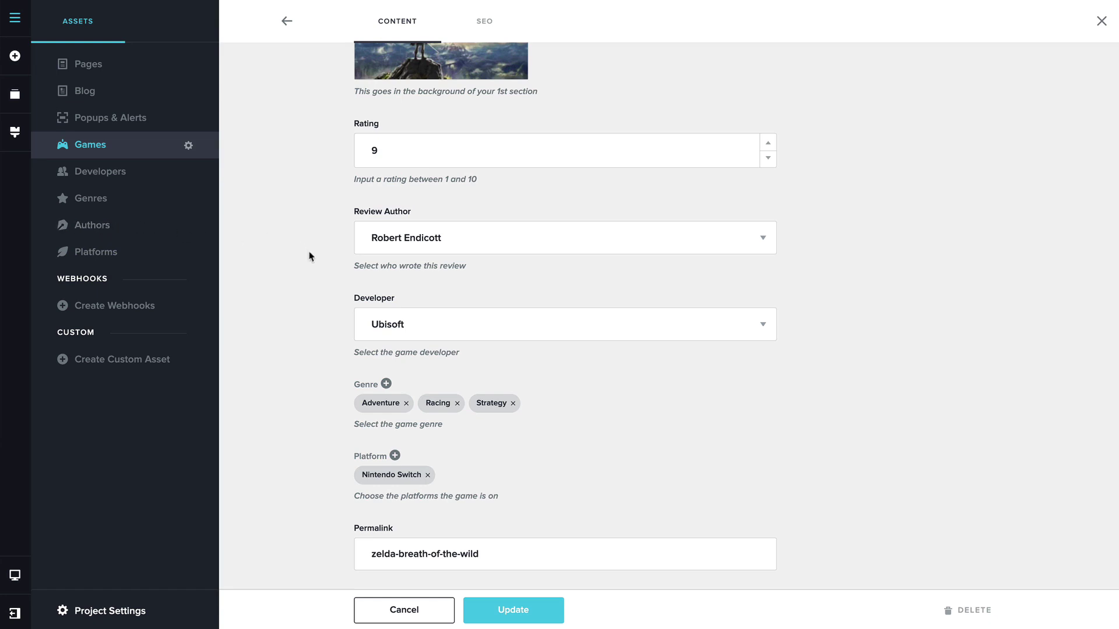
left_click(420, 326)
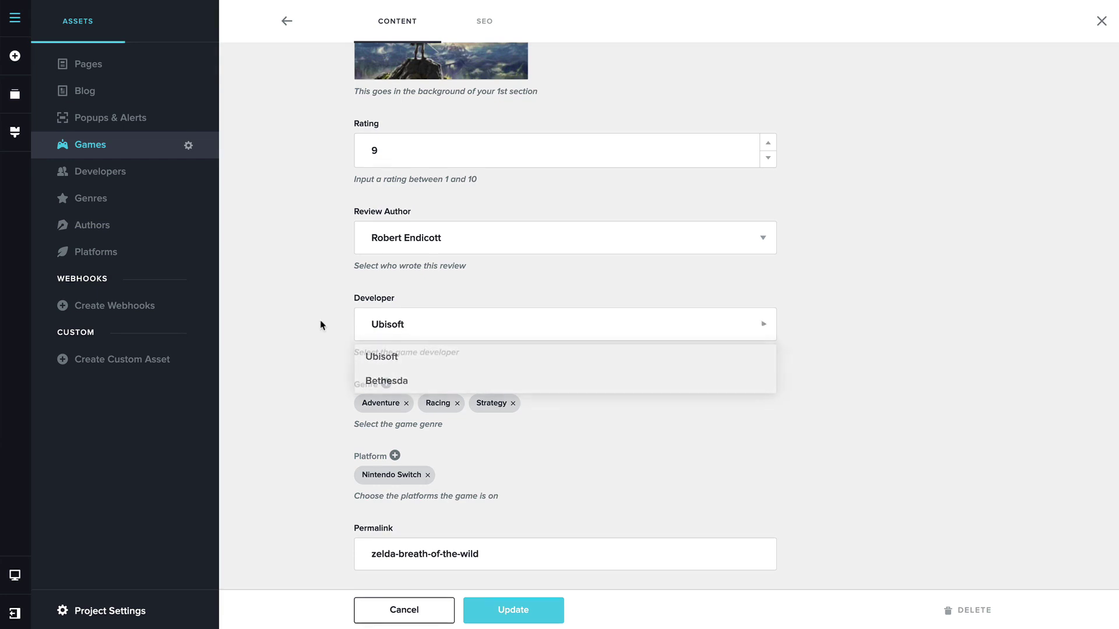
left_click(324, 328)
left_click(386, 383)
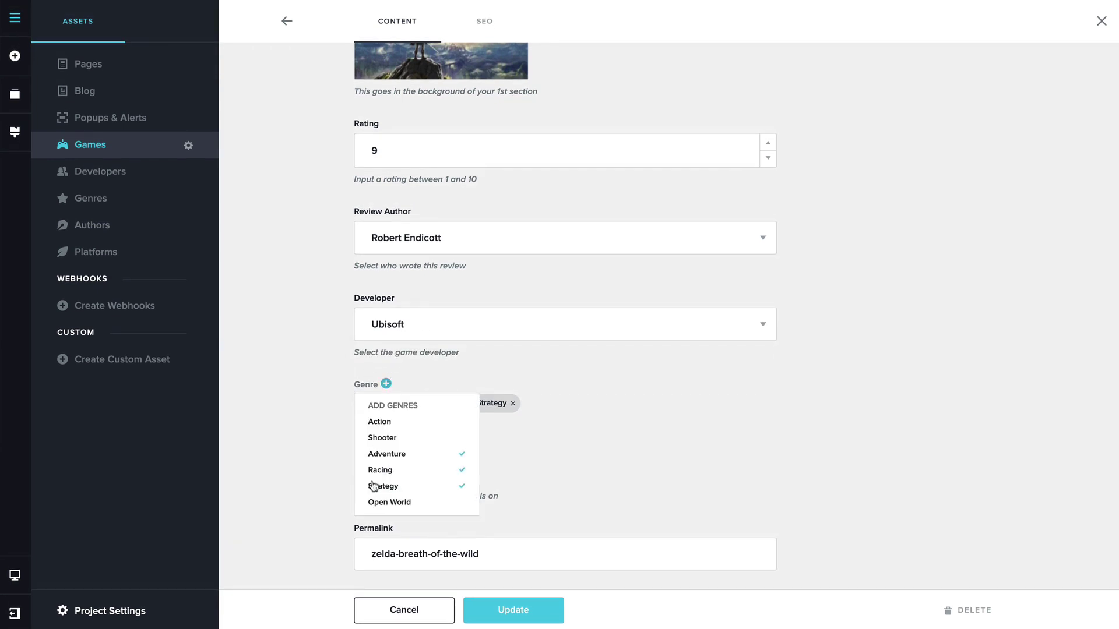
left_click(343, 434)
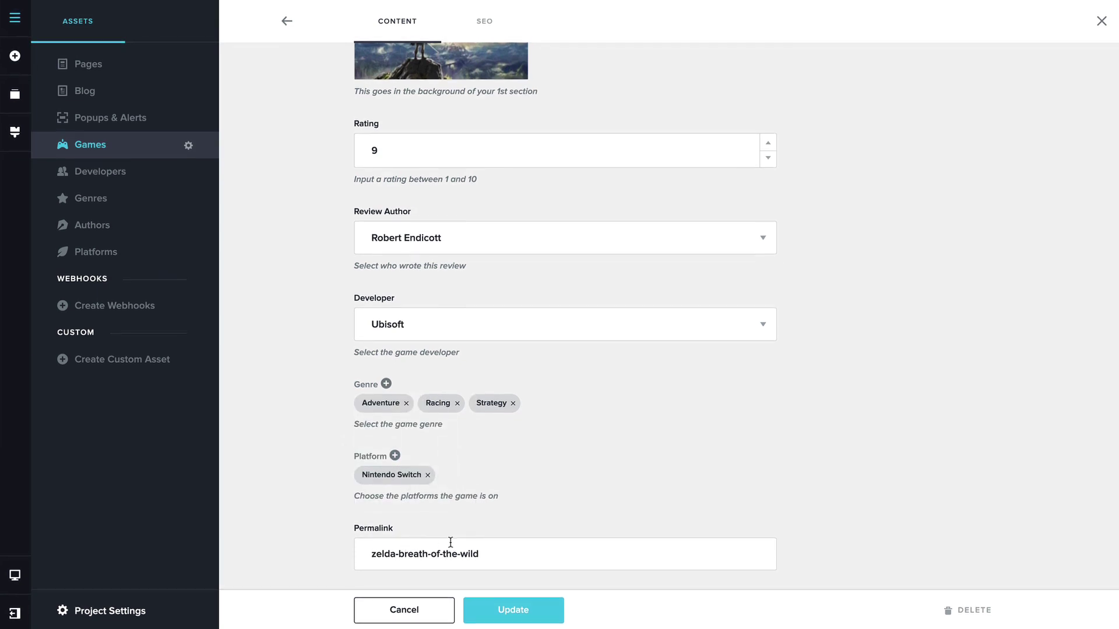
Leave the BREATH OF THE WILD entry without updating it and return to the games list
scroll(628, 532, "up", 3)
scroll(628, 534, "up", 3)
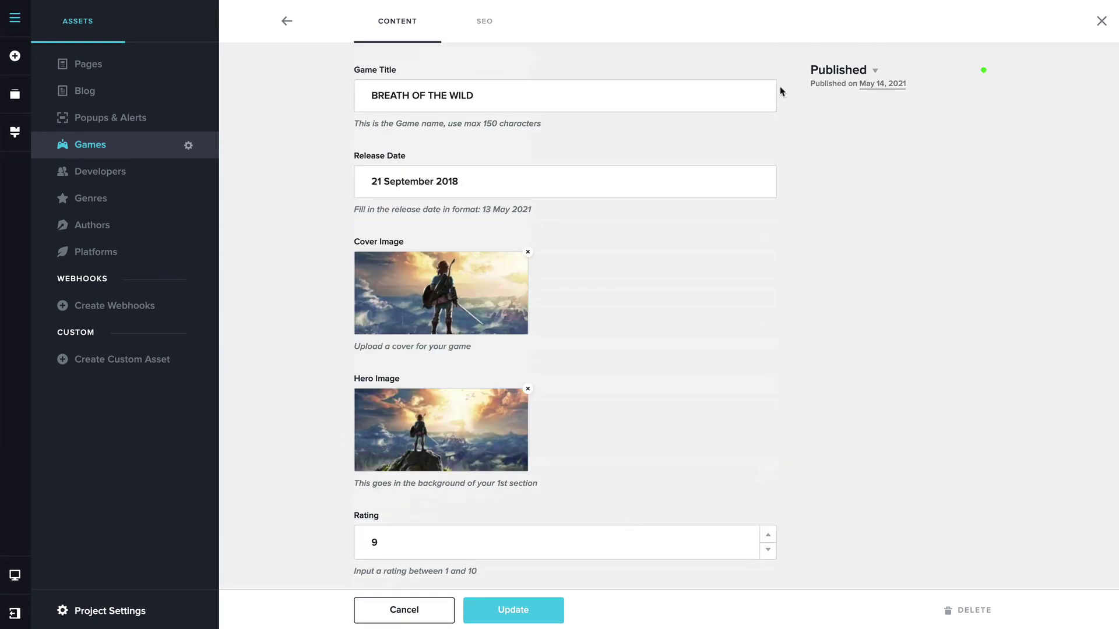
left_click(143, 150)
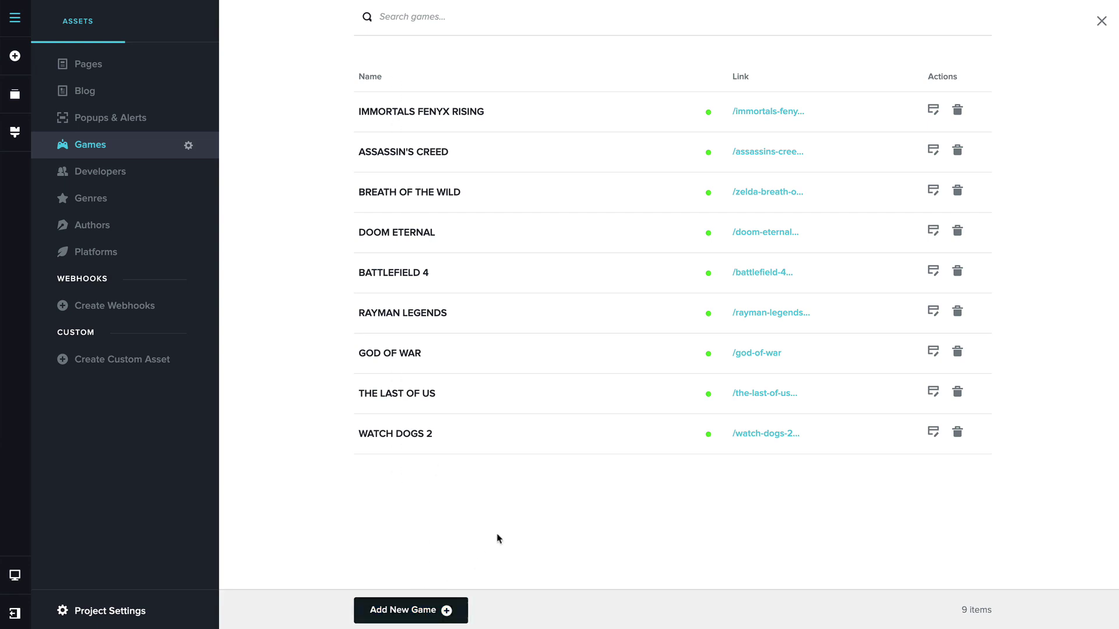
Review the Developers entries, opening Ubisoft and Bethesda to examine their title, logo, link and permalink fields
left_click(119, 174)
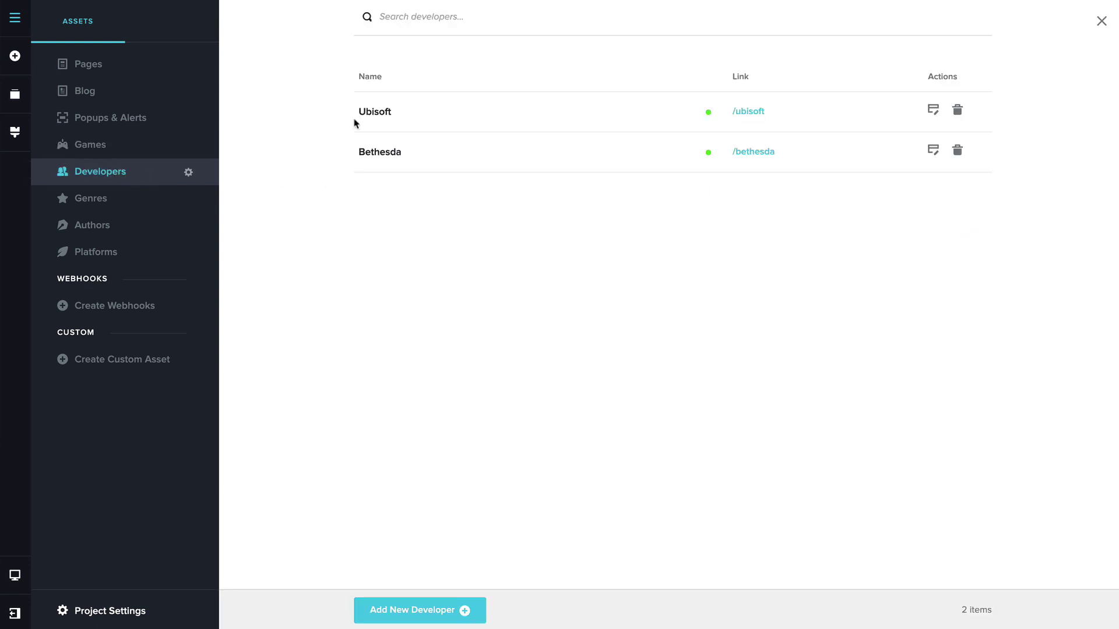
left_click(374, 119)
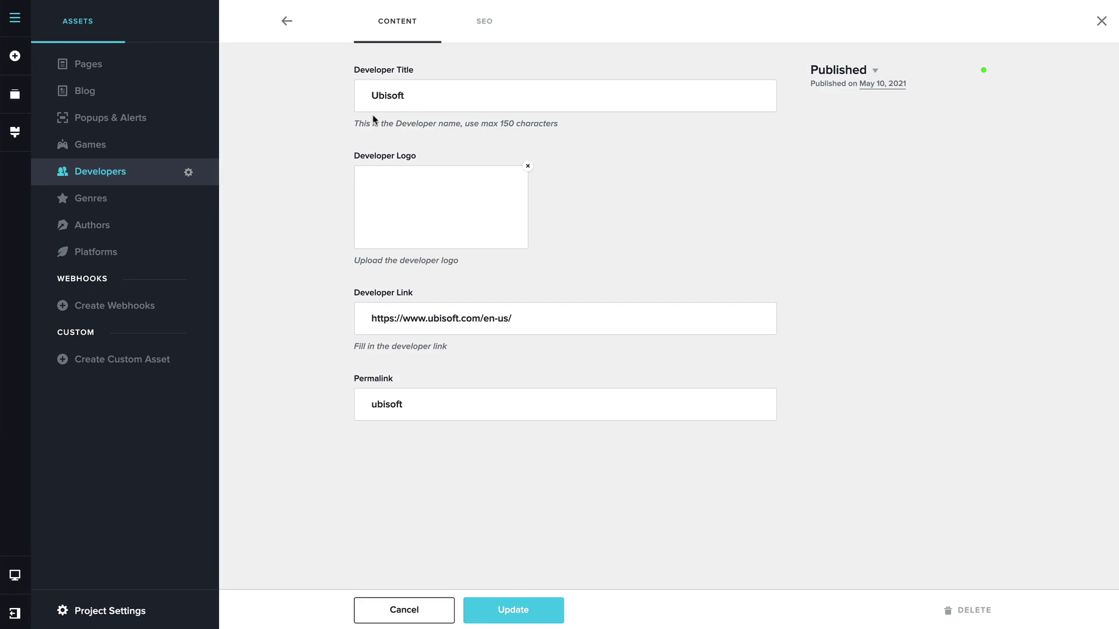
left_click(145, 173)
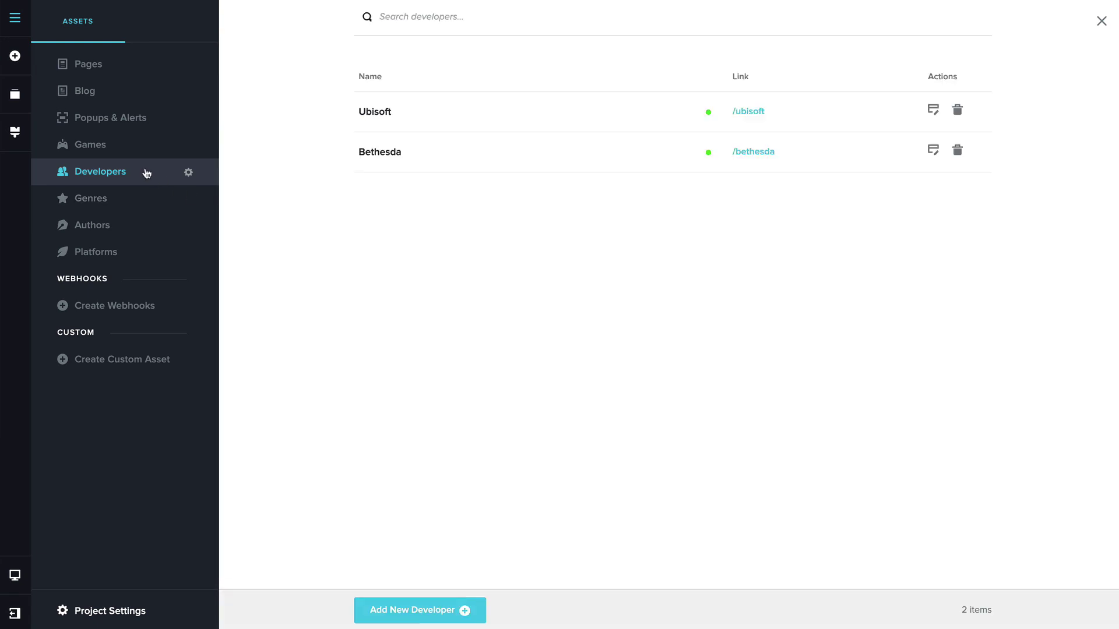
left_click(376, 158)
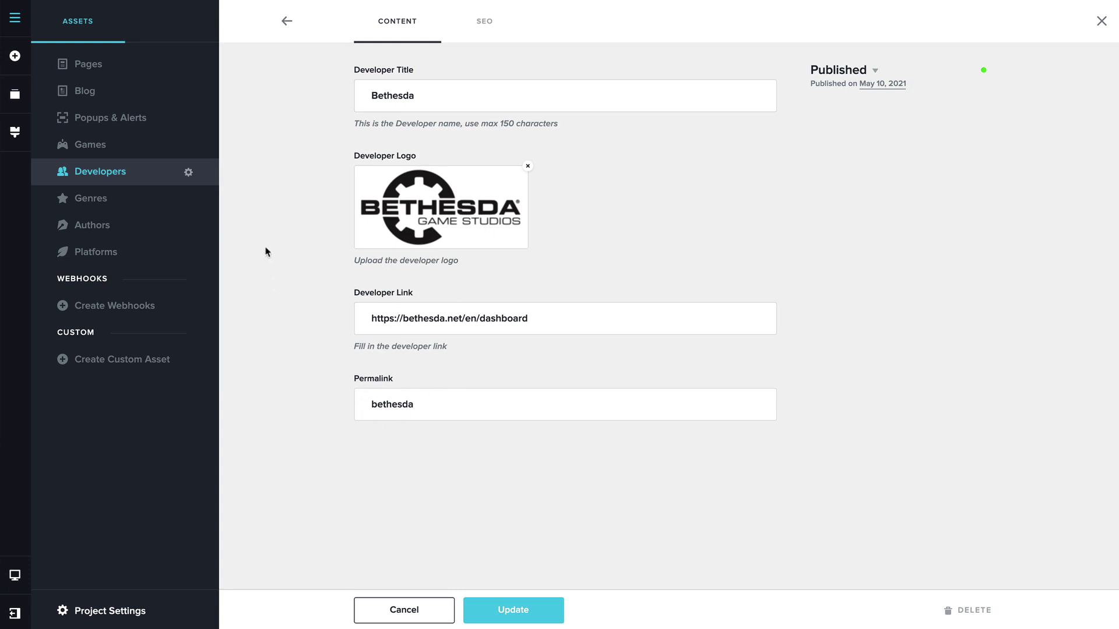
Review the Genres, Authors and Platforms entries, opening the first author's entry to examine its photo and bio fields
left_click(132, 198)
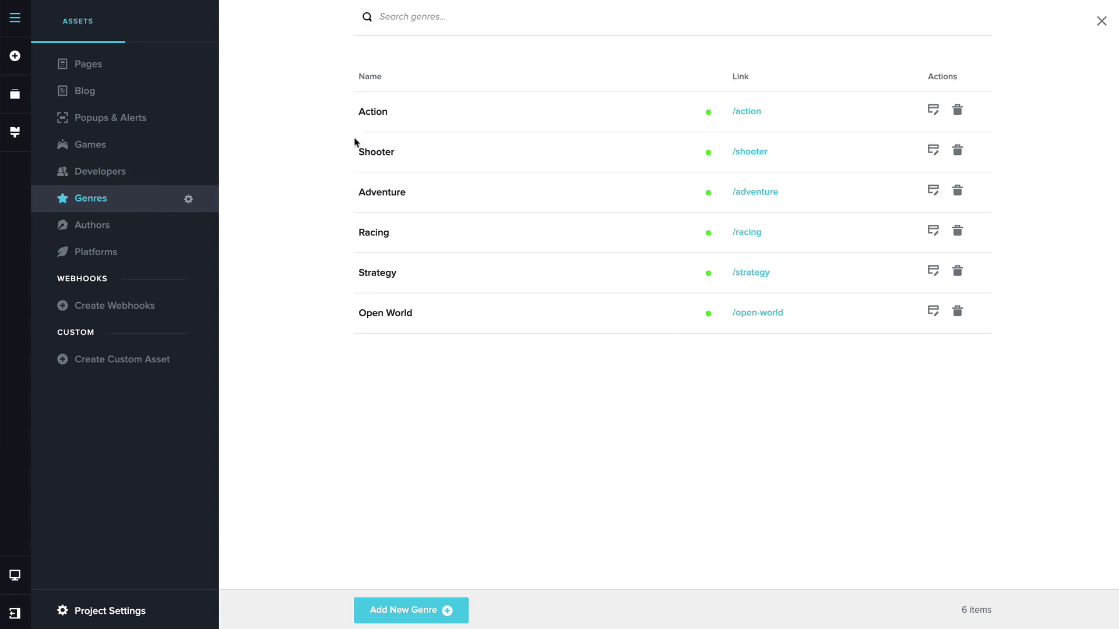
left_click(92, 225)
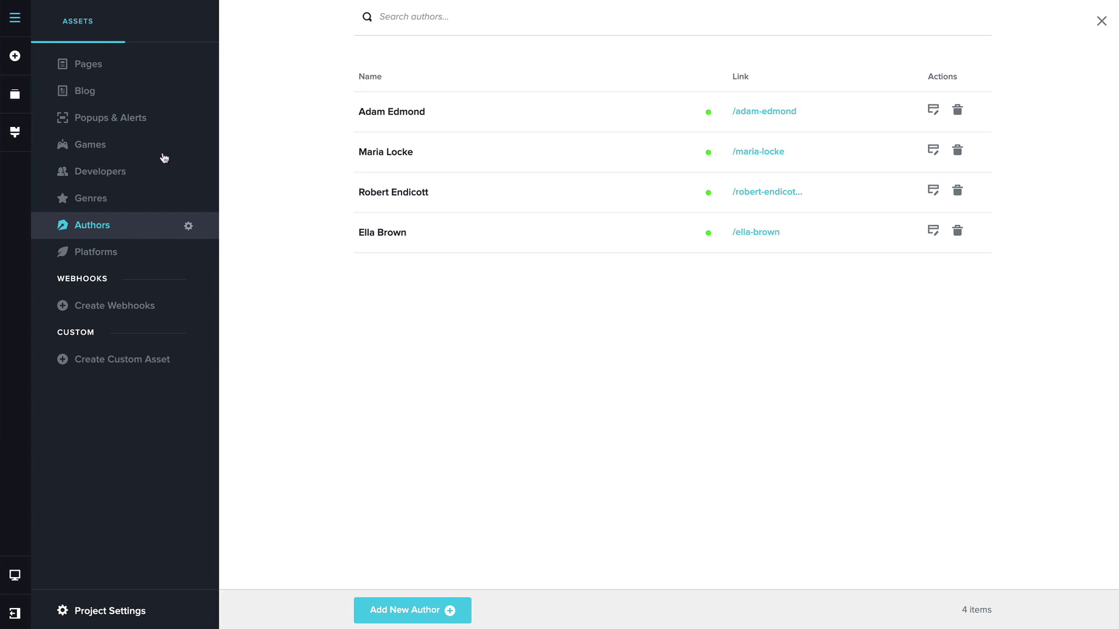
left_click(413, 116)
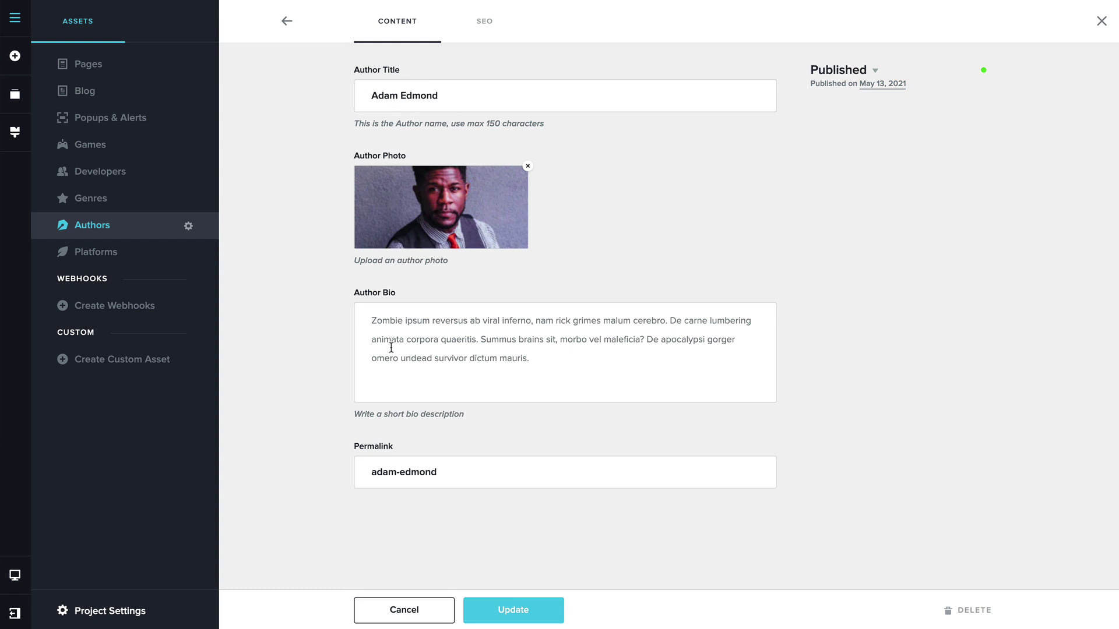
left_click(164, 254)
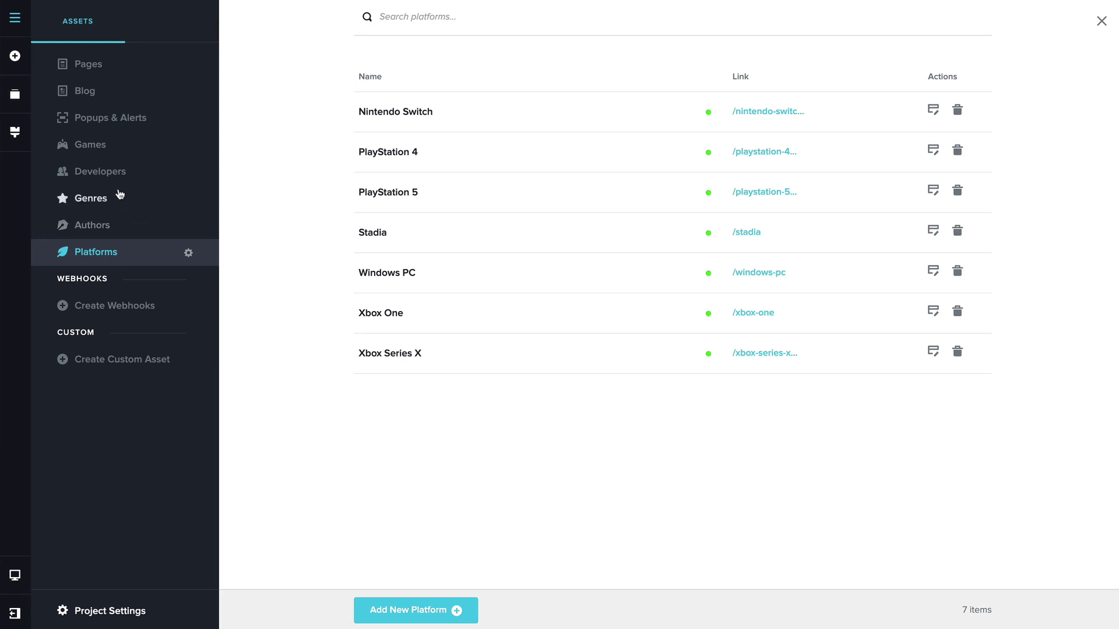
Open the BREATH OF THE WILD game page in the builder and check the global header's display conditions without changing them
left_click(115, 155)
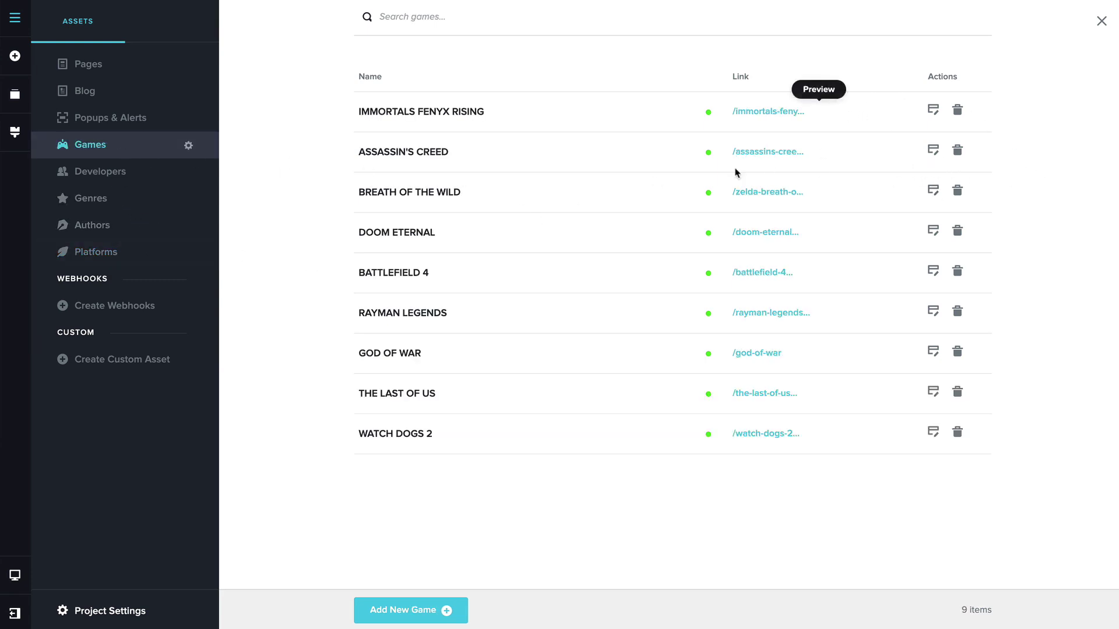
left_click(935, 199)
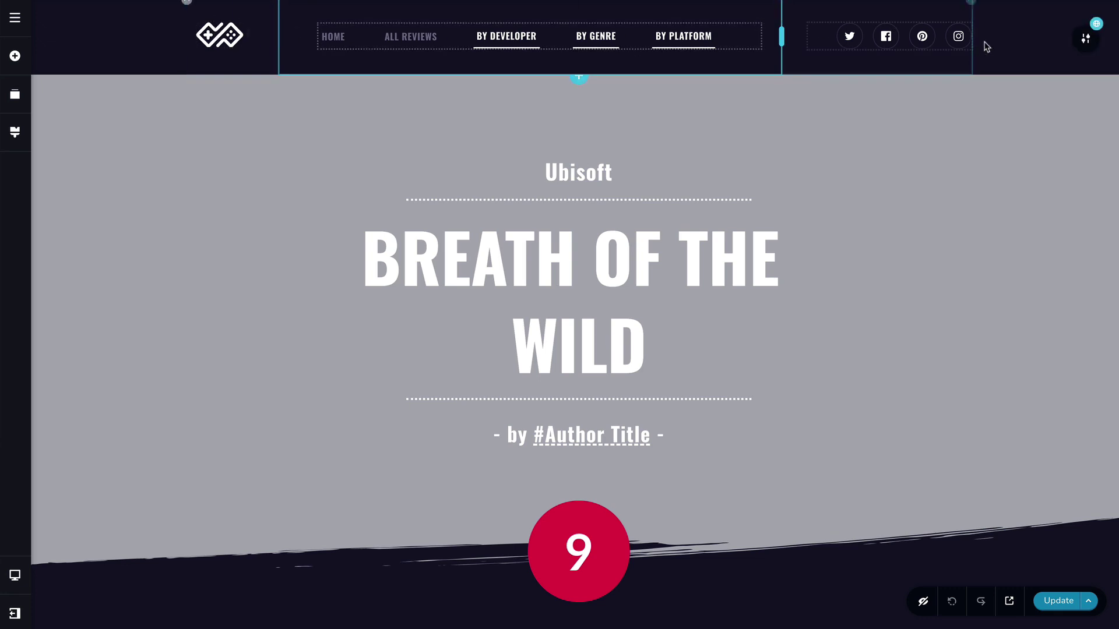
mouse_move(1086, 40)
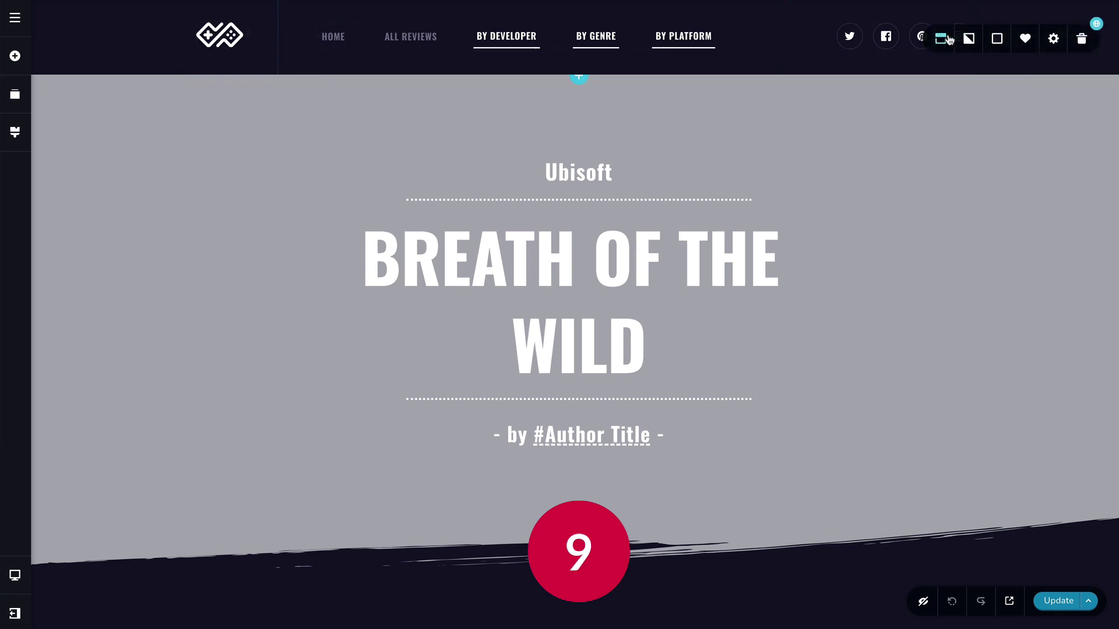
left_click(947, 38)
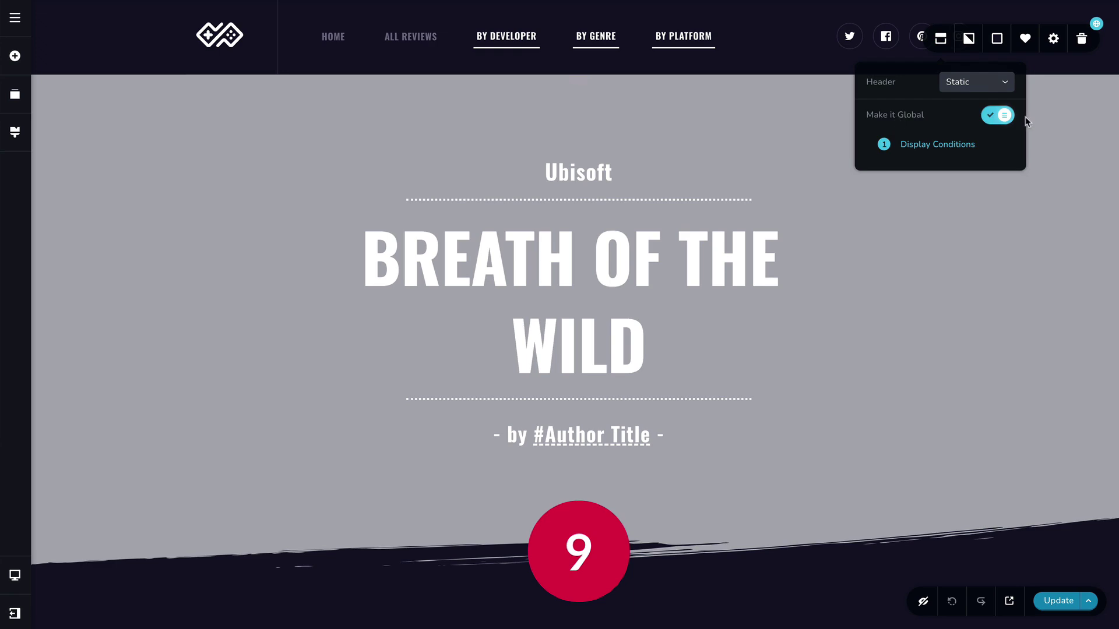
left_click(948, 144)
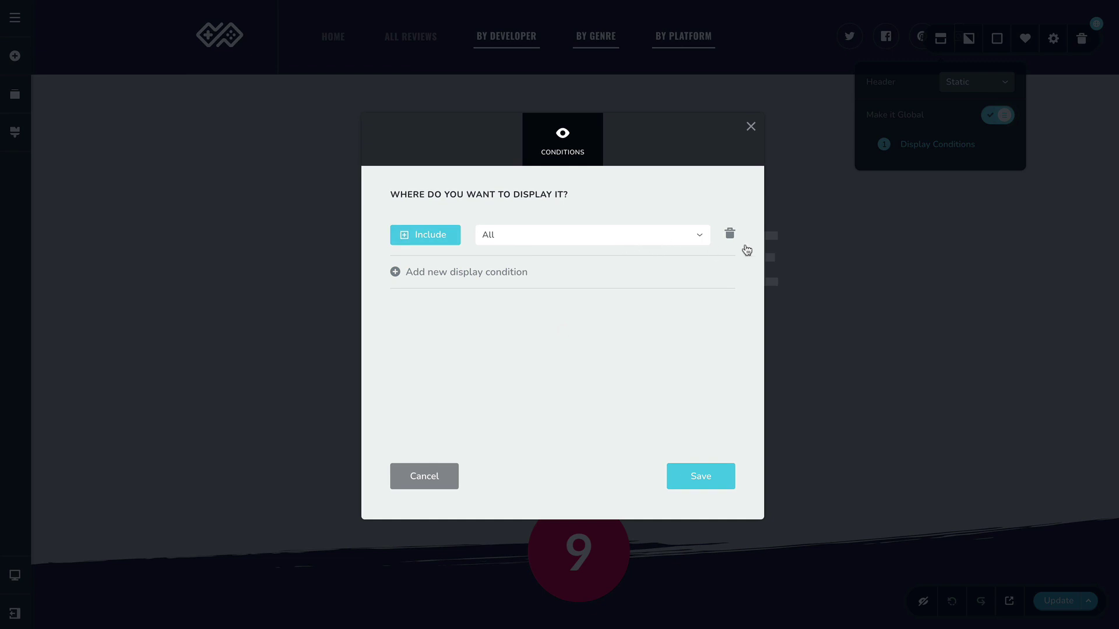
left_click(848, 242)
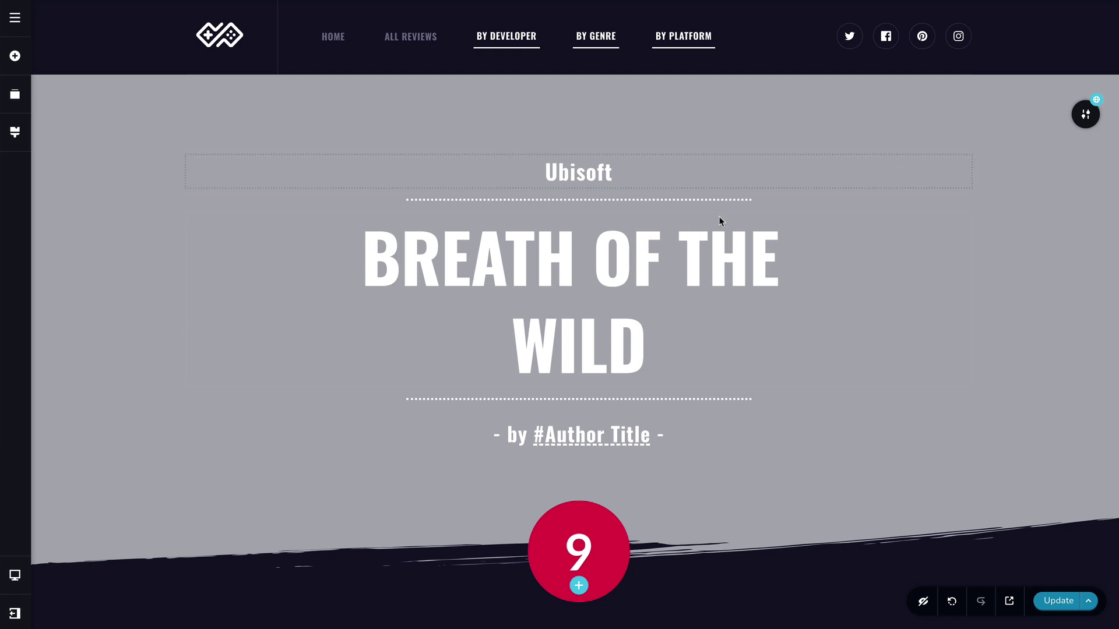
Examine the dynamic content options offered for the developer text above the game title, including the Authors and Developers reference fields
left_click(593, 175)
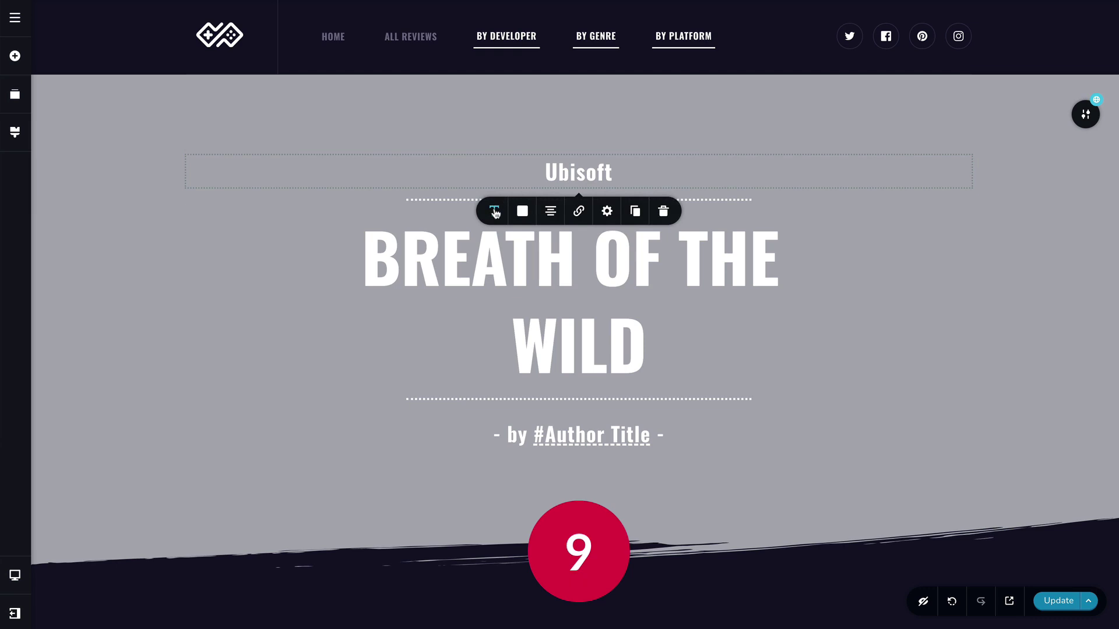
left_click(494, 211)
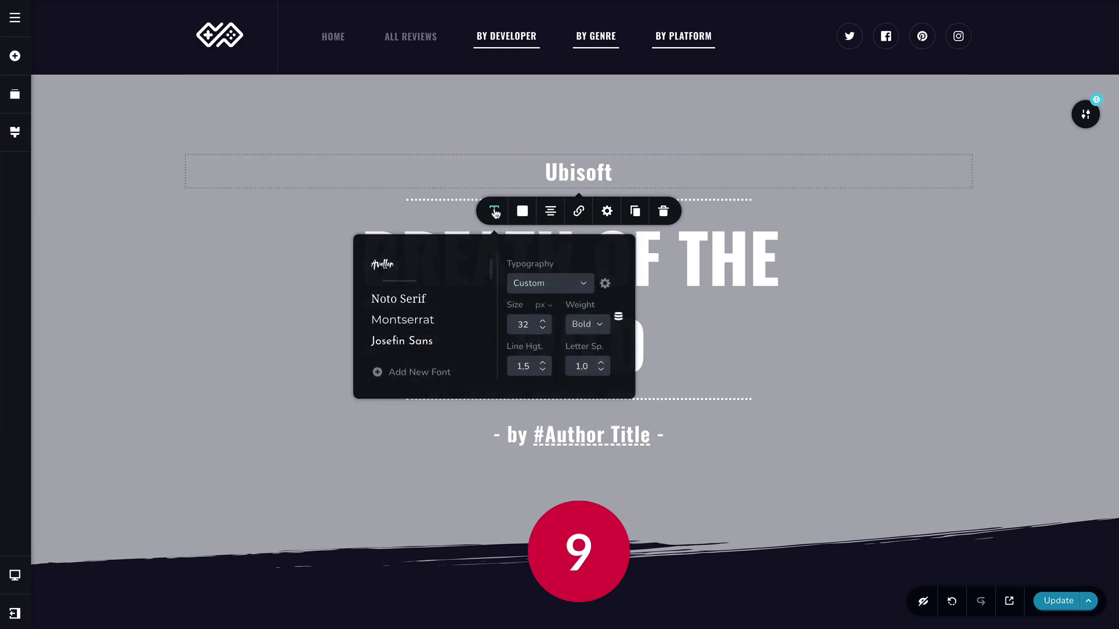
left_click(618, 316)
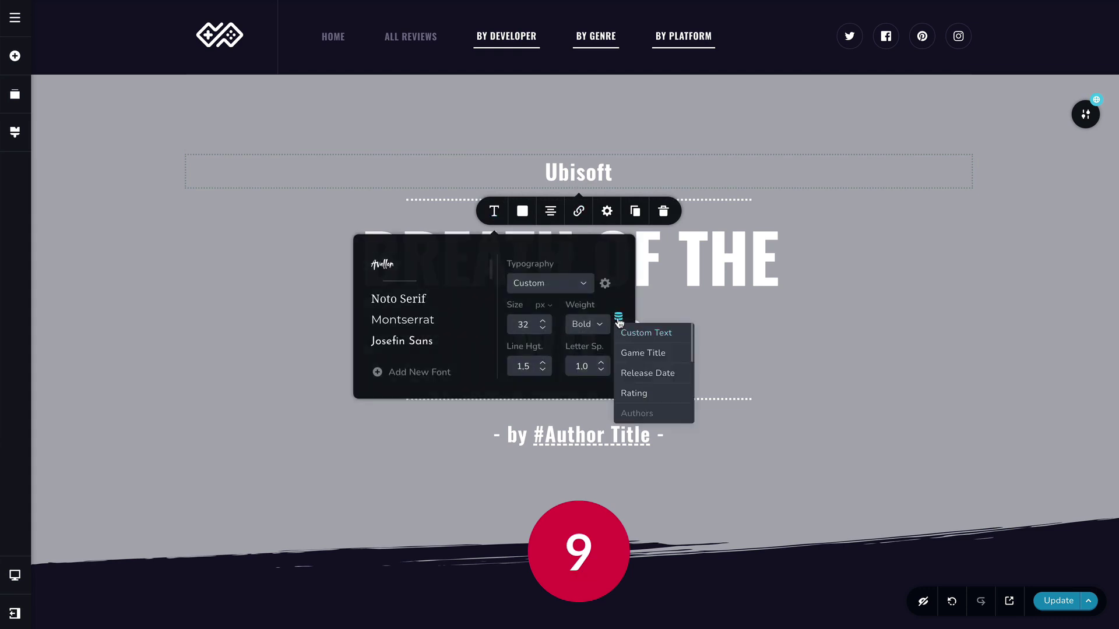
scroll(637, 356, "down", 5)
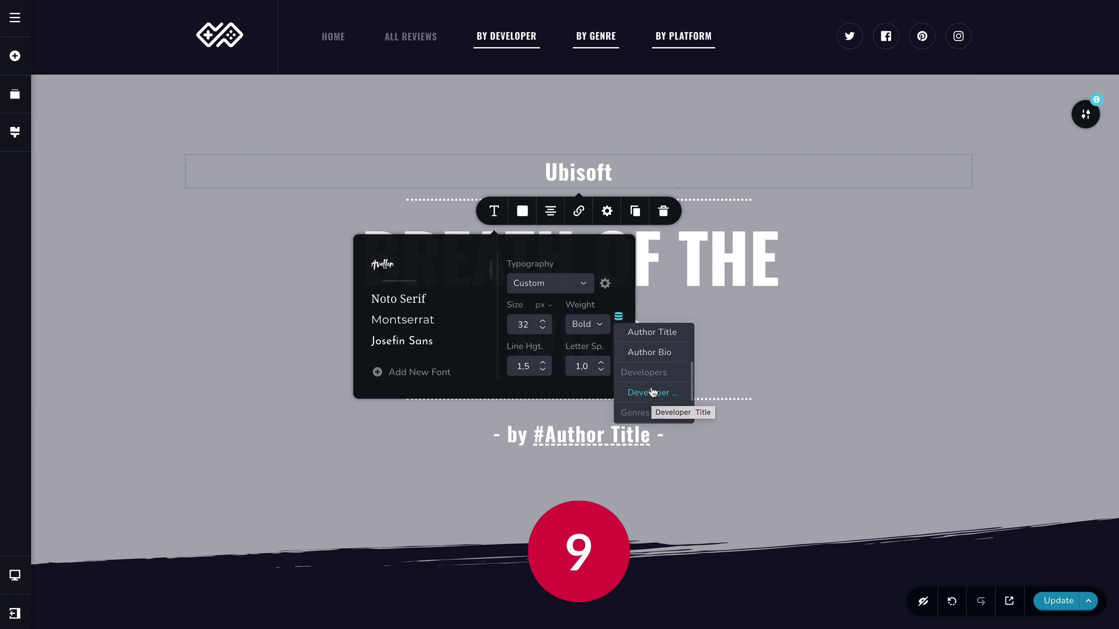
scroll(653, 391, "up", 5)
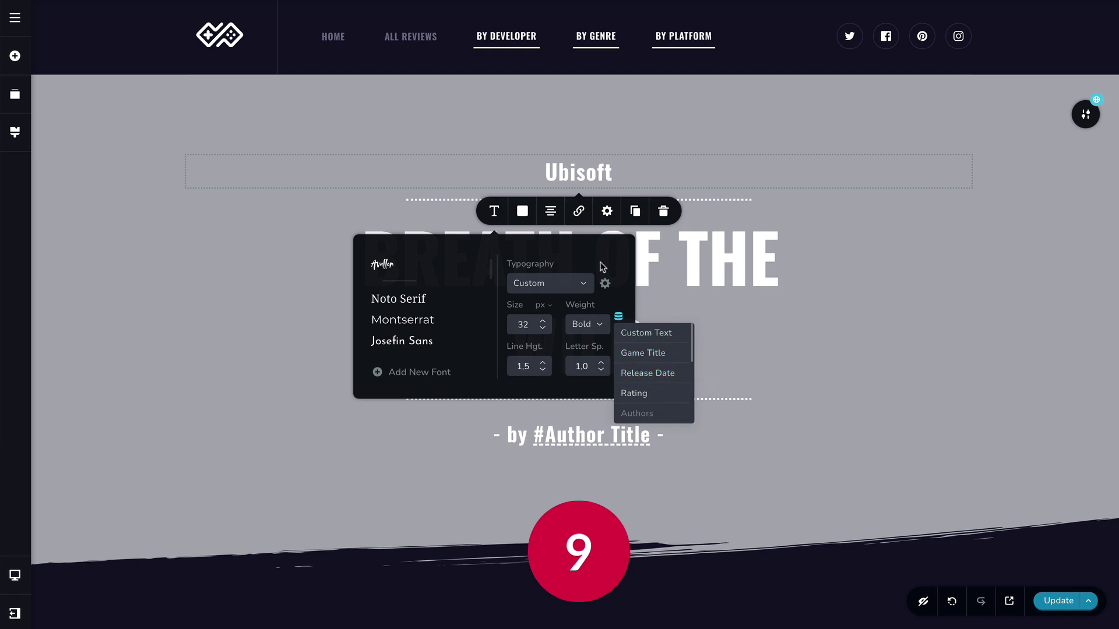
Add a centered text element directly below the developer text and replace its dummy paragraph with "fvdfvfdvdfvd"
left_click(15, 56)
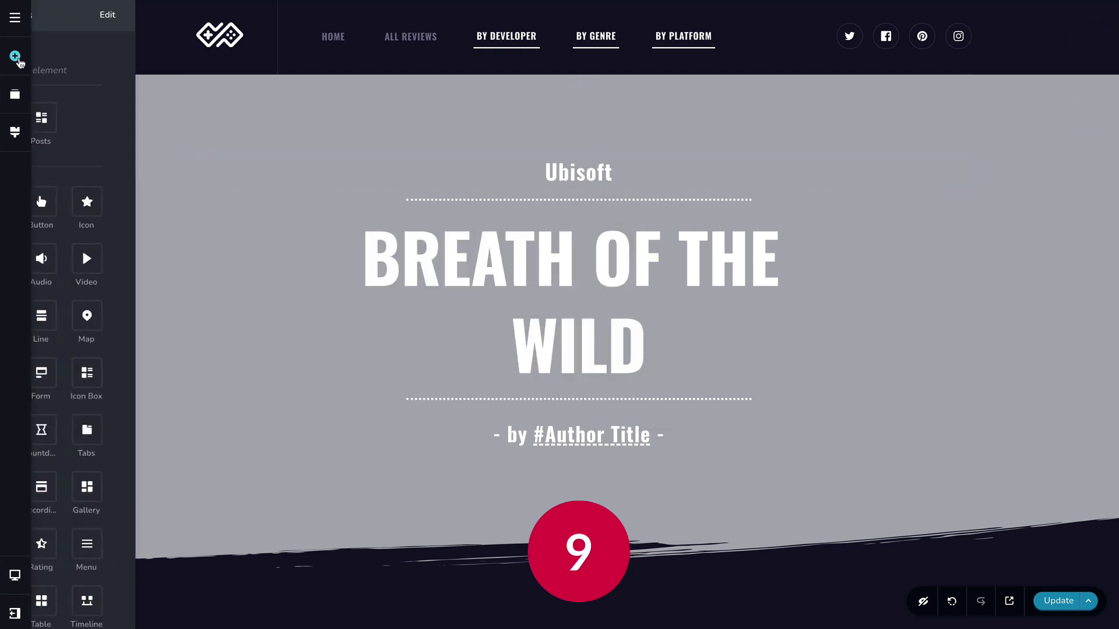
left_click_drag(80, 201, 527, 188)
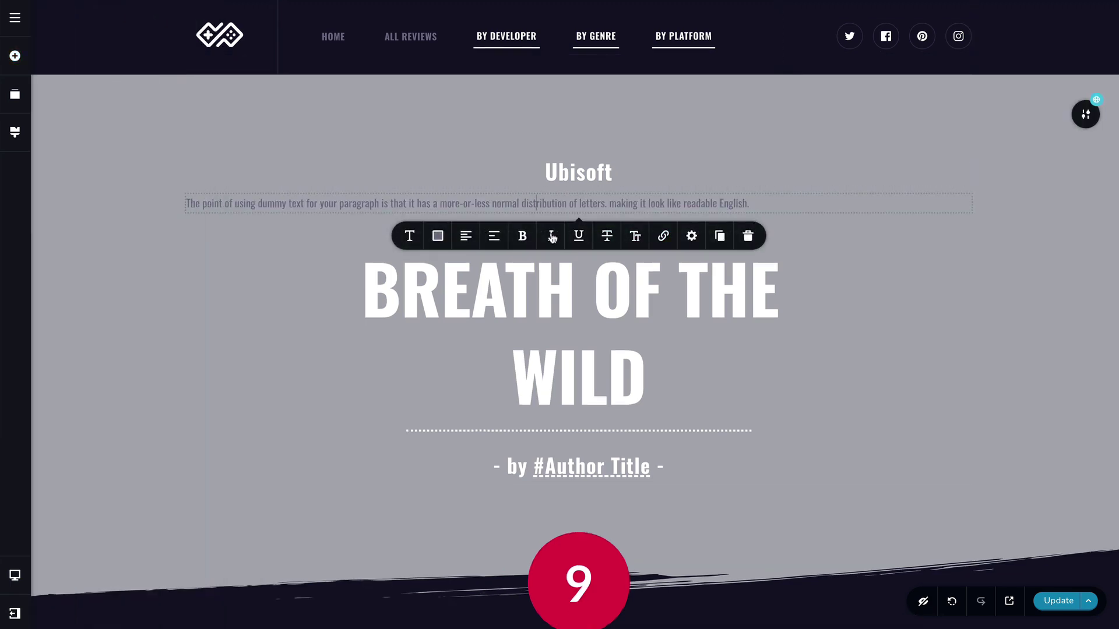
left_click(465, 236)
left_click(410, 236)
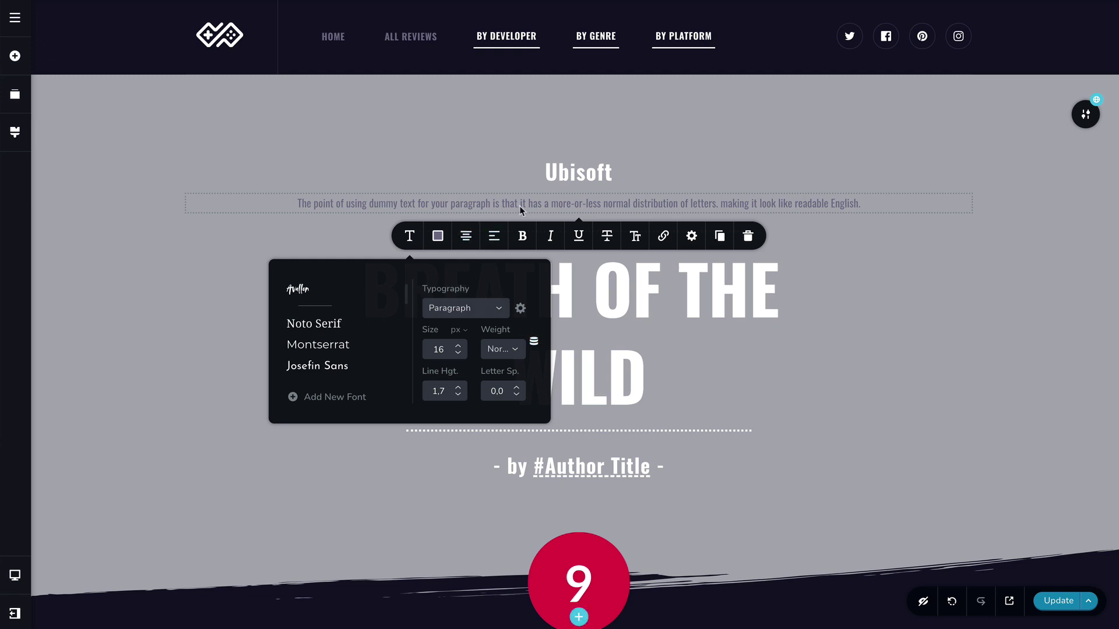
left_click(535, 204)
type("fvdfvfdvdfvd")
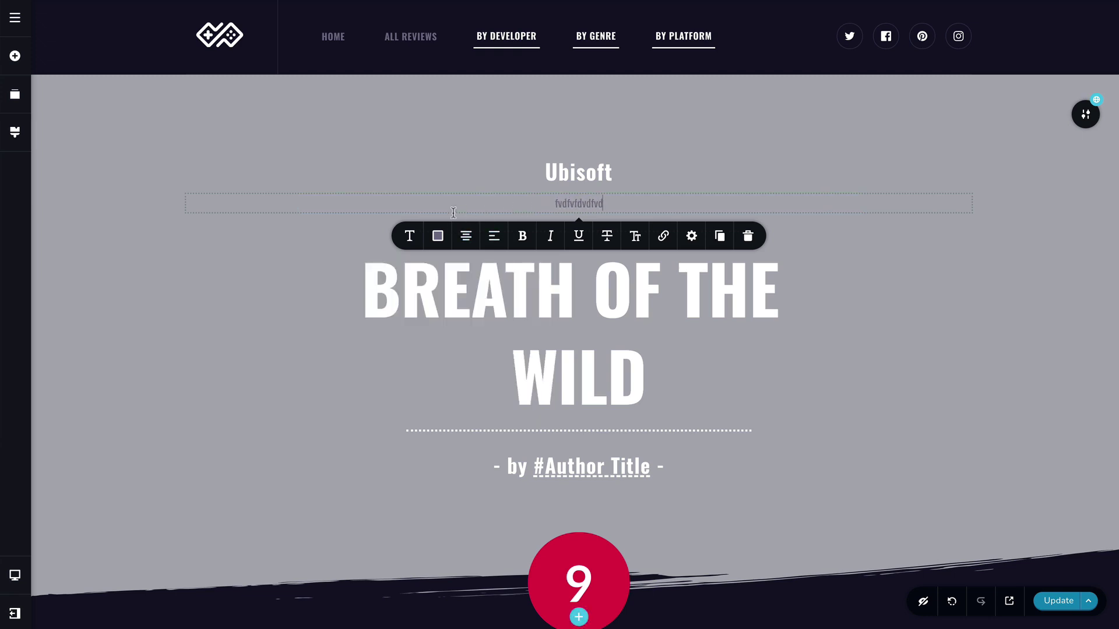
Link the new text element to the Developer Title dynamic field and center it
left_click(410, 237)
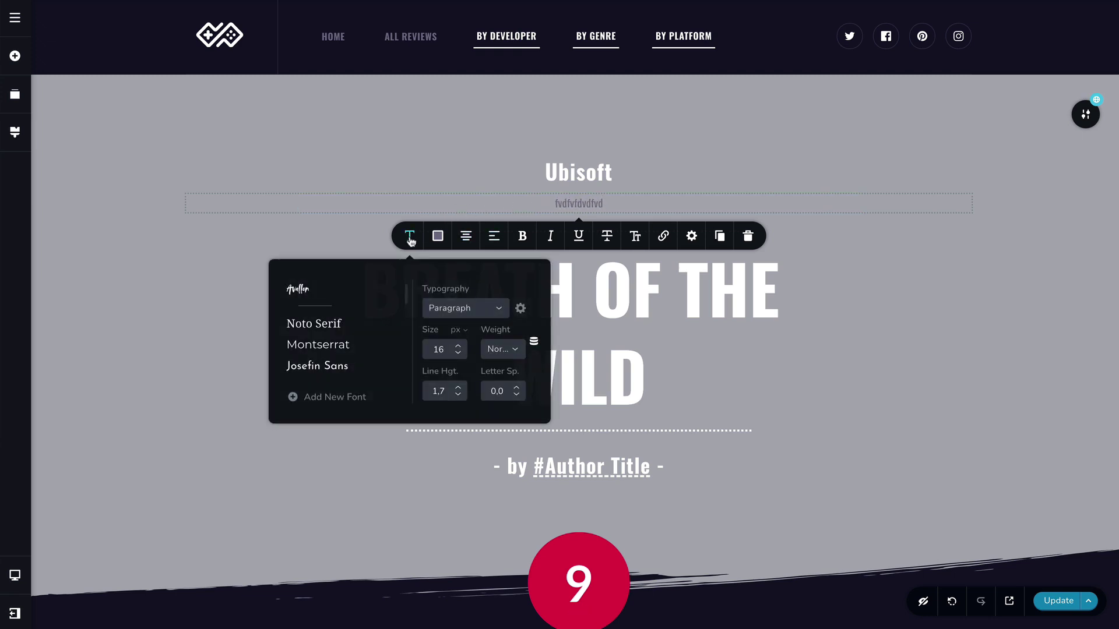
left_click(534, 341)
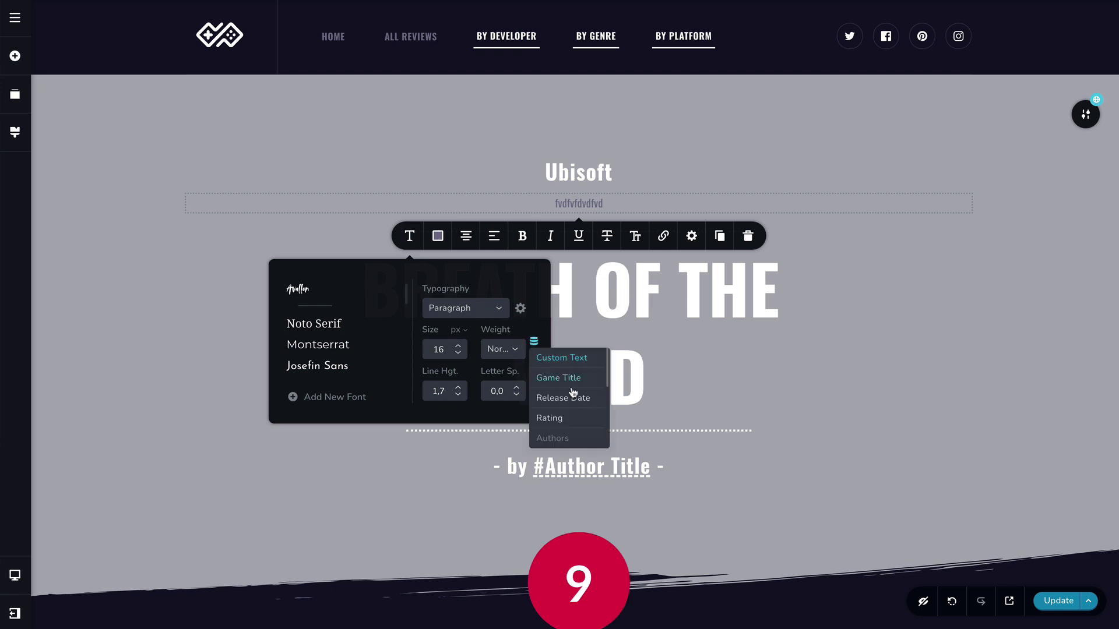
scroll(572, 392, "down", 5)
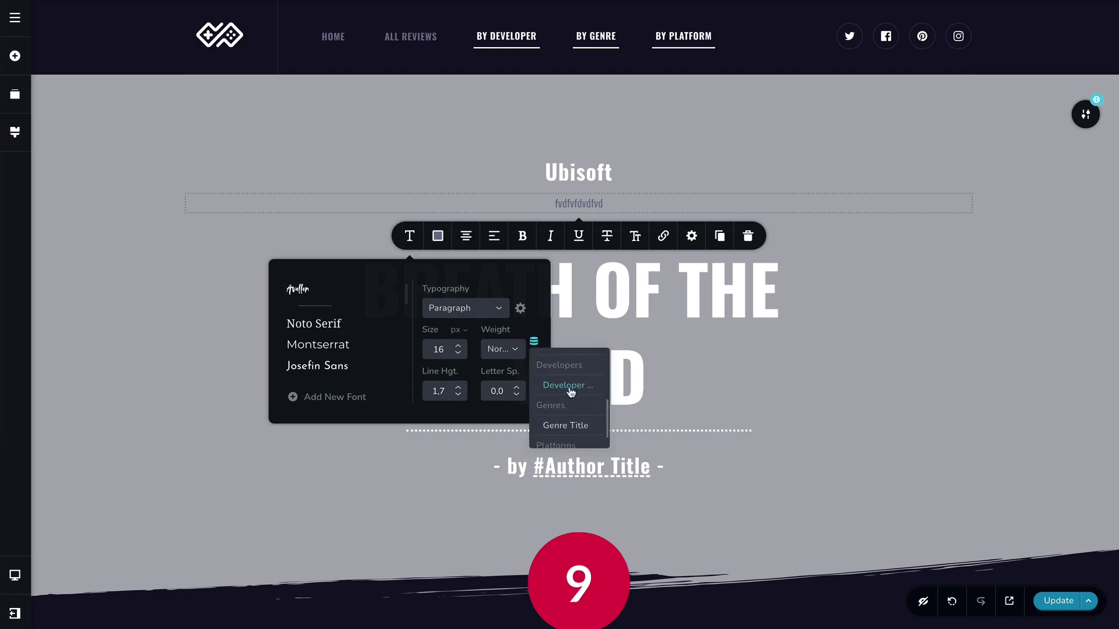
left_click(566, 386)
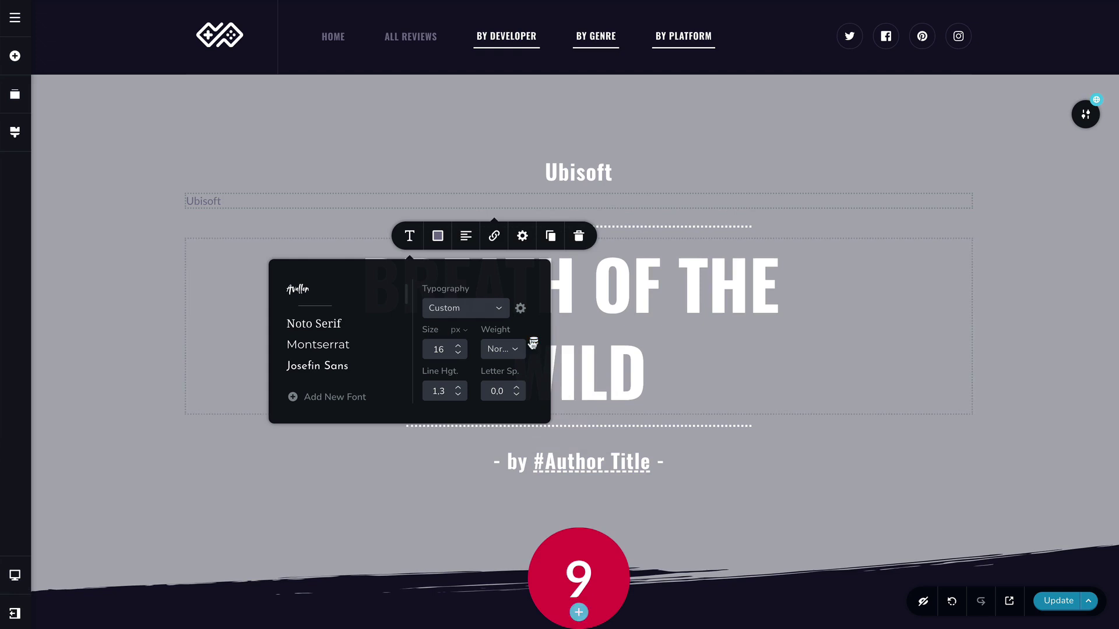
left_click(466, 237)
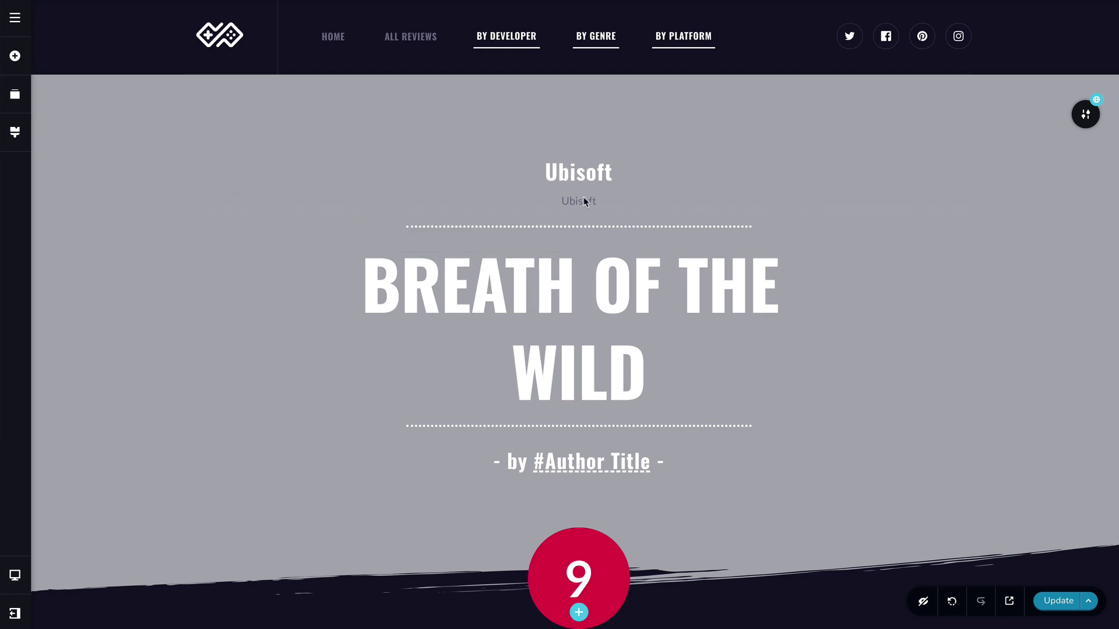
Style the added developer title text as Heading 2 and color it white
mouse_move(577, 202)
left_click(497, 233)
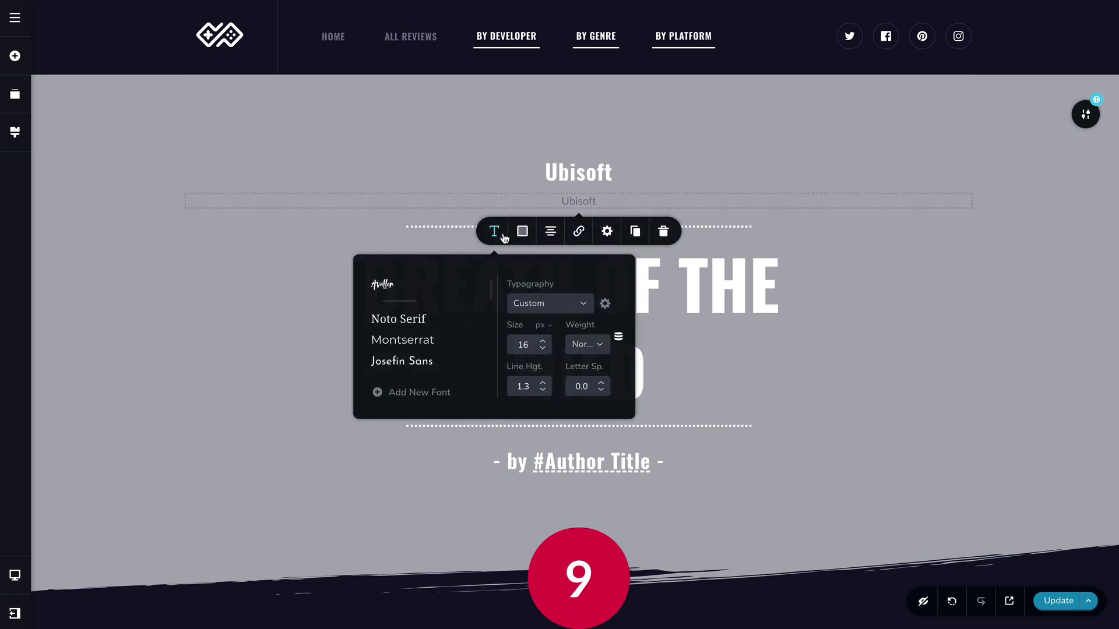
left_click(550, 311)
scroll(554, 360, "down", 1)
left_click(555, 366)
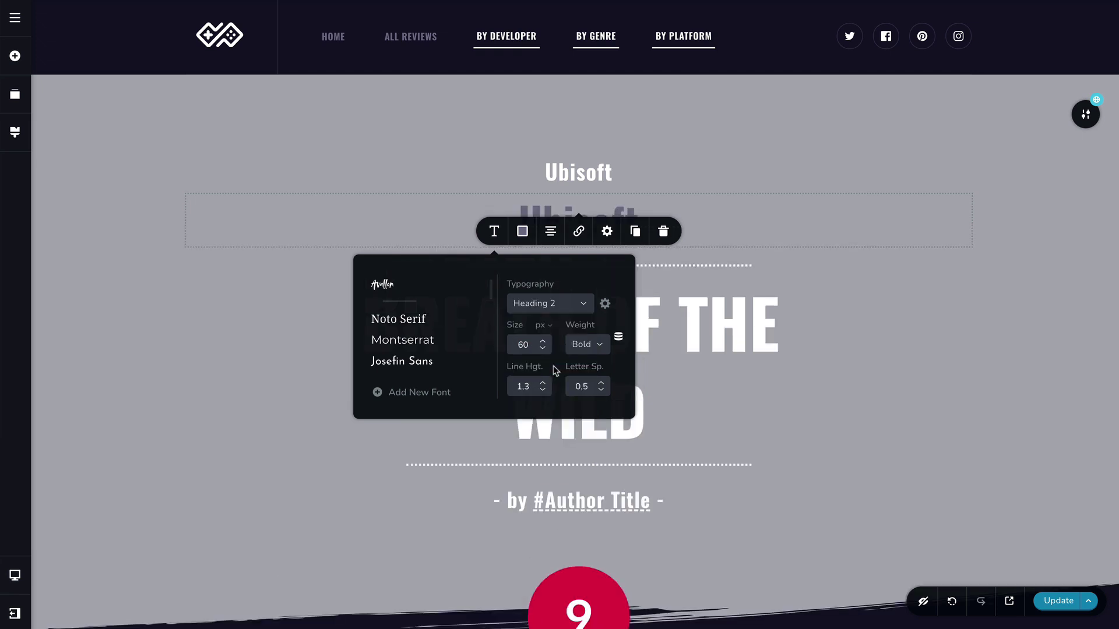
left_click(522, 231)
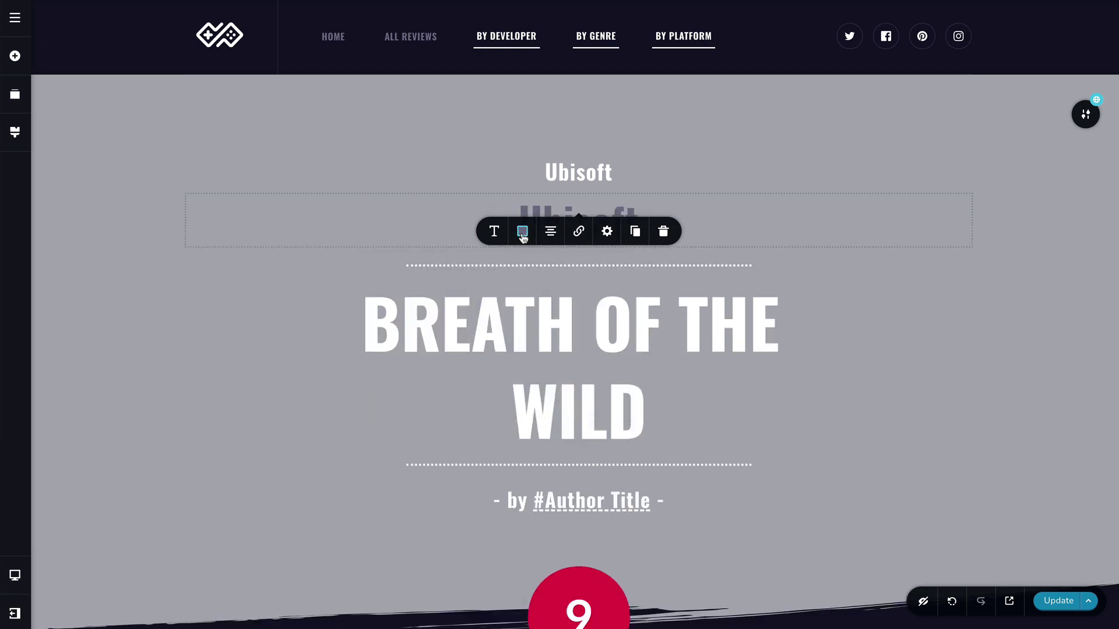
left_click(332, 262)
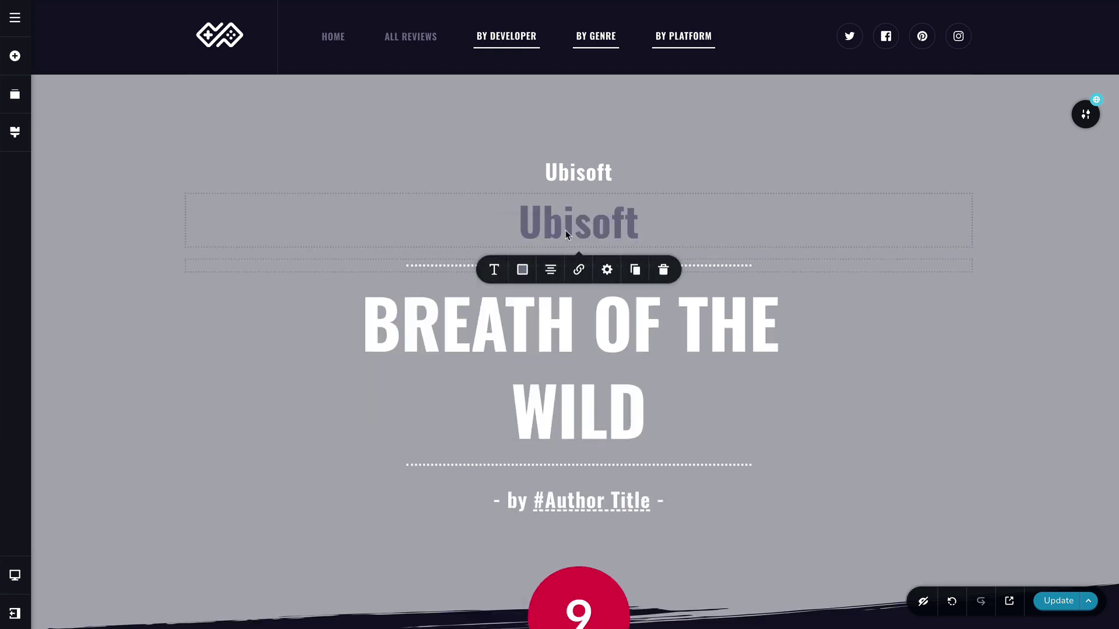
left_click(517, 272)
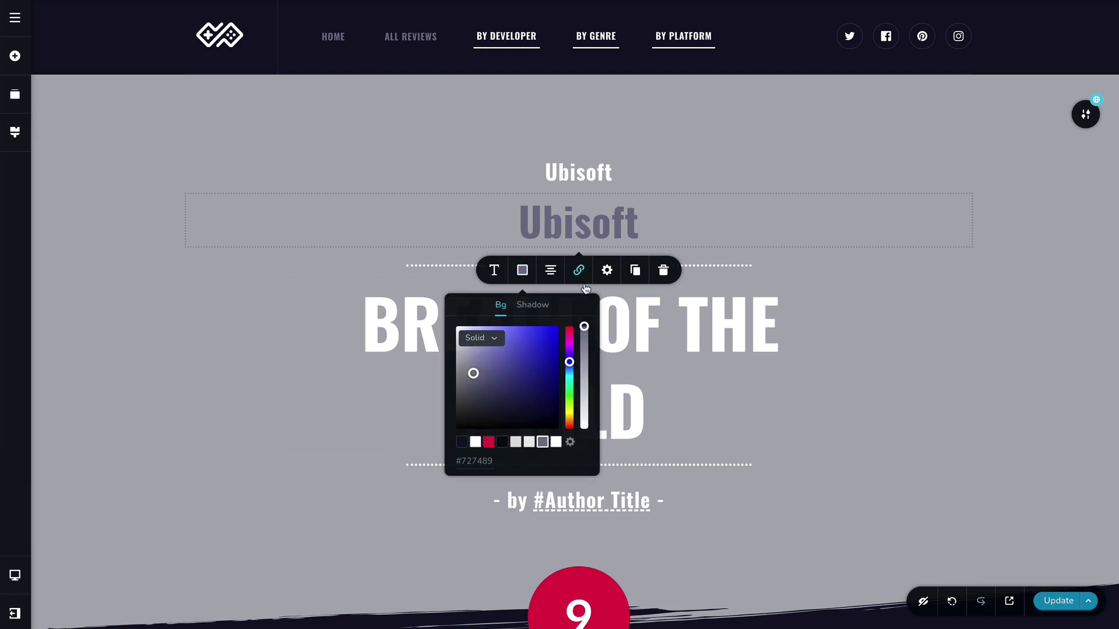
left_click(556, 443)
left_click(848, 411)
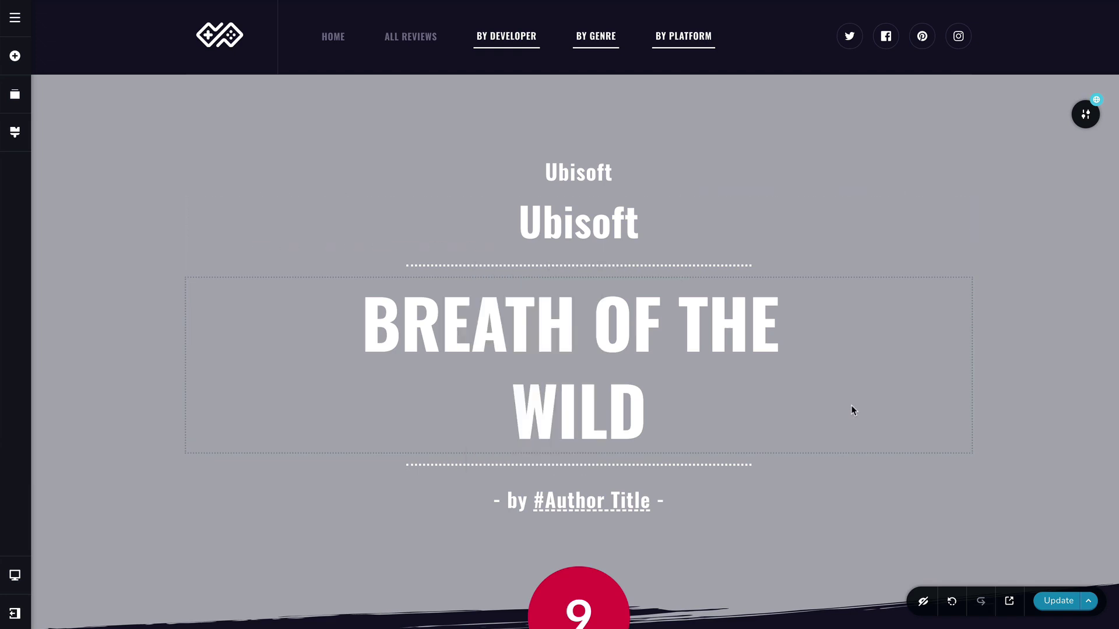
Delete the added Heading 2 developer title above the dotted line
left_click(617, 232)
left_click(662, 268)
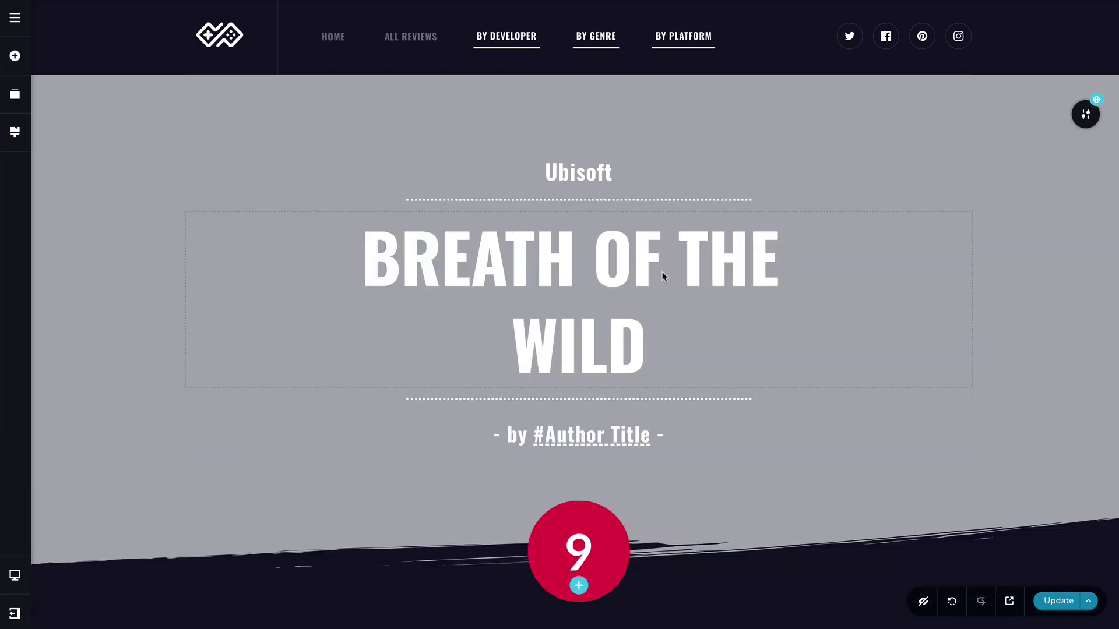
Check which dynamic field supplies the large game title heading
left_click(603, 278)
left_click(493, 410)
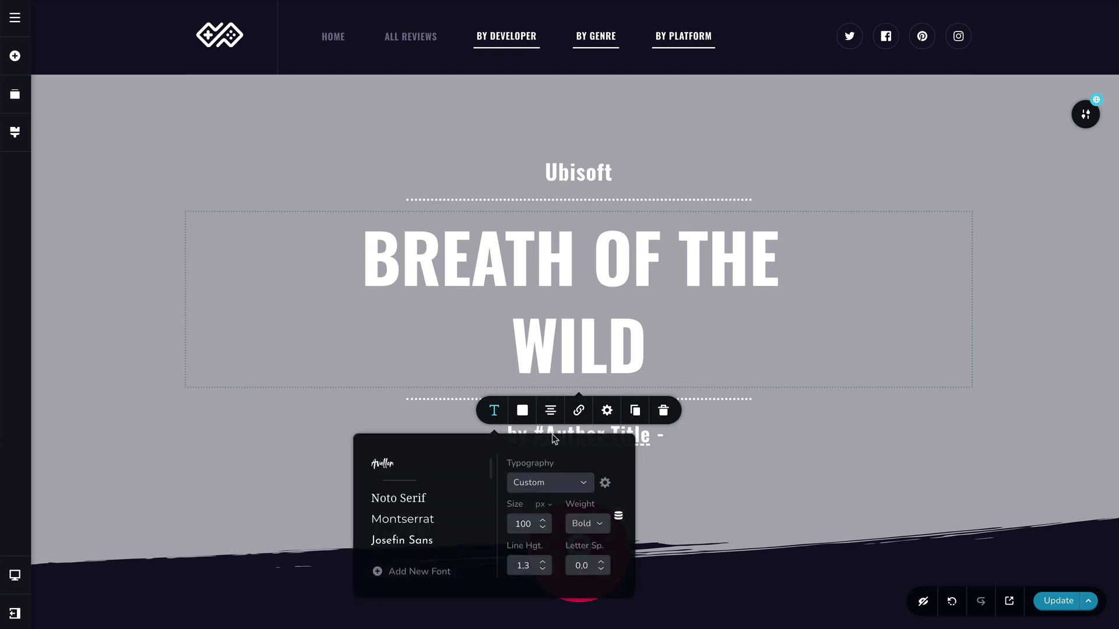
left_click(619, 515)
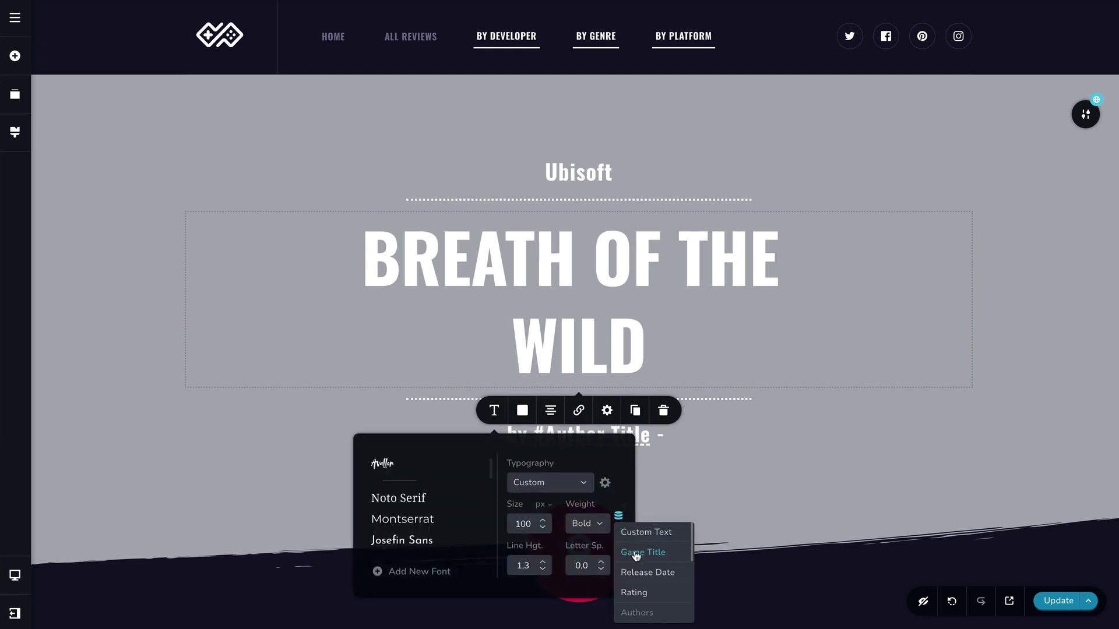
left_click(751, 447)
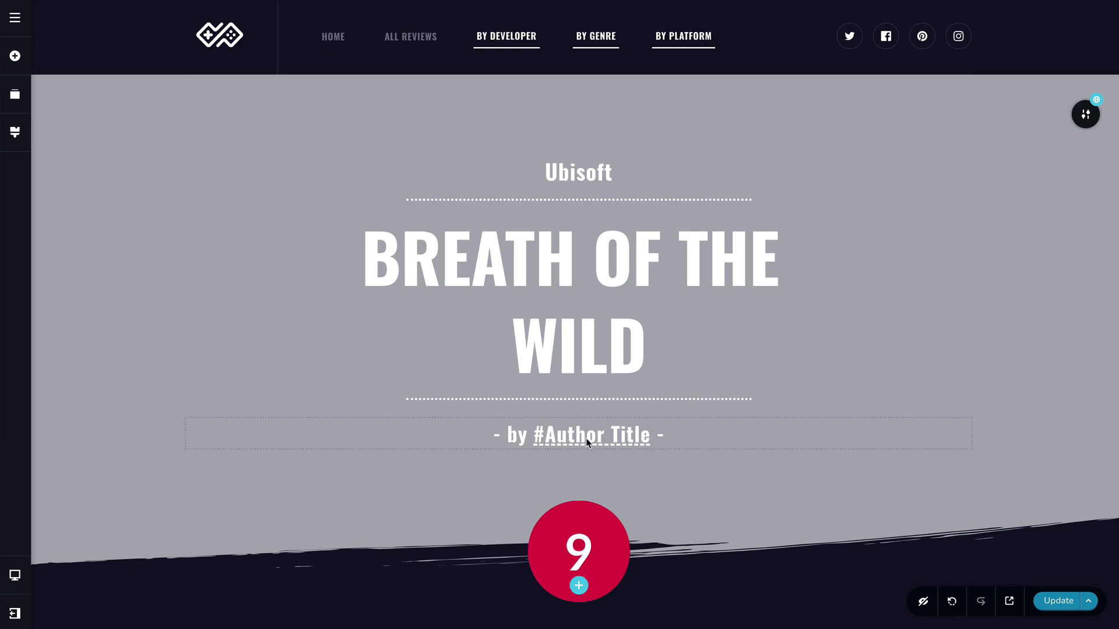
Add a text element directly below the author line and replace its dummy paragraph with "by"
scroll(580, 387, "down", 2)
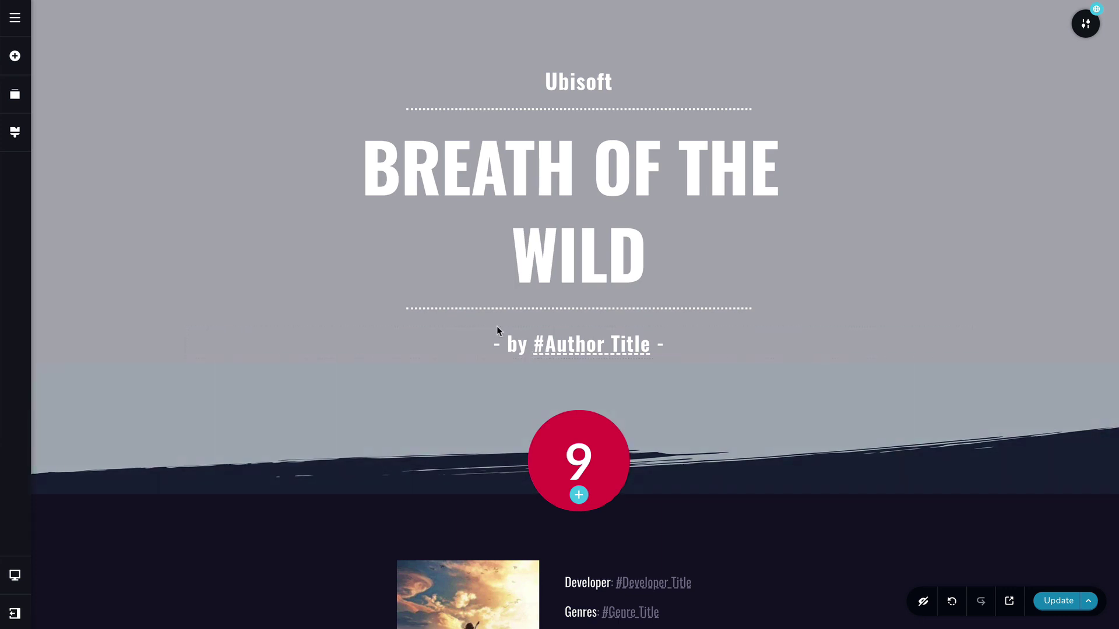
left_click(16, 57)
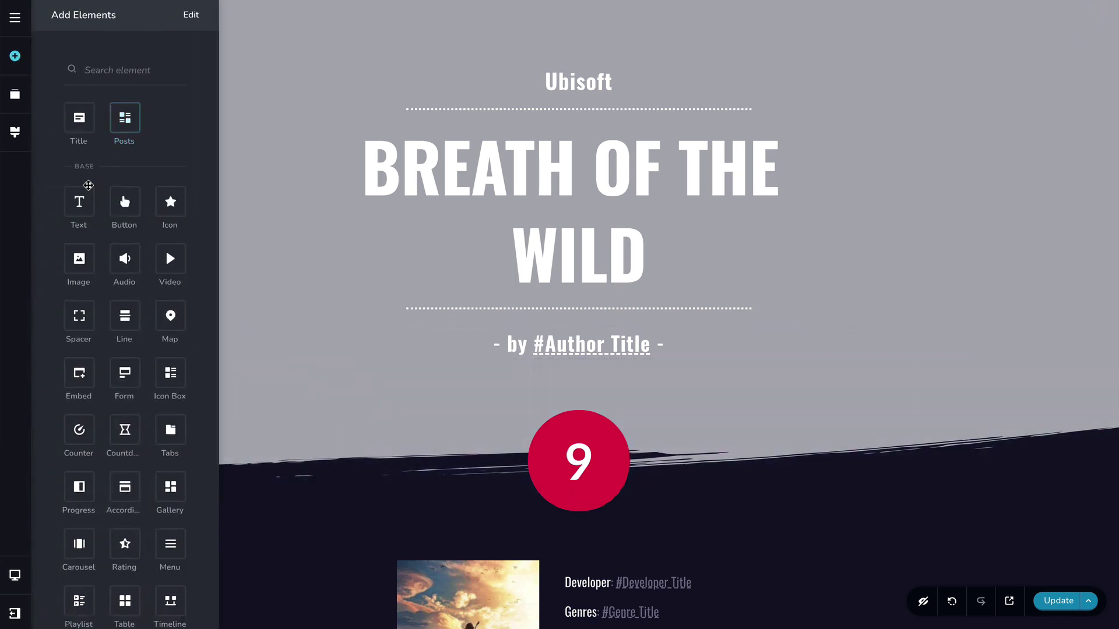
left_click_drag(79, 201, 540, 379)
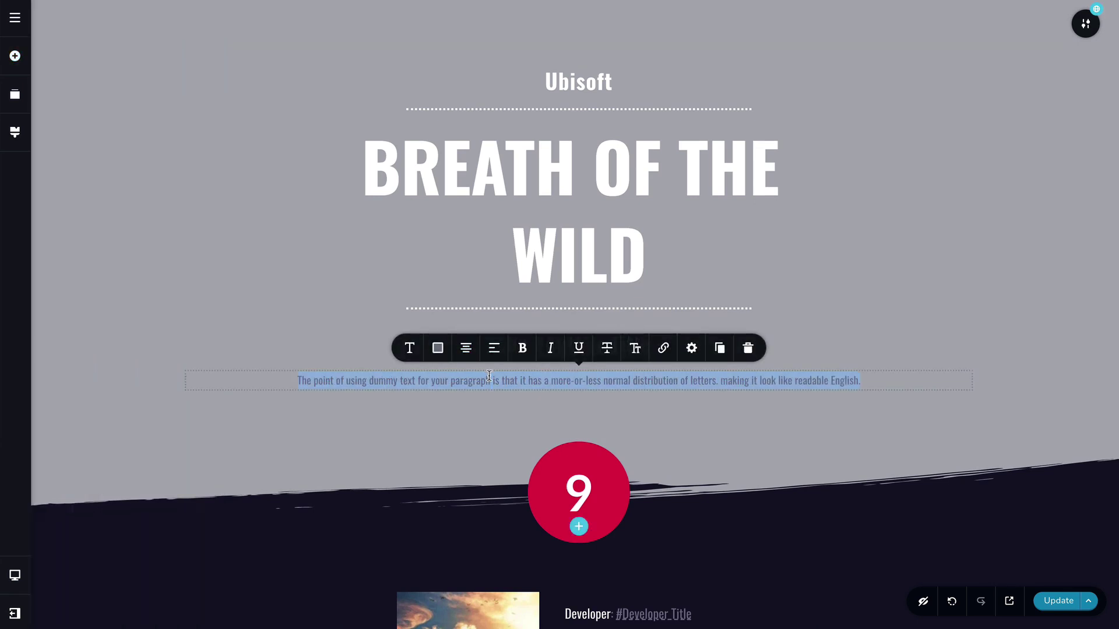
type("by")
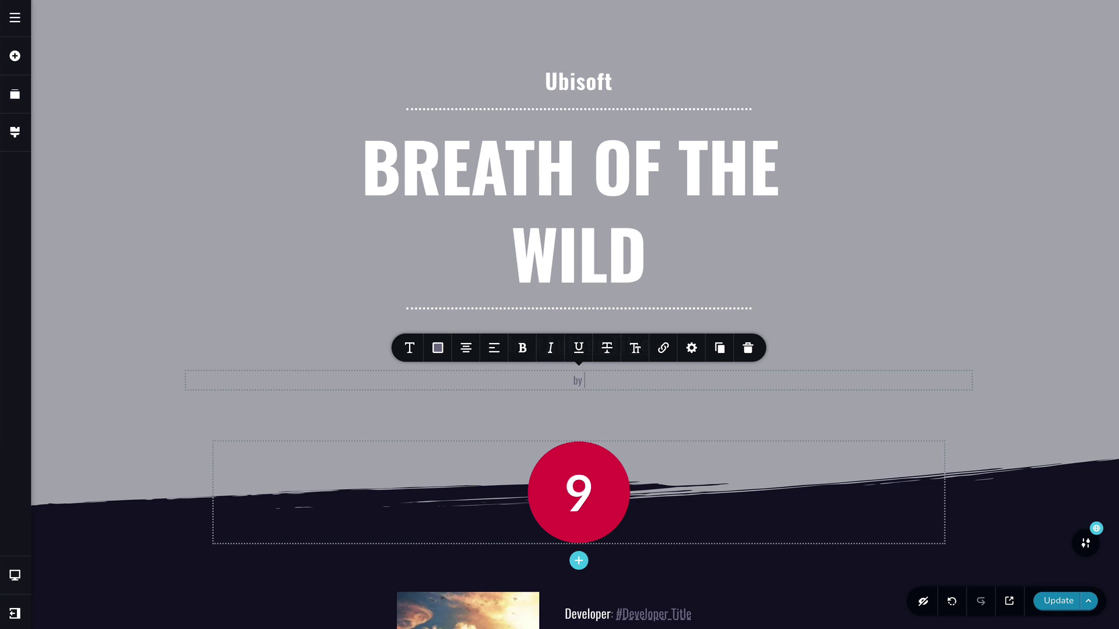
Insert the Author Title dynamic field after "by" in the new text line
type(" #")
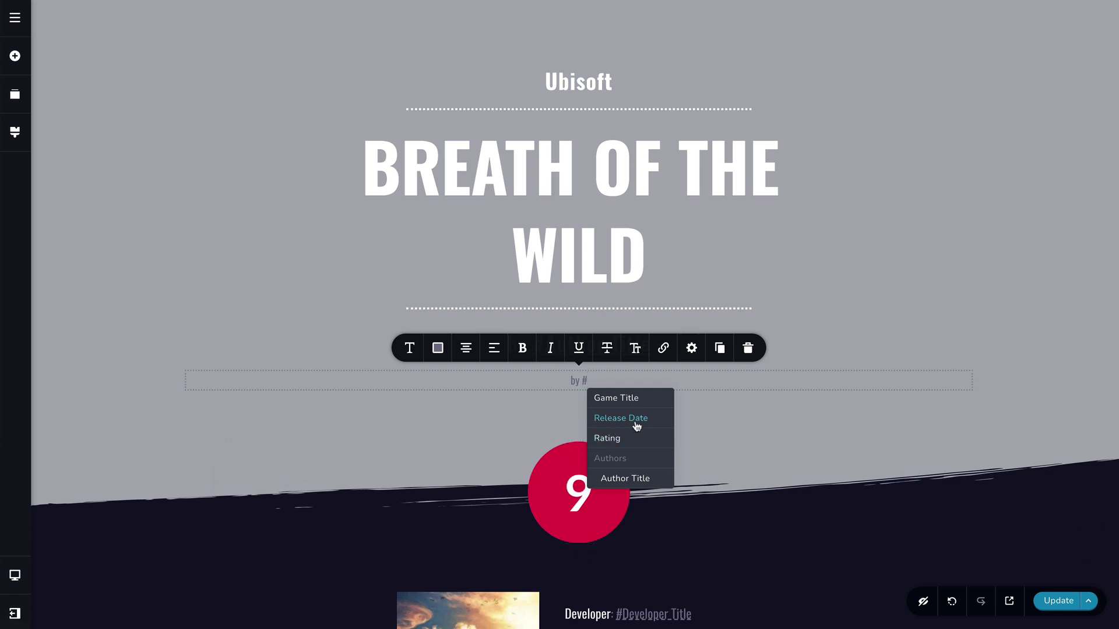
scroll(637, 426, "down", 1)
scroll(636, 426, "down", 3)
scroll(636, 426, "up", 4)
scroll(629, 434, "down", 1)
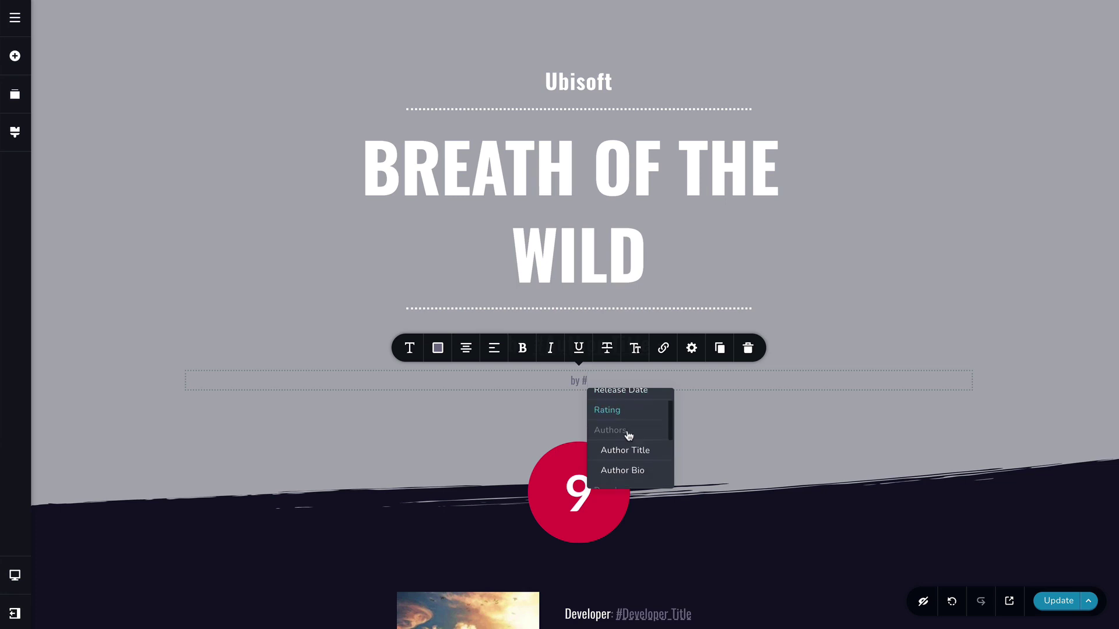
left_click(630, 430)
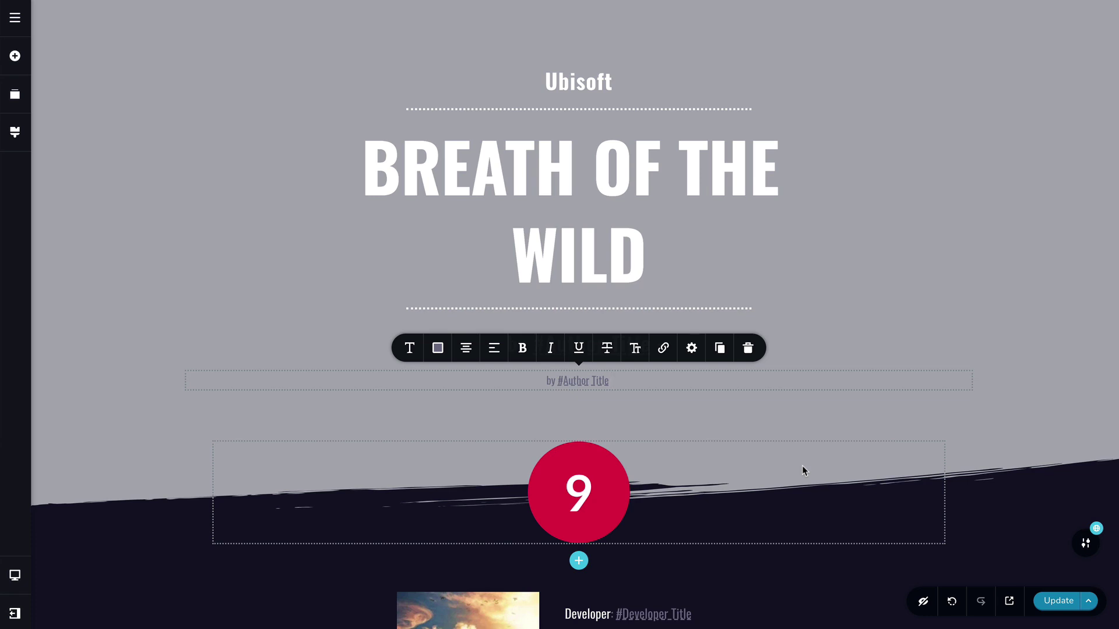
Append "| Released on:" and the Release Date dynamic field to the new text line
type("| Released on ")
type(" #")
left_click(698, 426)
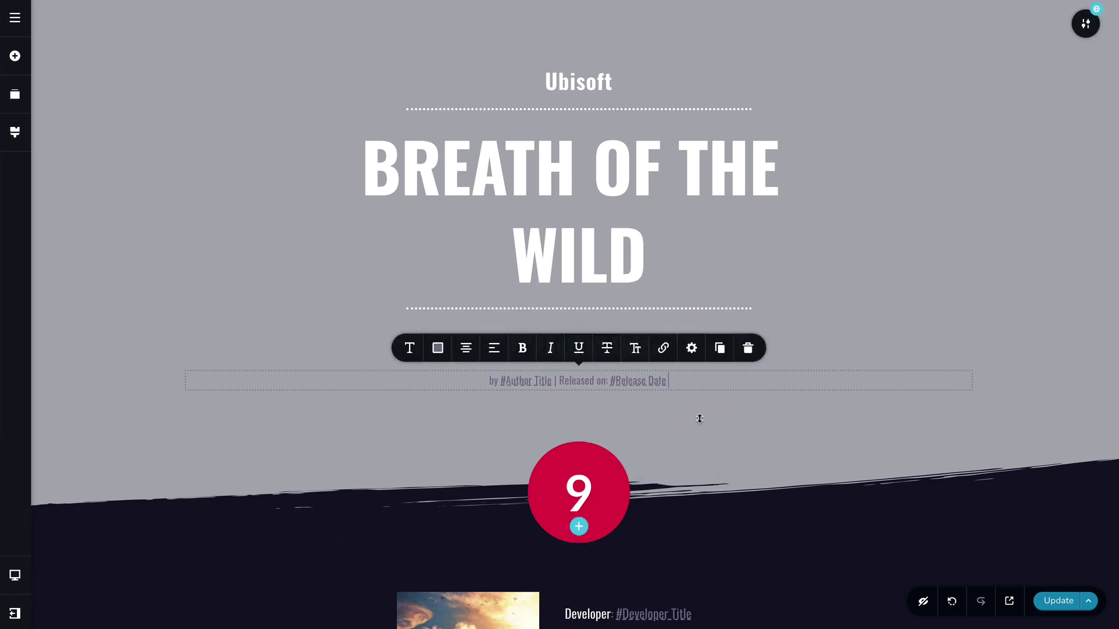
Append "| Developed by:" and the Developer Title dynamic field to the new text line and finish editing it
type("| ")
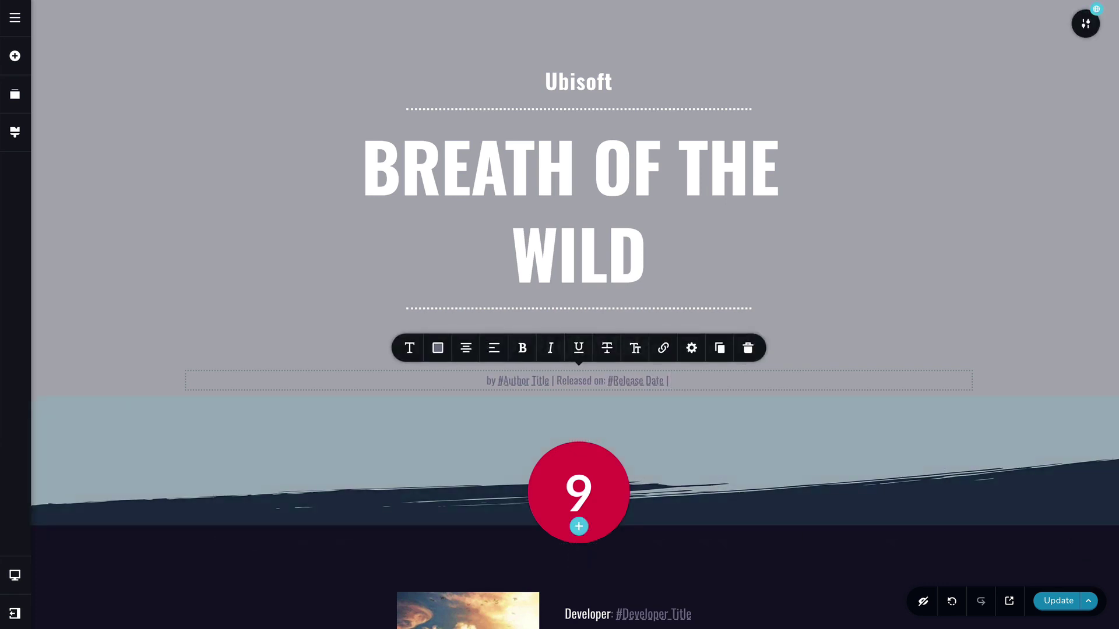
type("Rate")
key("BackSpace")
key("BackSpace")
key("BackSpace")
key("BackSpace")
type("Deve")
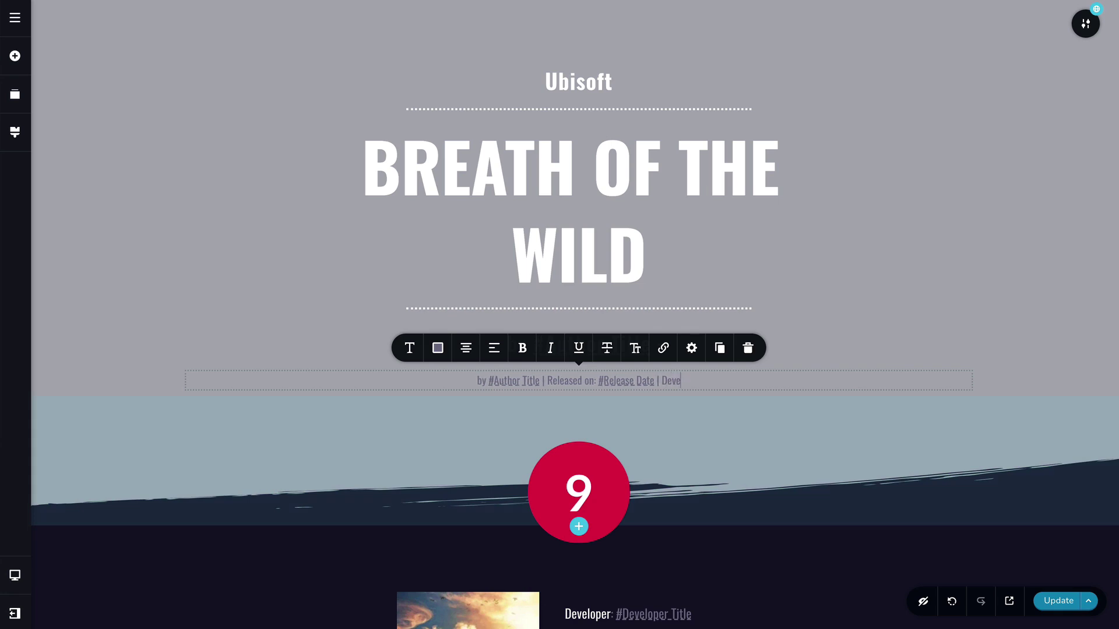
type("loped by")
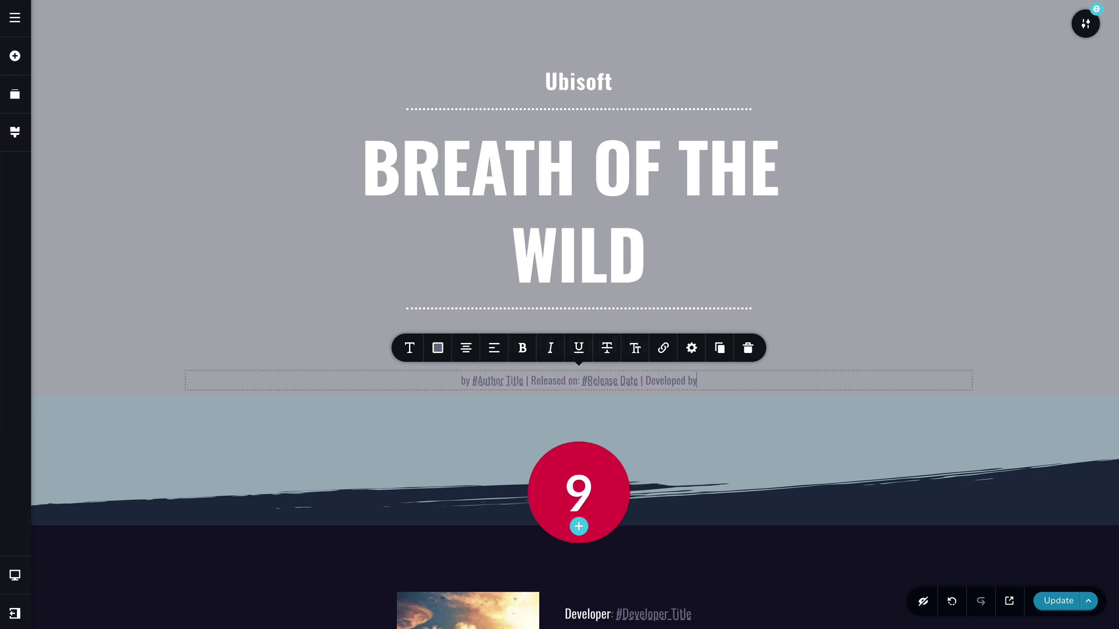
type(": #")
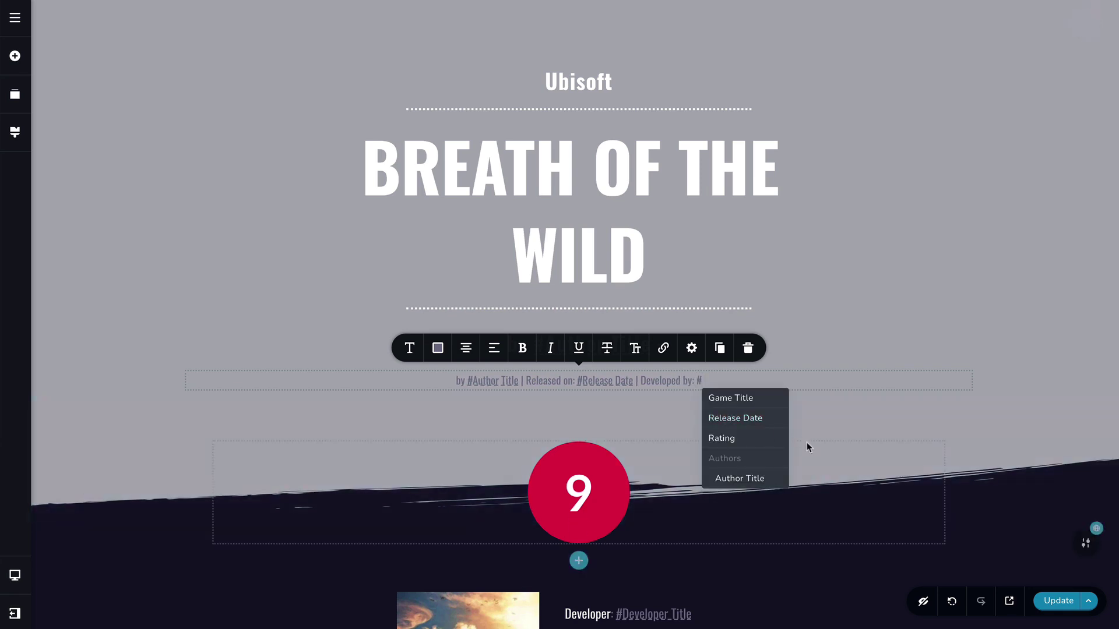
scroll(757, 430, "down", 1)
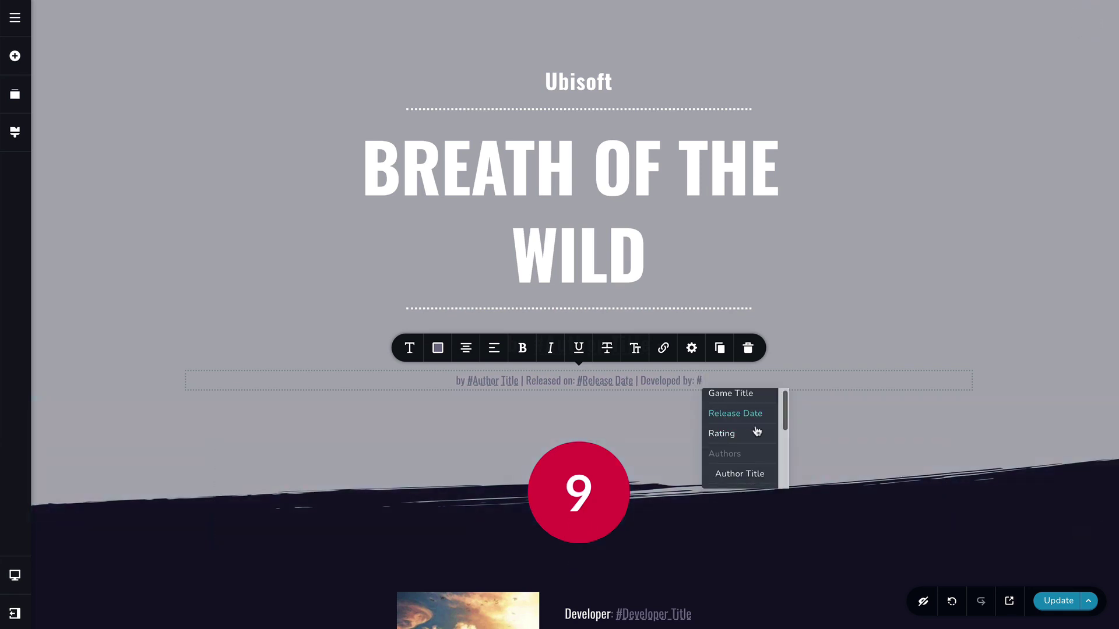
scroll(746, 419, "down", 1)
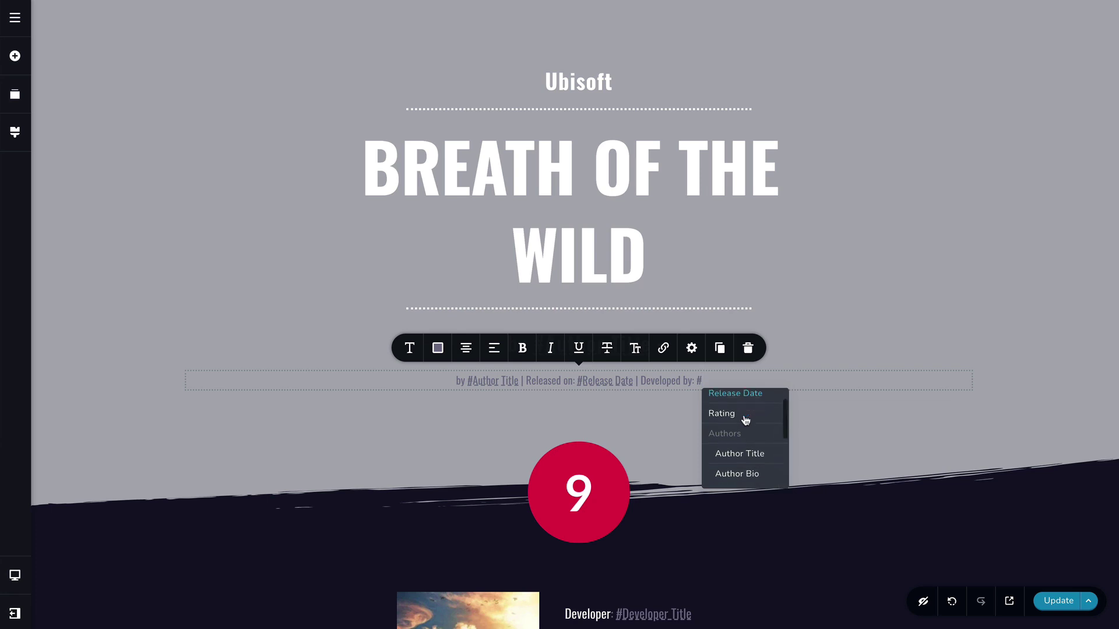
scroll(746, 419, "down", 3)
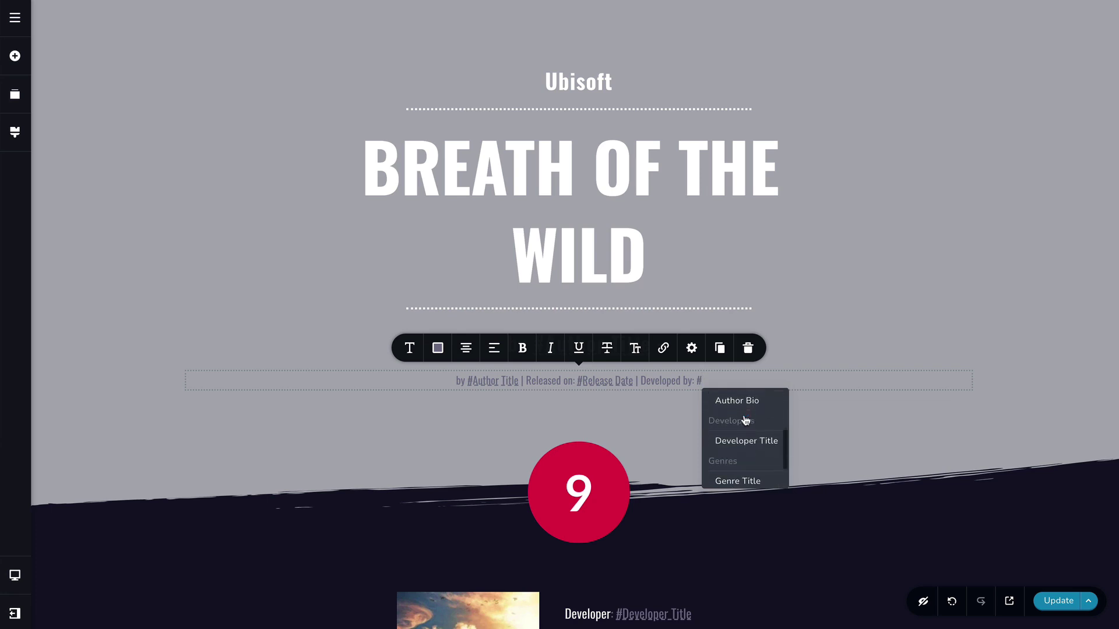
left_click(745, 443)
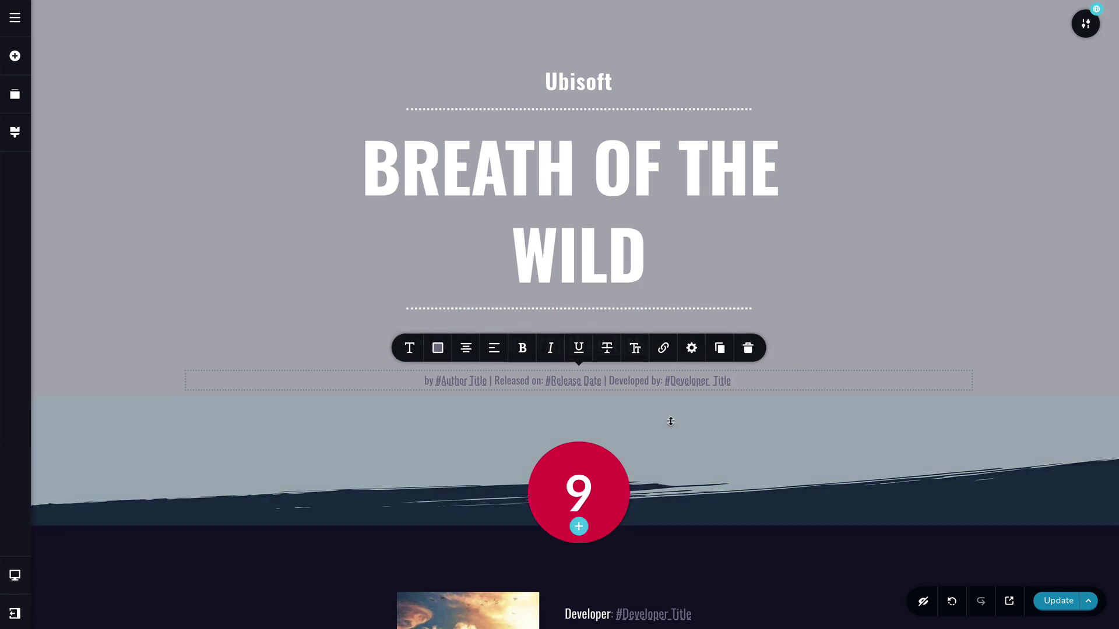
left_click(210, 321)
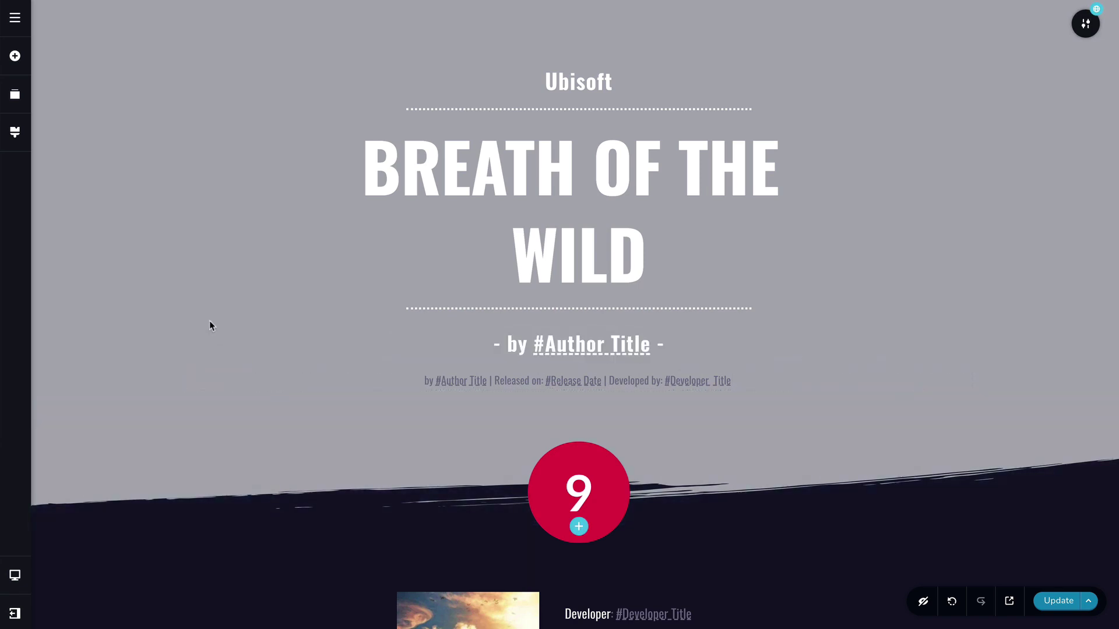
Delete the combined author, release date and developer text line below the author heading
left_click(598, 383)
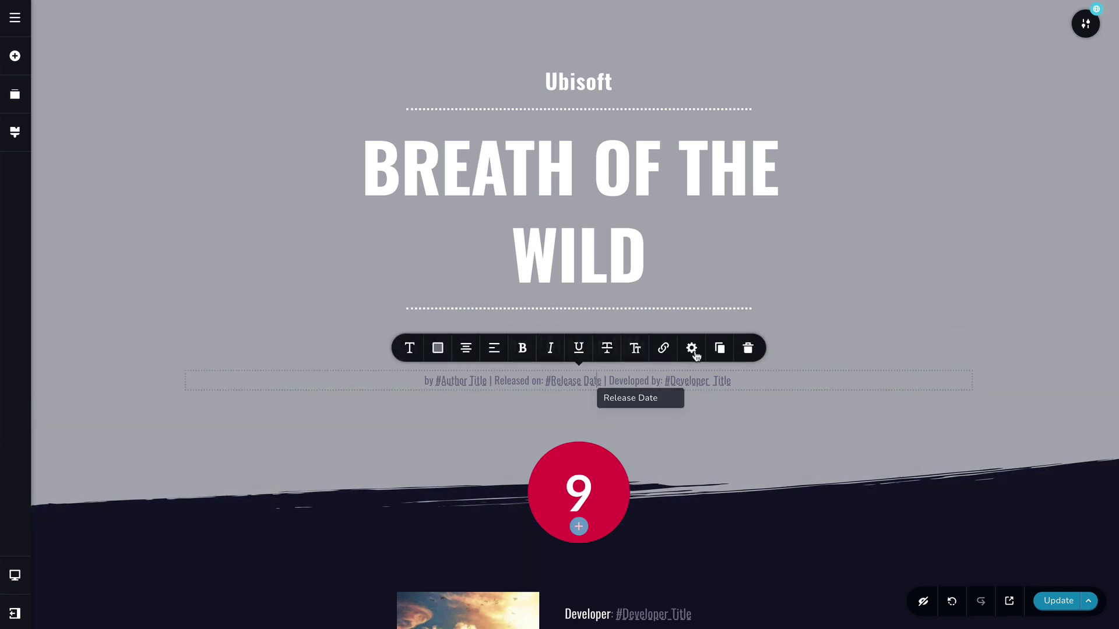
left_click(752, 349)
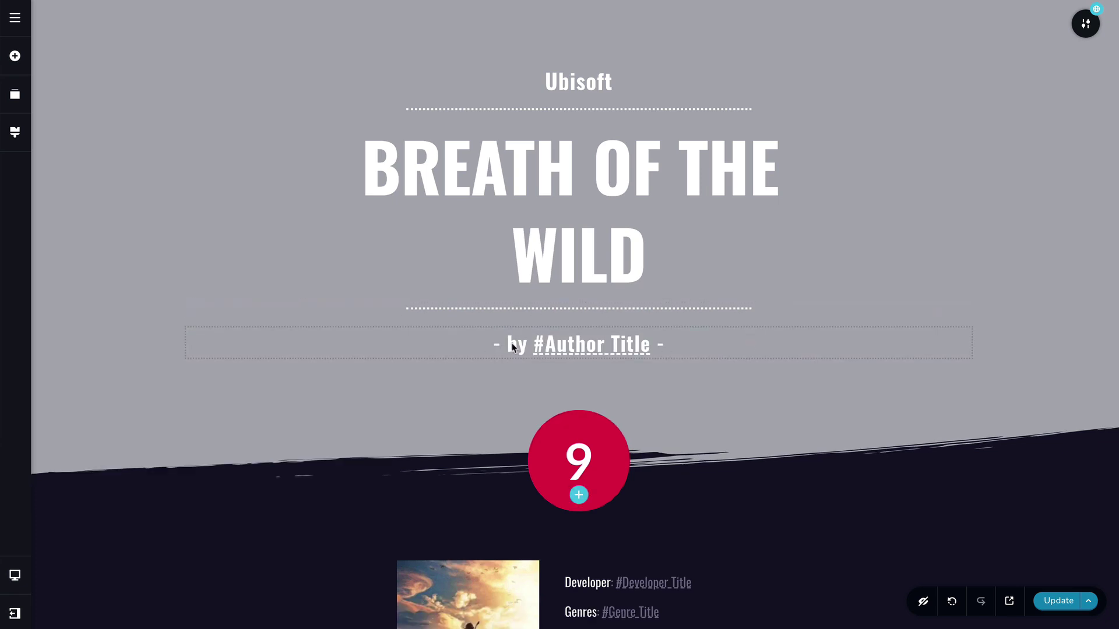
Check which dynamic field supplies the score in the red rating circle
scroll(681, 371, "down", 2)
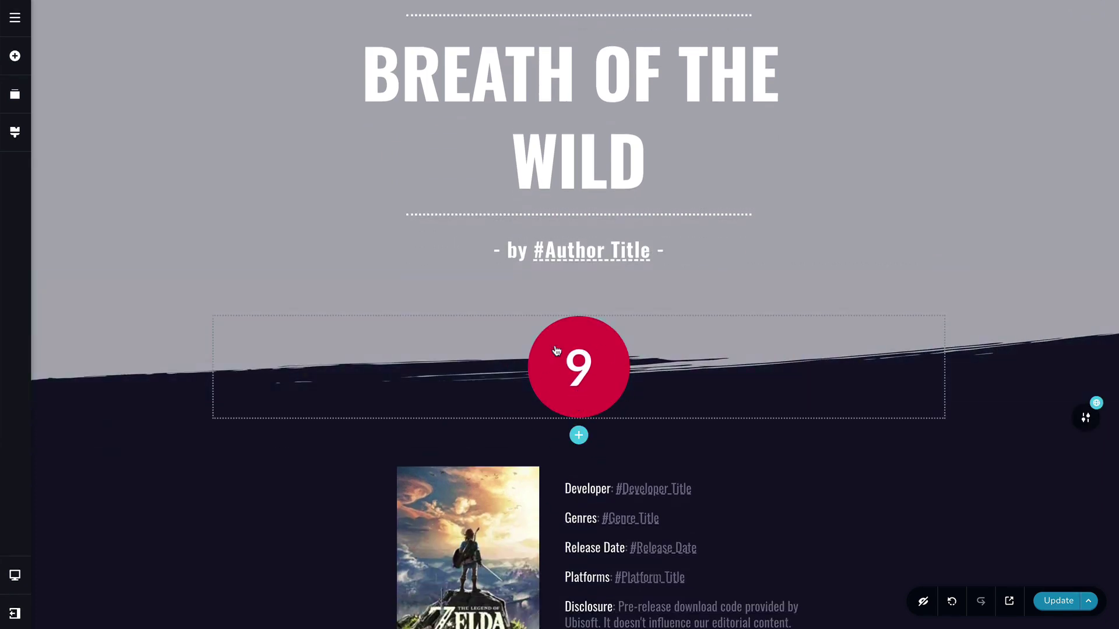
left_click(579, 374)
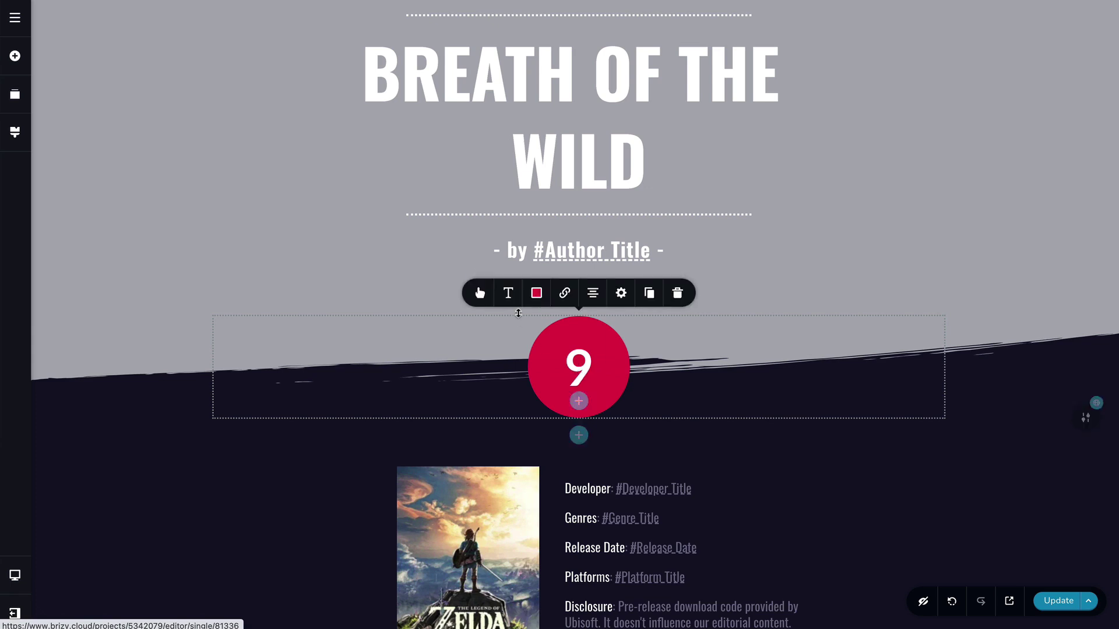
left_click(509, 297)
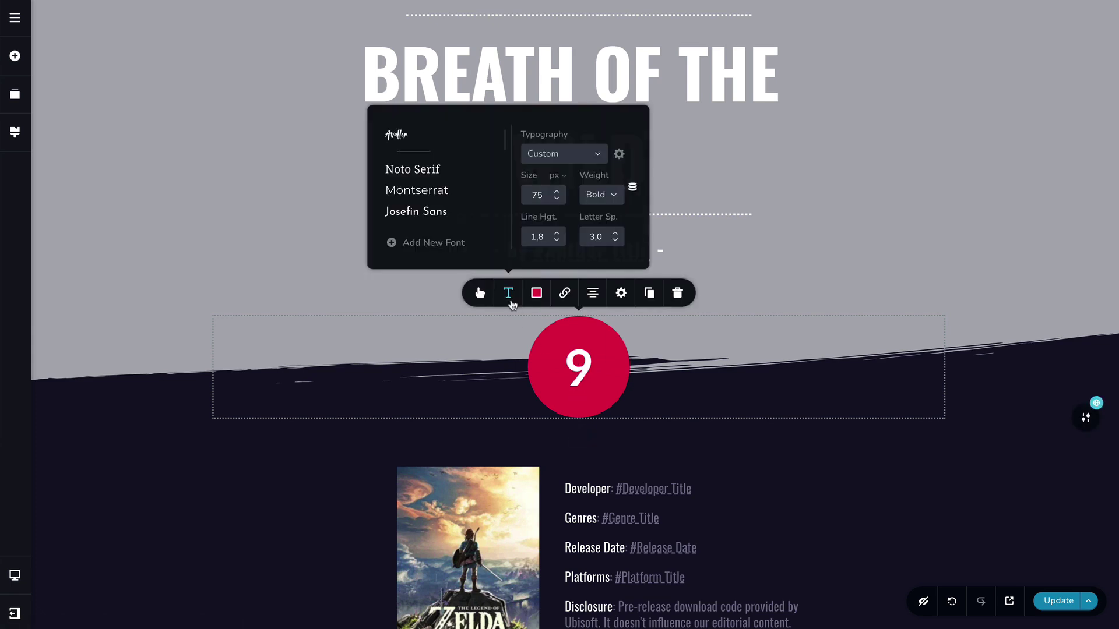
left_click(633, 189)
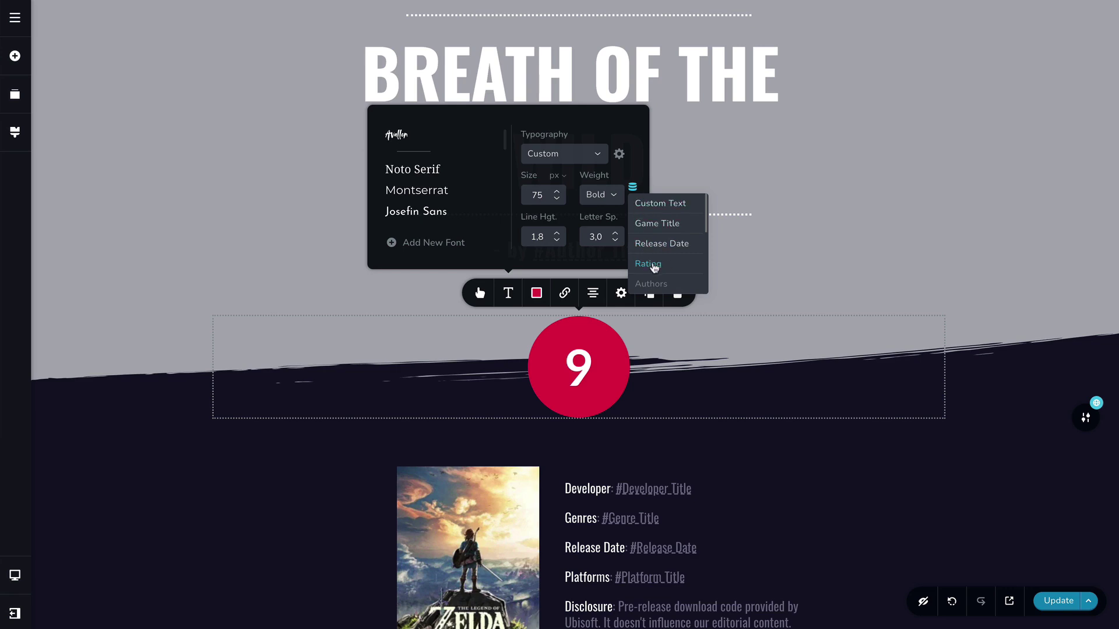
left_click(687, 373)
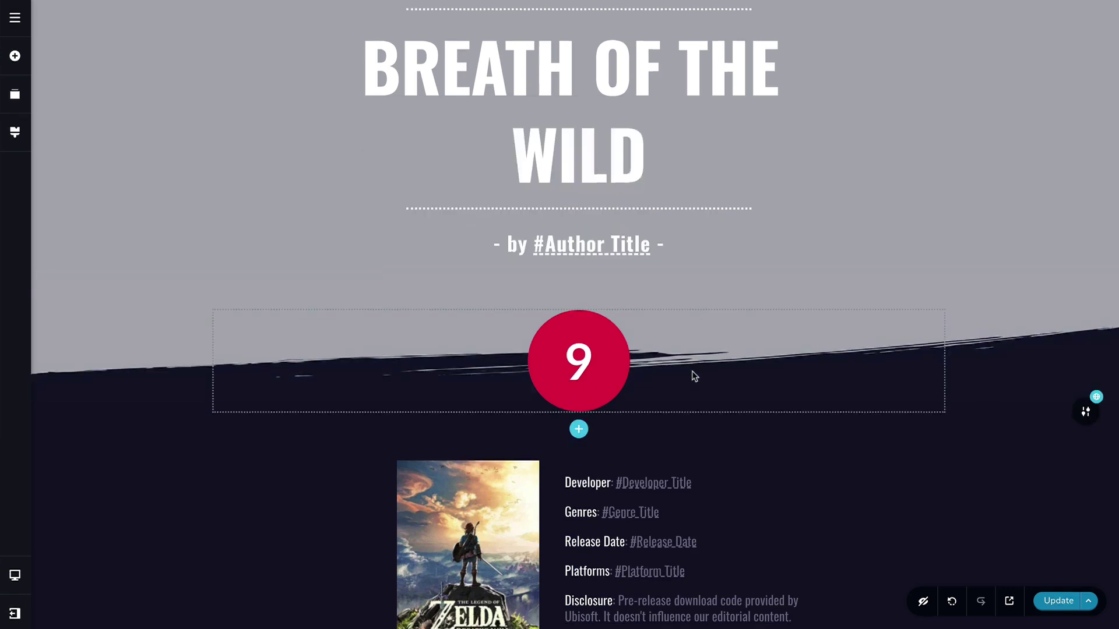
Switch the game cover's dynamic image source to Hero Image and back to Cover Image
scroll(641, 368, "down", 4)
left_click(471, 317)
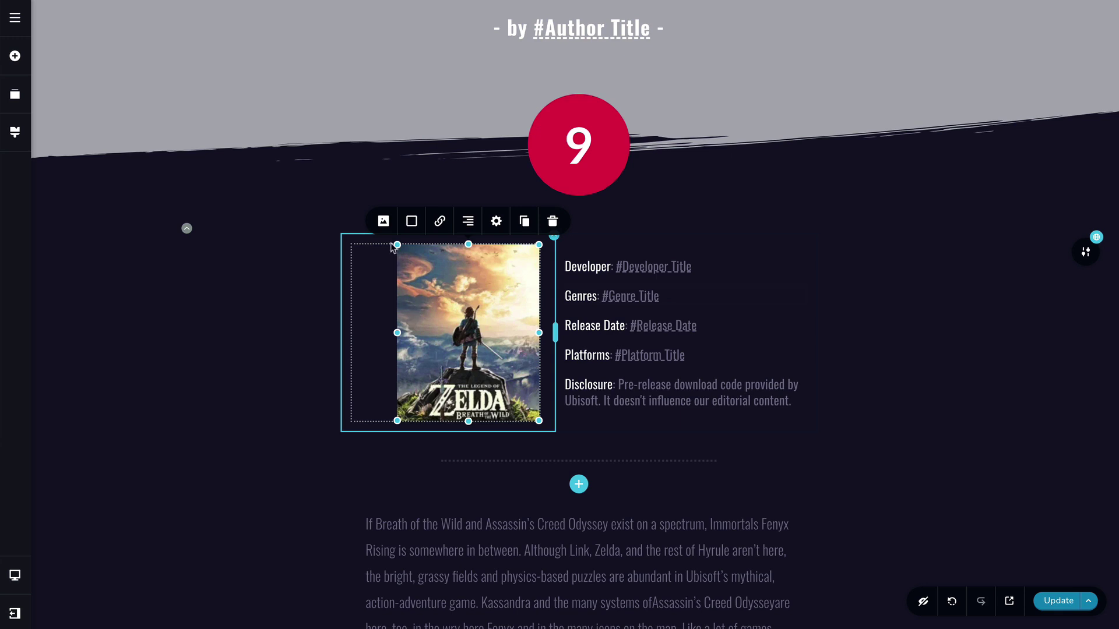
left_click(384, 221)
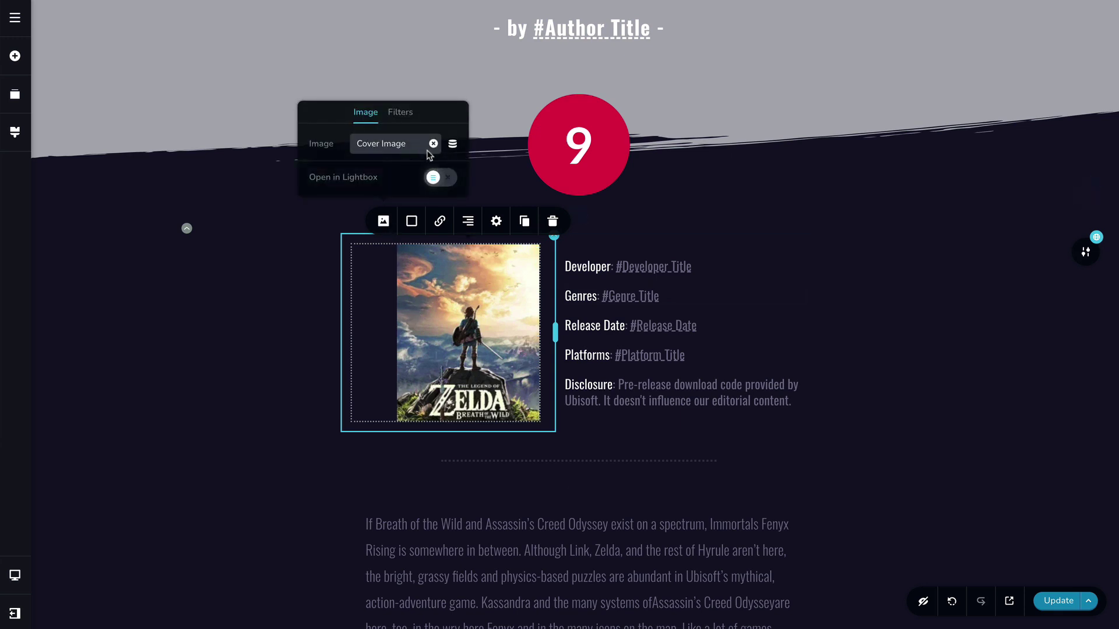
left_click(453, 143)
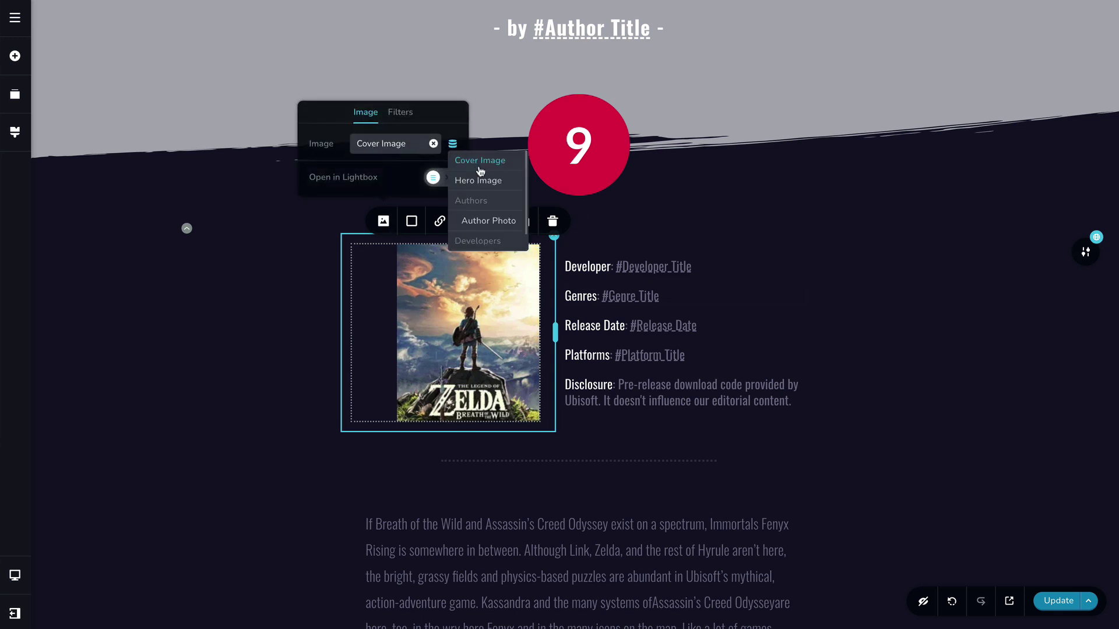
left_click(482, 181)
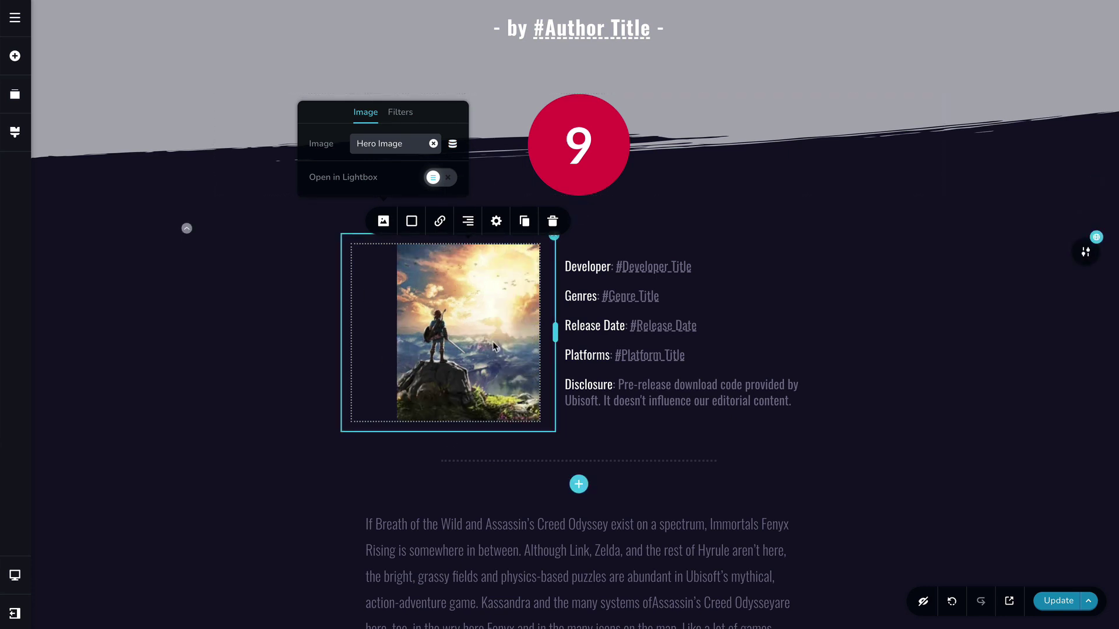
left_click(452, 143)
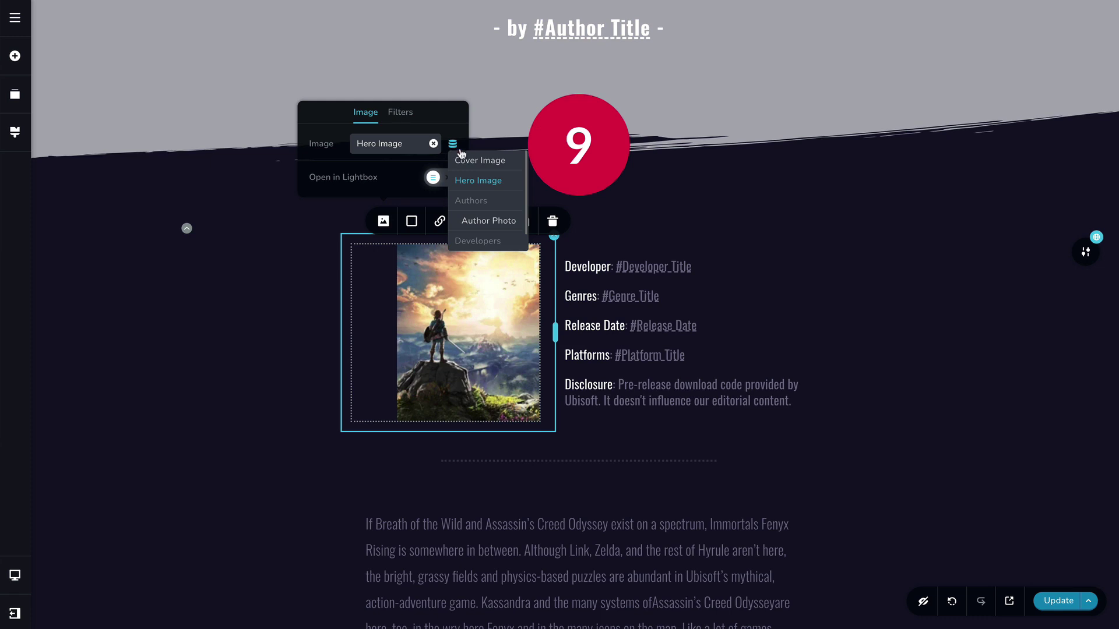
left_click(477, 164)
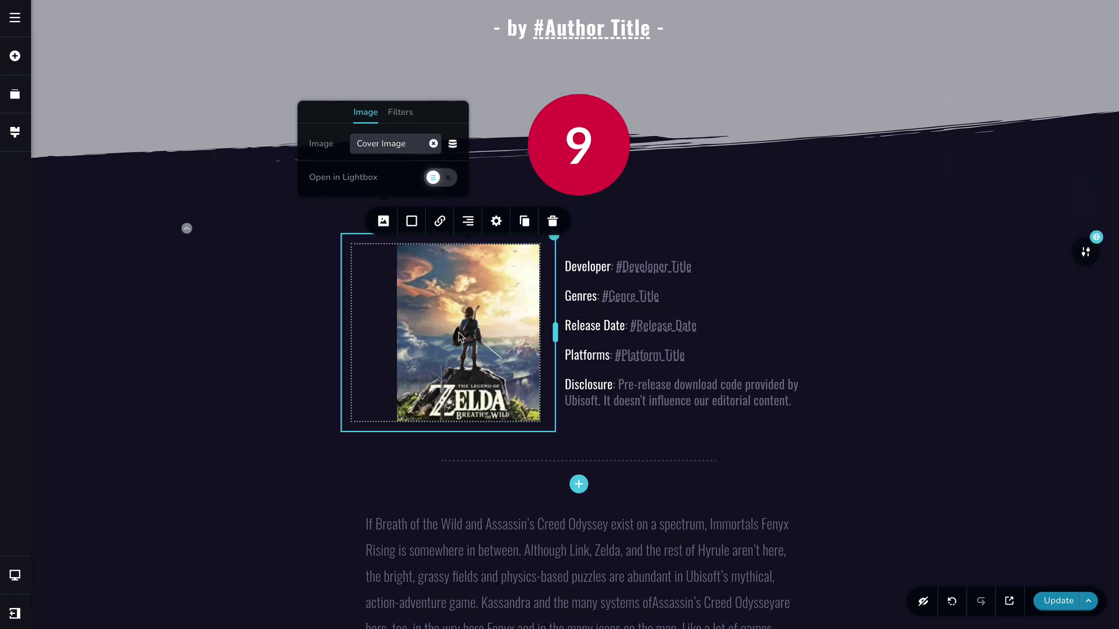
left_click(674, 297)
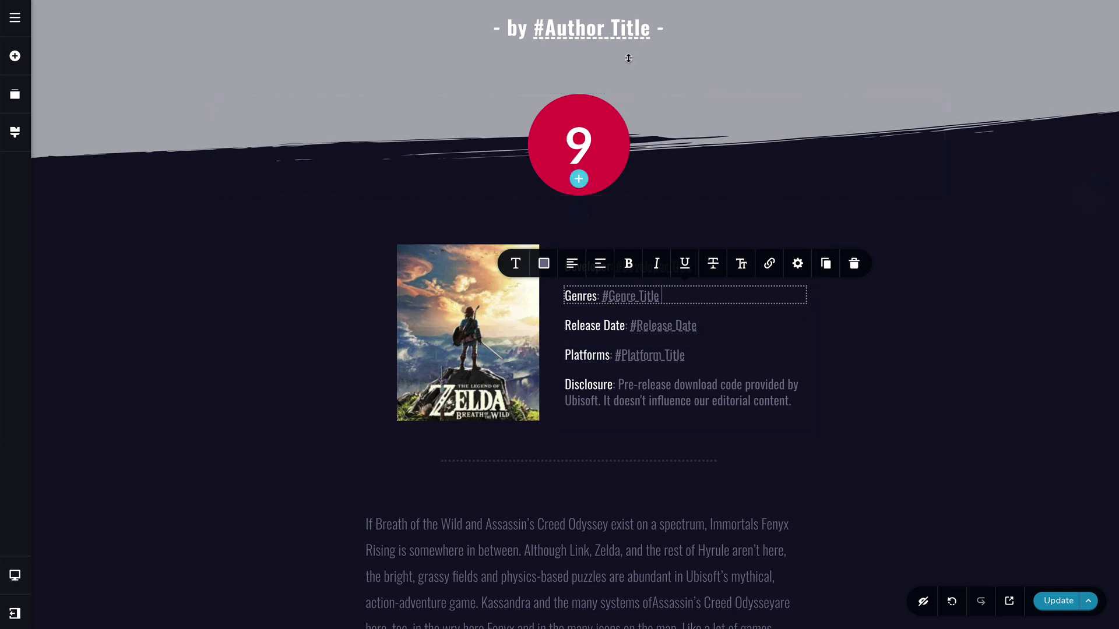
left_click(861, 352)
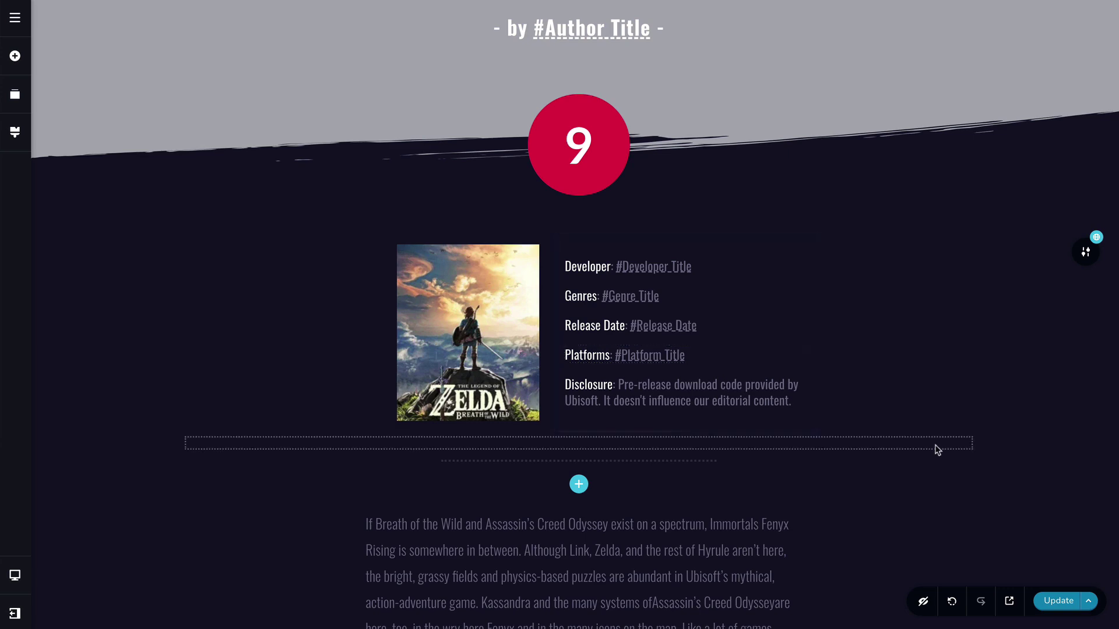
Look through the review body's text blocks and images down to the author box
scroll(937, 449, "down", 6)
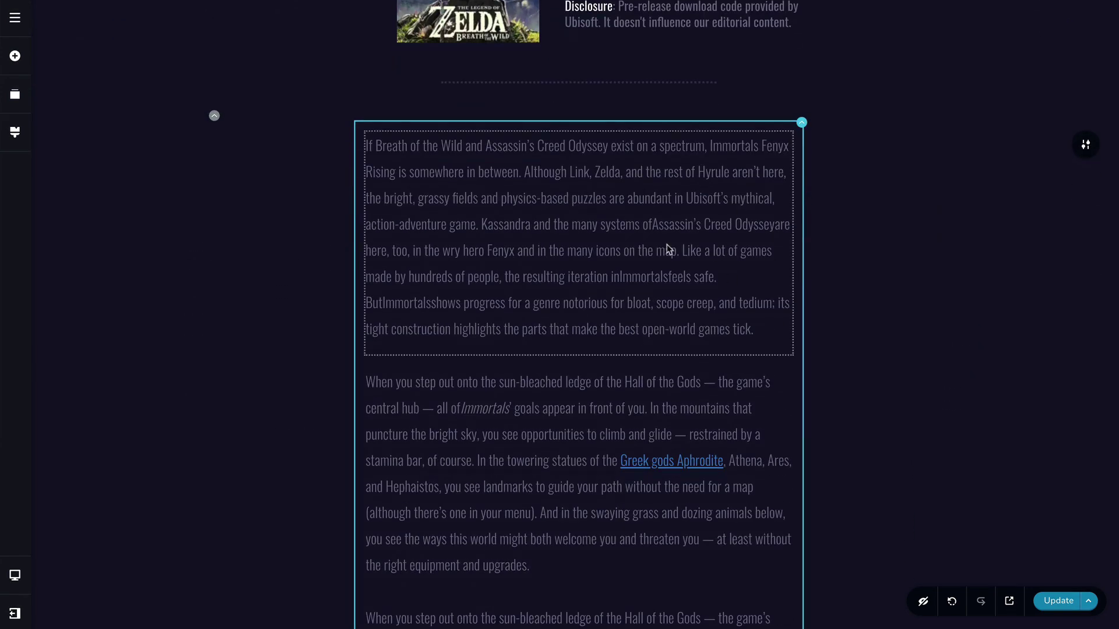
left_click(635, 252)
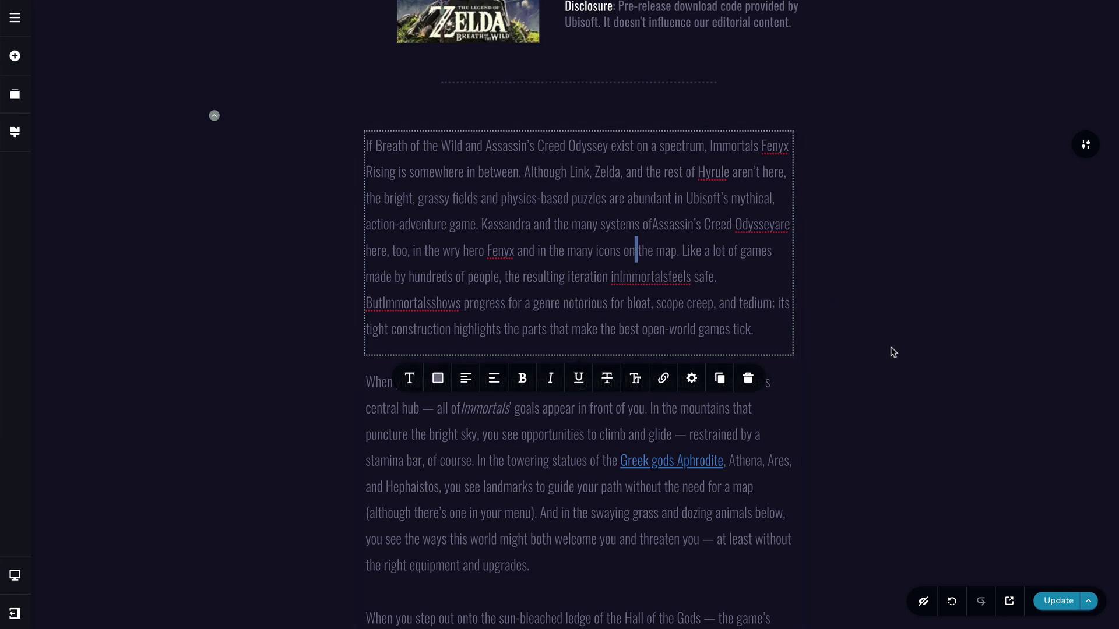
left_click(822, 292)
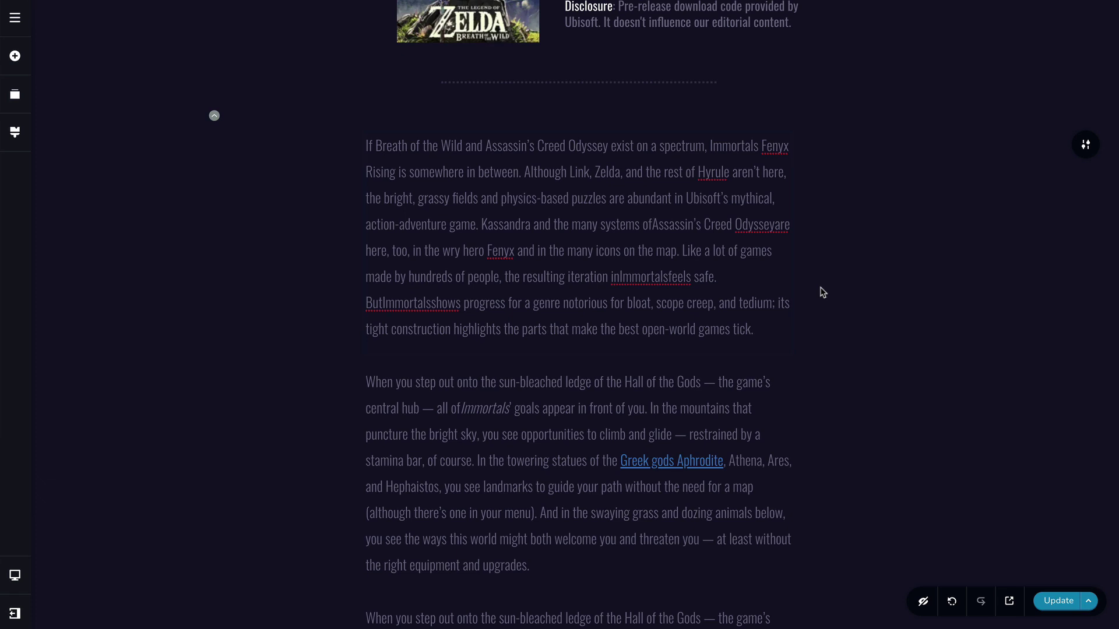
scroll(822, 292, "down", 9)
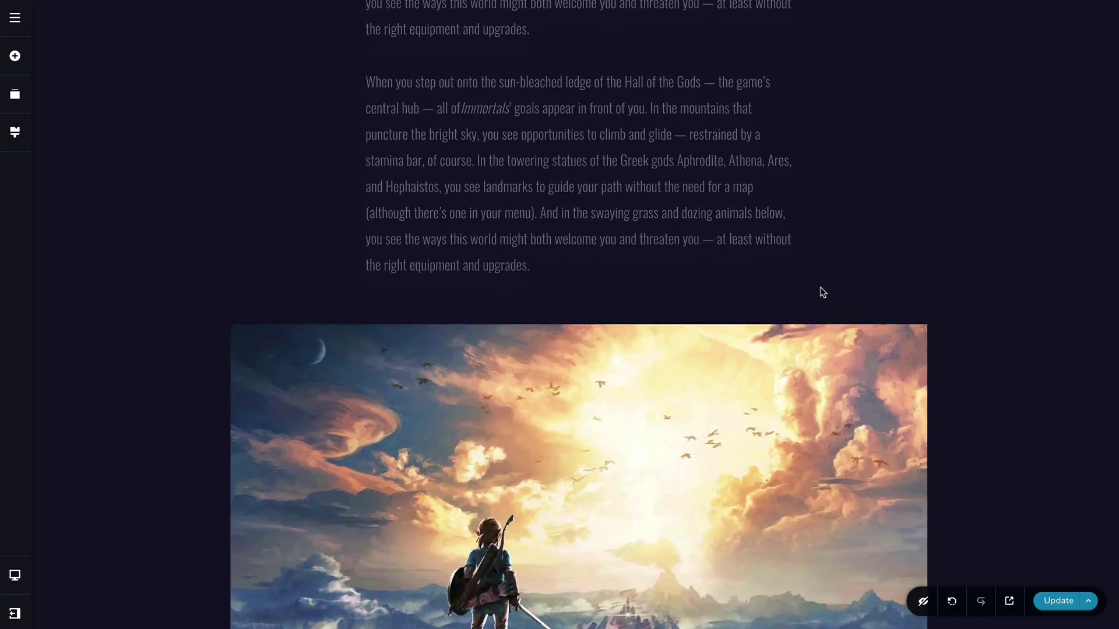
scroll(821, 289, "down", 7)
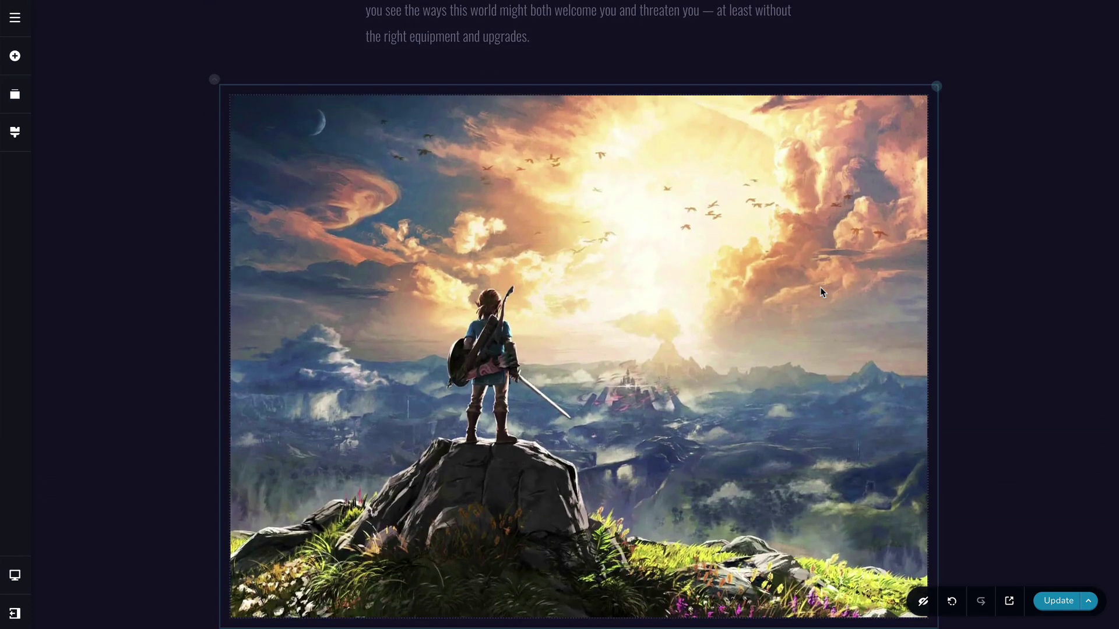
scroll(819, 287, "down", 4)
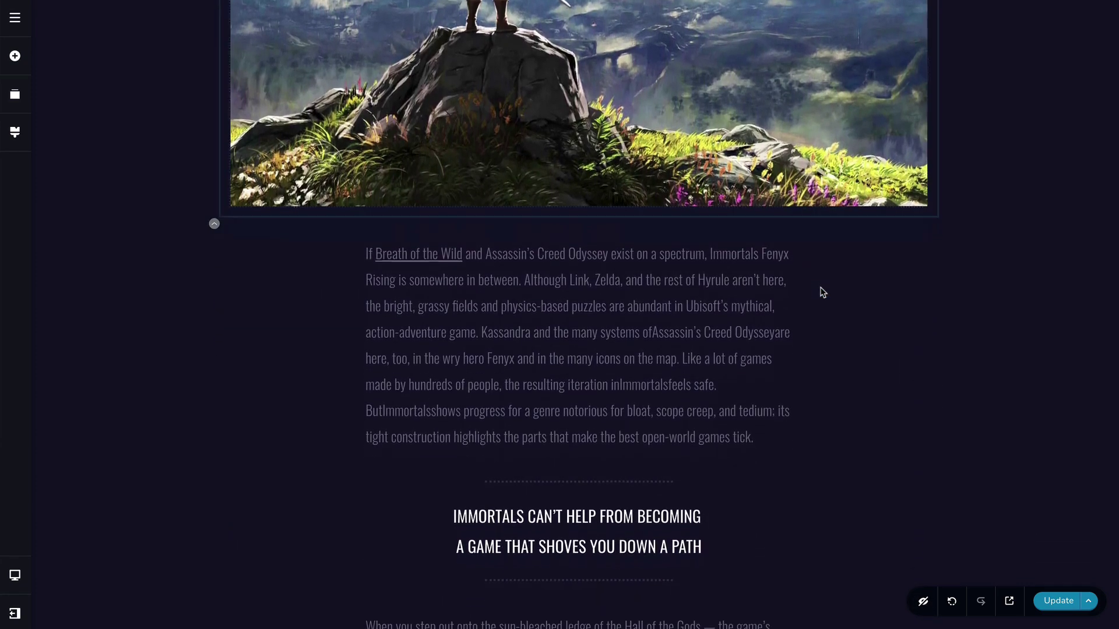
scroll(811, 348, "down", 17)
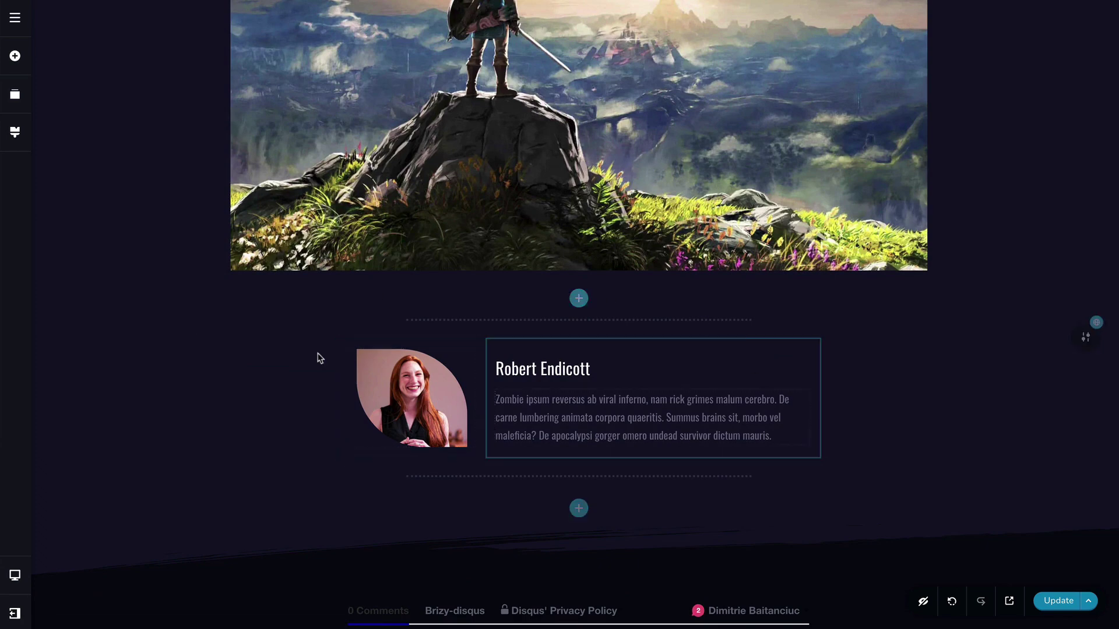
Check the Authors dynamic fields available for the name heading in the author box
left_click(550, 368)
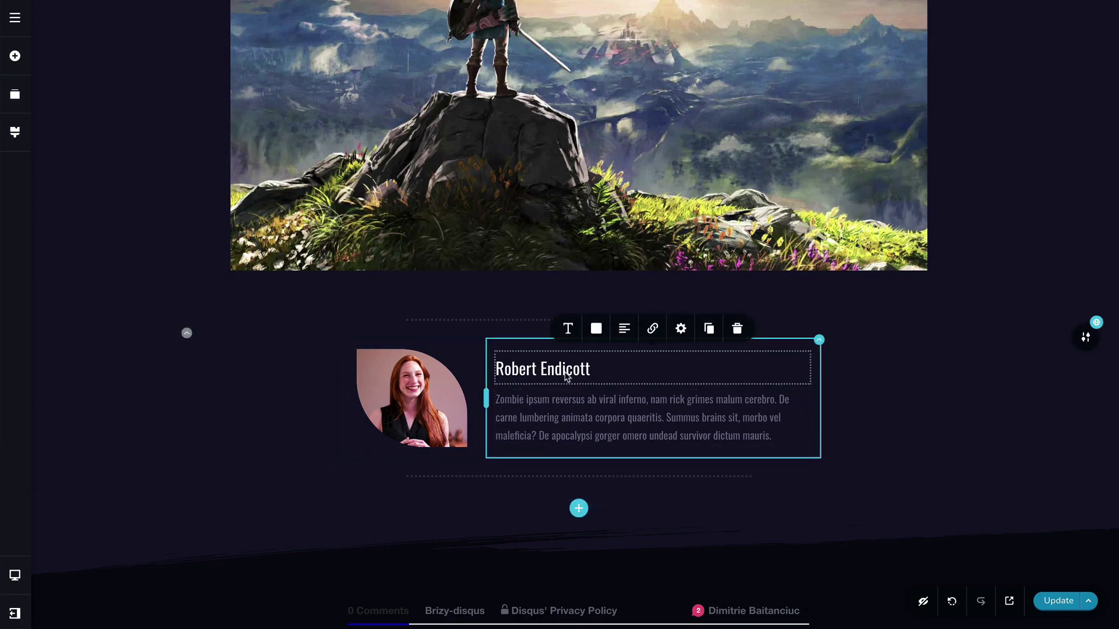
left_click(567, 329)
left_click(692, 222)
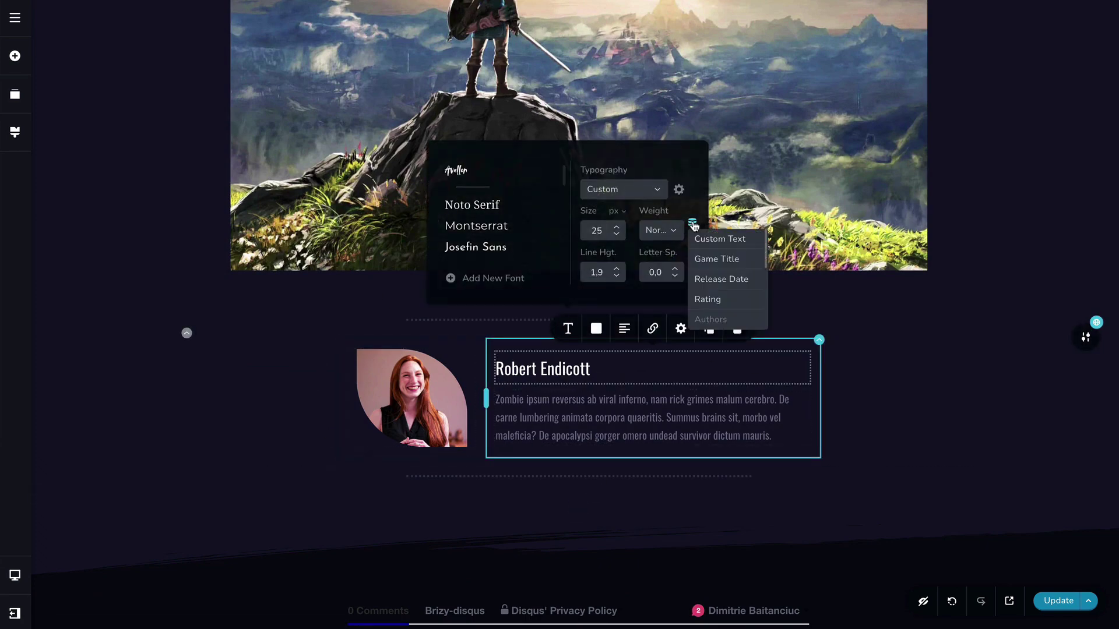
scroll(714, 265, "down", 2)
scroll(714, 266, "down", 1)
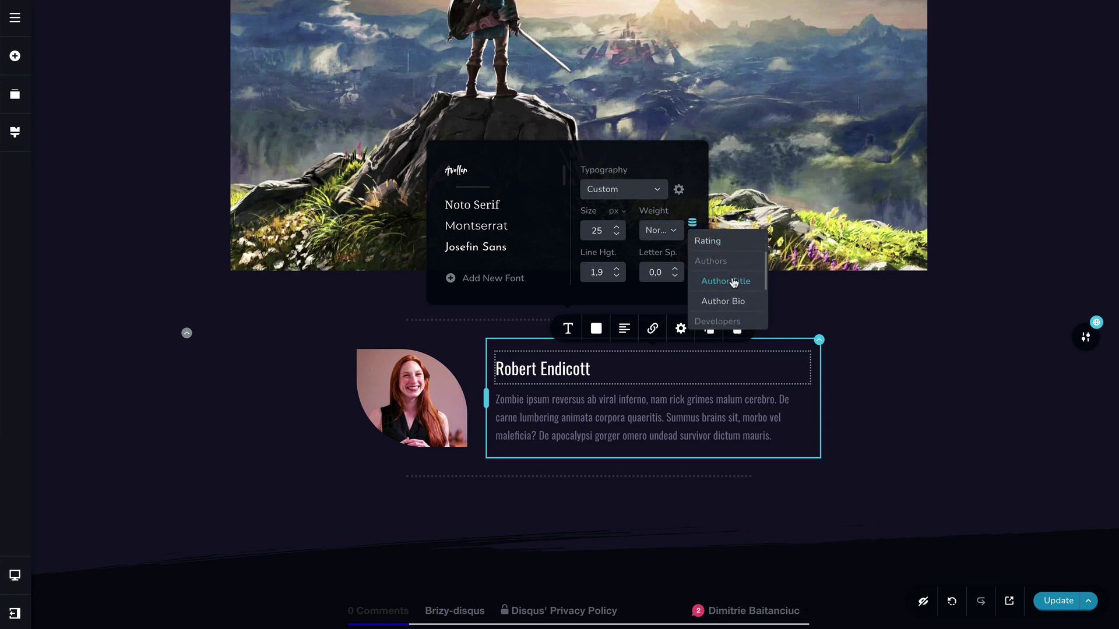
left_click(837, 409)
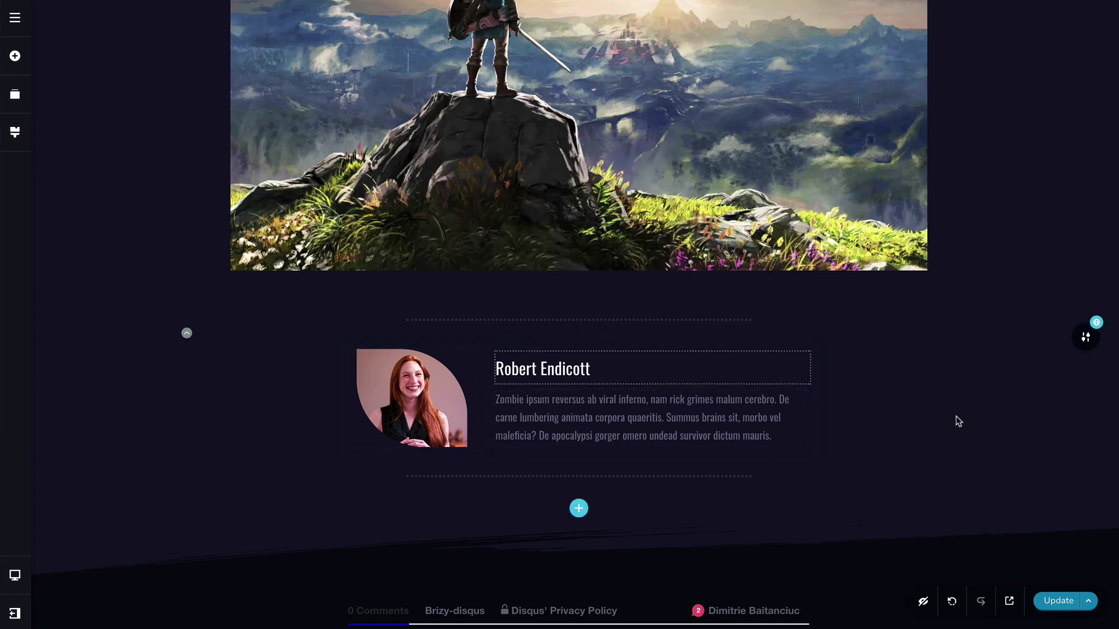
Look over the Disqus comments block beneath the author box
scroll(837, 401, "down", 3)
scroll(840, 401, "down", 1)
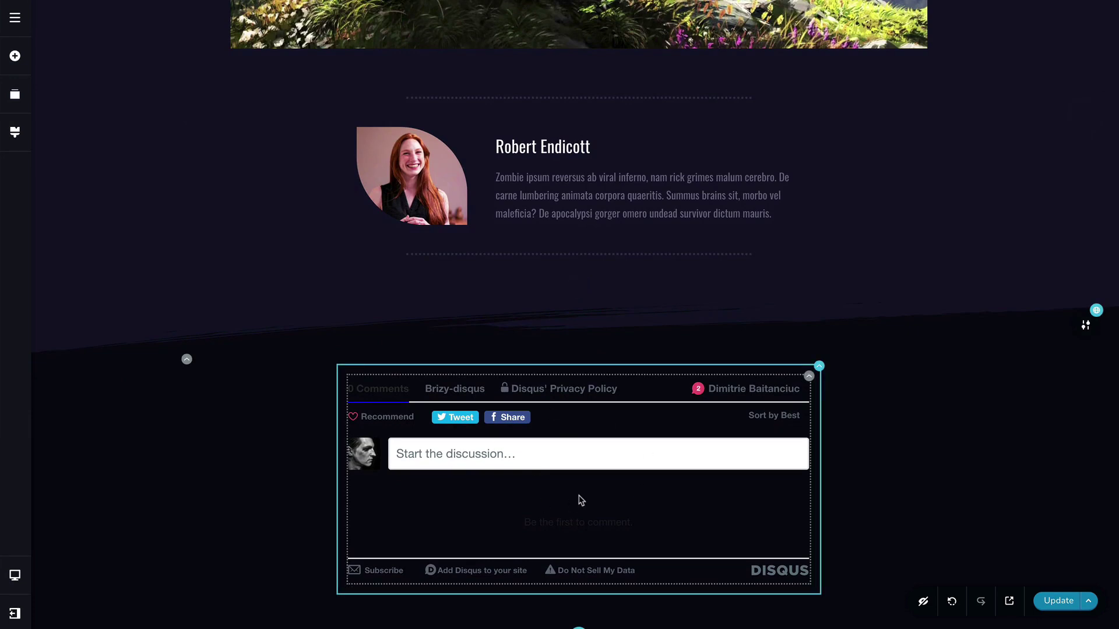
scroll(647, 475, "down", 1)
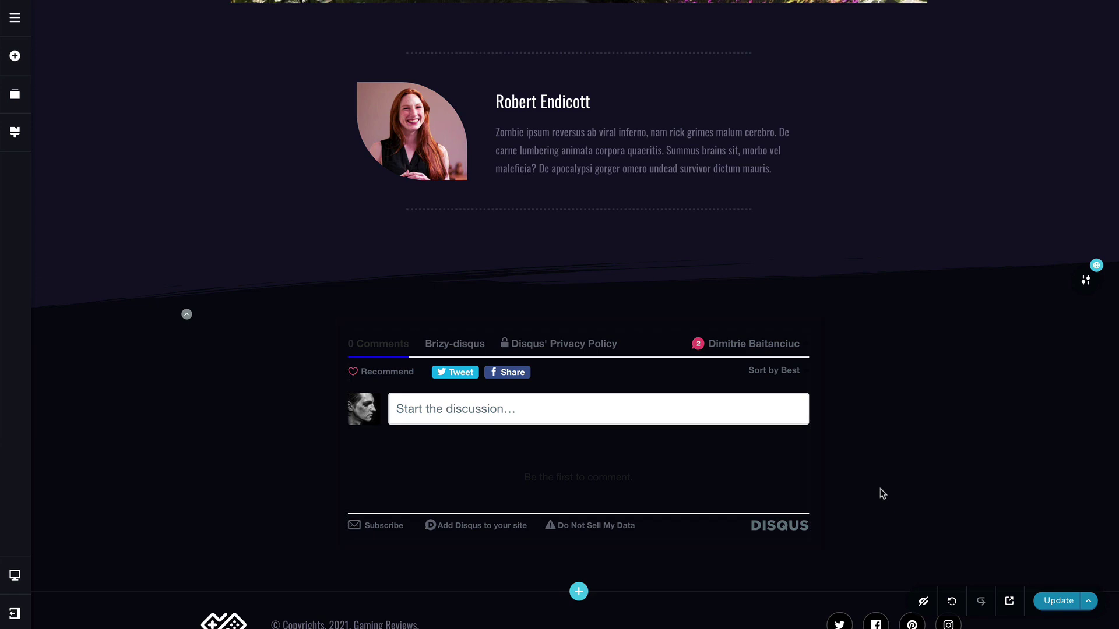
Inspect the hero block's display conditions, including the content types and the specific games available
scroll(774, 377, "up", 20)
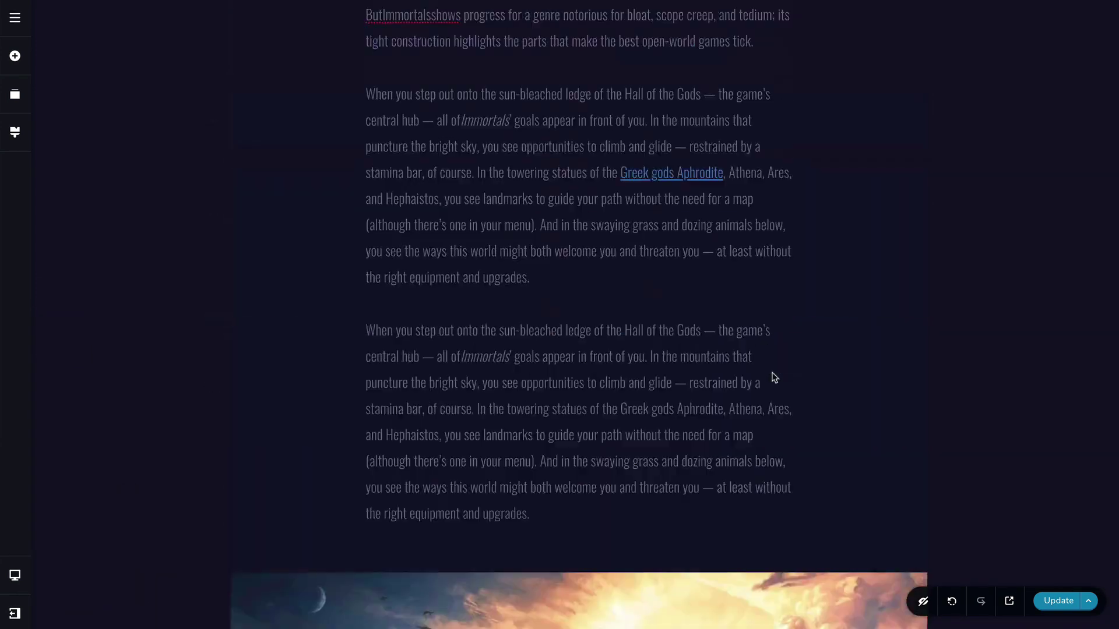
scroll(773, 376, "up", 7)
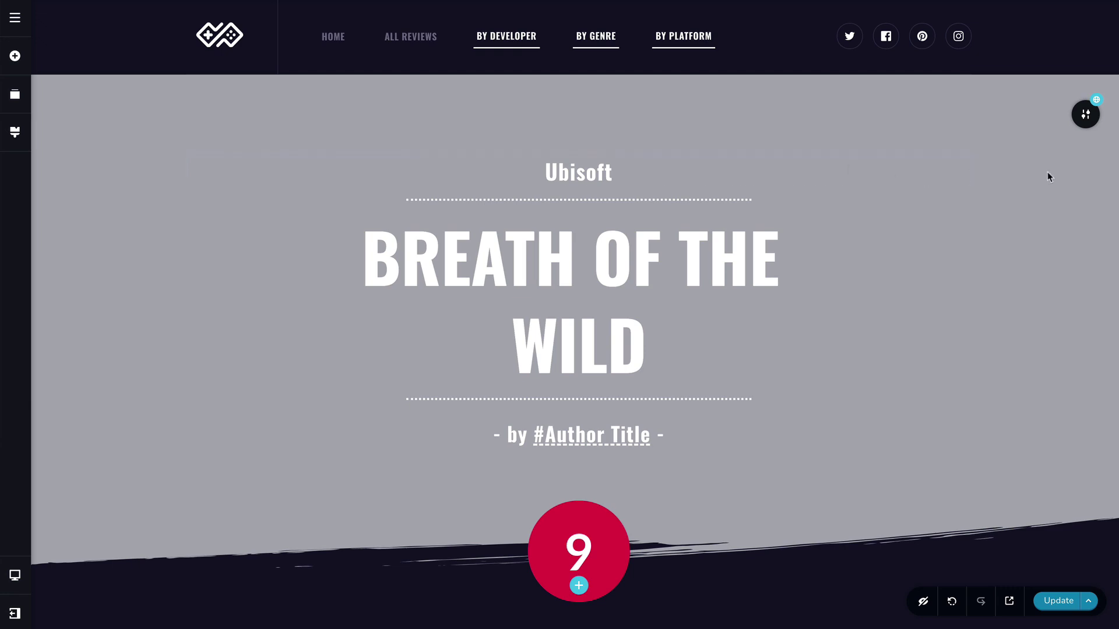
left_click(1085, 114)
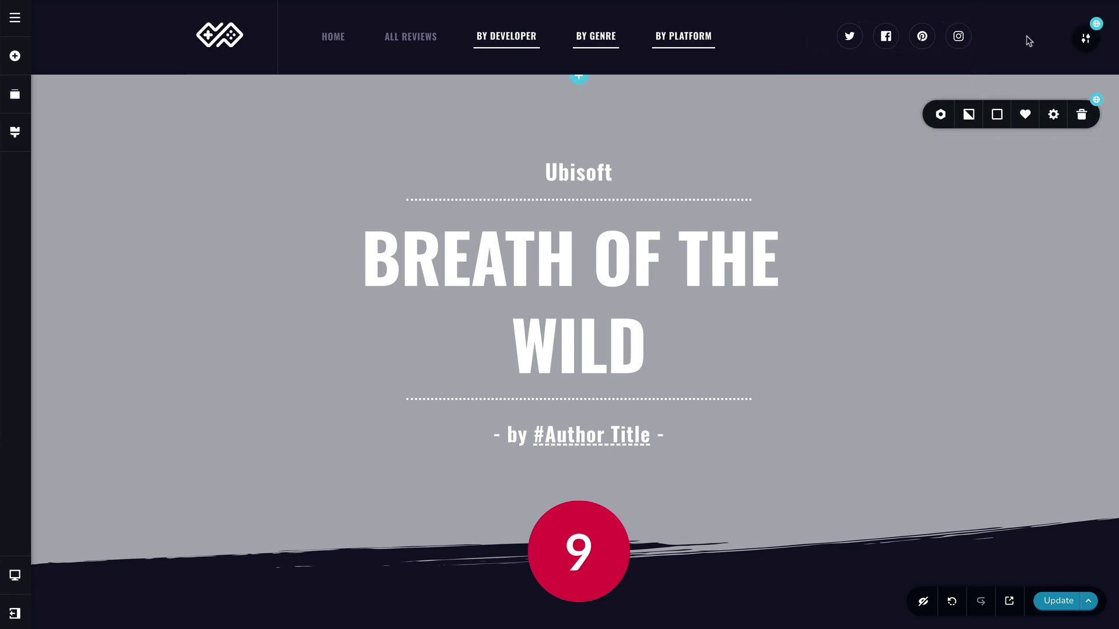
left_click(941, 115)
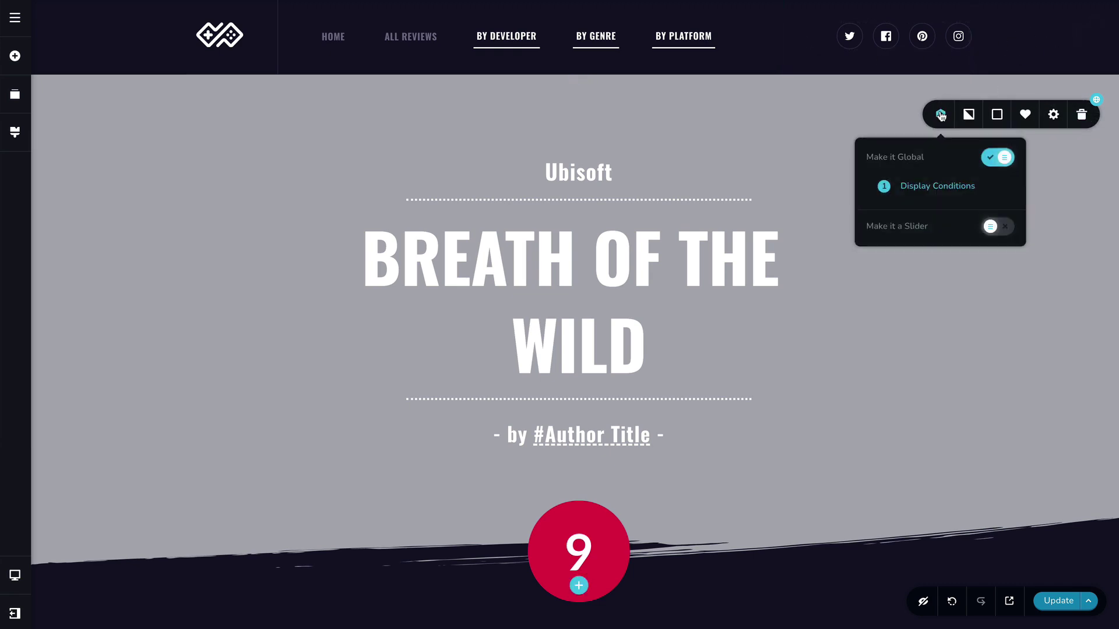
left_click(922, 189)
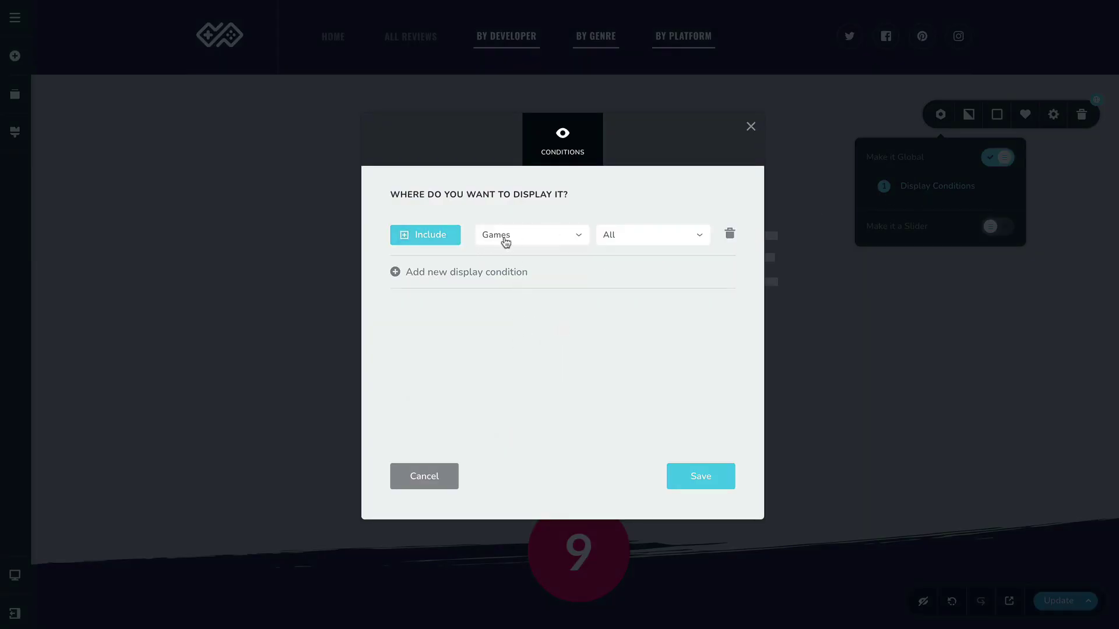
left_click(537, 239)
left_click(507, 319)
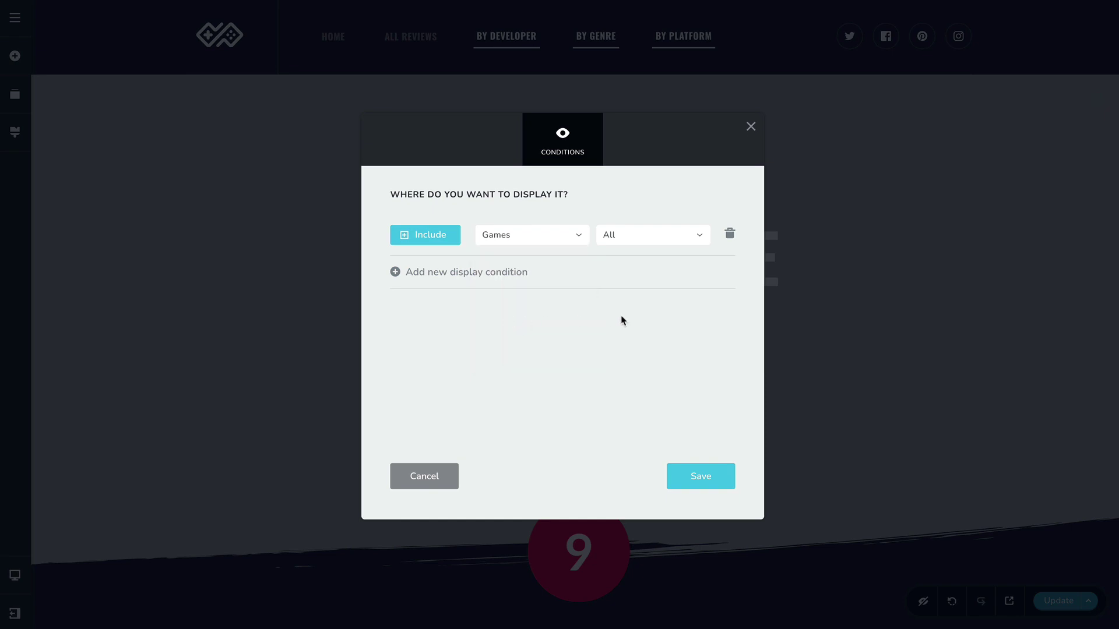
left_click(653, 242)
scroll(661, 295, "down", 2)
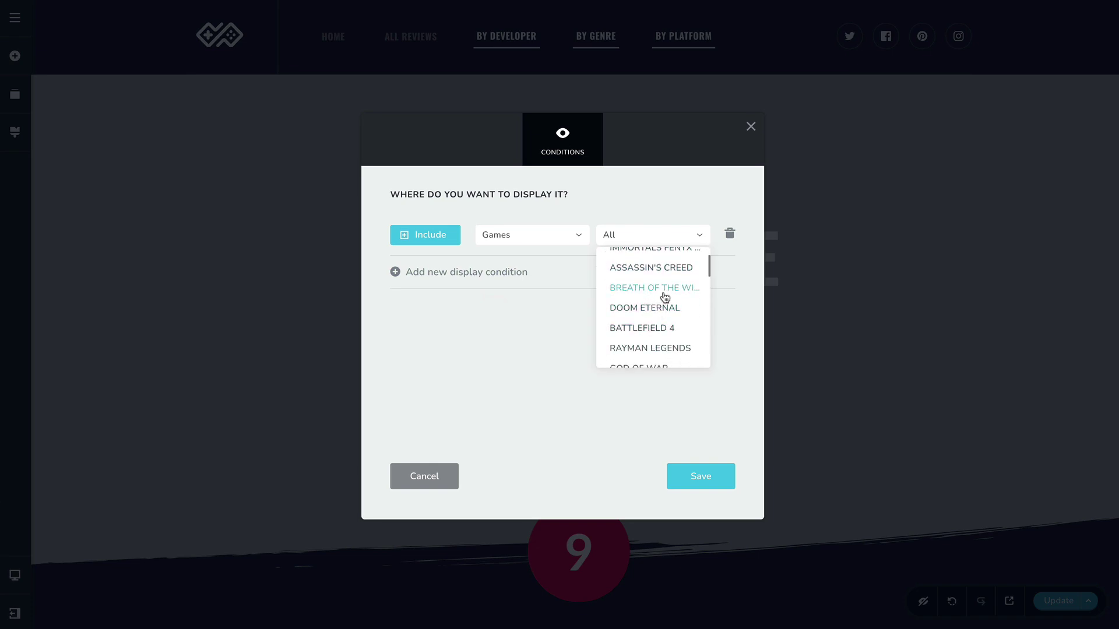
left_click(519, 312)
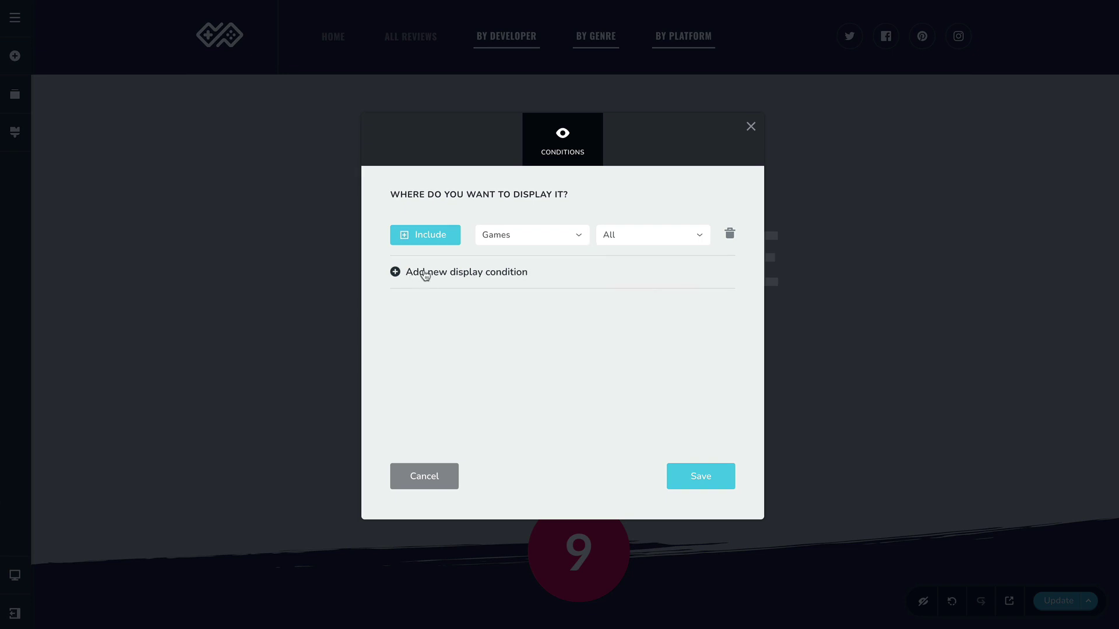
Add a display condition excluding the game Breath of the Wild, delete it again and close the conditions dialog
left_click(420, 272)
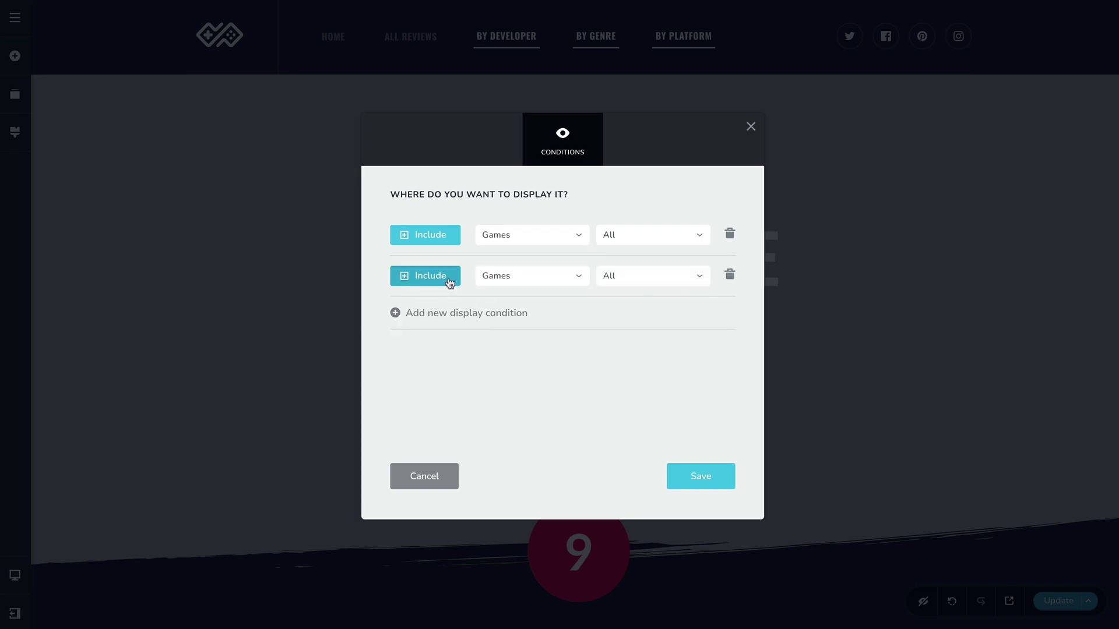
left_click(449, 282)
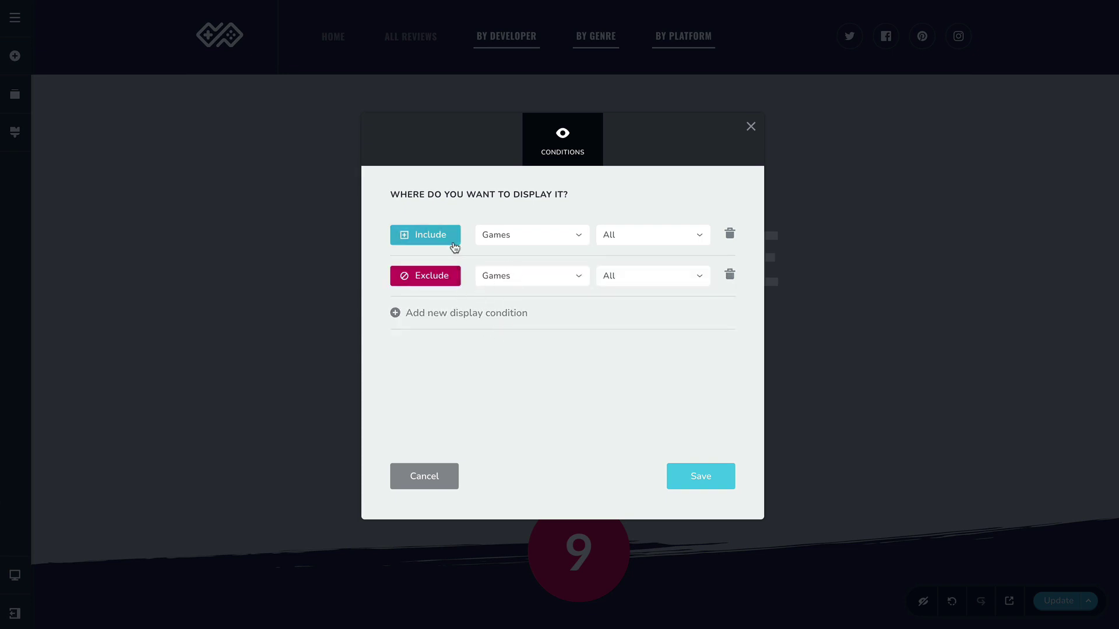
left_click(666, 280)
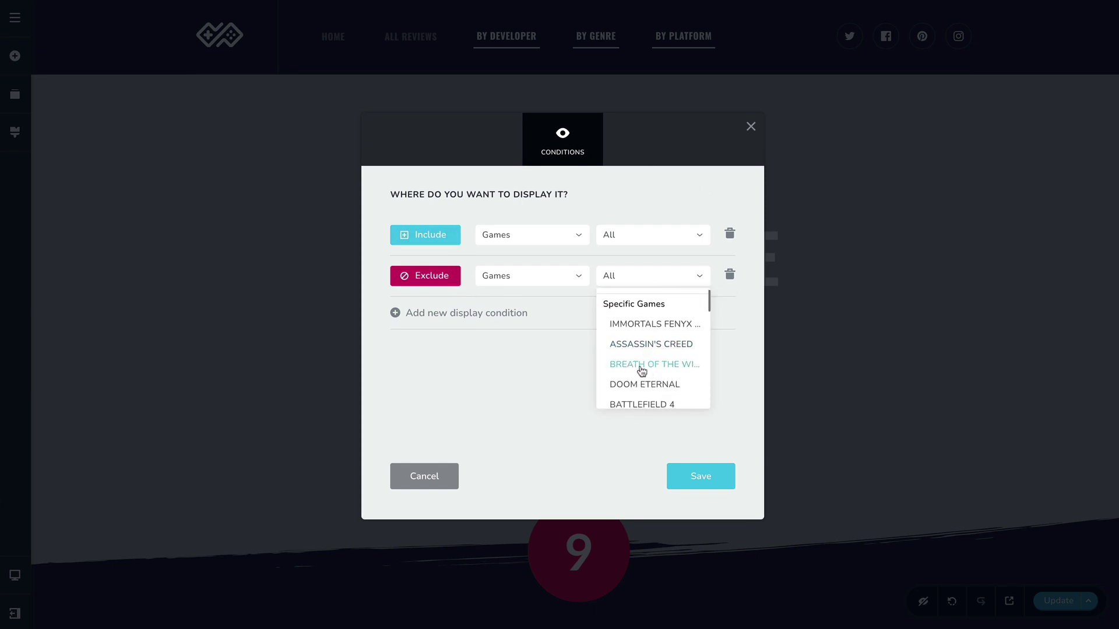
left_click(644, 366)
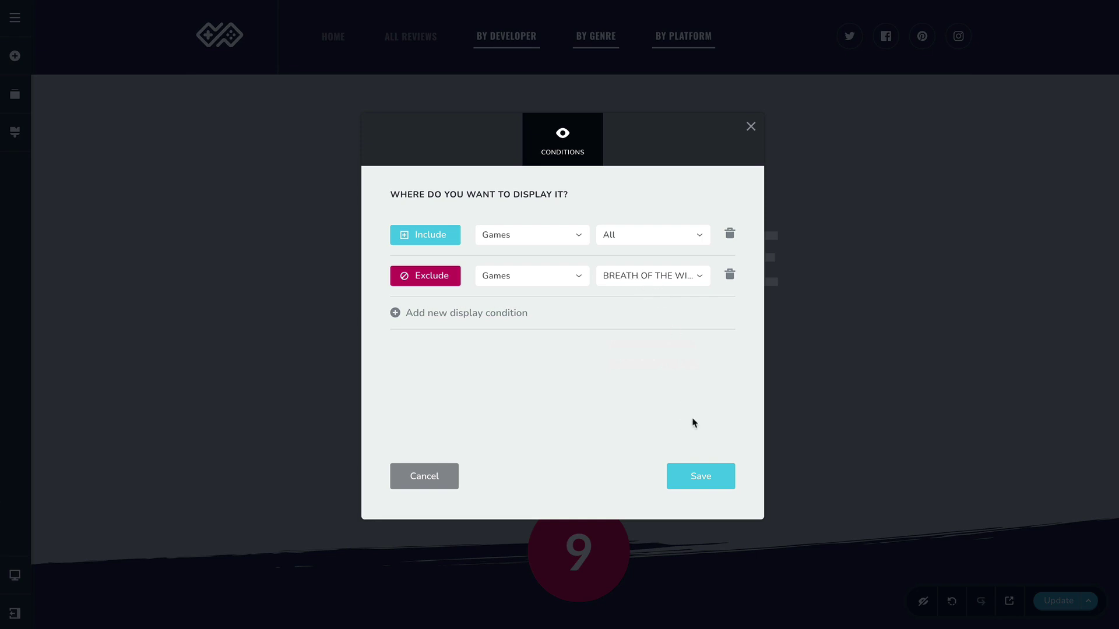
left_click(731, 278)
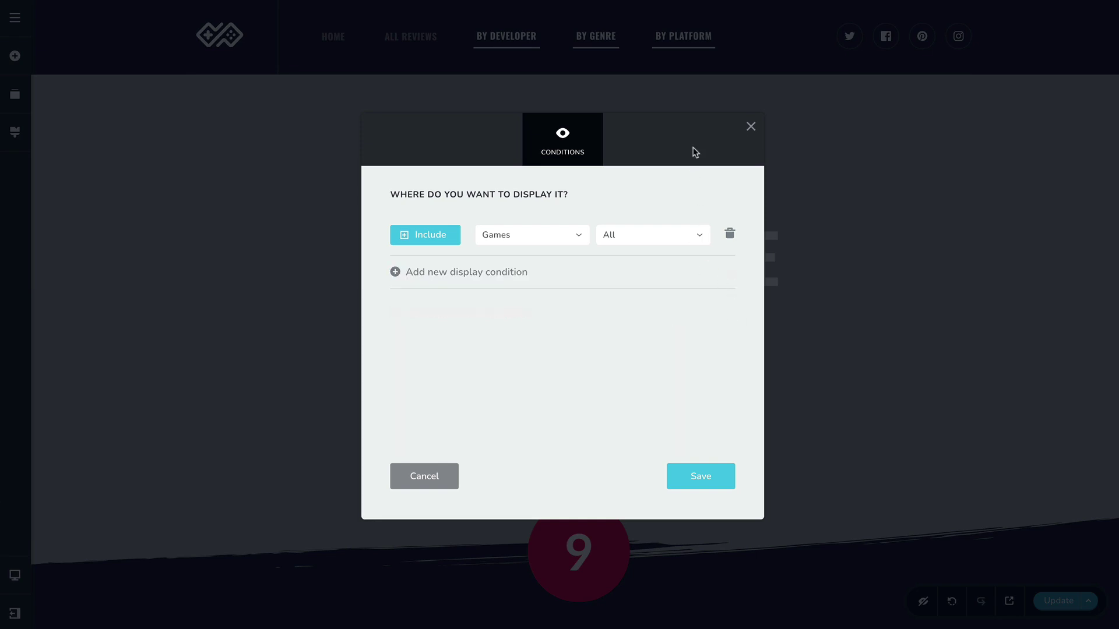
left_click(751, 126)
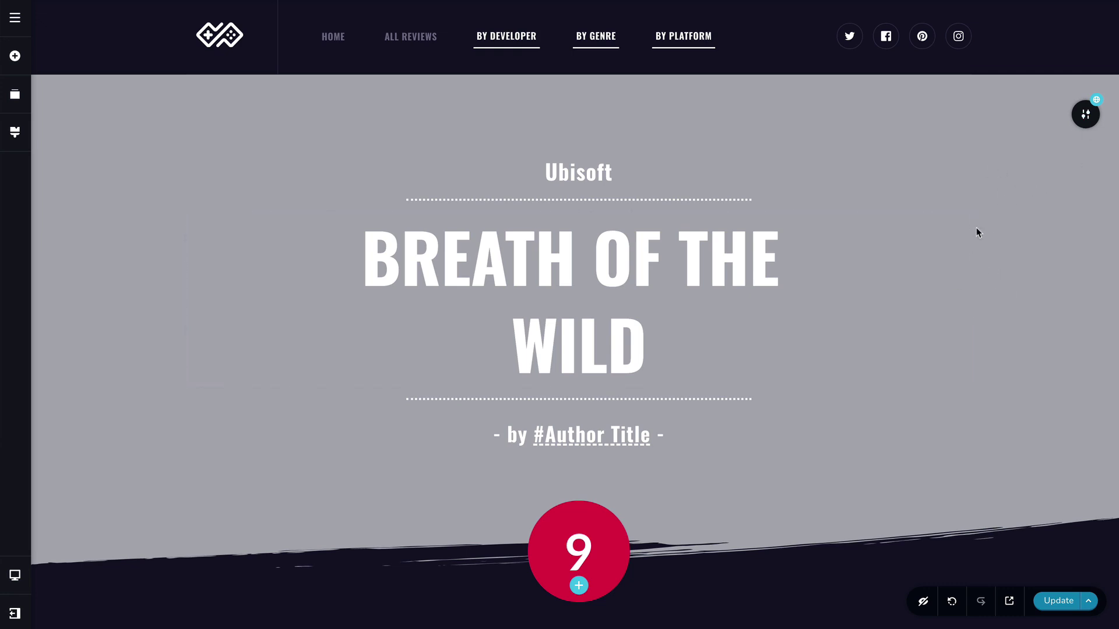
Check the display conditions of the global block holding the game cover and details
scroll(984, 264, "down", 1)
scroll(984, 263, "up", 1)
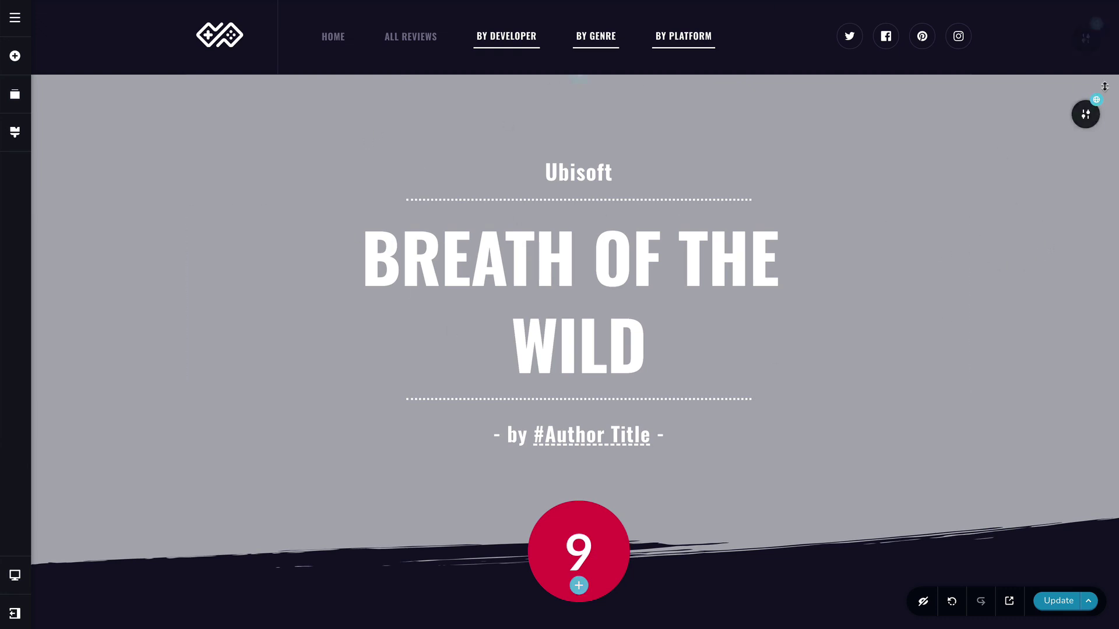
scroll(1012, 250, "down", 3)
scroll(1012, 249, "down", 4)
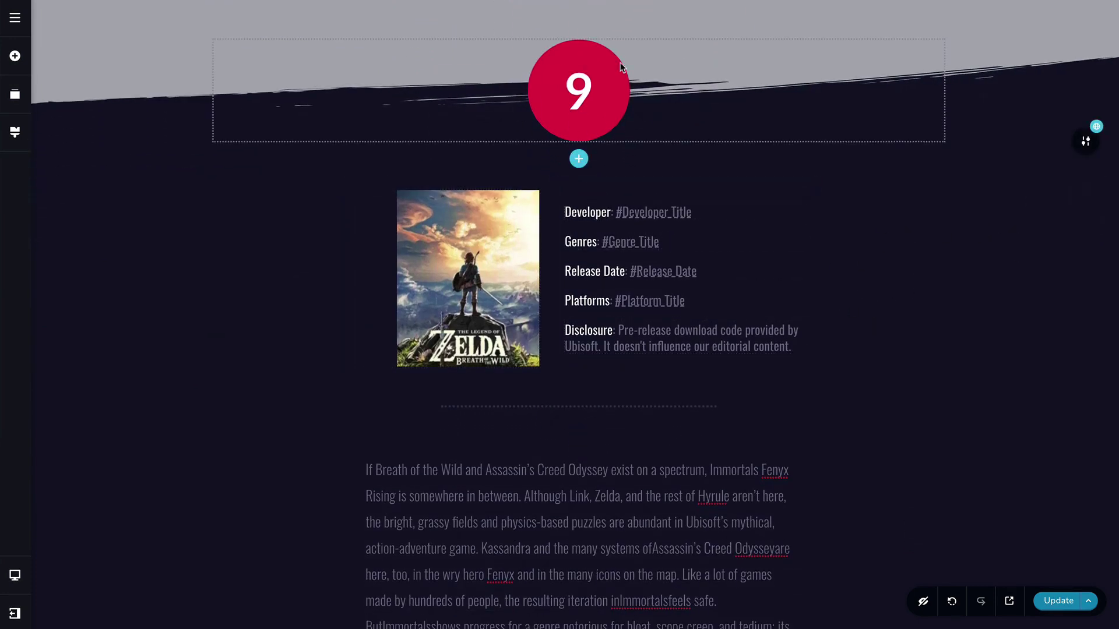
mouse_move(1085, 141)
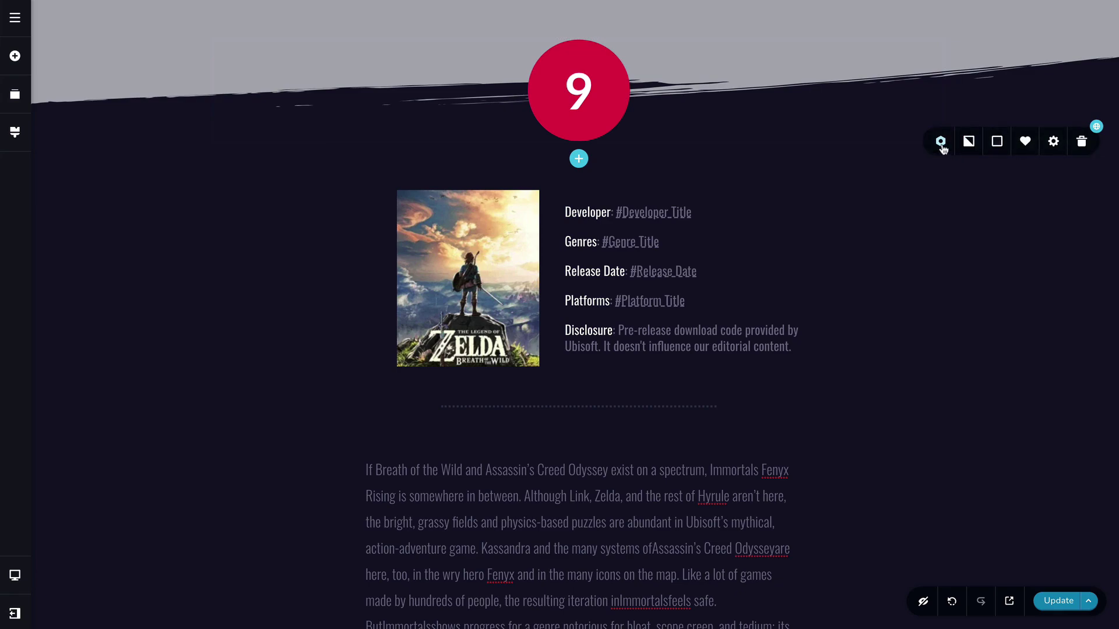
left_click(940, 141)
left_click(944, 214)
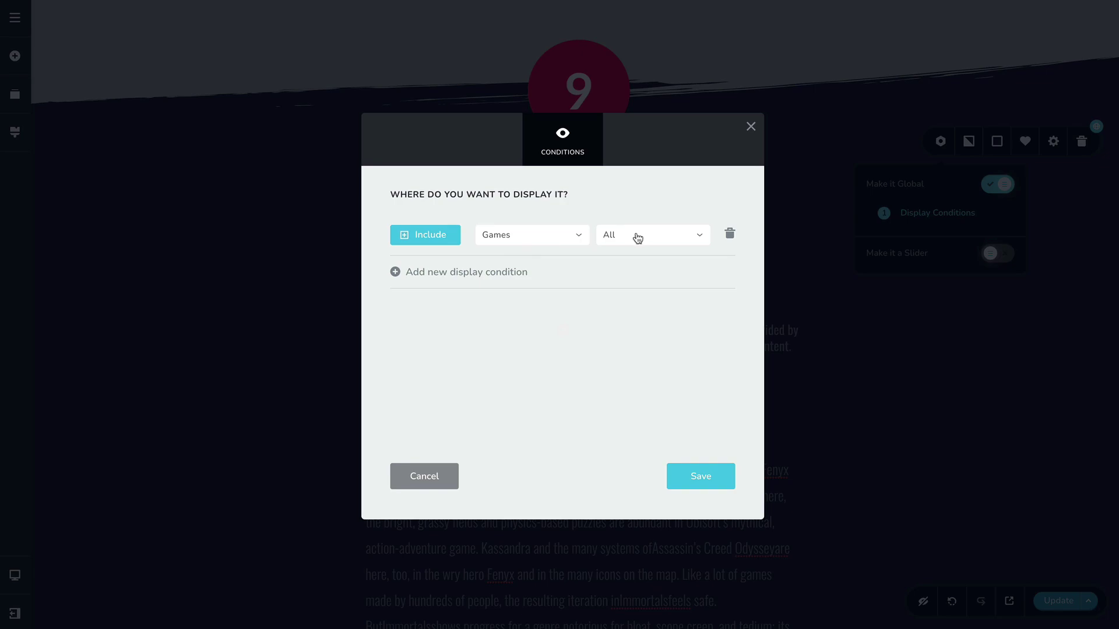
left_click(750, 127)
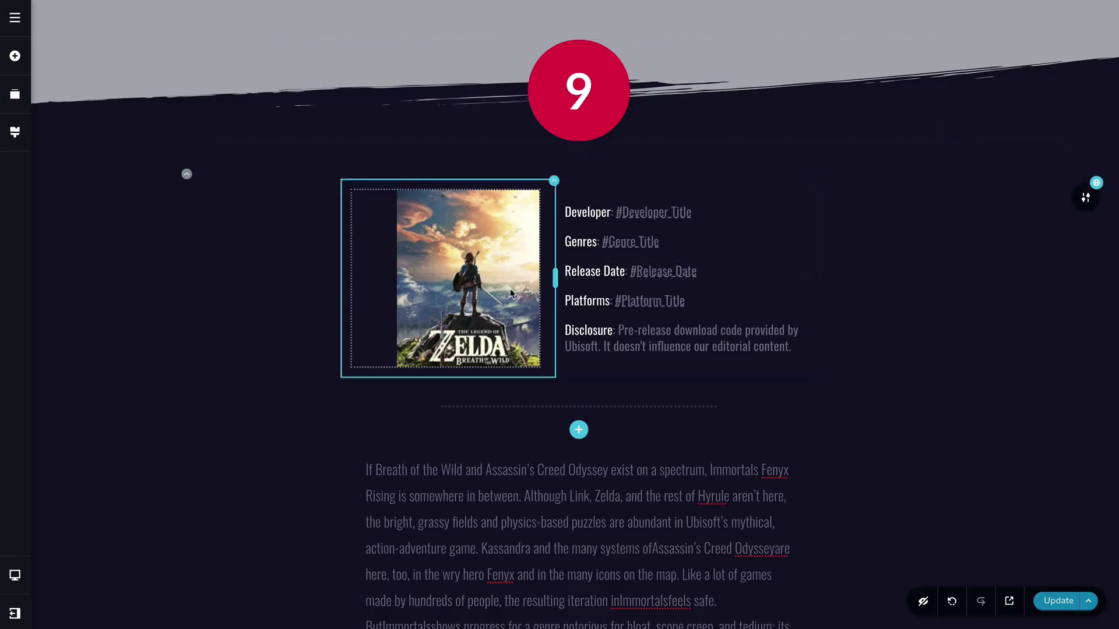
Check the block settings of the review text section below the game details
scroll(904, 304, "down", 2)
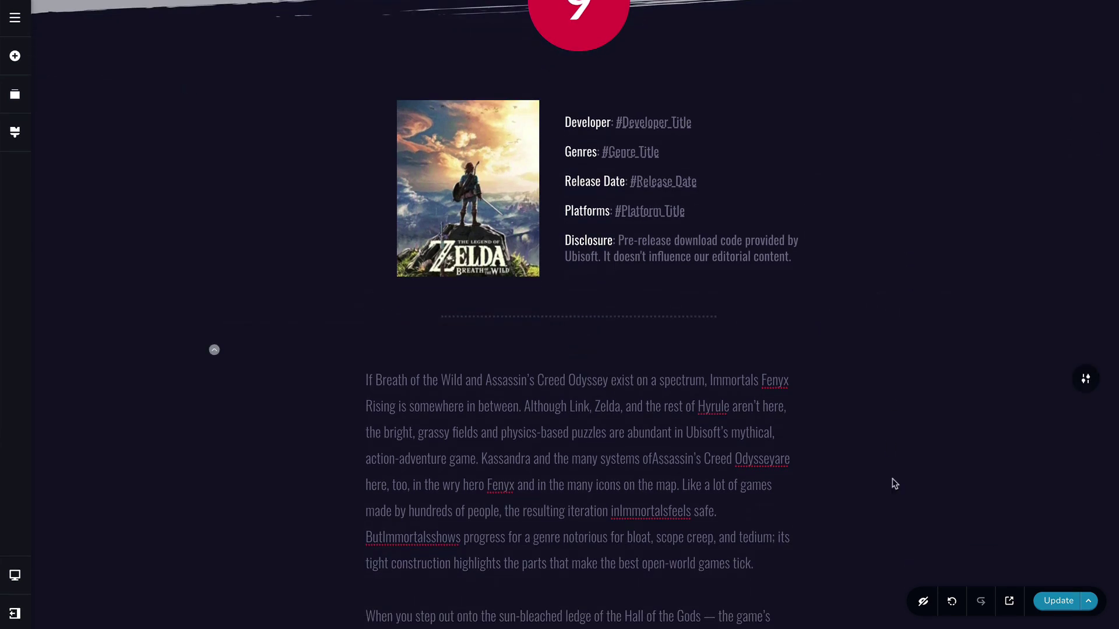
left_click(1090, 380)
left_click(912, 379)
scroll(857, 447, "down", 1)
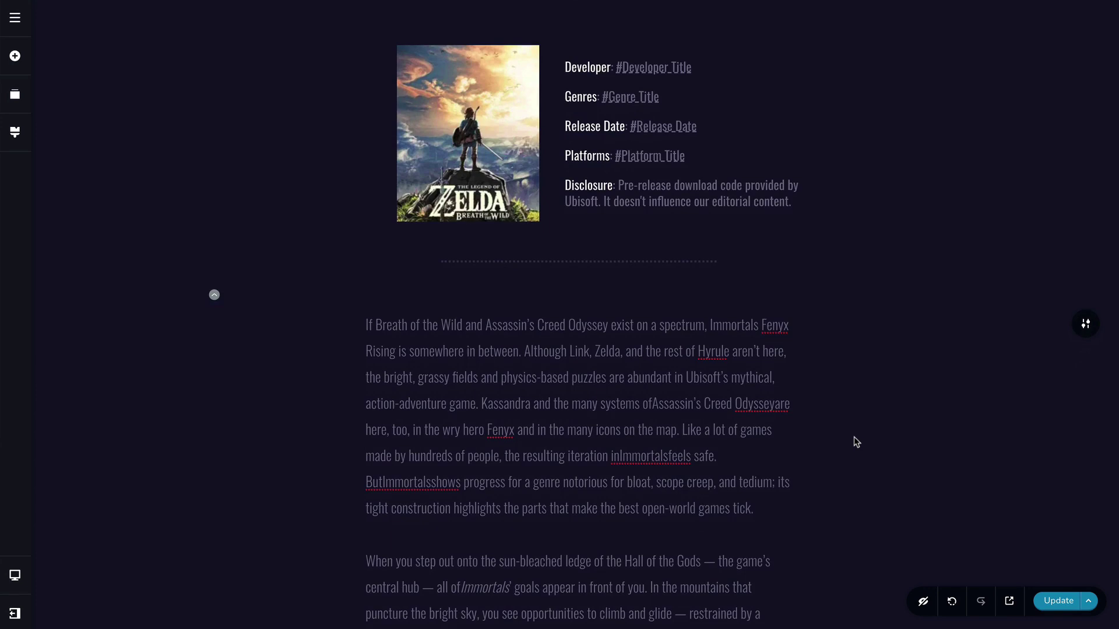
scroll(856, 442, "down", 8)
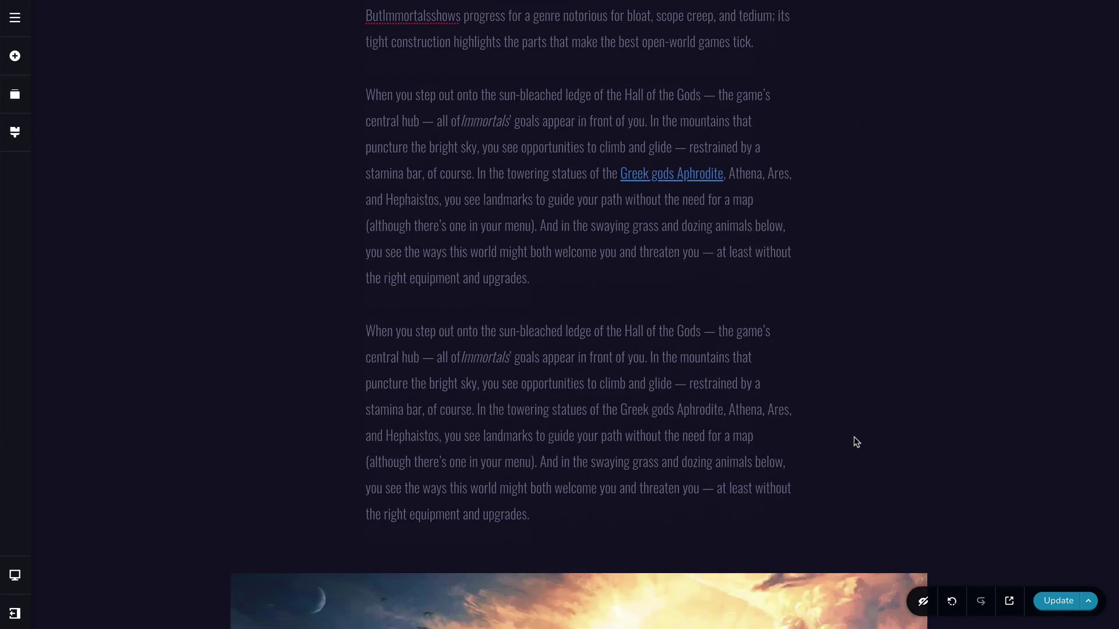
Check the display conditions of the global author block below the review's closing image, and close the conditions dialog
scroll(856, 249, "down", 10)
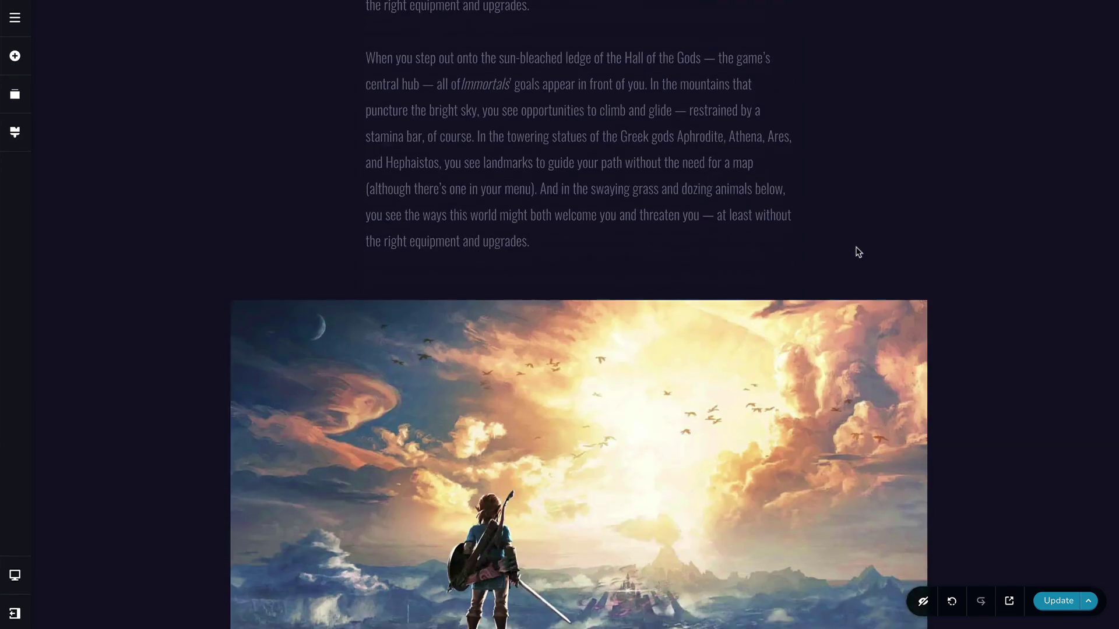
scroll(855, 247, "down", 17)
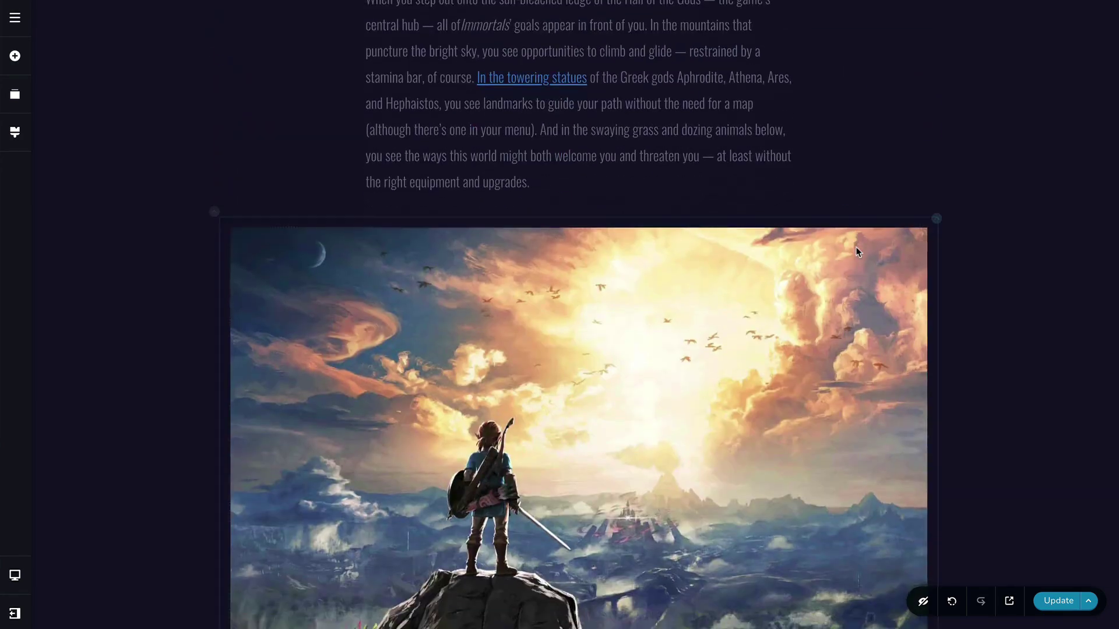
scroll(856, 252, "down", 4)
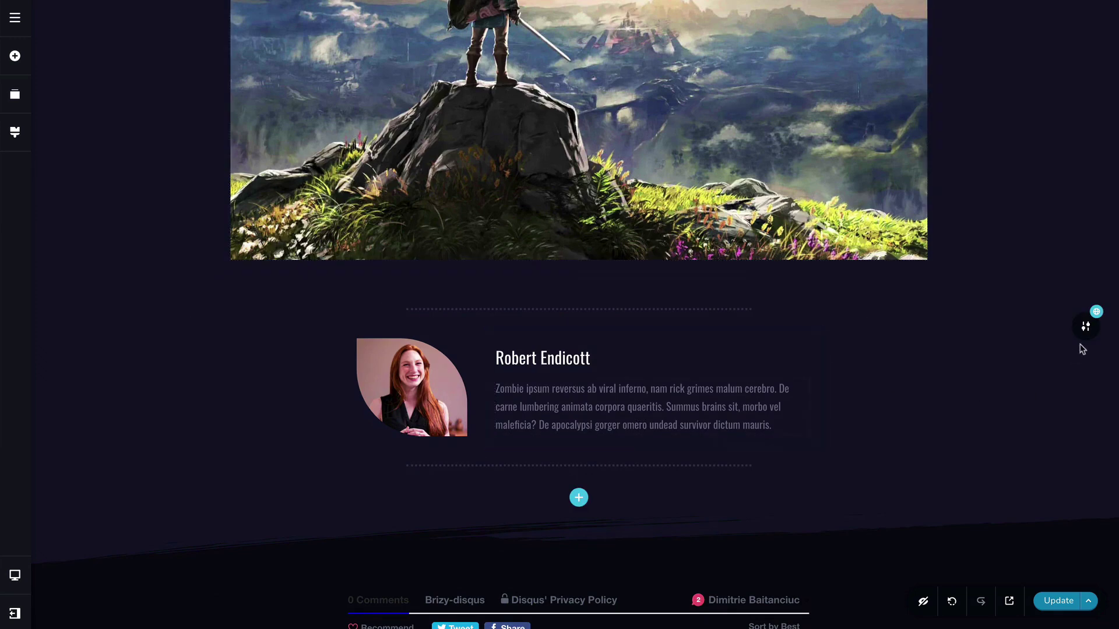
mouse_move(1090, 331)
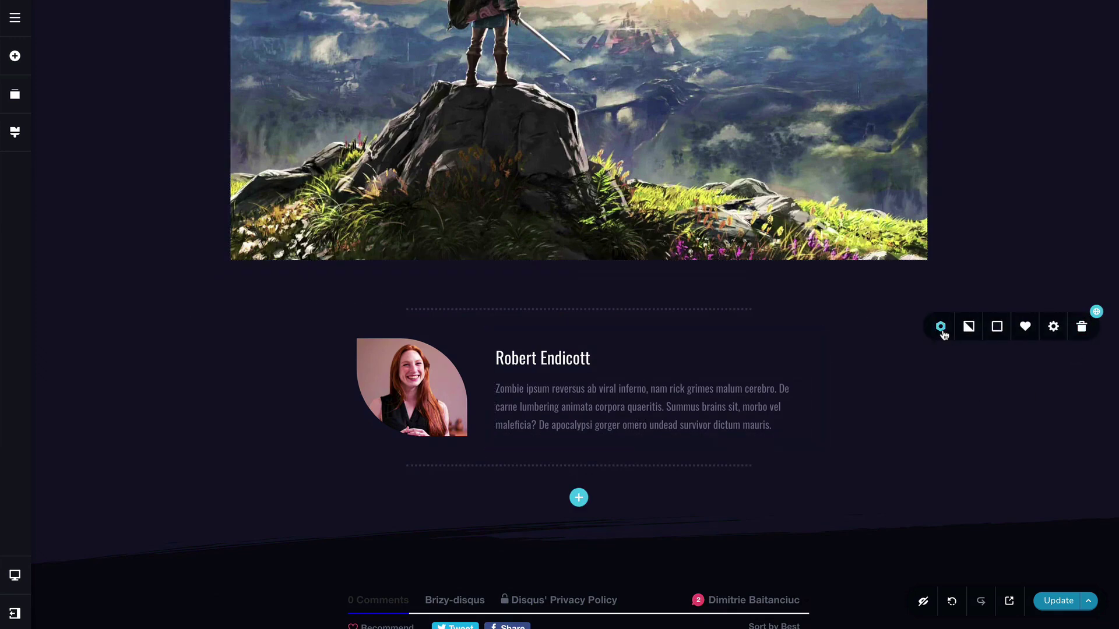
left_click(941, 326)
left_click(932, 398)
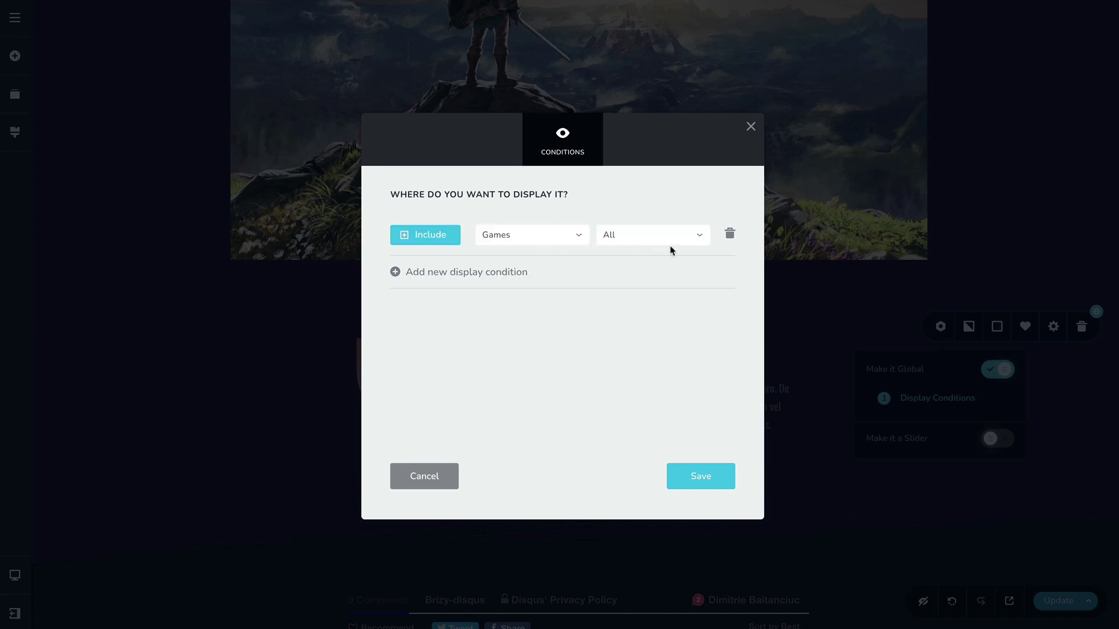
left_click(757, 128)
Check the display conditions of the global footer block beneath the comments section, and close the dialog
scroll(743, 450, "down", 5)
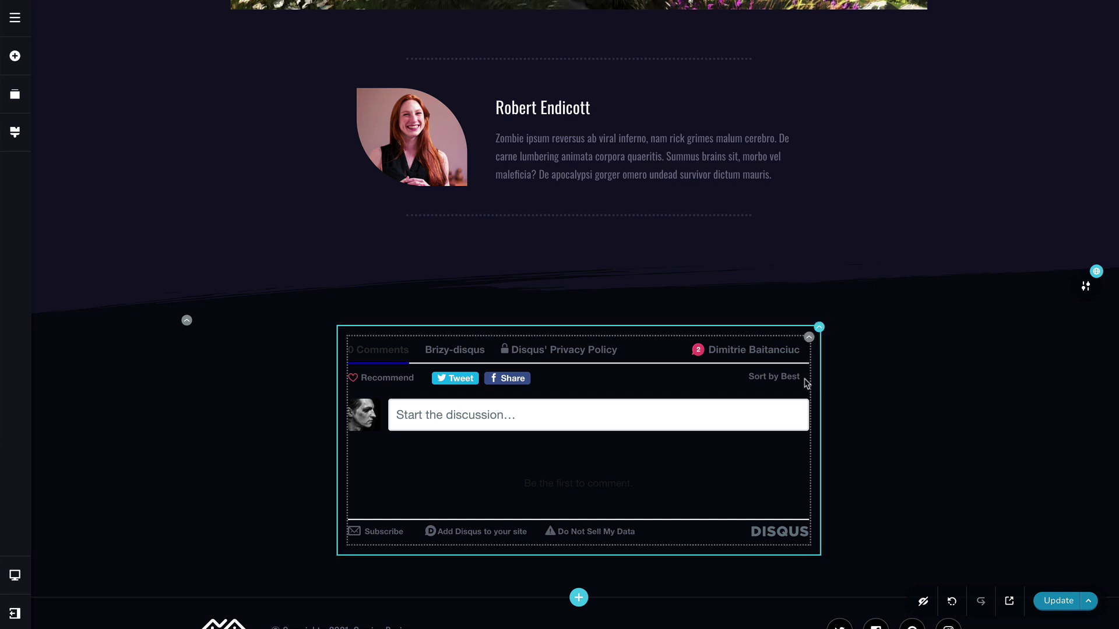
scroll(897, 367, "down", 3)
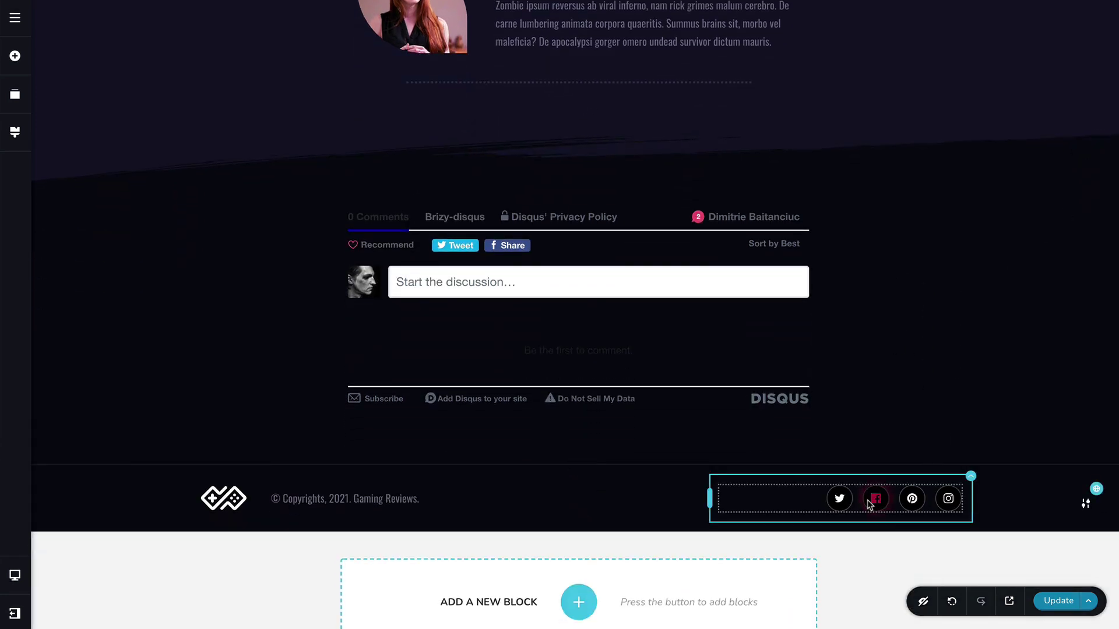
left_click(1085, 511)
left_click(940, 504)
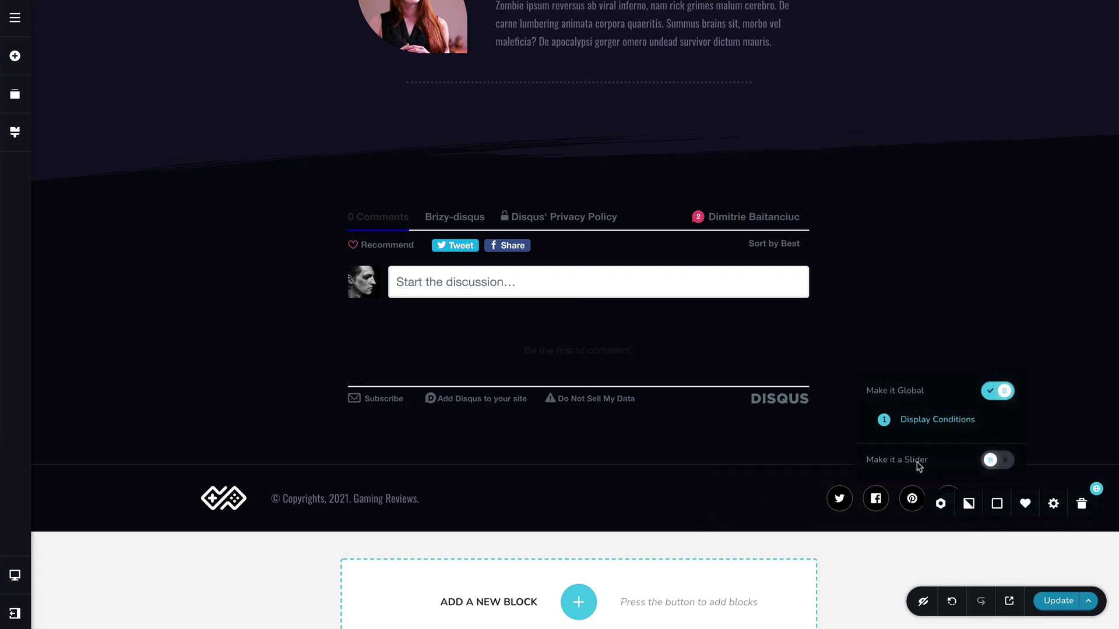
left_click(938, 421)
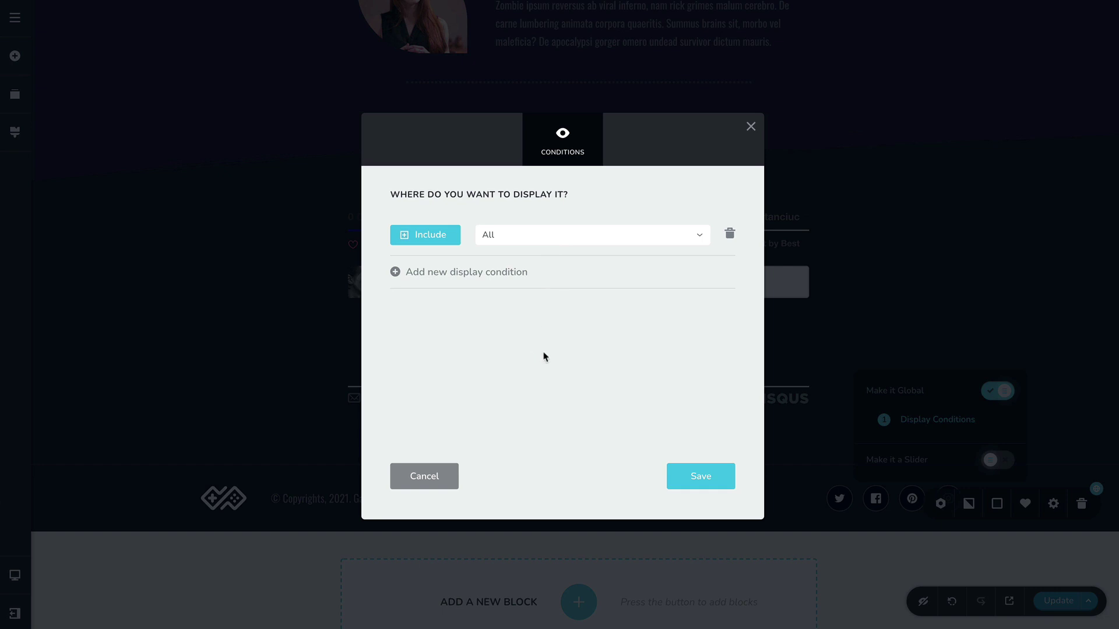
left_click(896, 271)
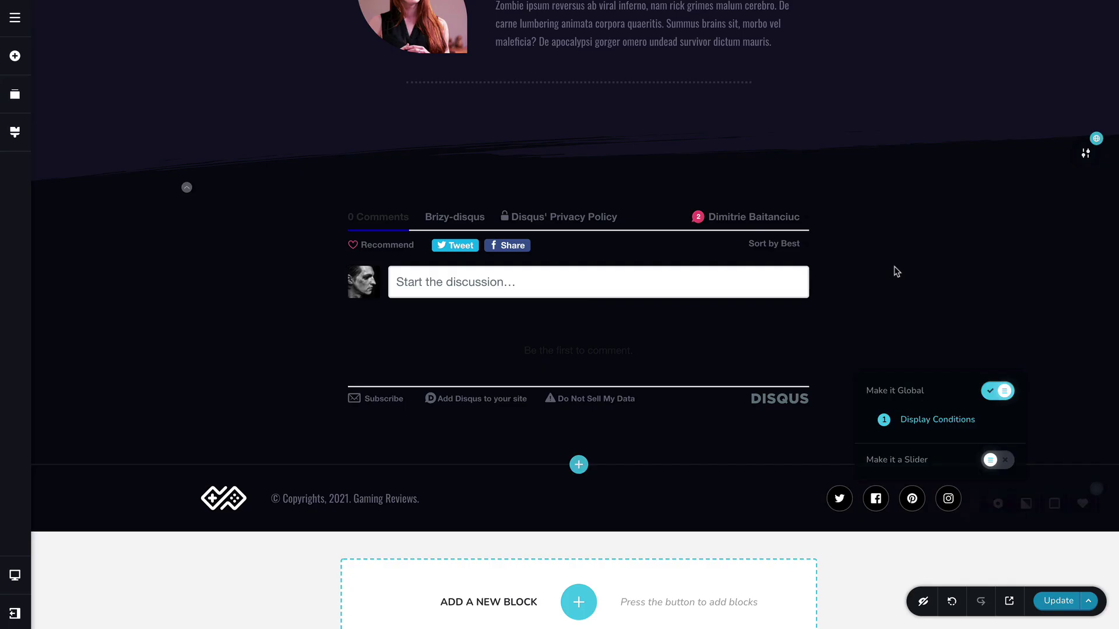
Return to the hero block and inspect the typography settings of the game title
scroll(609, 318, "up", 4)
scroll(611, 318, "up", 15)
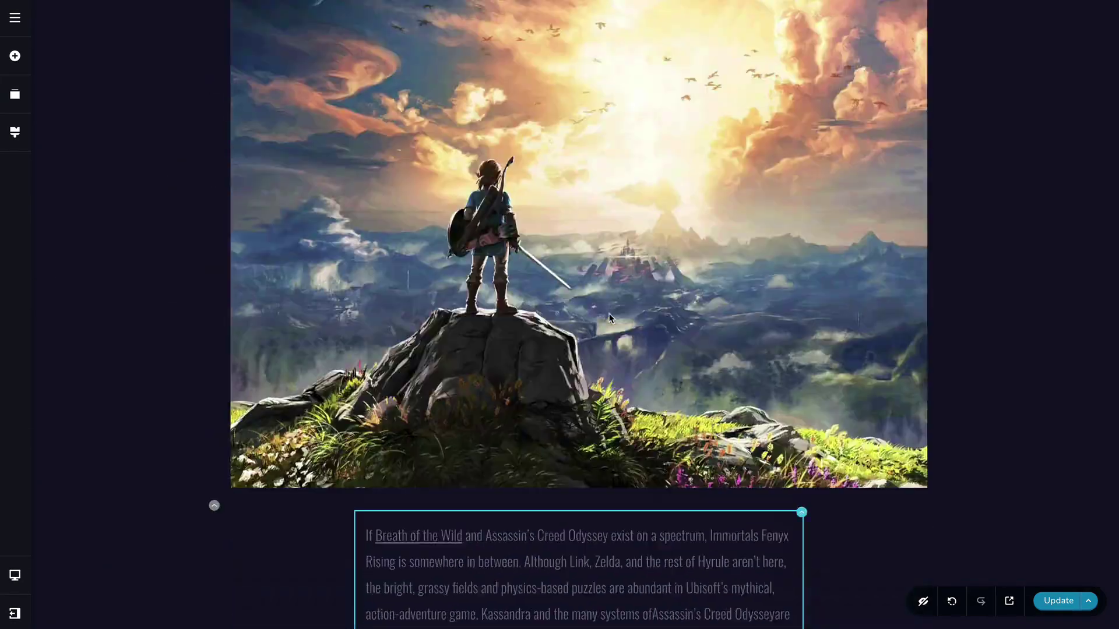
scroll(610, 317, "up", 10)
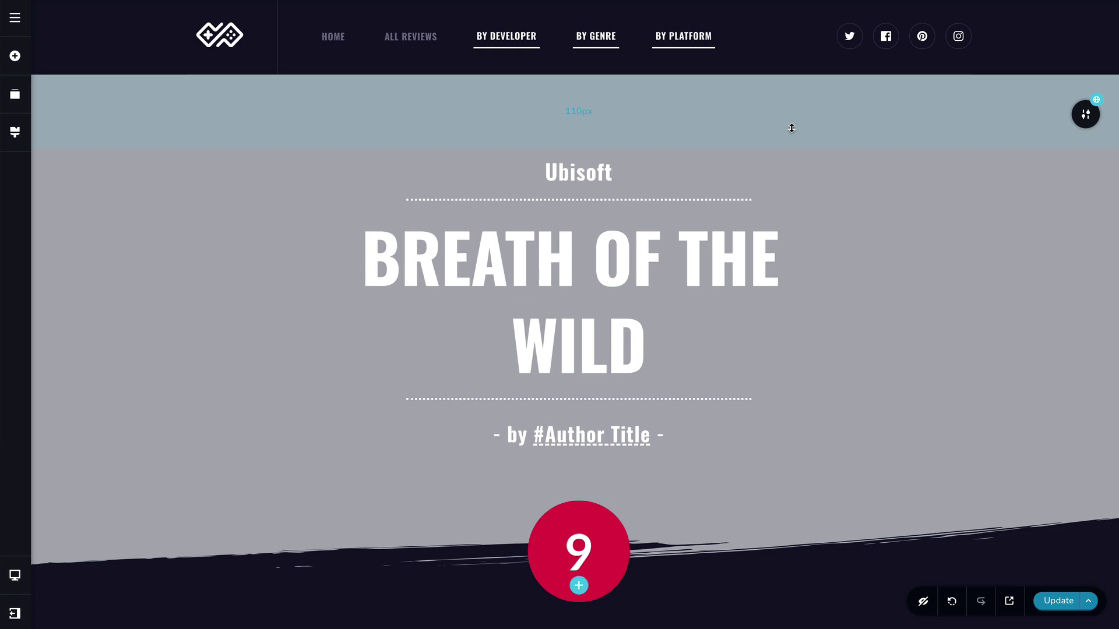
left_click(550, 322)
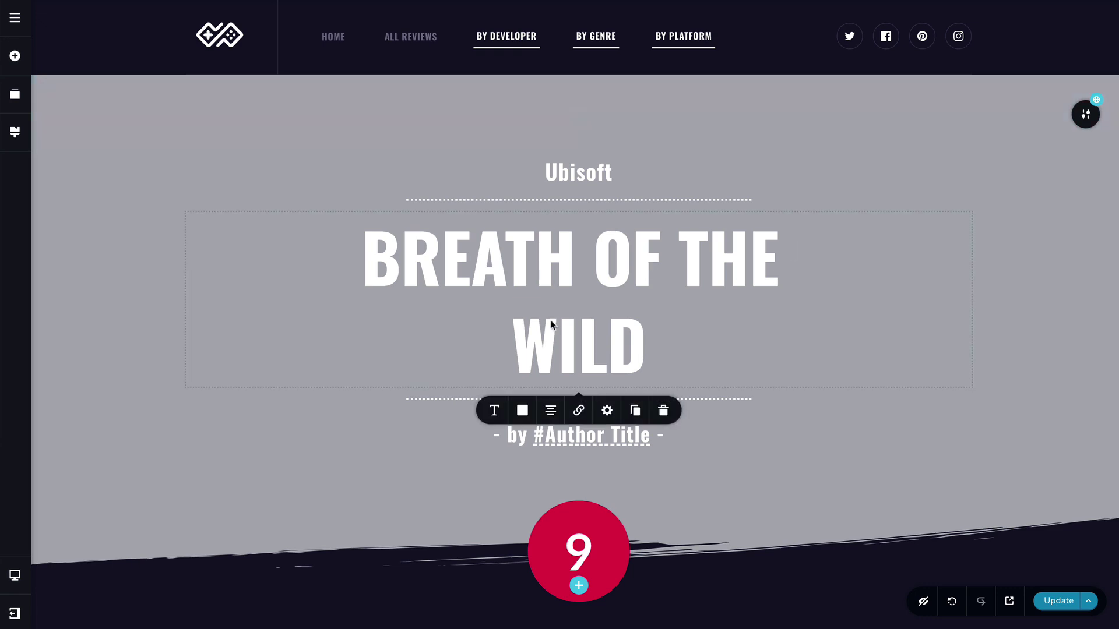
left_click(493, 410)
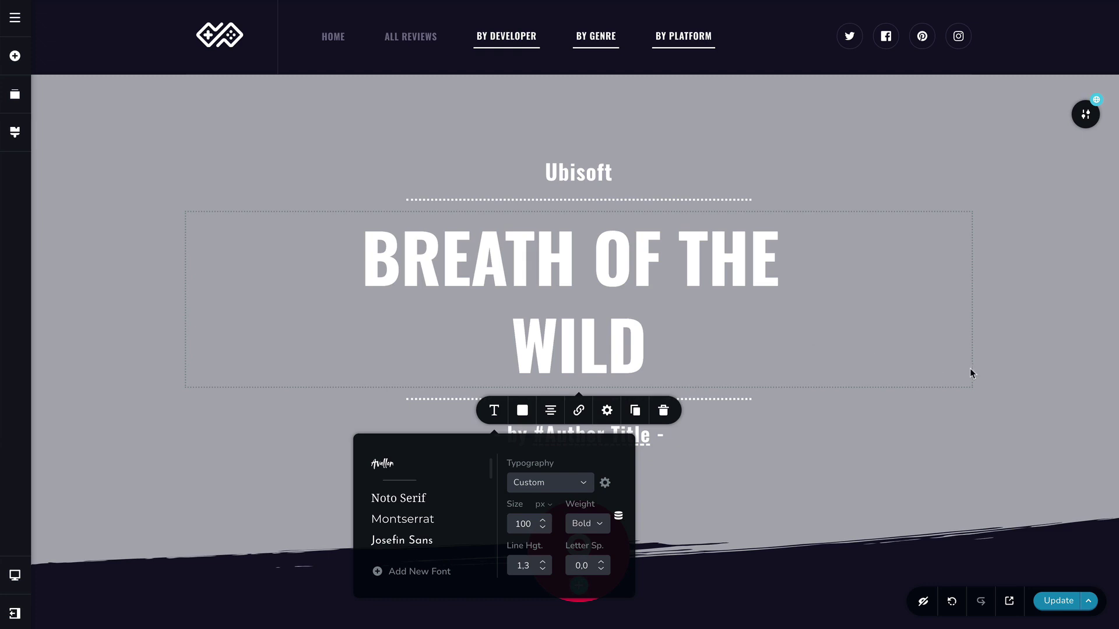
left_click(1017, 374)
Open the Ubisoft entry of the Developers asset in the page editor
left_click(16, 28)
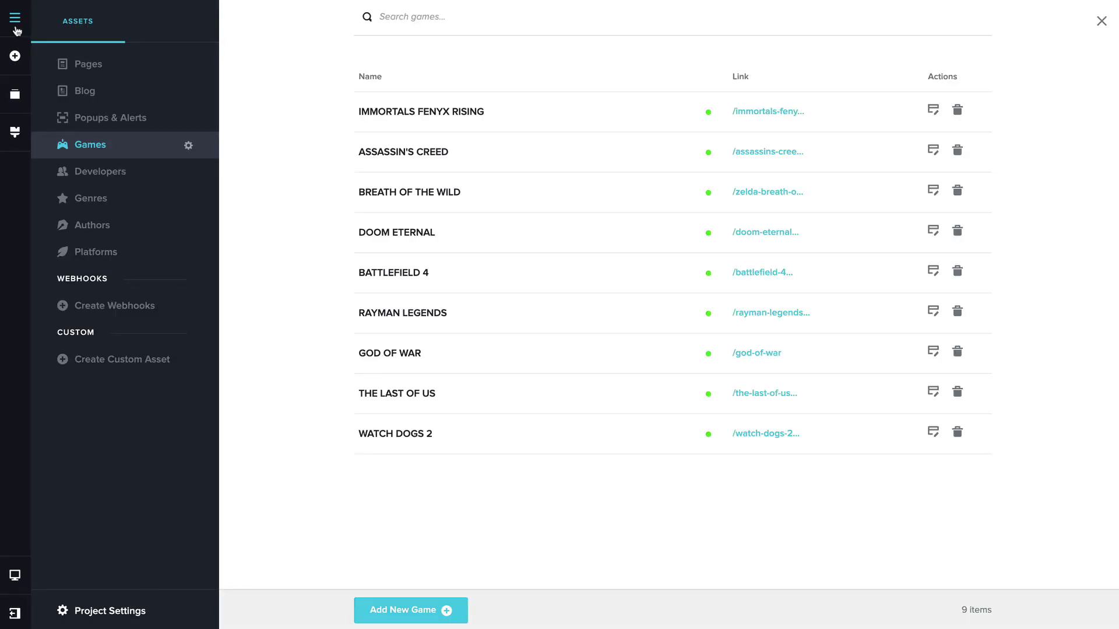
left_click(126, 174)
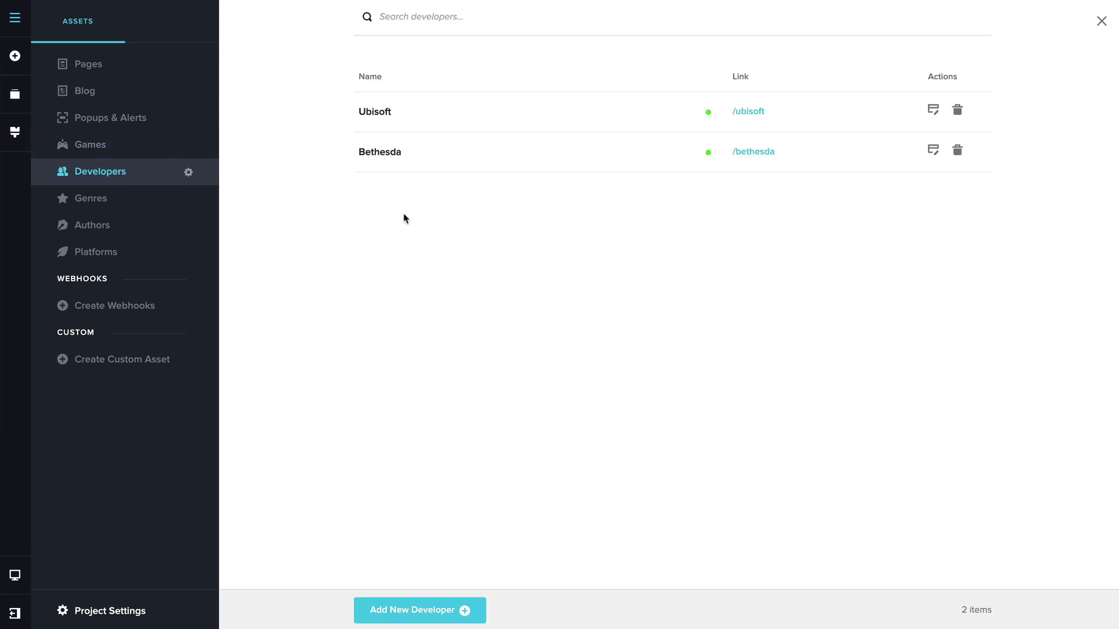
left_click(933, 111)
left_click(625, 218)
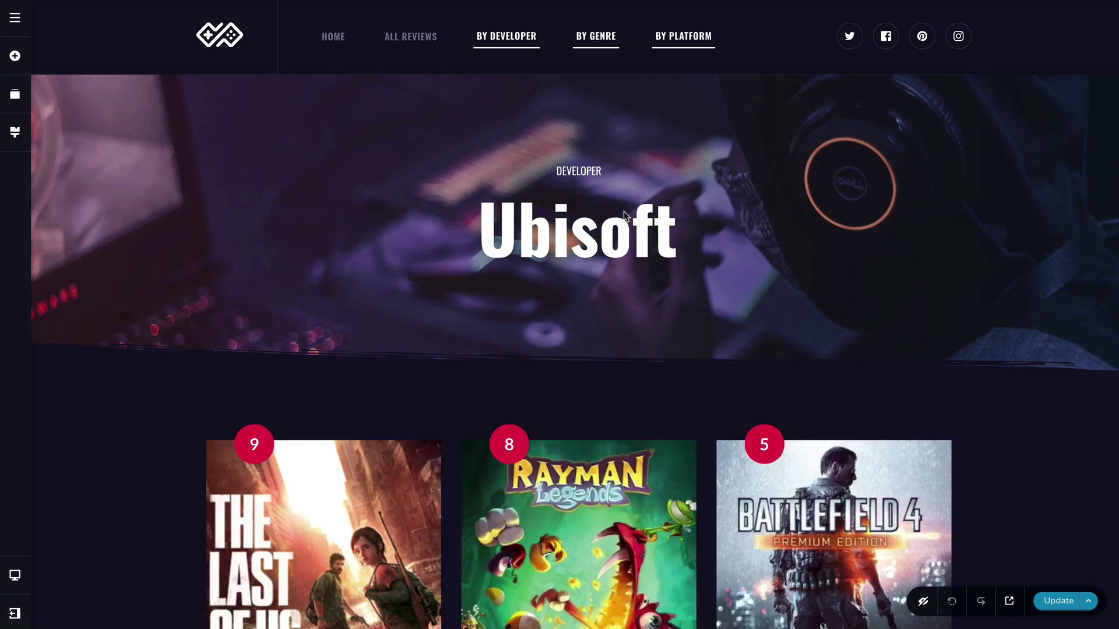
Look over the Ubisoft developer page, from the hero title through the grid of game cards
scroll(441, 283, "down", 3)
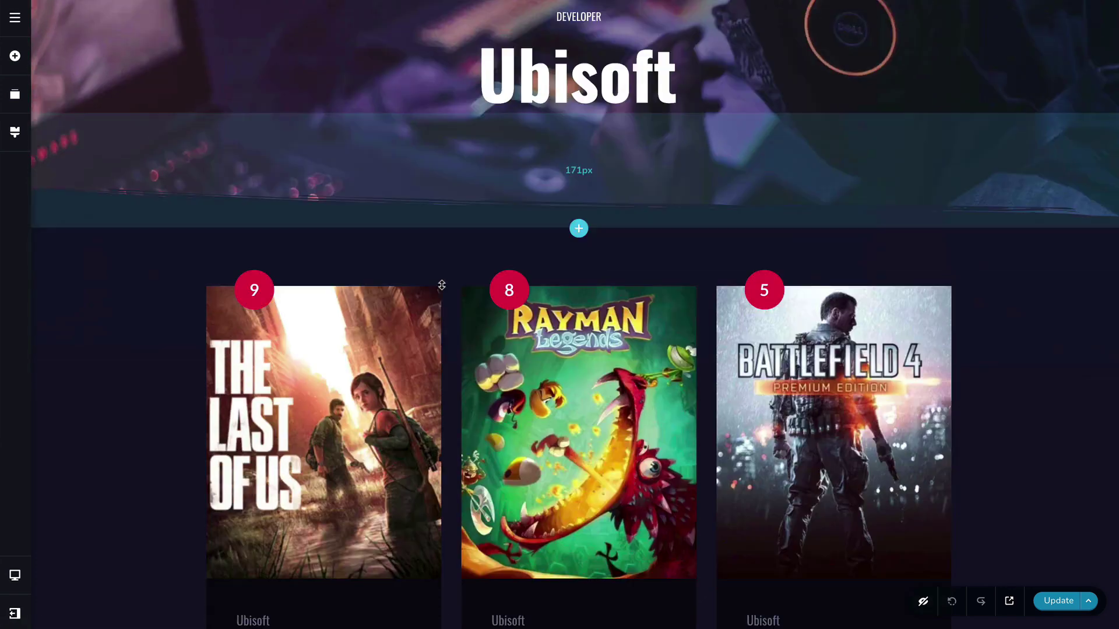
scroll(442, 285, "down", 1)
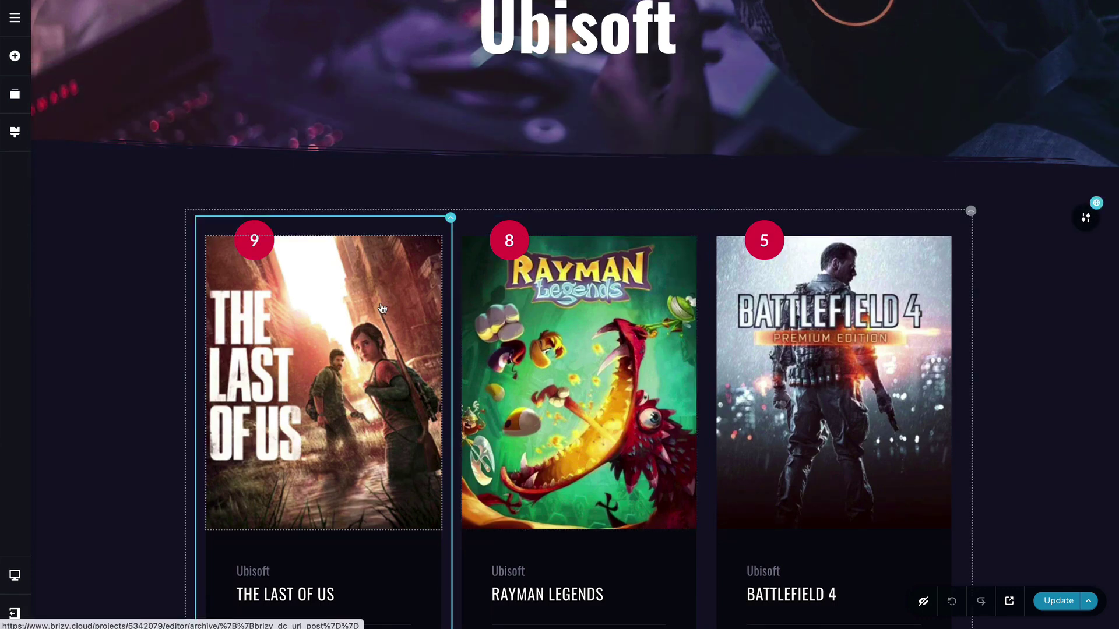
scroll(349, 280, "down", 2)
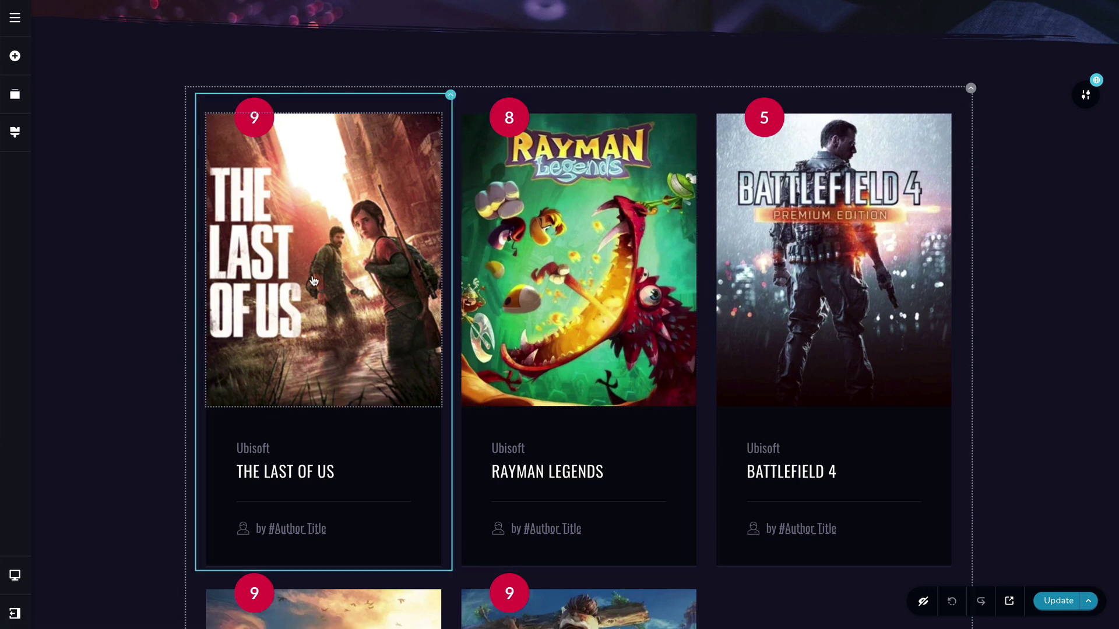
scroll(579, 378, "down", 4)
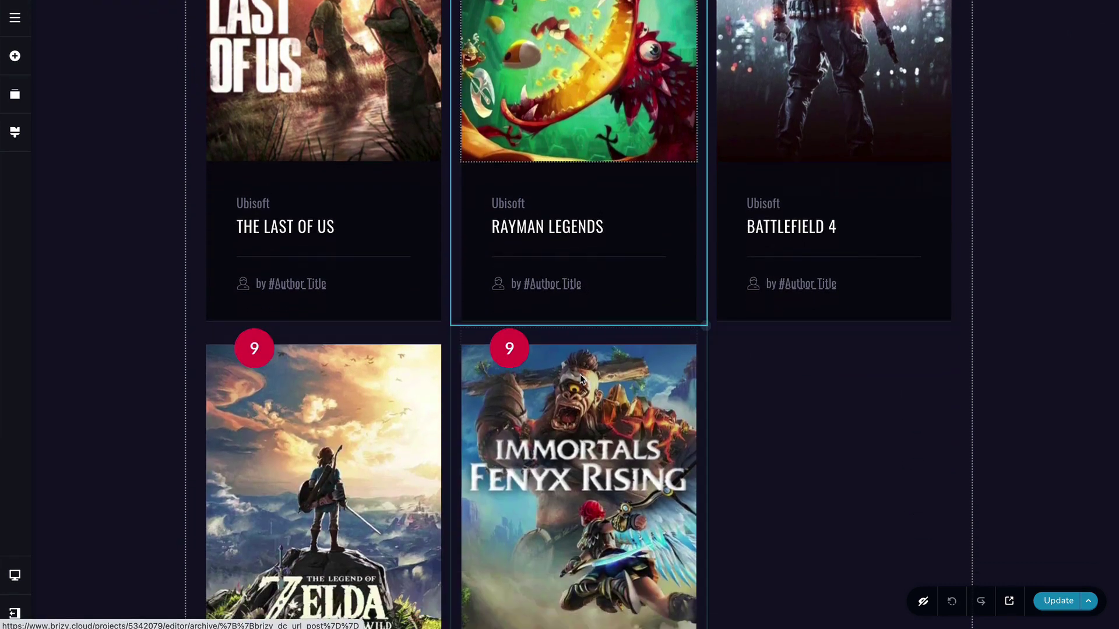
scroll(580, 378, "up", 8)
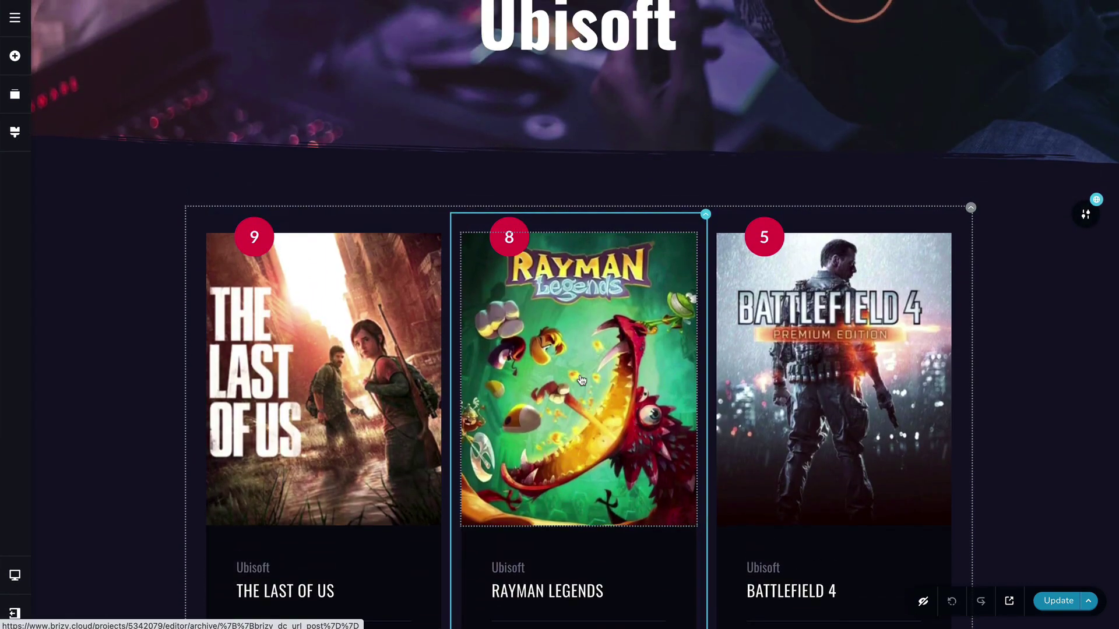
scroll(574, 314, "up", 2)
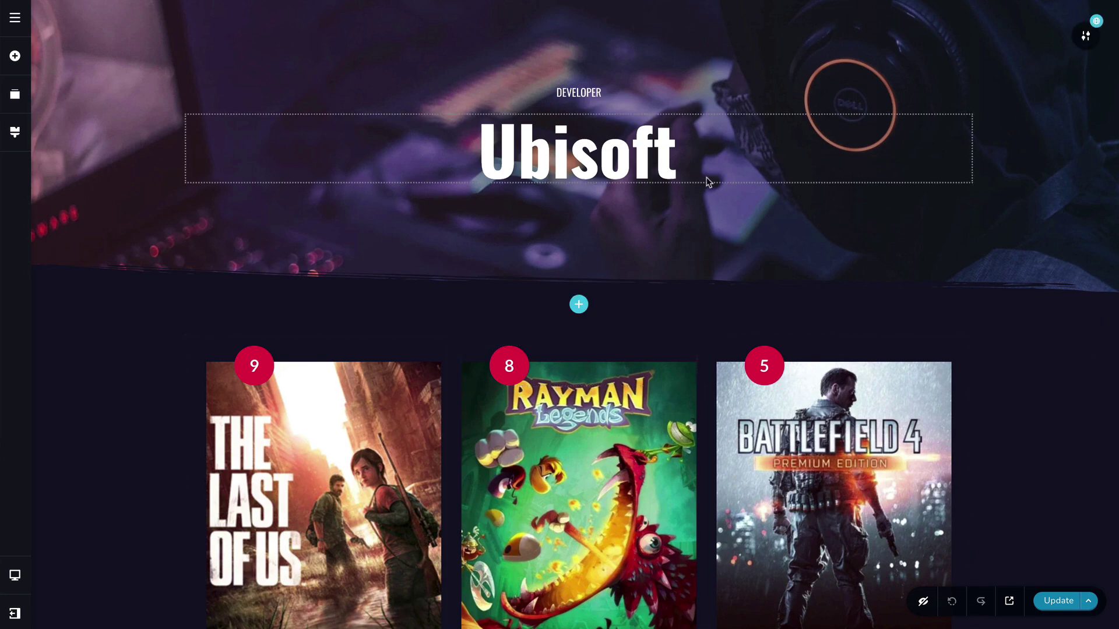
scroll(570, 285, "down", 3)
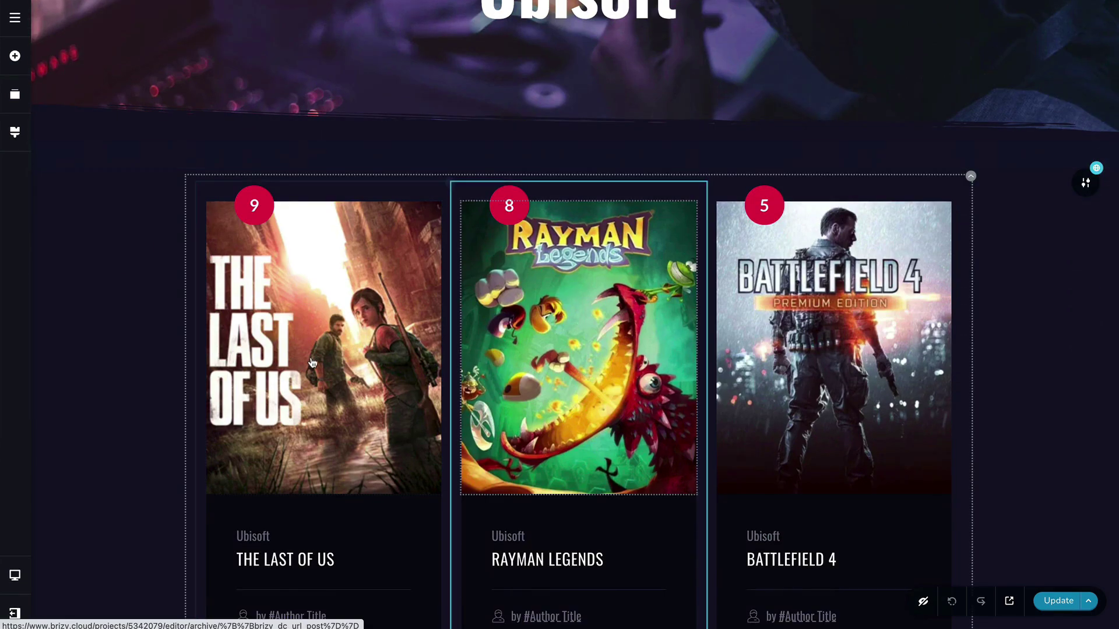
scroll(402, 367, "down", 2)
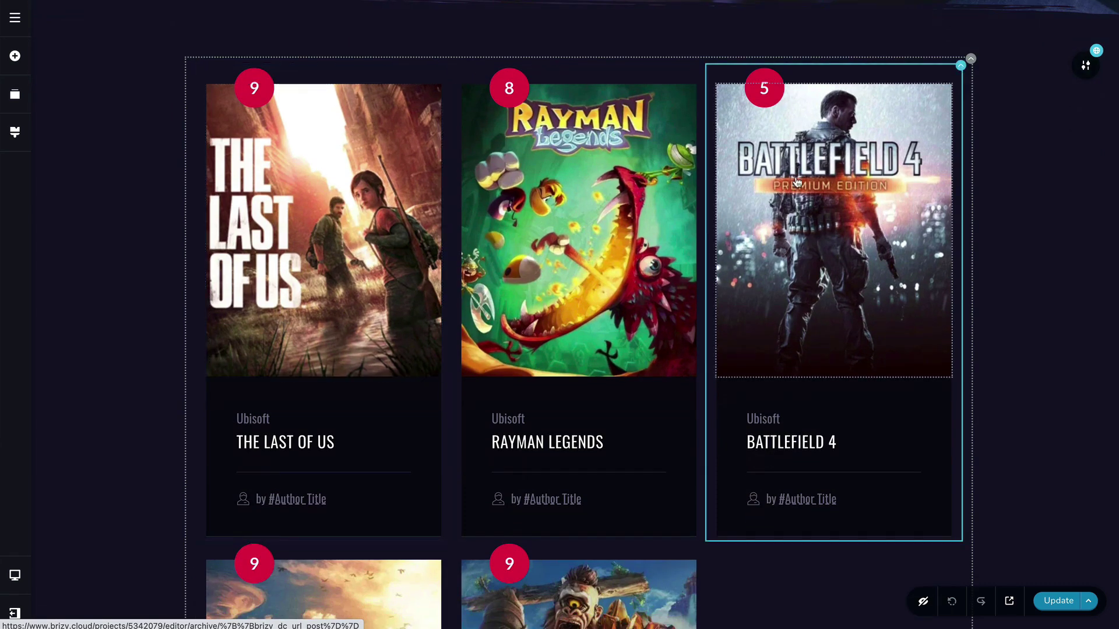
Inspect the archive settings of the game grid, including its columns, rows and spacing, and close them
mouse_move(927, 67)
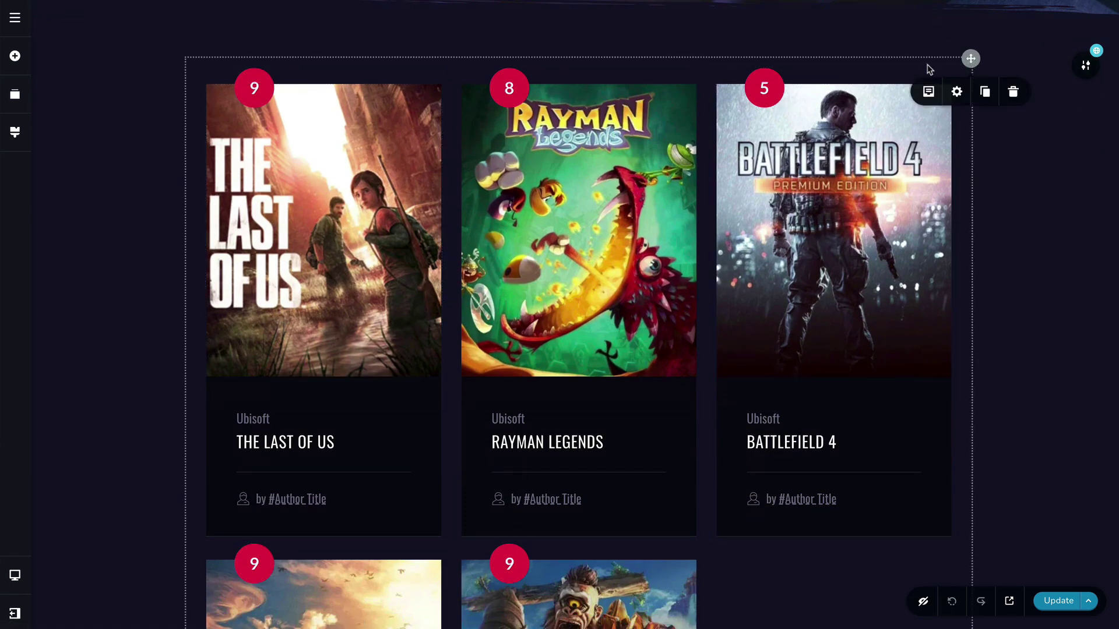
left_click(928, 94)
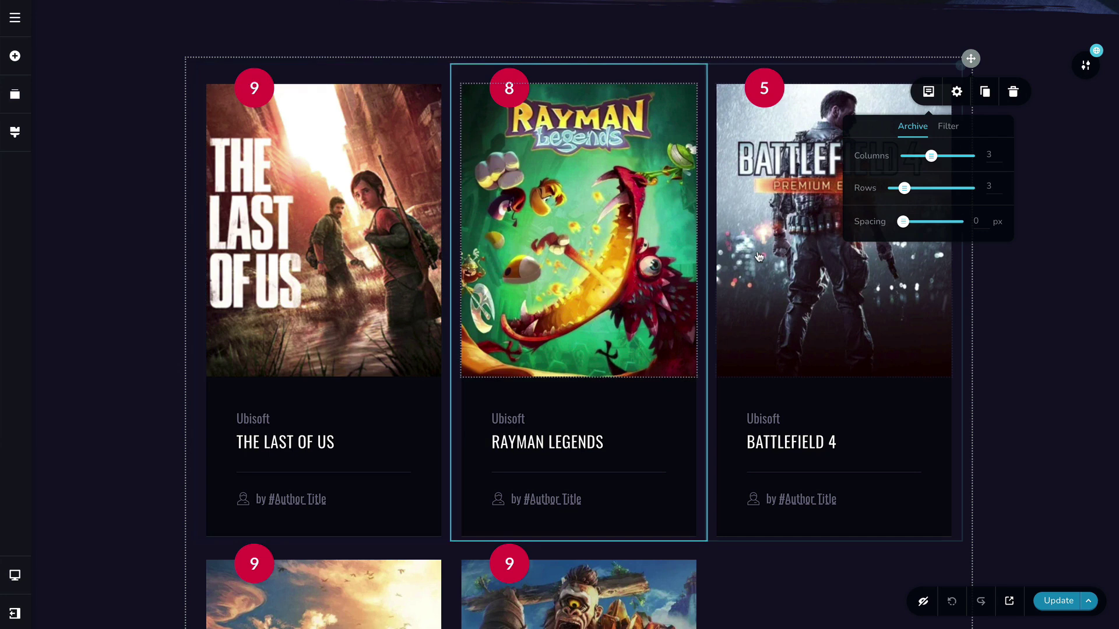
scroll(845, 245, "down", 1)
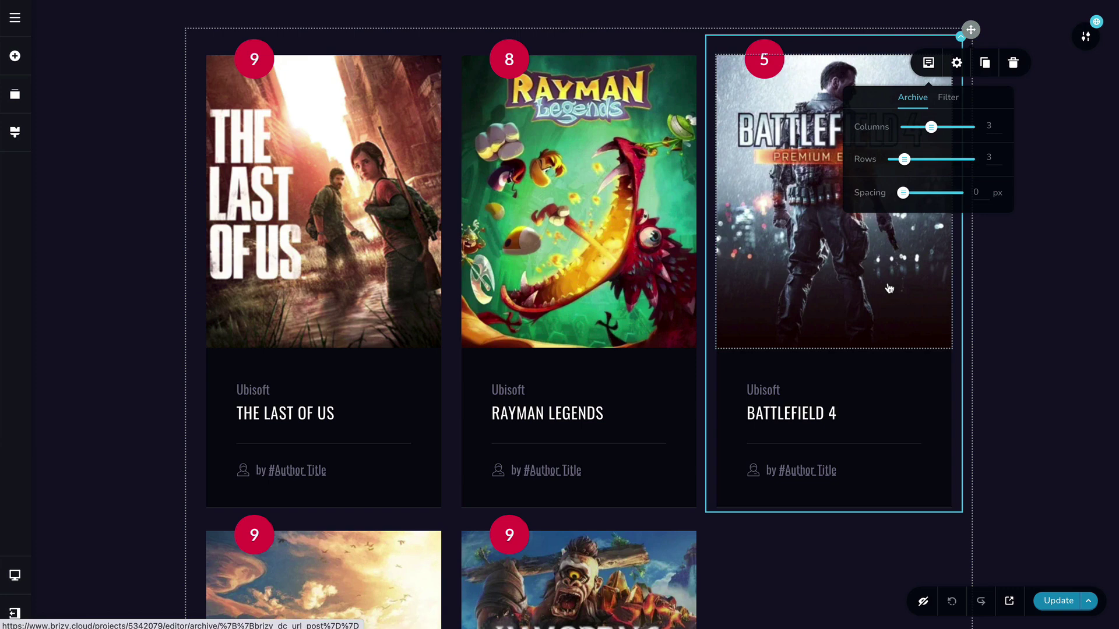
scroll(668, 314, "up", 3)
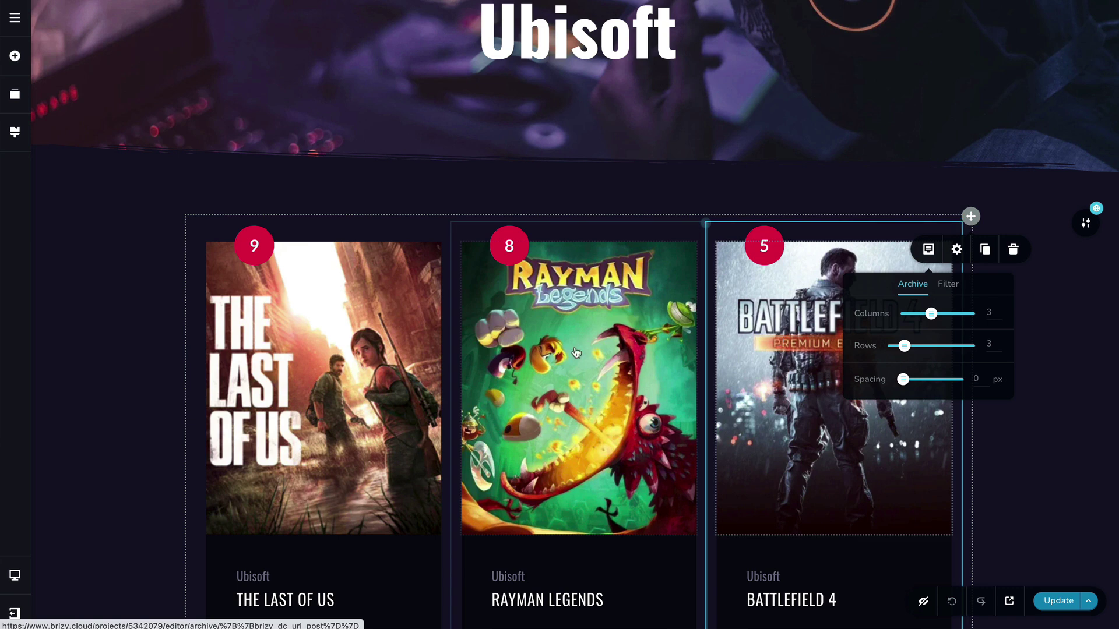
scroll(571, 349, "down", 2)
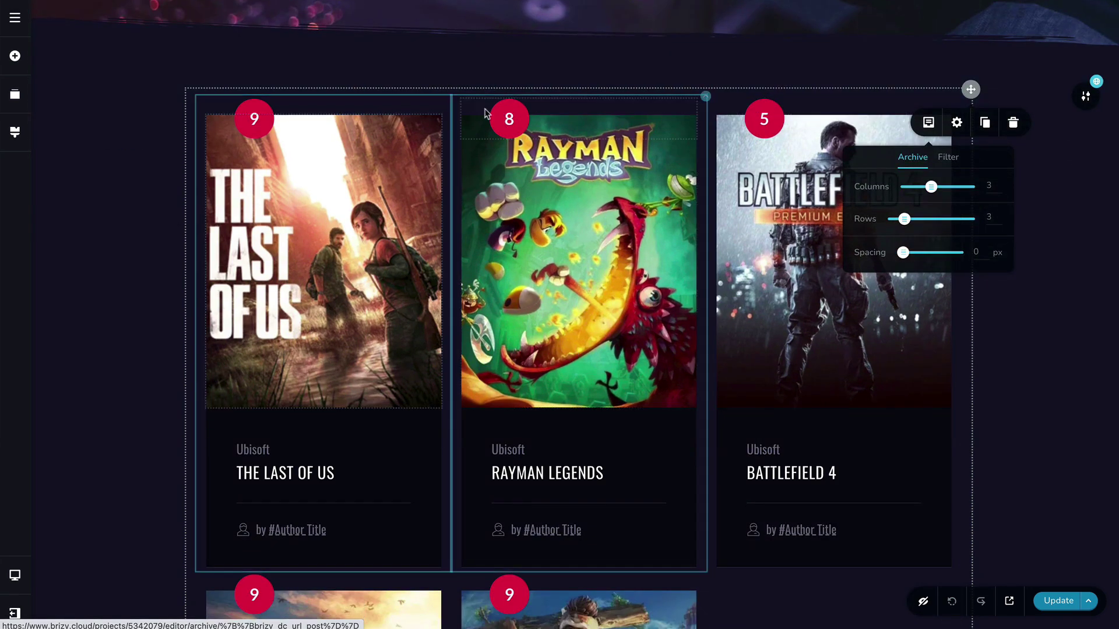
scroll(553, 327, "down", 1)
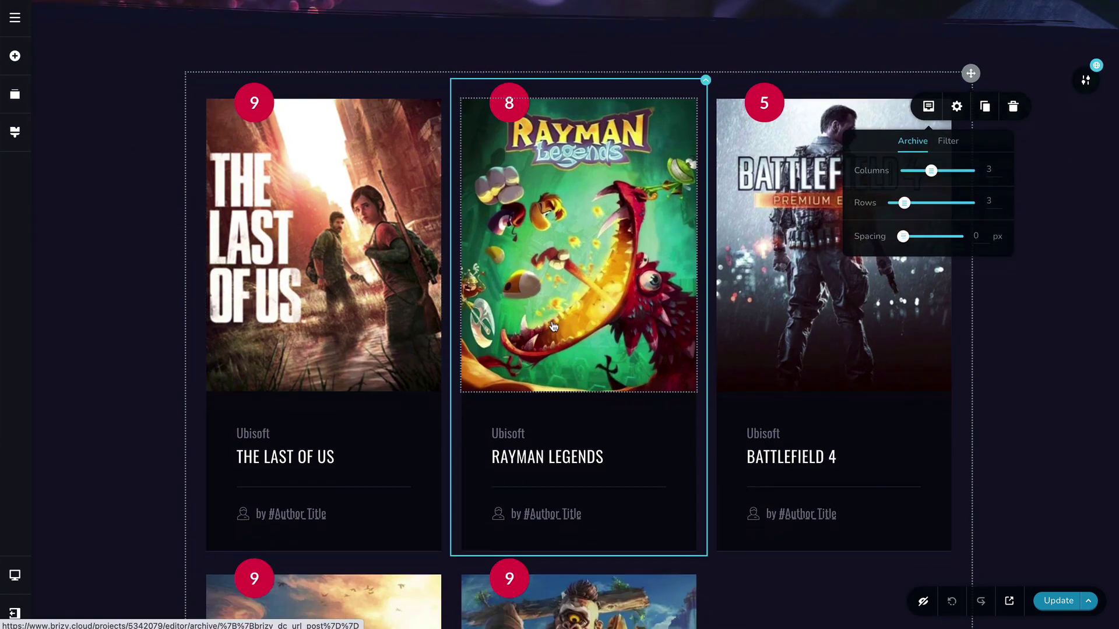
scroll(758, 280, "up", 1)
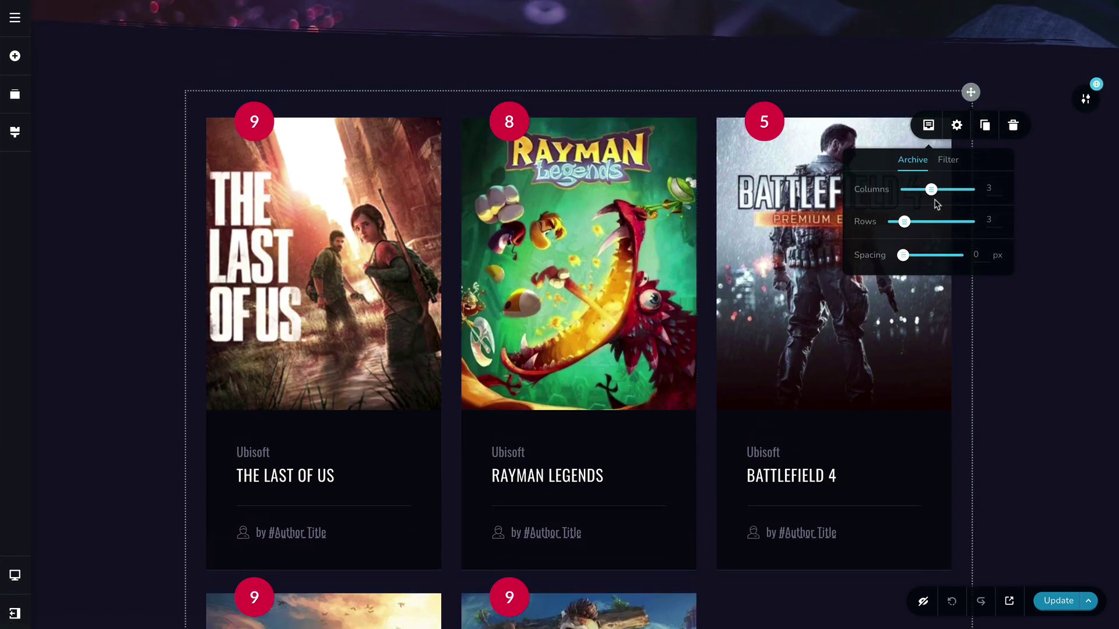
left_click(182, 312)
Inspect the dynamic content sources of the rating badge and the cover image on The Last of Us game card
left_click(254, 186)
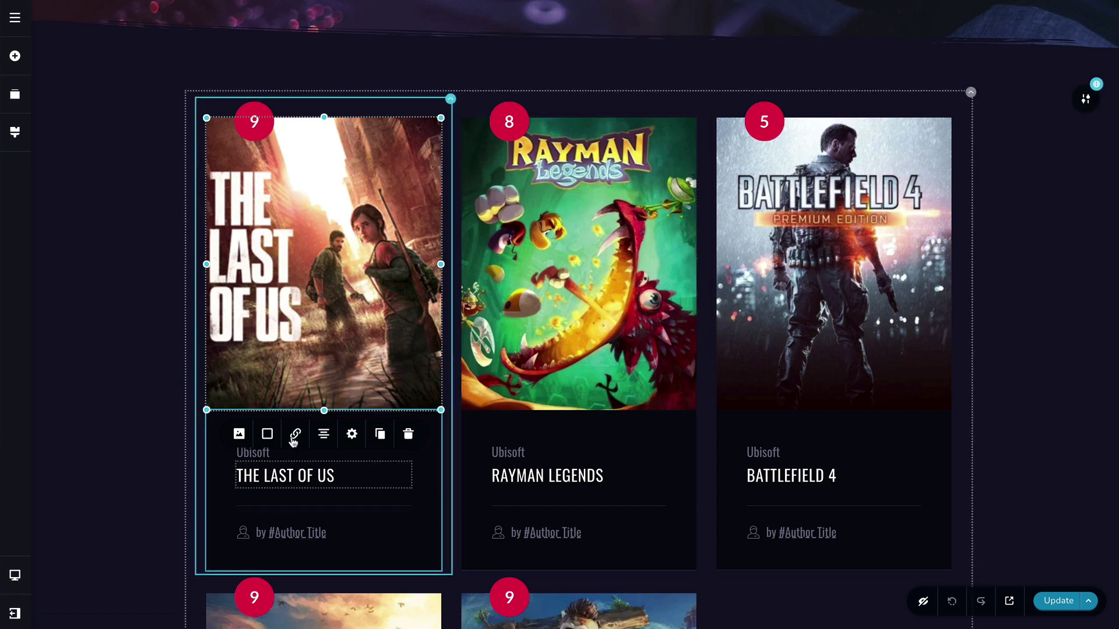
left_click(170, 275)
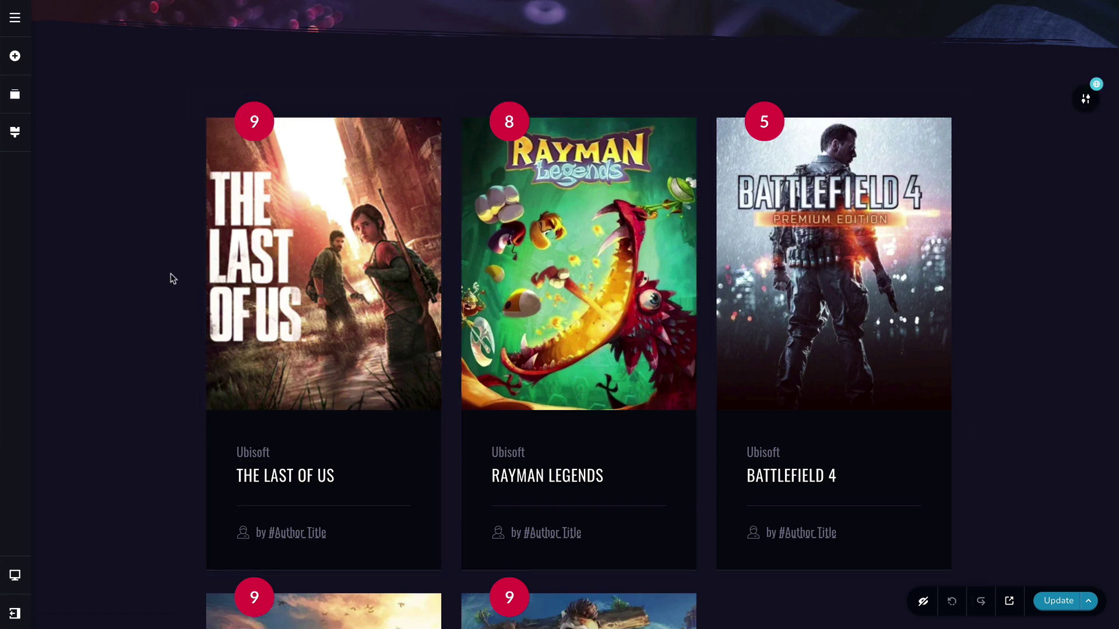
left_click(257, 129)
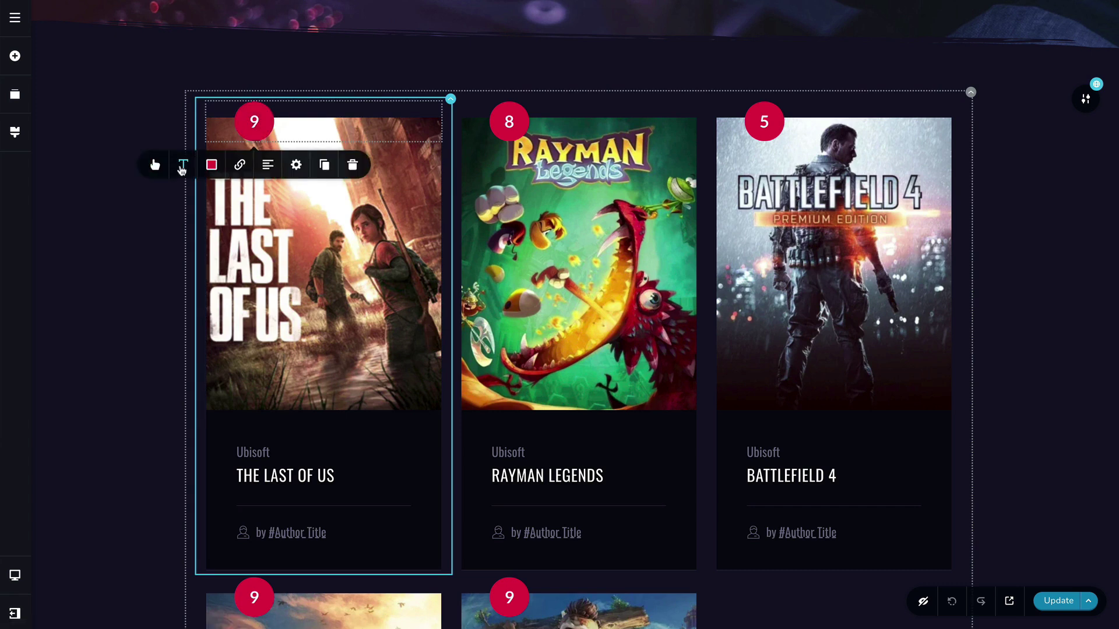
left_click(183, 165)
left_click(308, 271)
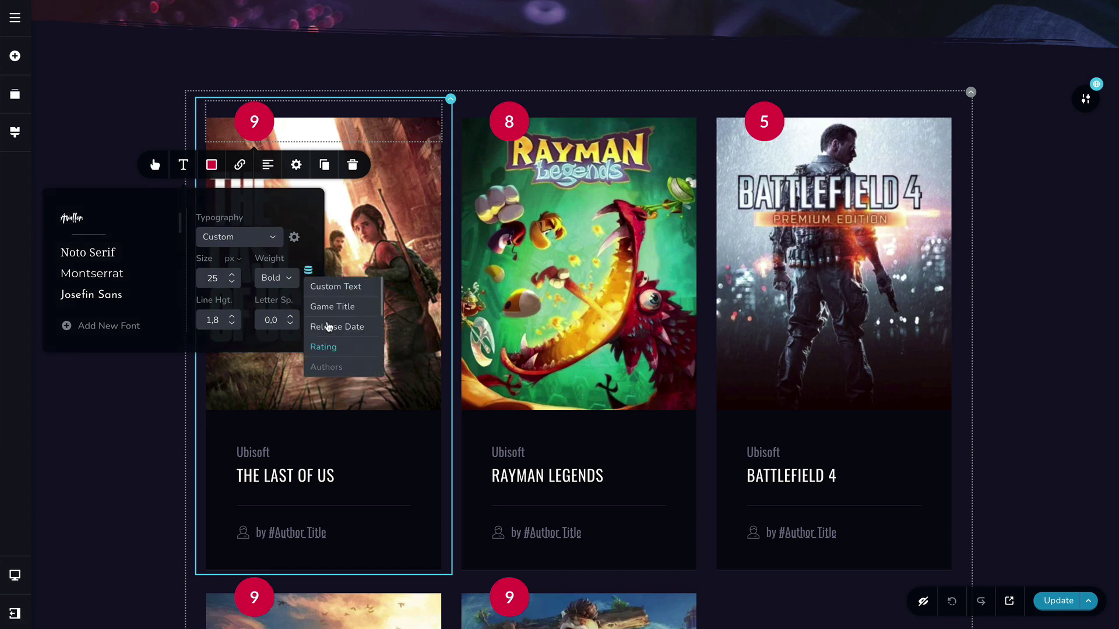
left_click(369, 236)
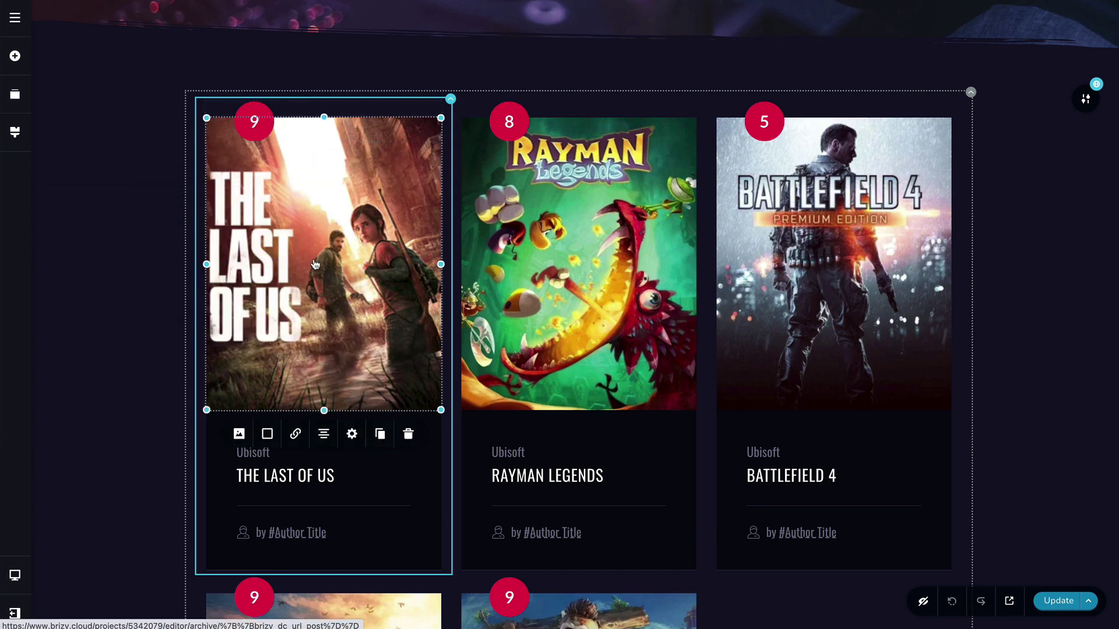
left_click(240, 434)
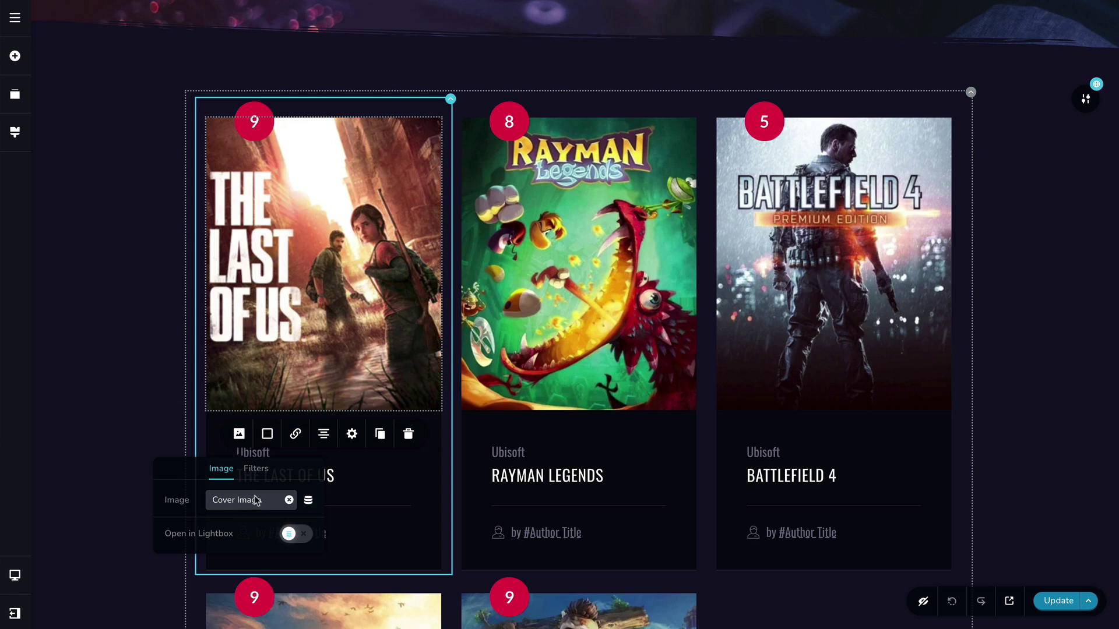
left_click(290, 478)
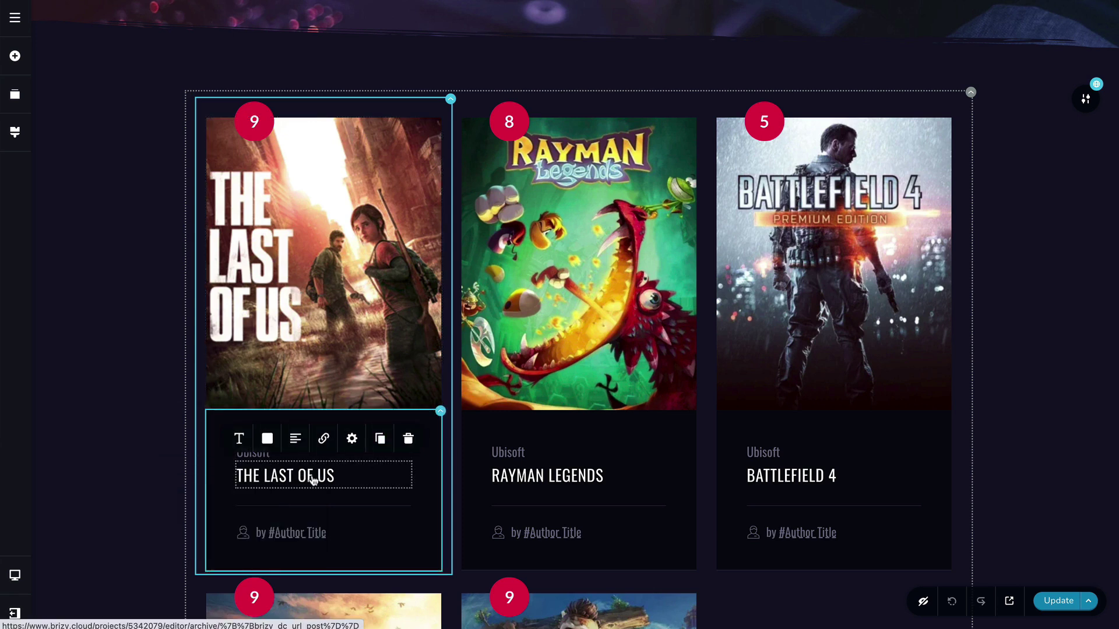
Look through the dynamic content options for the developer label on The Last of Us card, down to the Developers fields
left_click(251, 457)
left_click(239, 418)
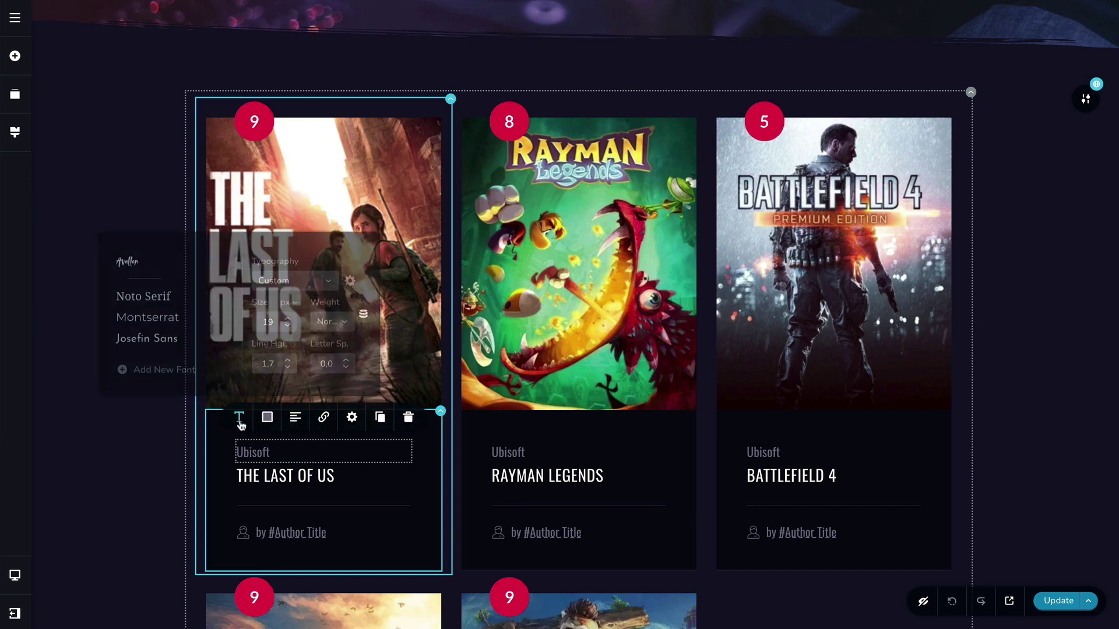
left_click(363, 317)
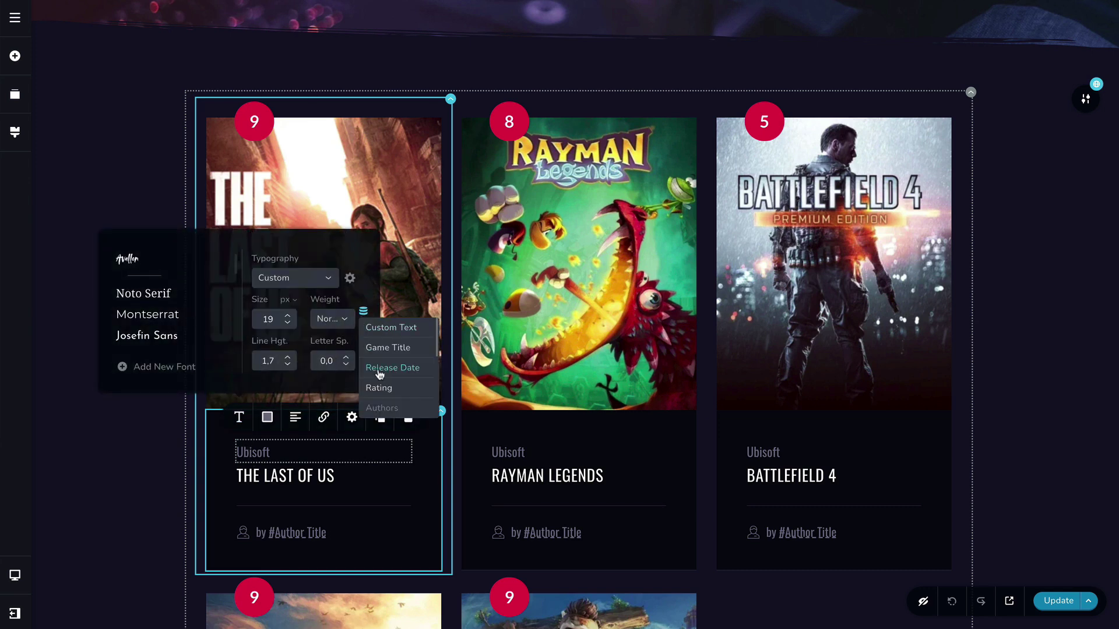
scroll(377, 372, "down", 2)
scroll(378, 373, "down", 3)
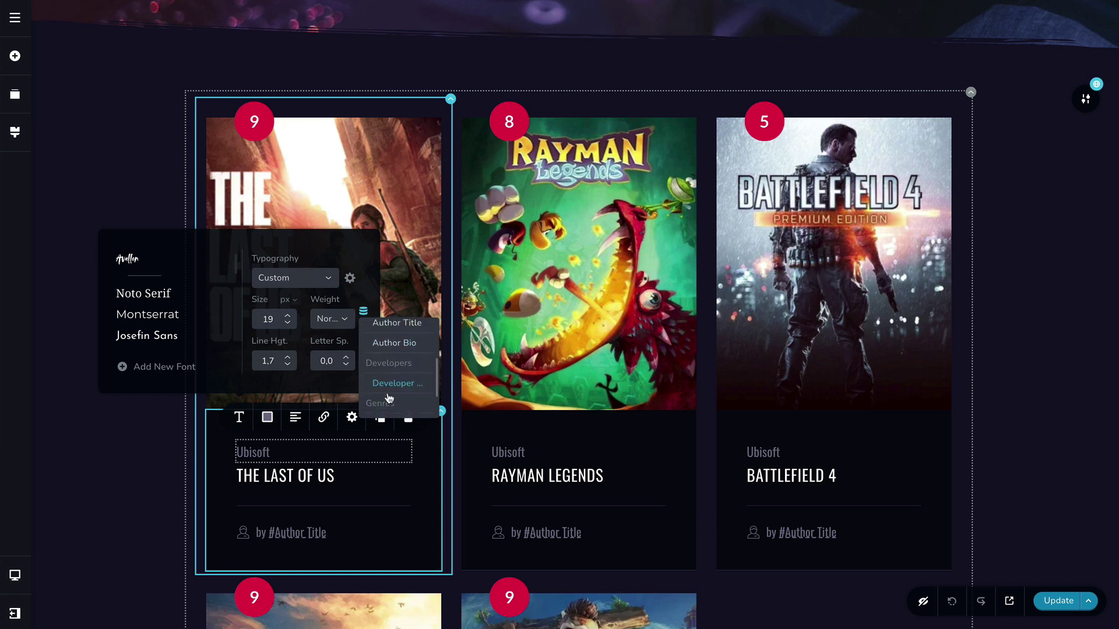
left_click(402, 472)
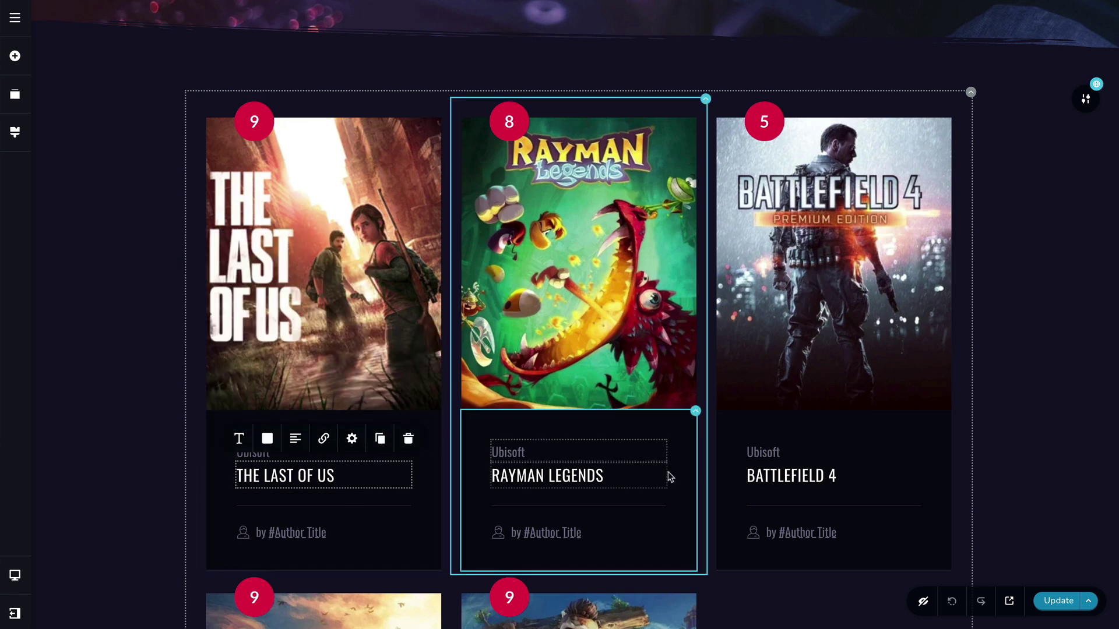
Examine the dynamic content source of the game title and the author line on The Last of Us card
scroll(616, 460, "down", 6)
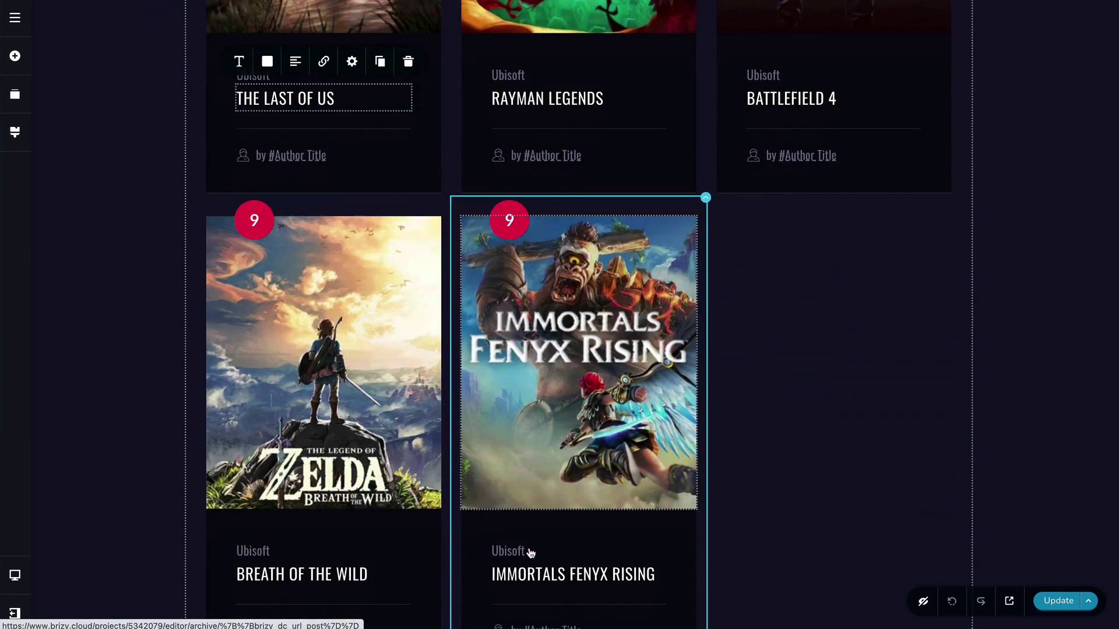
scroll(320, 287, "up", 3)
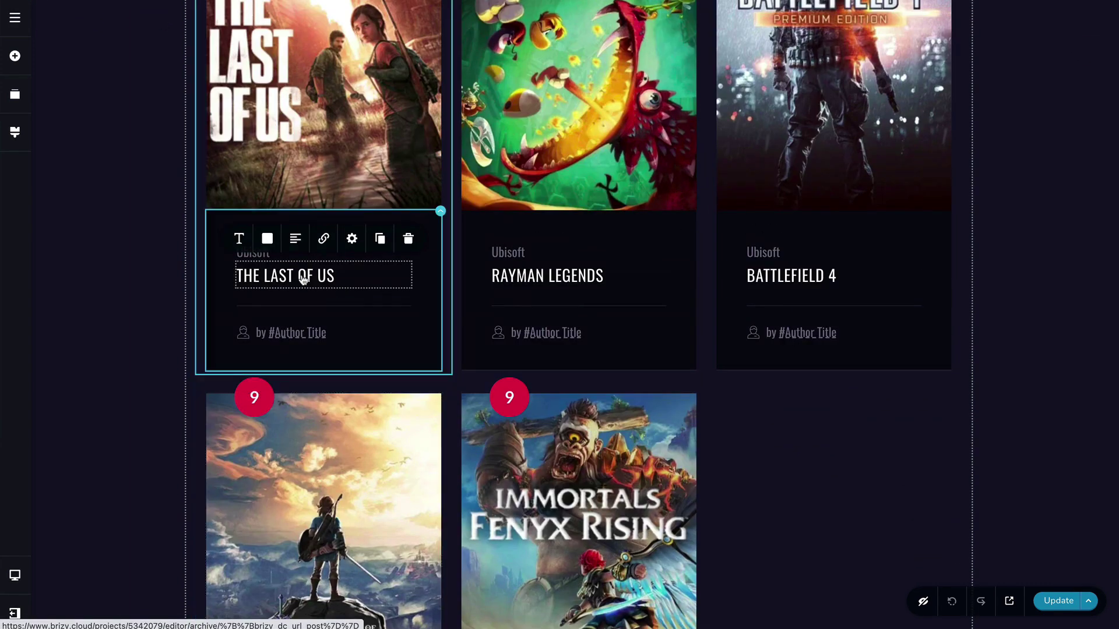
left_click(239, 238)
left_click(364, 137)
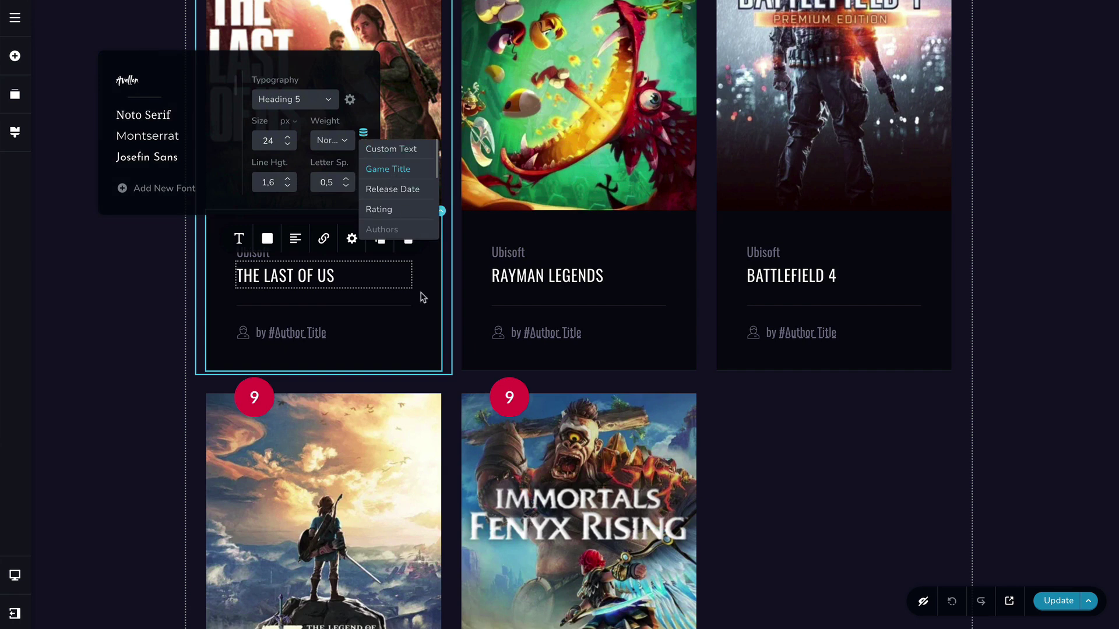
left_click(306, 338)
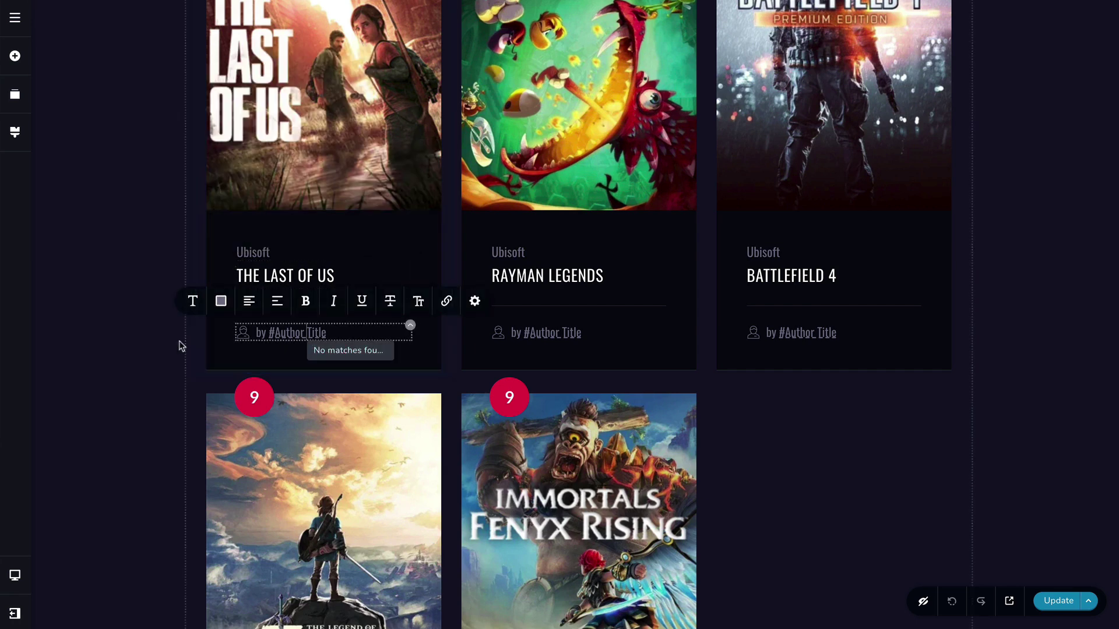
left_click(171, 359)
Review the display conditions of the global Ubisoft hero block, including the choices for specific developers, and close them without changes
scroll(577, 415, "up", 3)
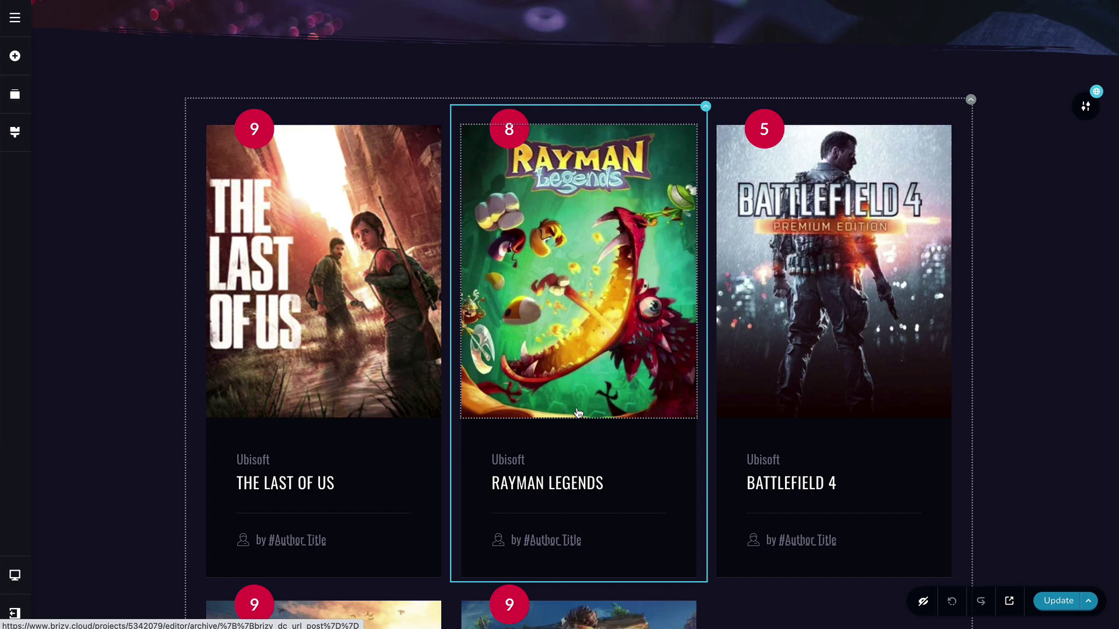
scroll(670, 456, "up", 5)
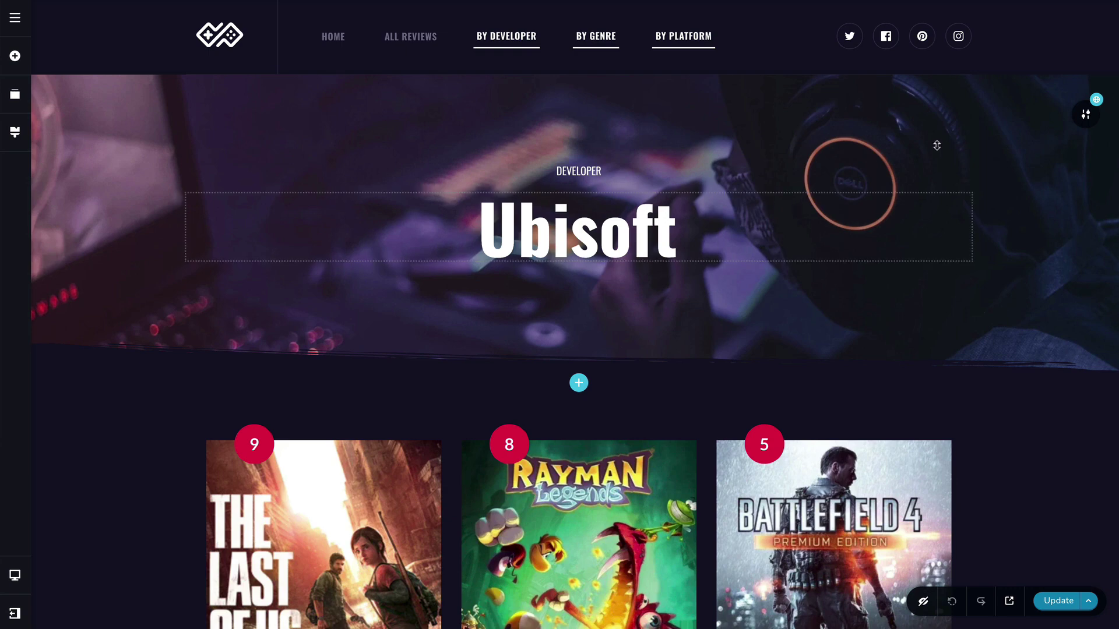
scroll(497, 373, "down", 5)
scroll(520, 393, "up", 5)
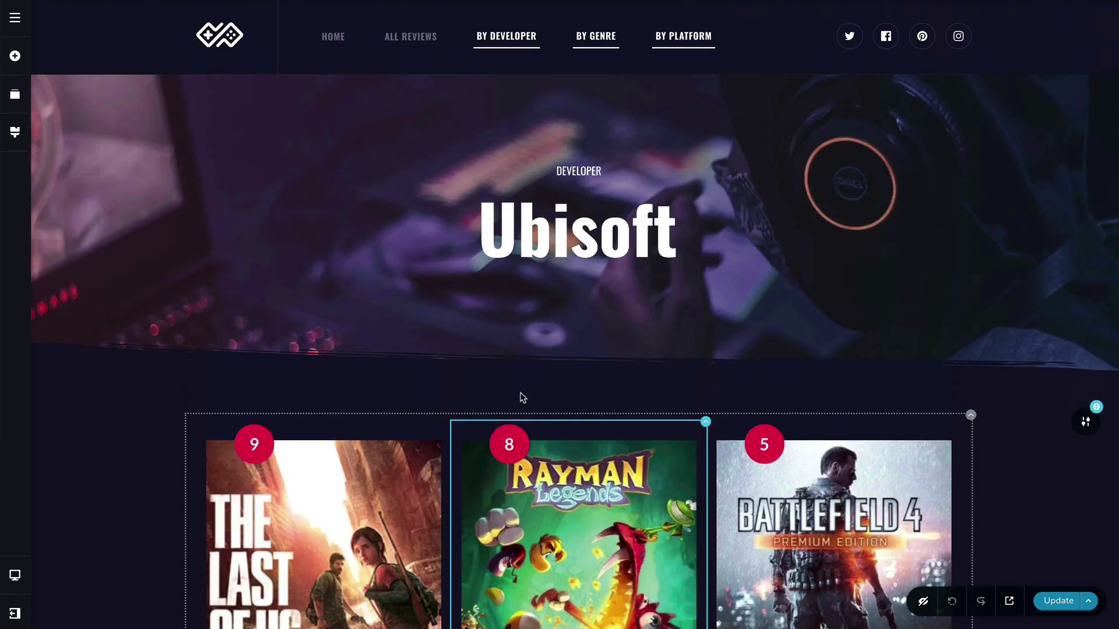
mouse_move(1087, 127)
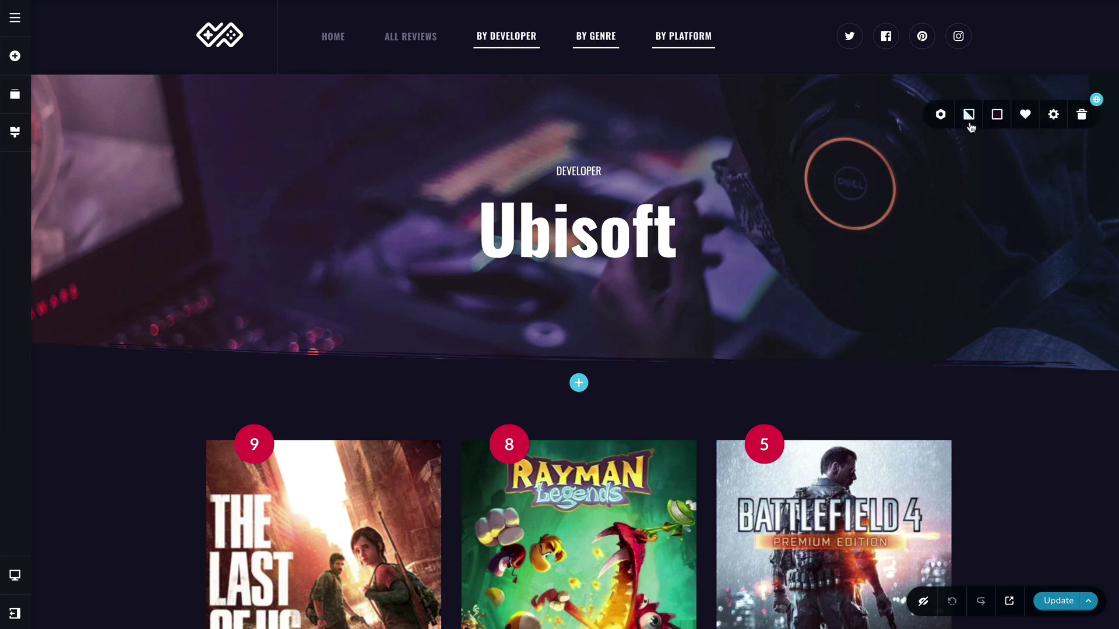
left_click(940, 115)
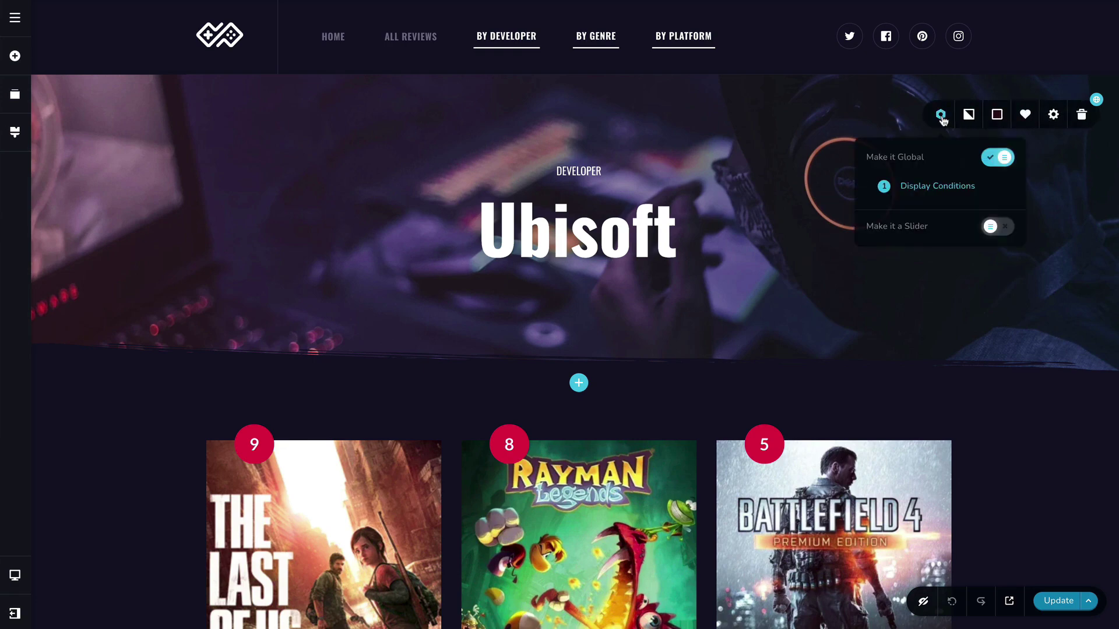
left_click(932, 190)
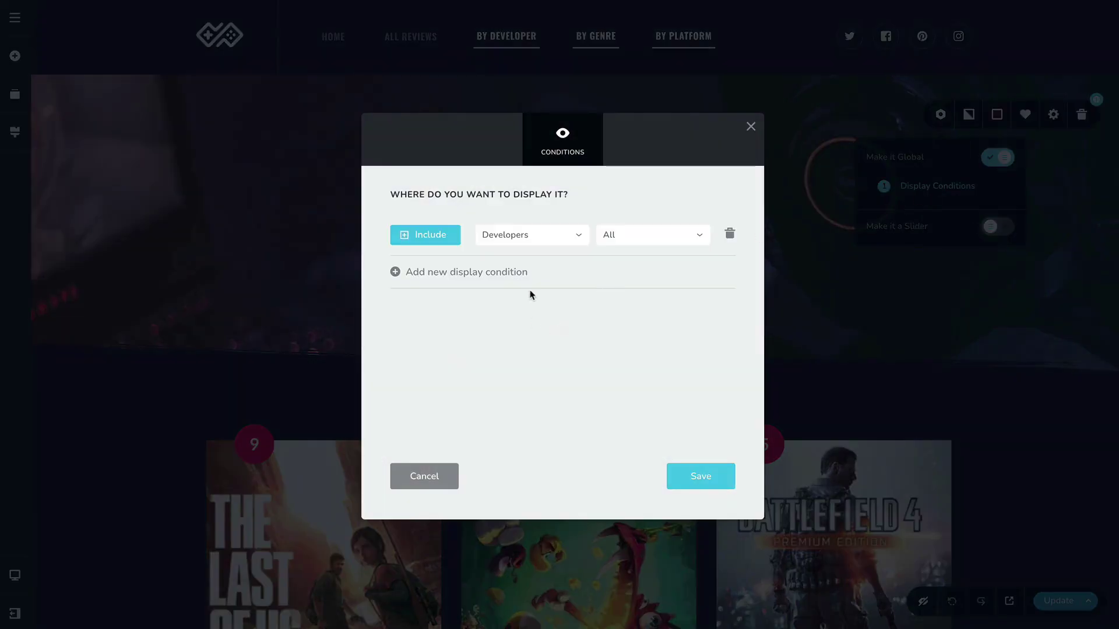
left_click(635, 244)
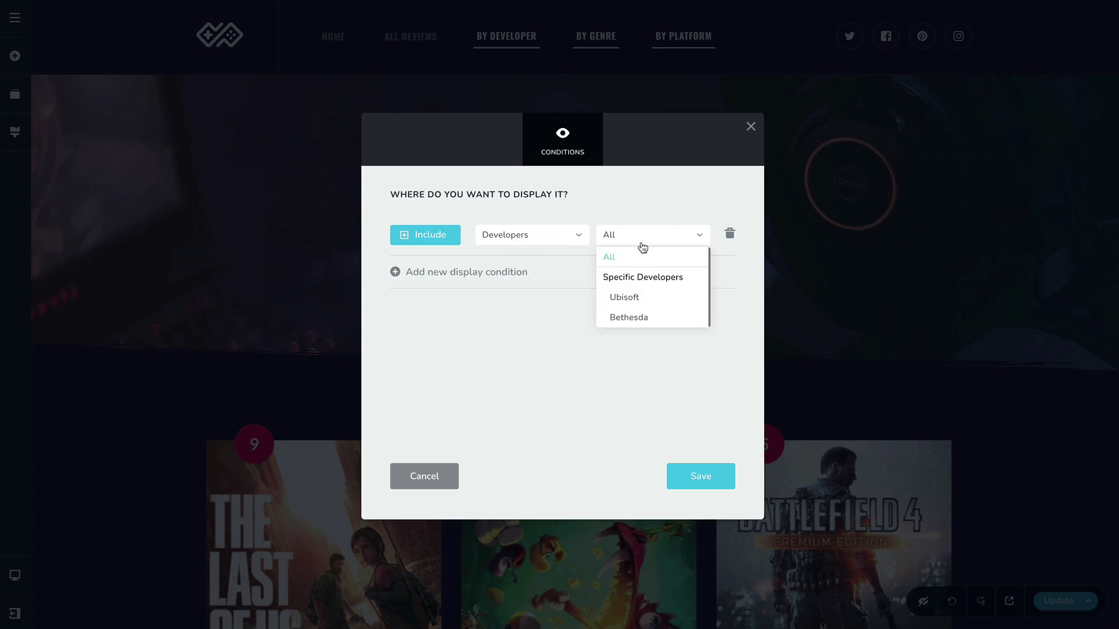
left_click(652, 207)
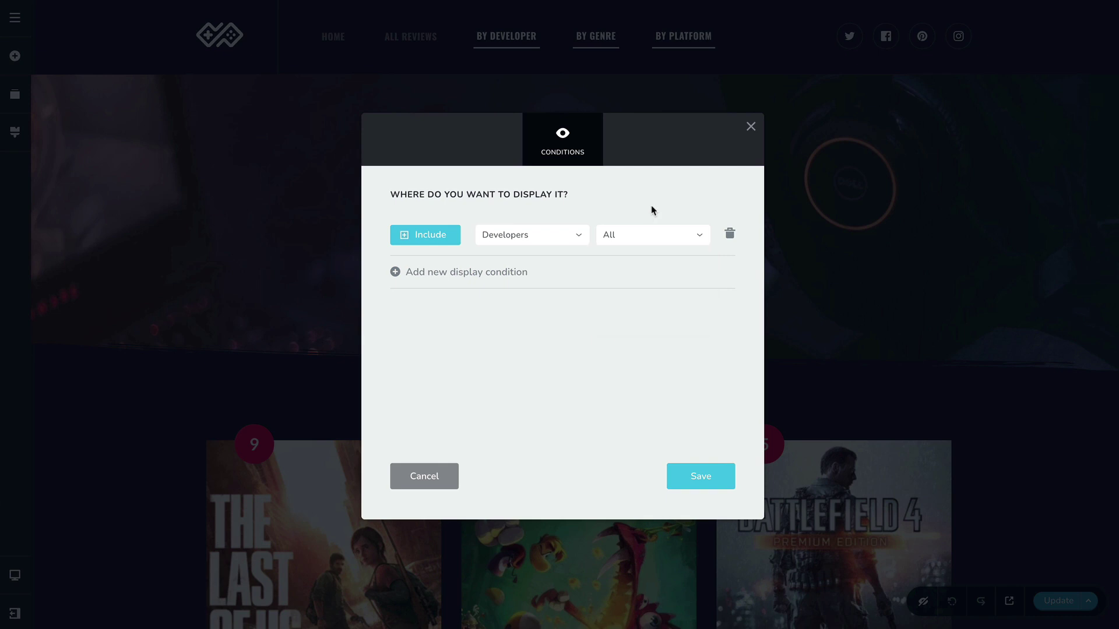
key("XF86AudioMute")
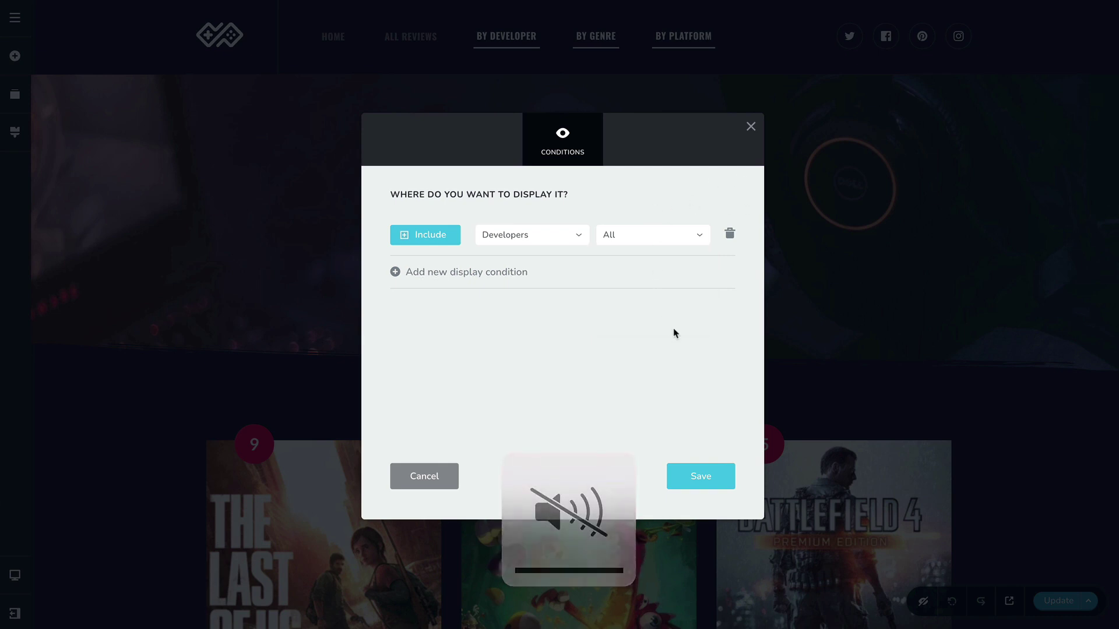
left_click(751, 126)
Open the Action entry of the Genres asset in the page editor
scroll(874, 227, "down", 6)
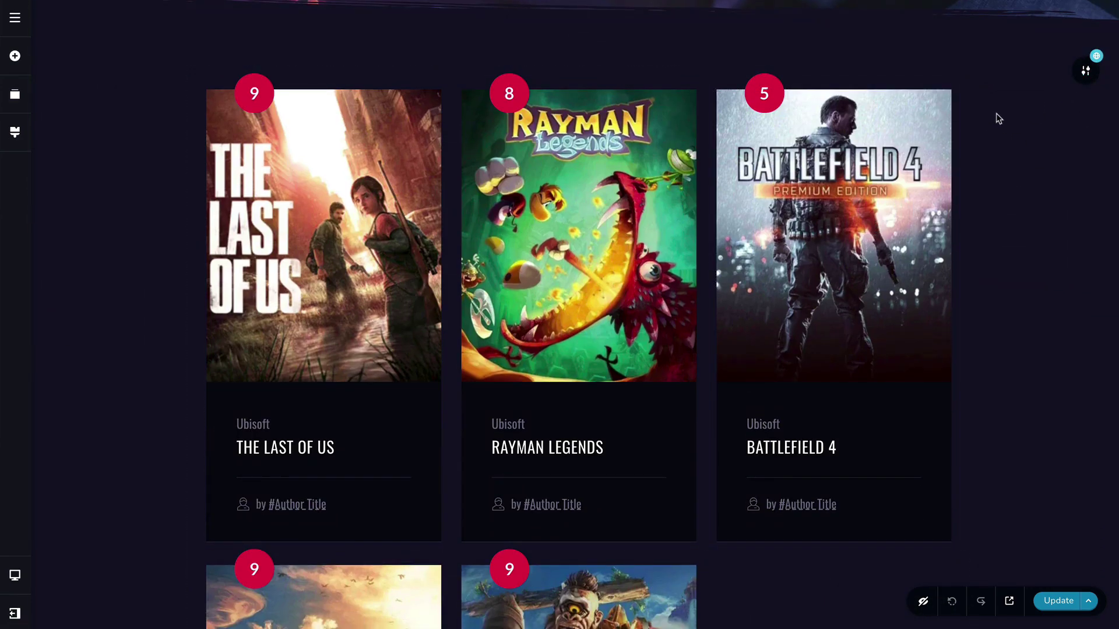
scroll(996, 120, "down", 12)
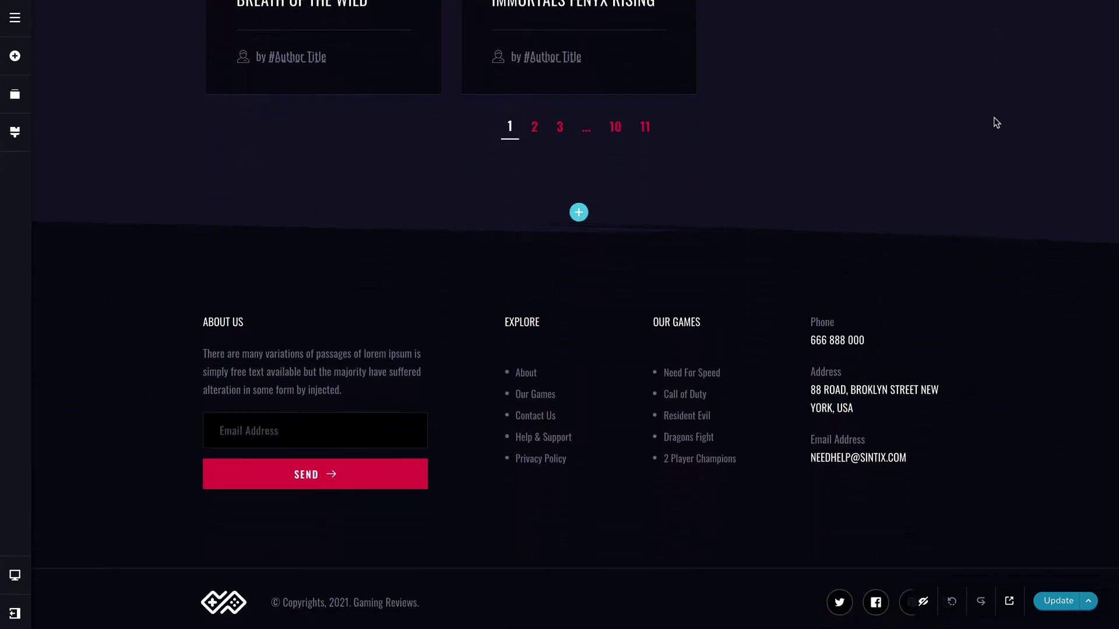
left_click(15, 24)
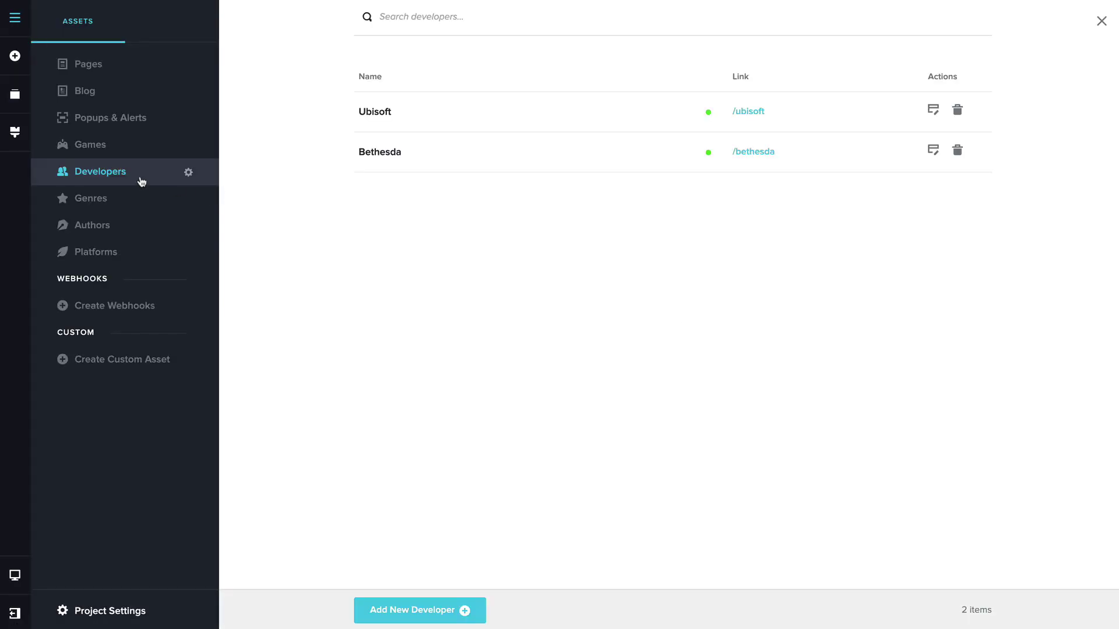
left_click(124, 200)
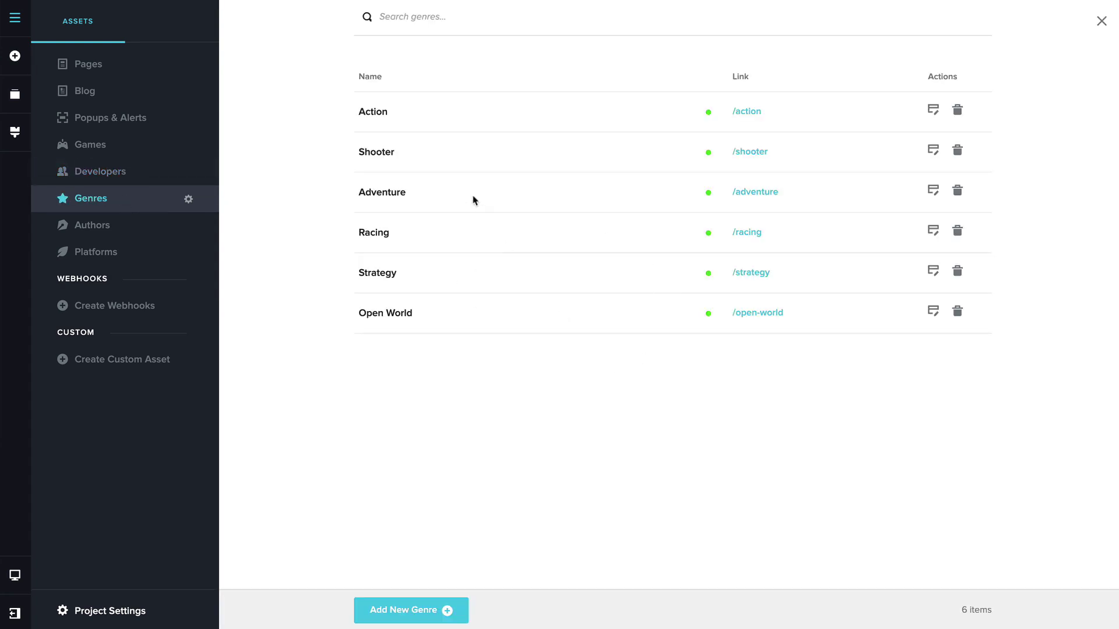
left_click(936, 110)
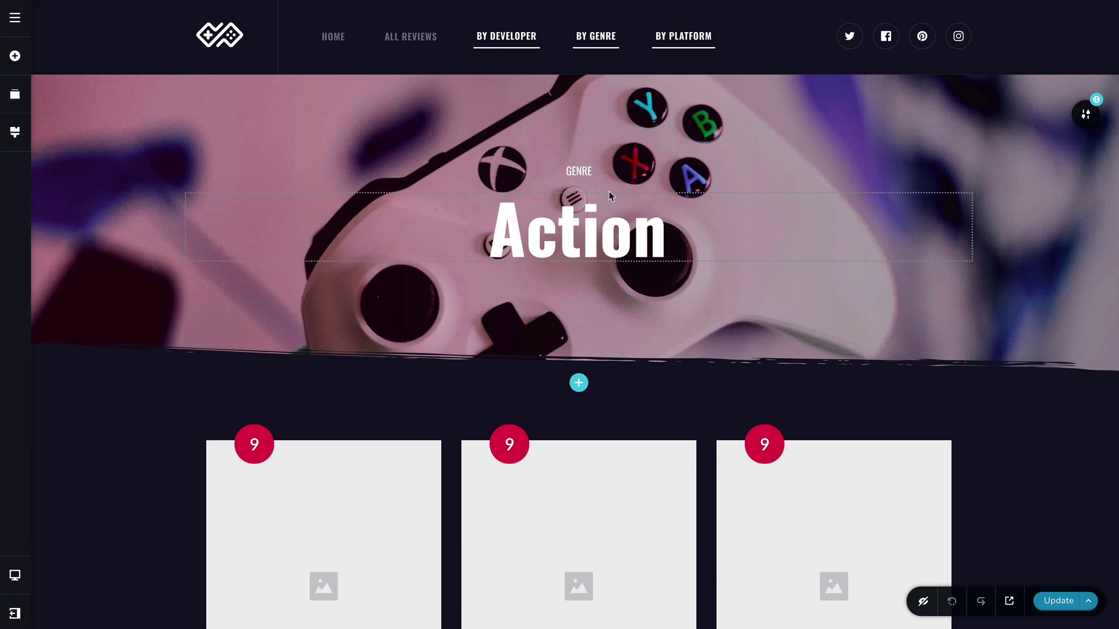
Inspect the typography settings and dynamic content options of the Action hero title
left_click(575, 234)
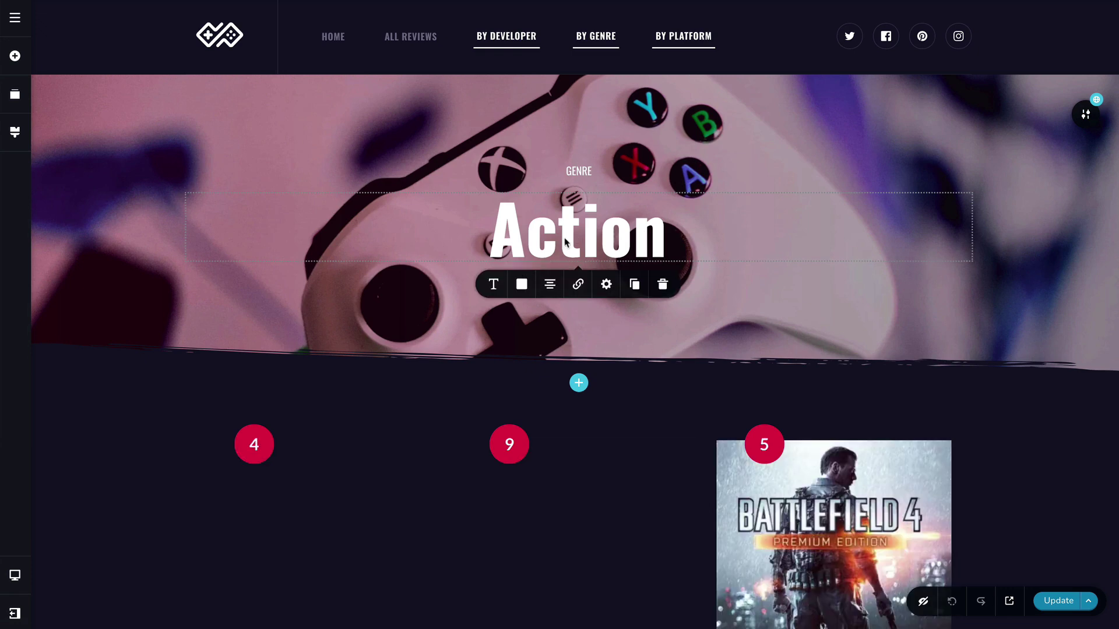
left_click(495, 286)
left_click(617, 394)
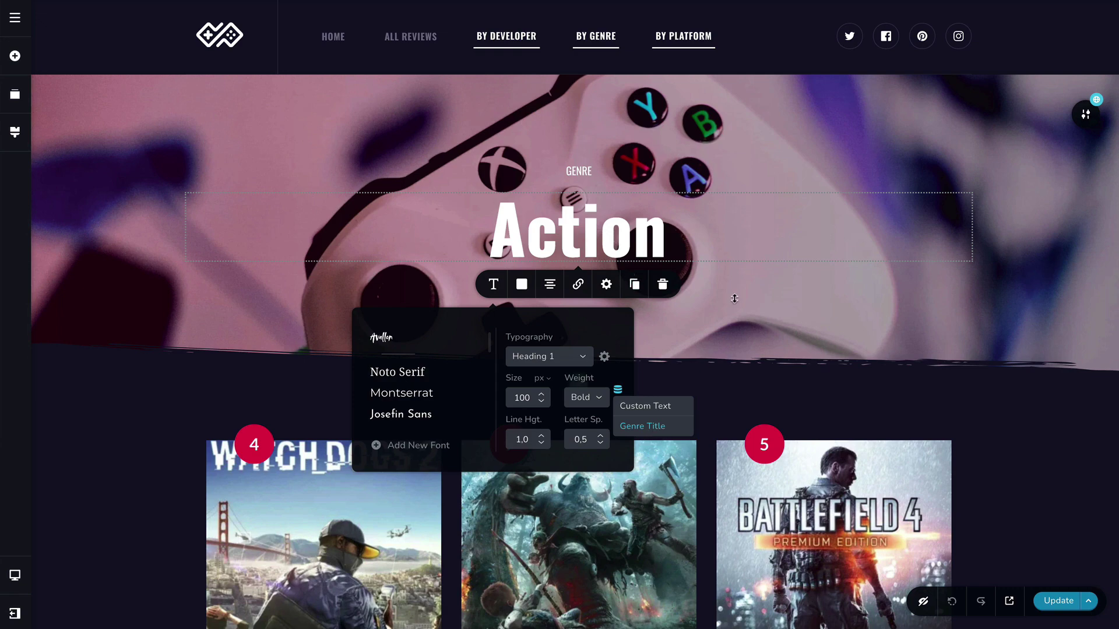
Inspect the archive settings of the Action page's game grid, close them and look over the game cards
scroll(734, 298, "down", 5)
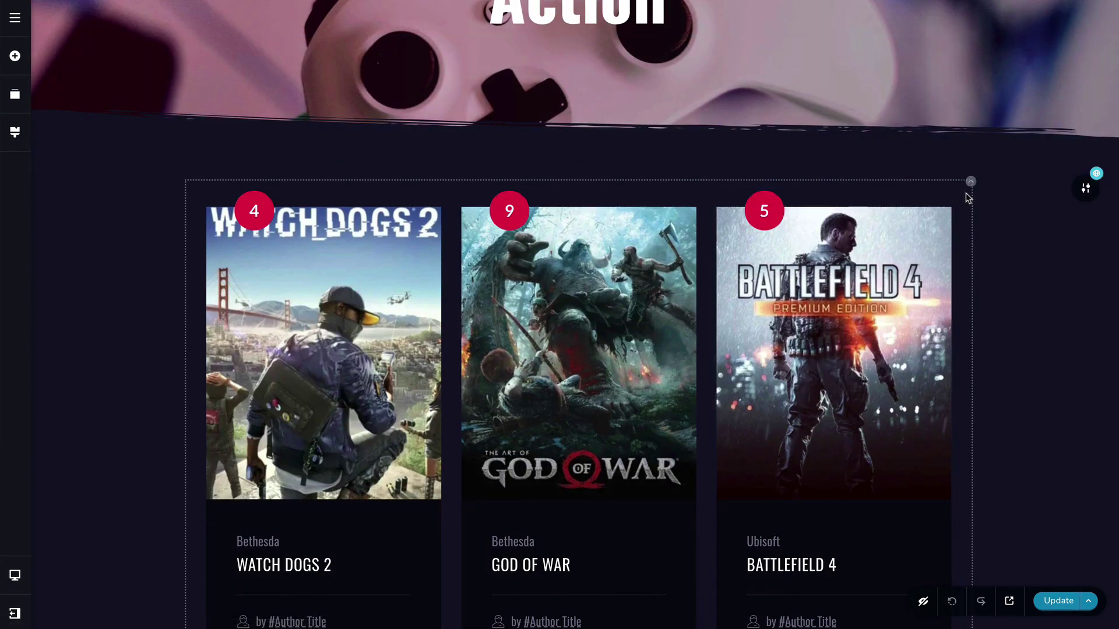
left_click(928, 215)
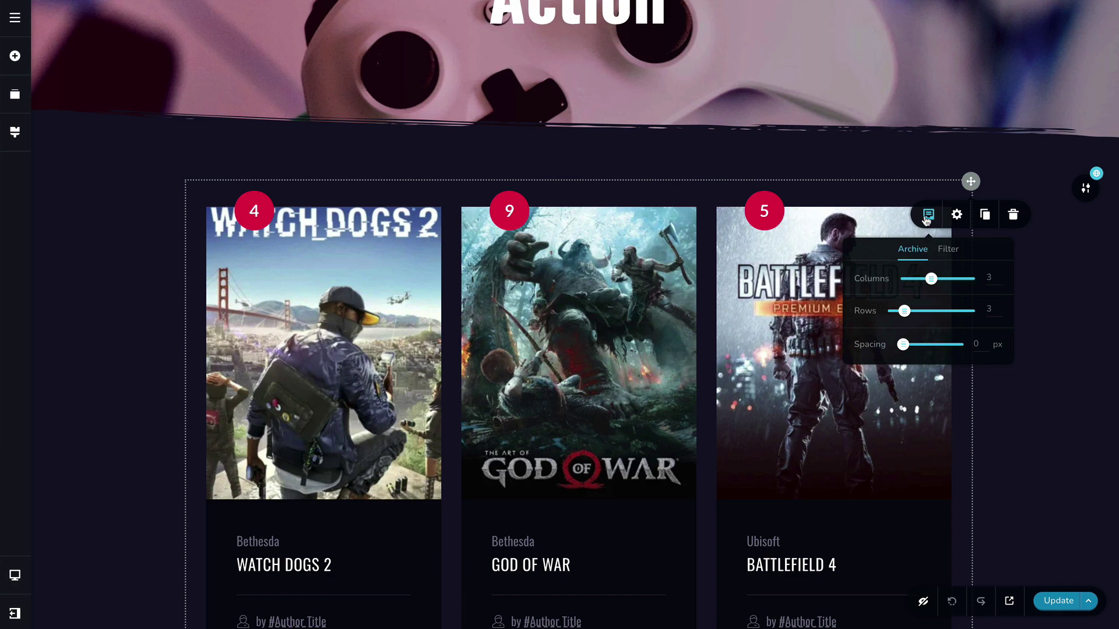
left_click(1060, 313)
scroll(443, 349, "down", 3)
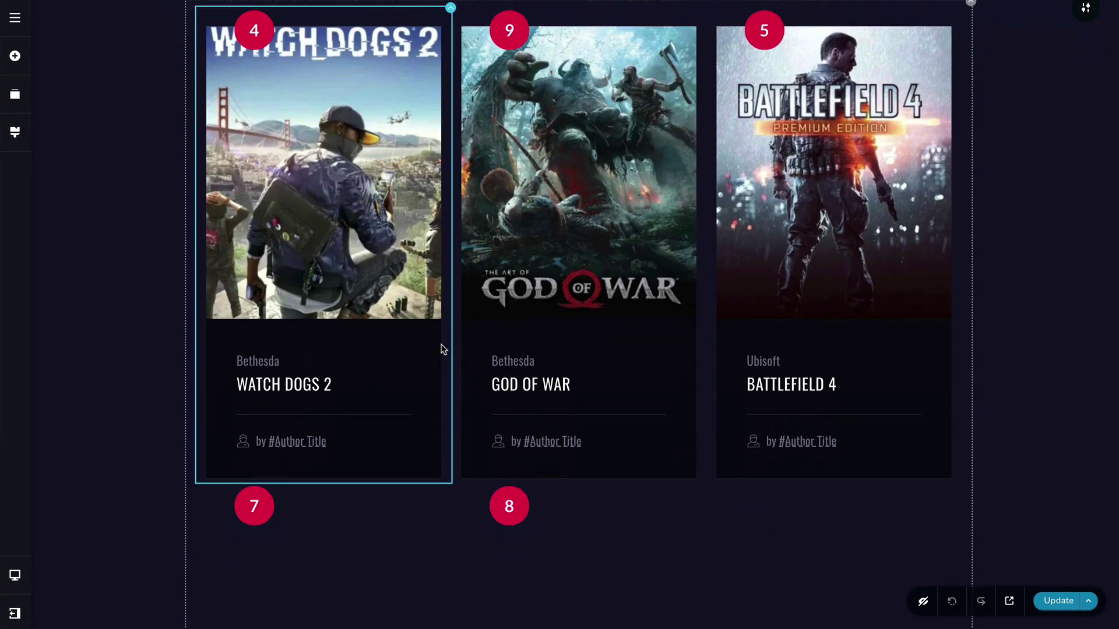
scroll(465, 387, "up", 3)
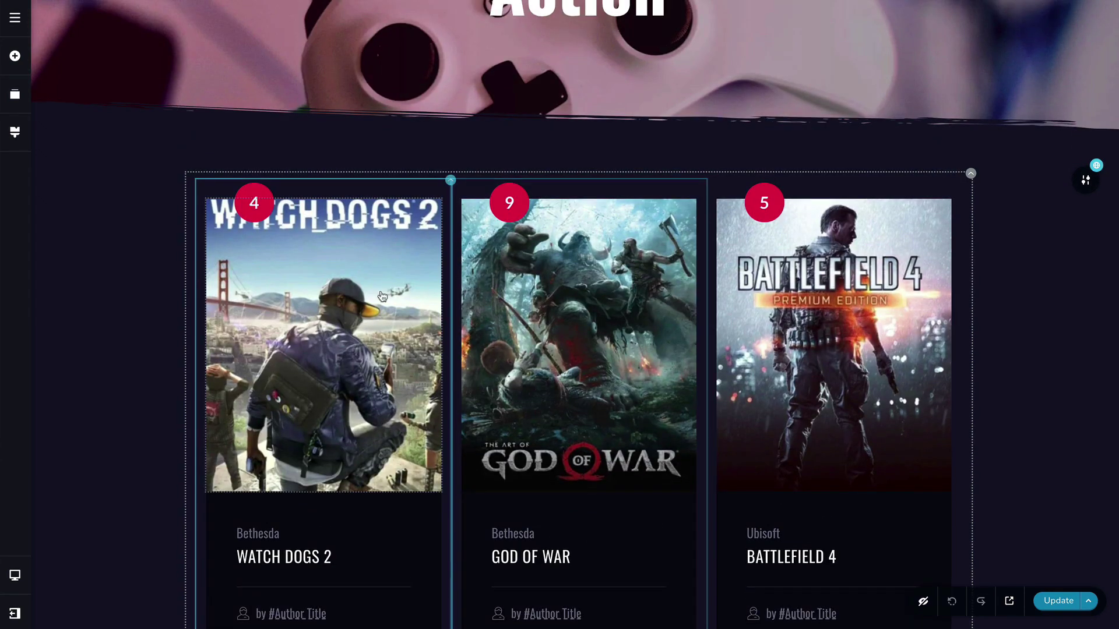
Examine the Action genre page from its hero title through the full game grid
scroll(592, 397, "up", 2)
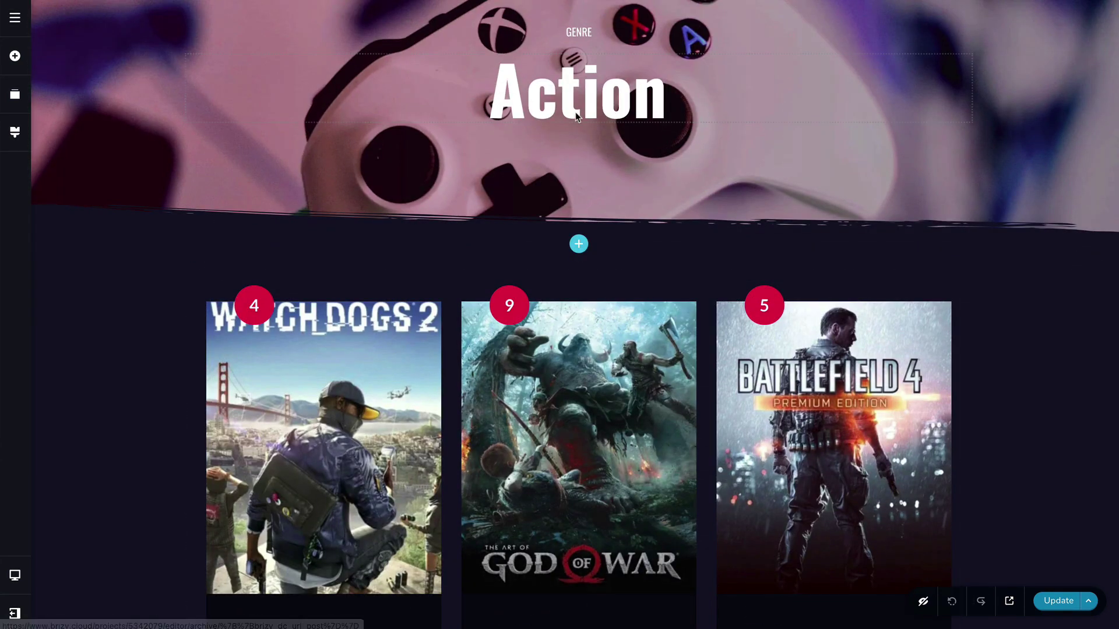
scroll(576, 116, "down", 1)
scroll(602, 368, "down", 4)
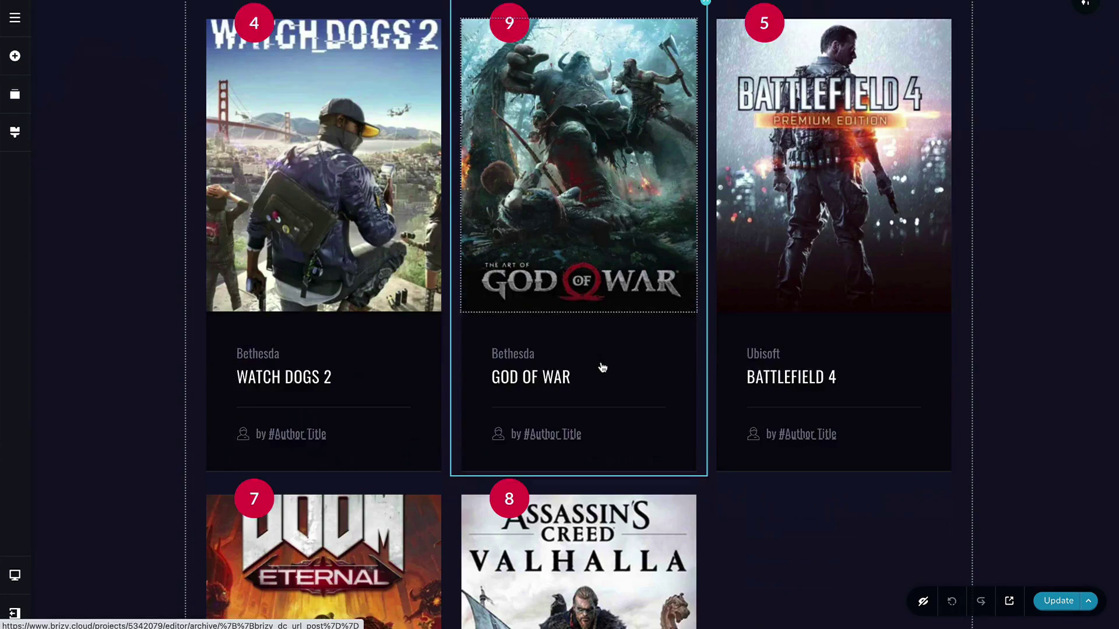
scroll(603, 367, "down", 1)
scroll(560, 408, "up", 5)
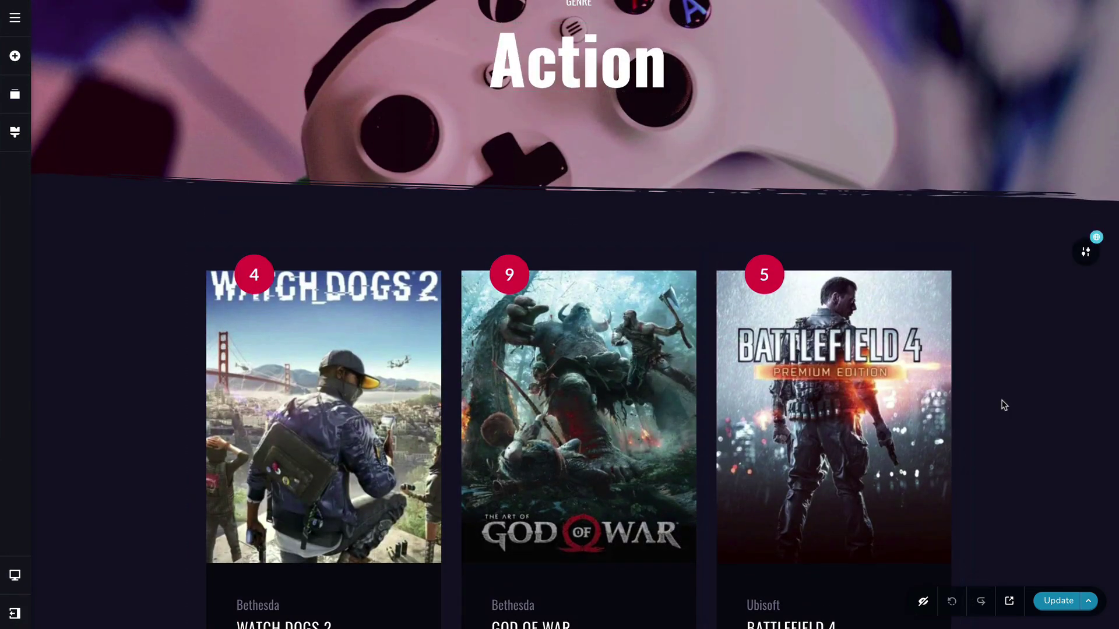
scroll(1001, 402, "down", 18)
scroll(1002, 405, "up", 20)
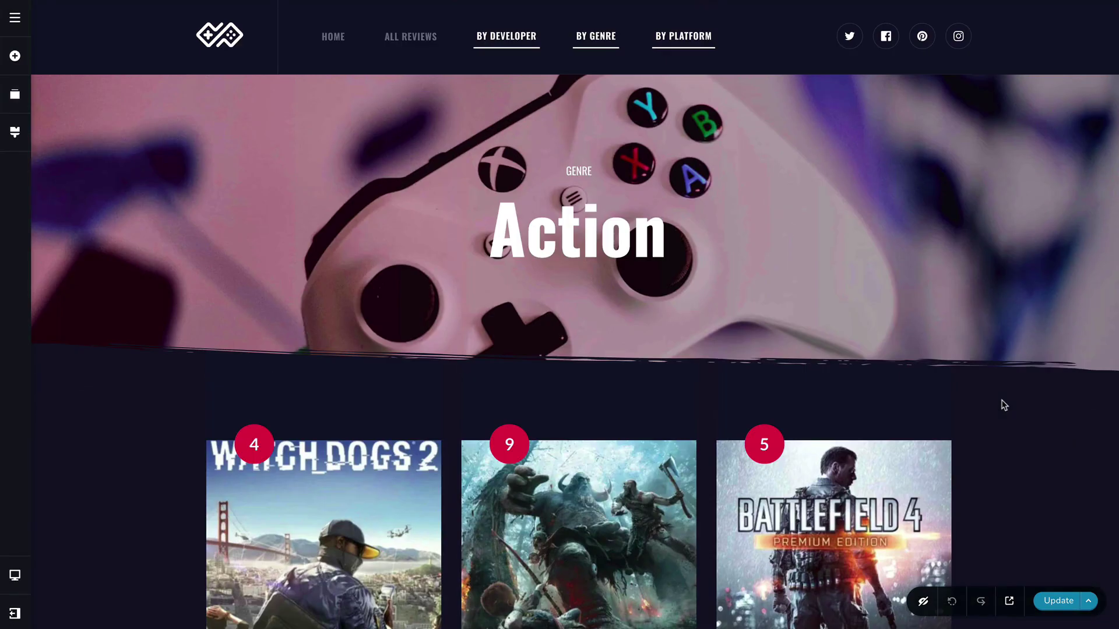
Review the entries of the Authors and Platforms assets and close the asset manager
left_click(10, 24)
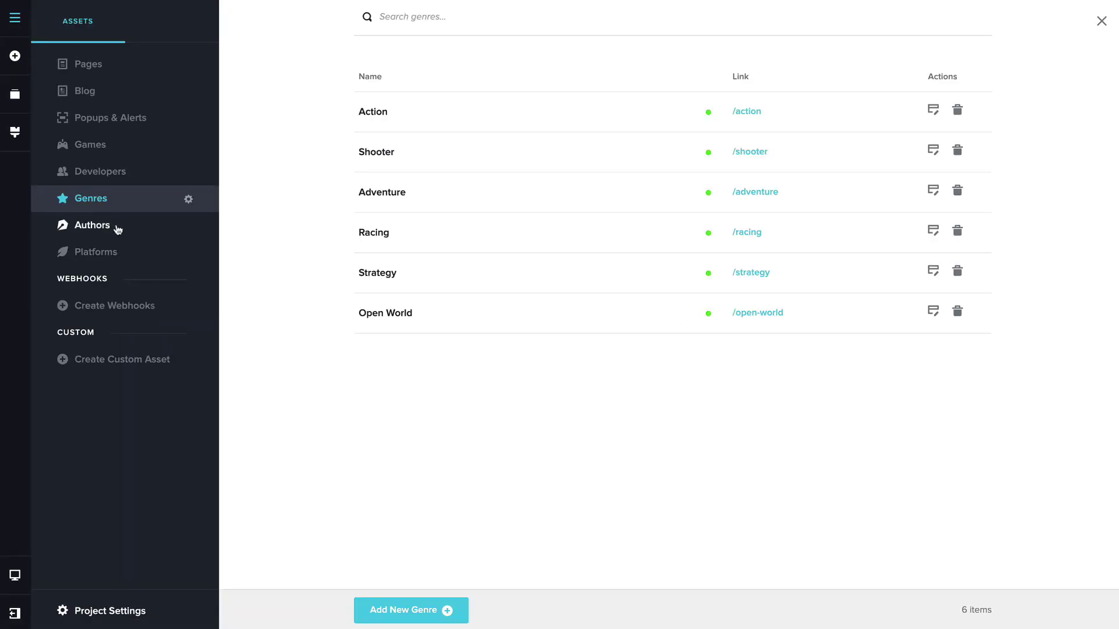
left_click(119, 230)
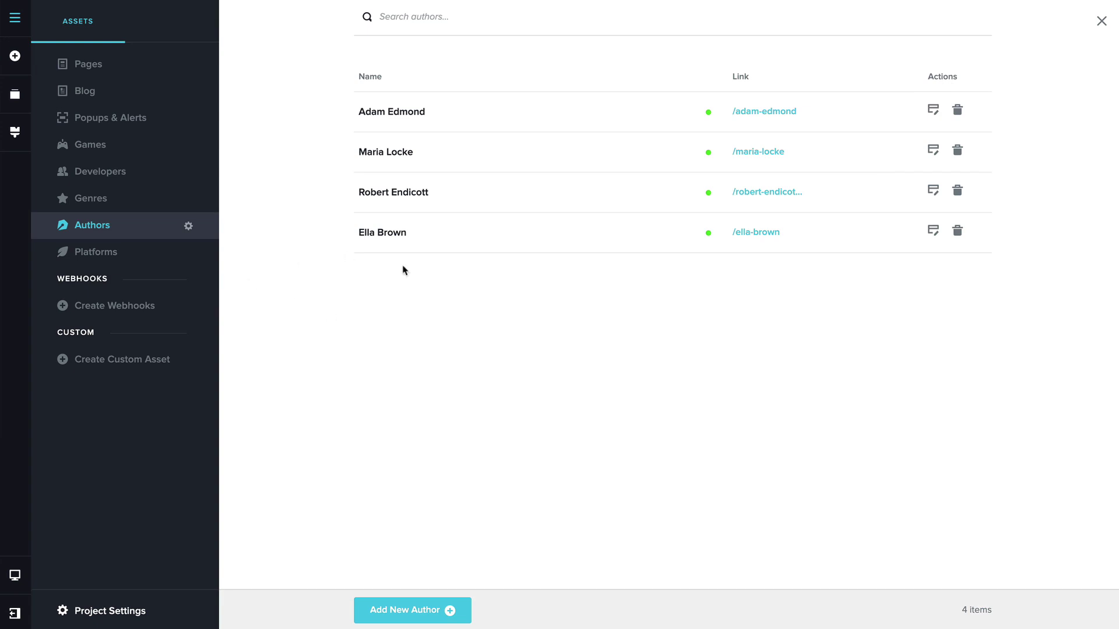
left_click(114, 254)
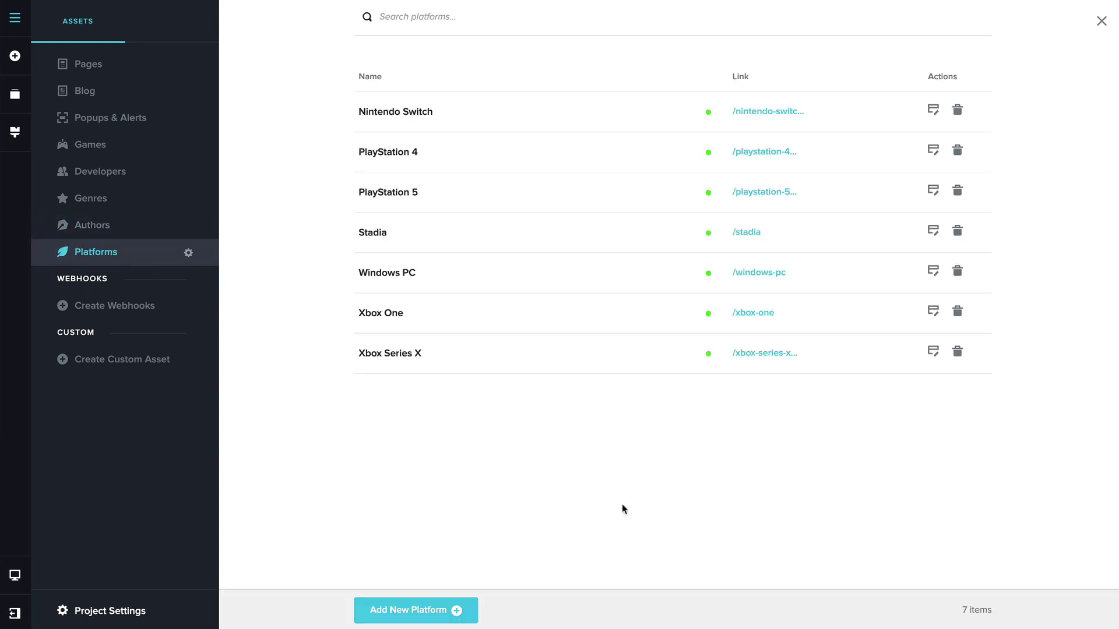
left_click(1102, 21)
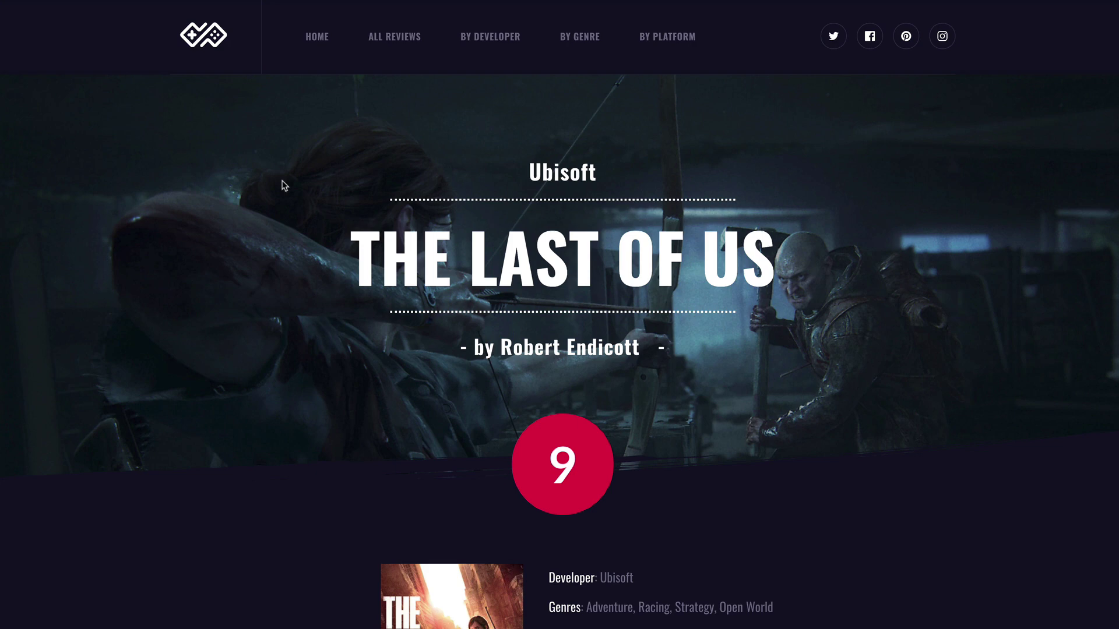
Go from the published The Last of Us review to the site's home page and examine its hero, Latest Reviews and Numbers Speaks sections
left_click(220, 39)
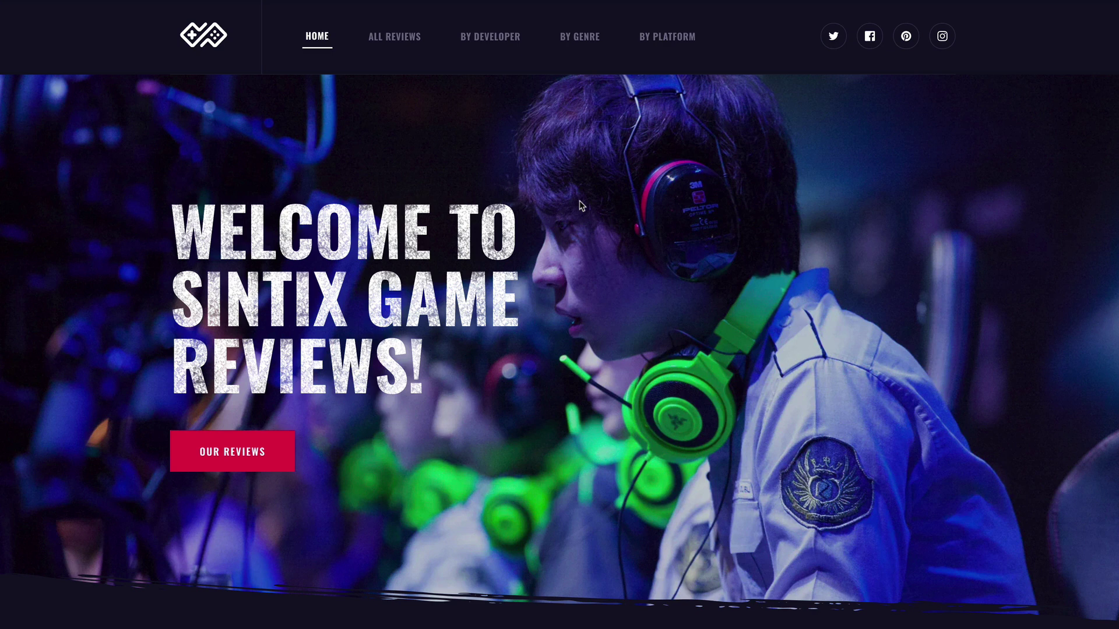
scroll(580, 205, "down", 4)
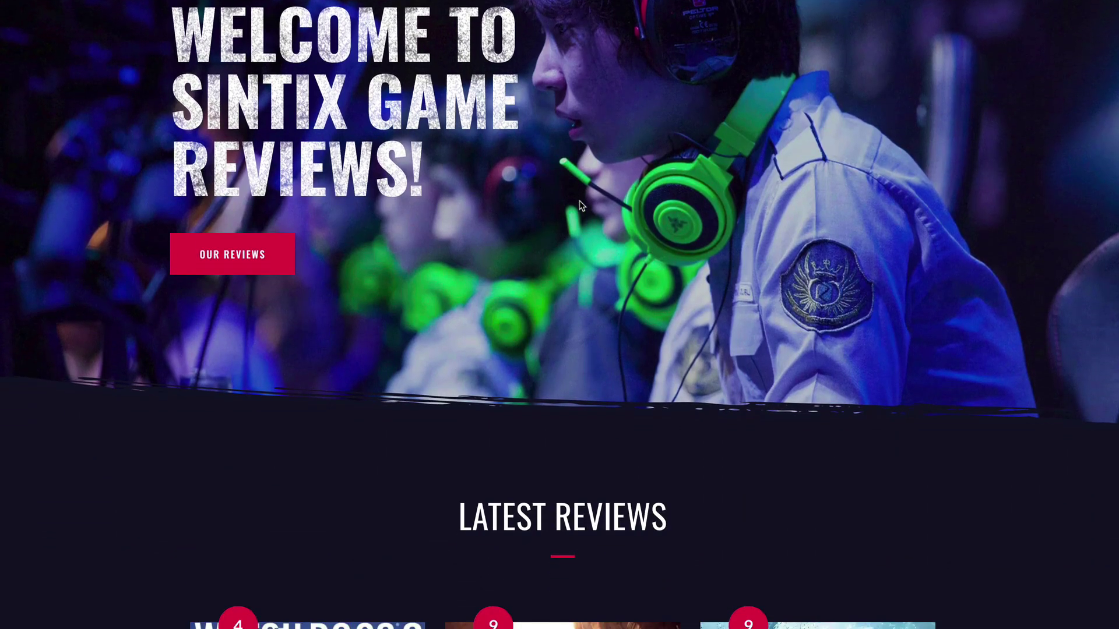
scroll(581, 205, "up", 2)
scroll(579, 204, "up", 2)
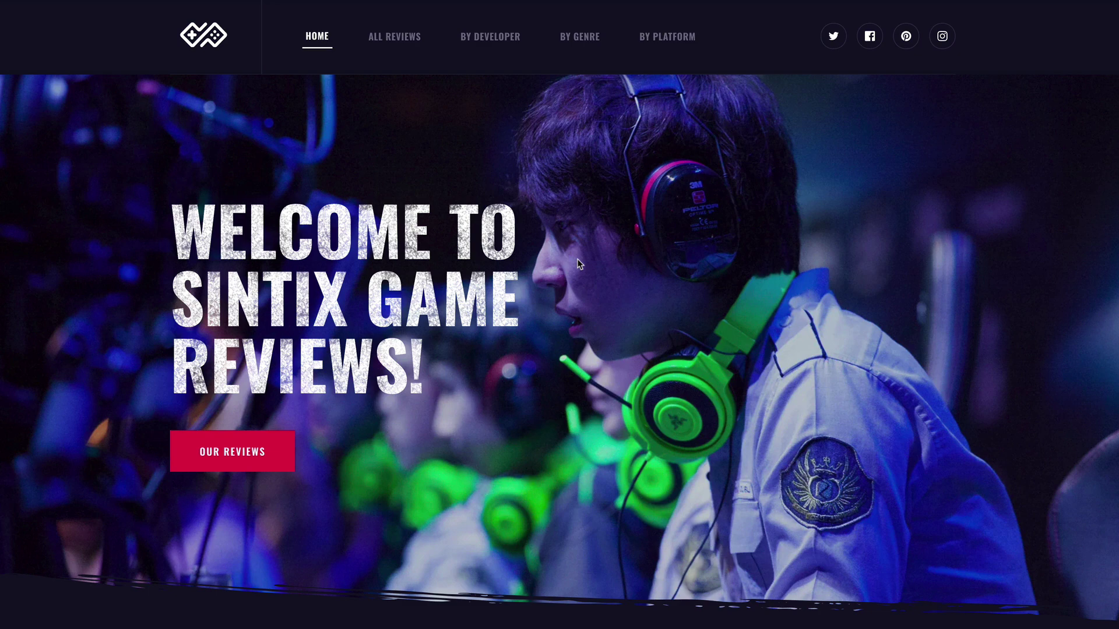
scroll(577, 258, "down", 7)
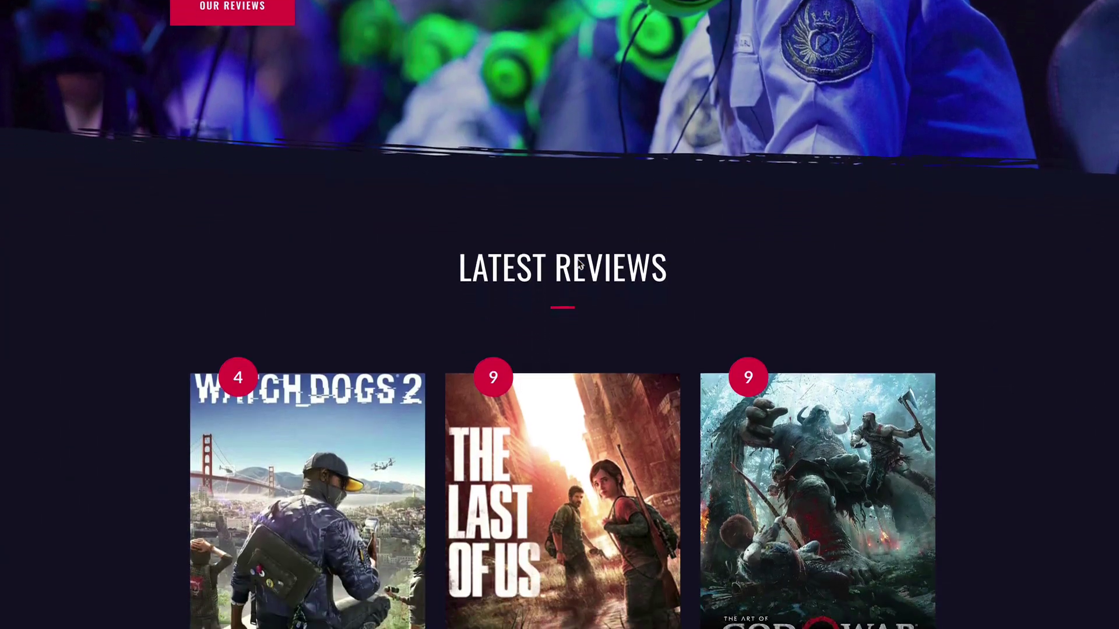
scroll(579, 265, "down", 10)
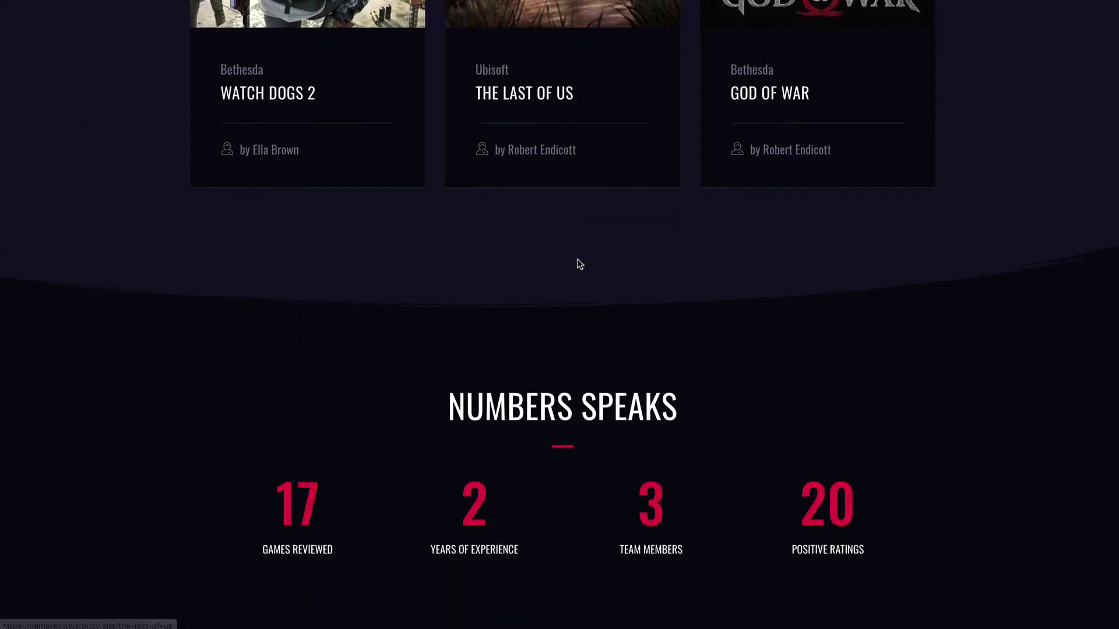
scroll(579, 264, "up", 4)
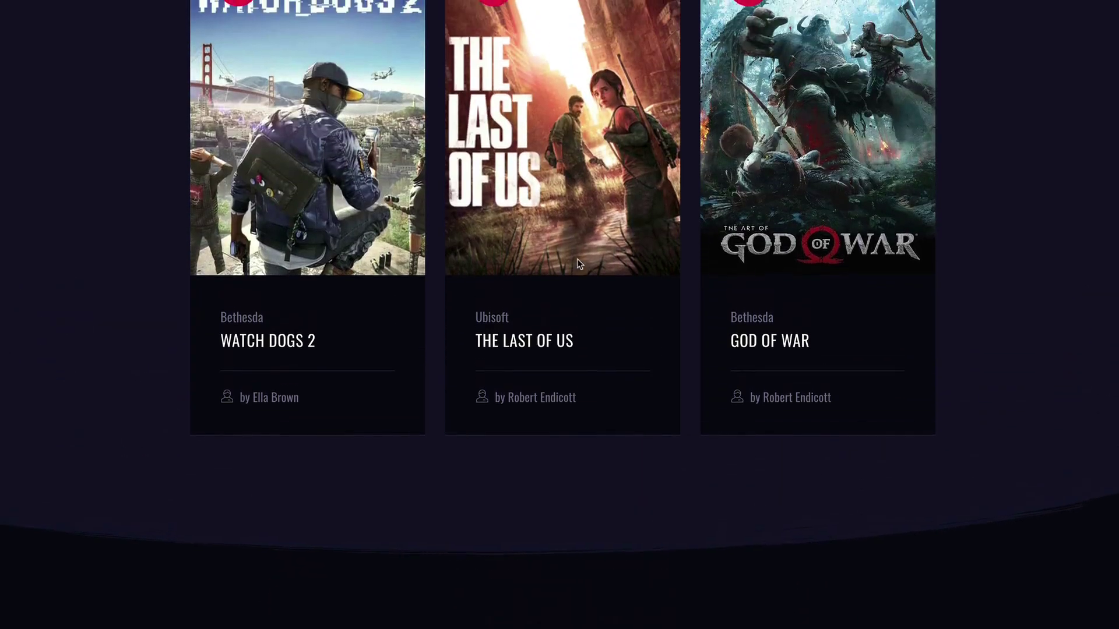
scroll(579, 264, "up", 15)
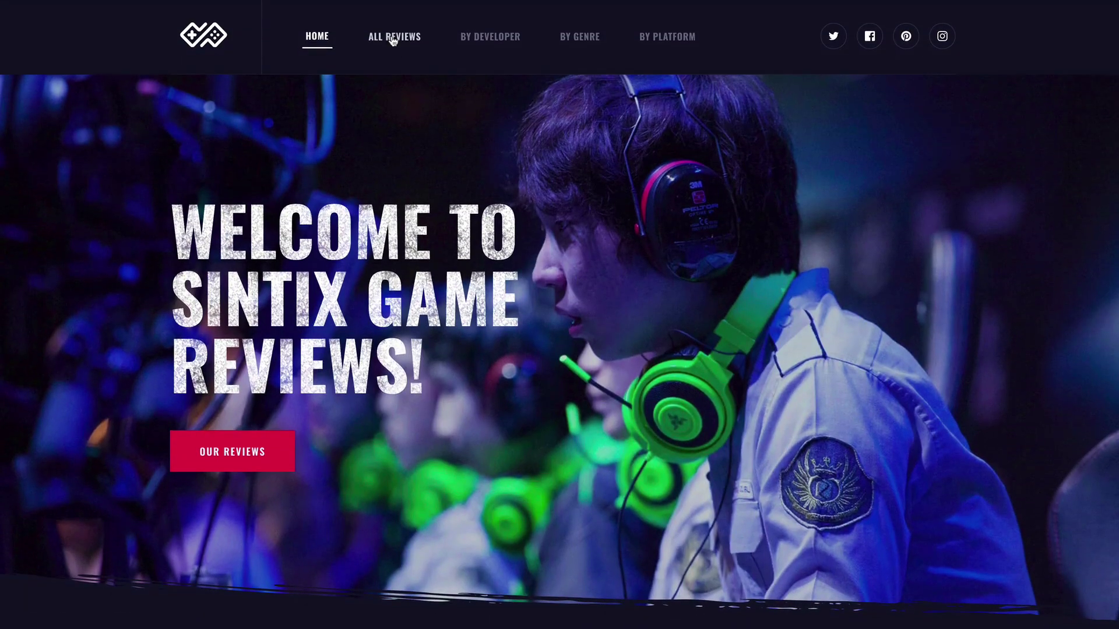
Open the published All Reviews page and look through its game cards down to the footer
left_click(393, 37)
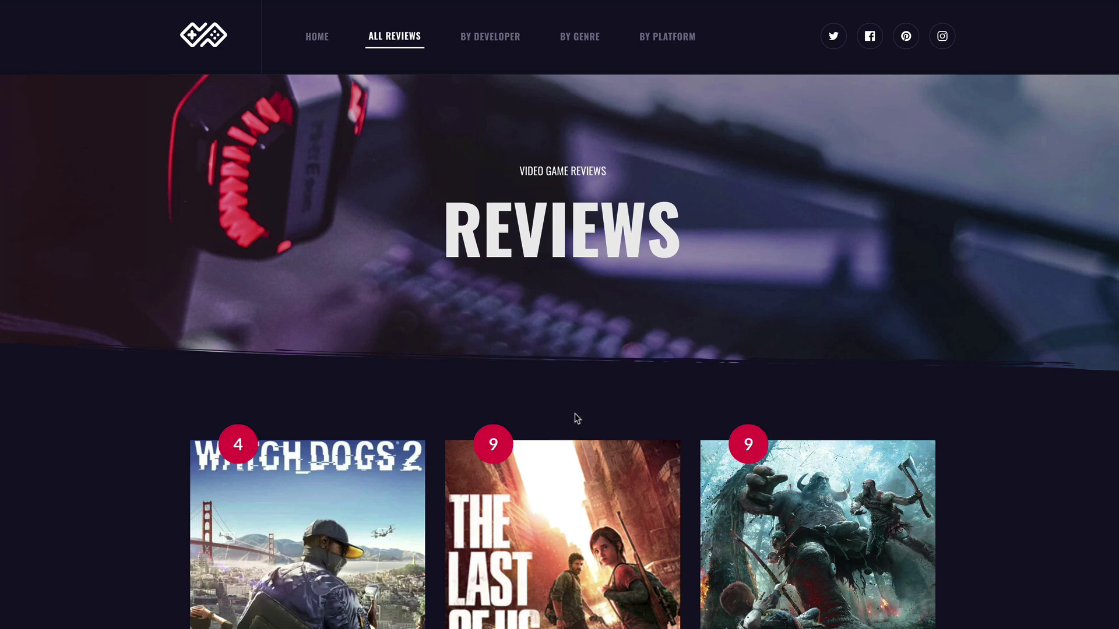
scroll(577, 419, "down", 4)
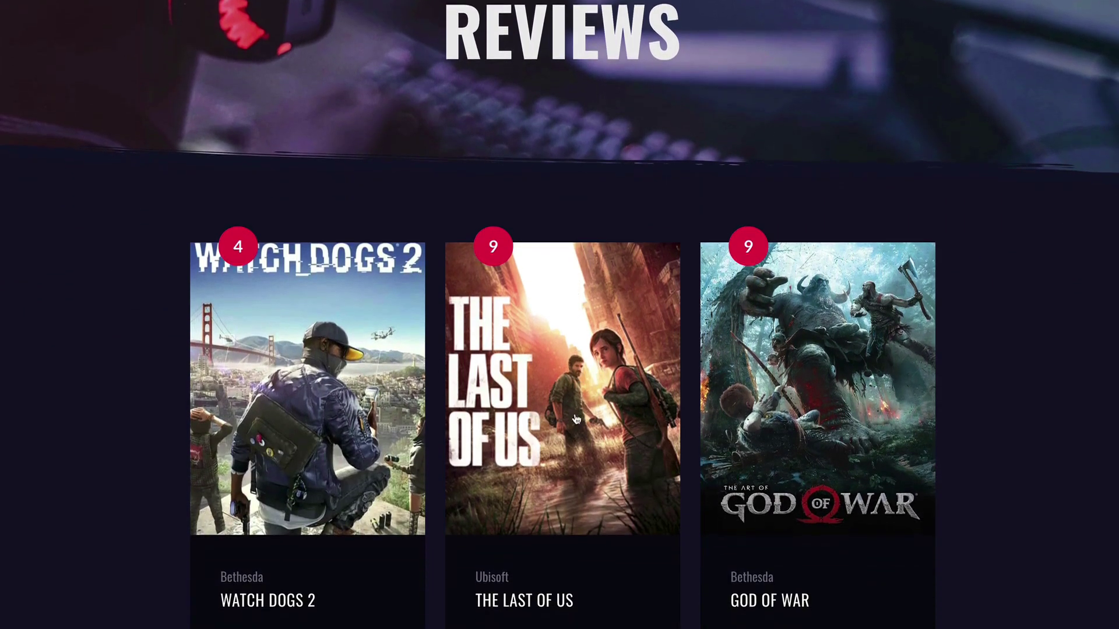
scroll(564, 334, "down", 7)
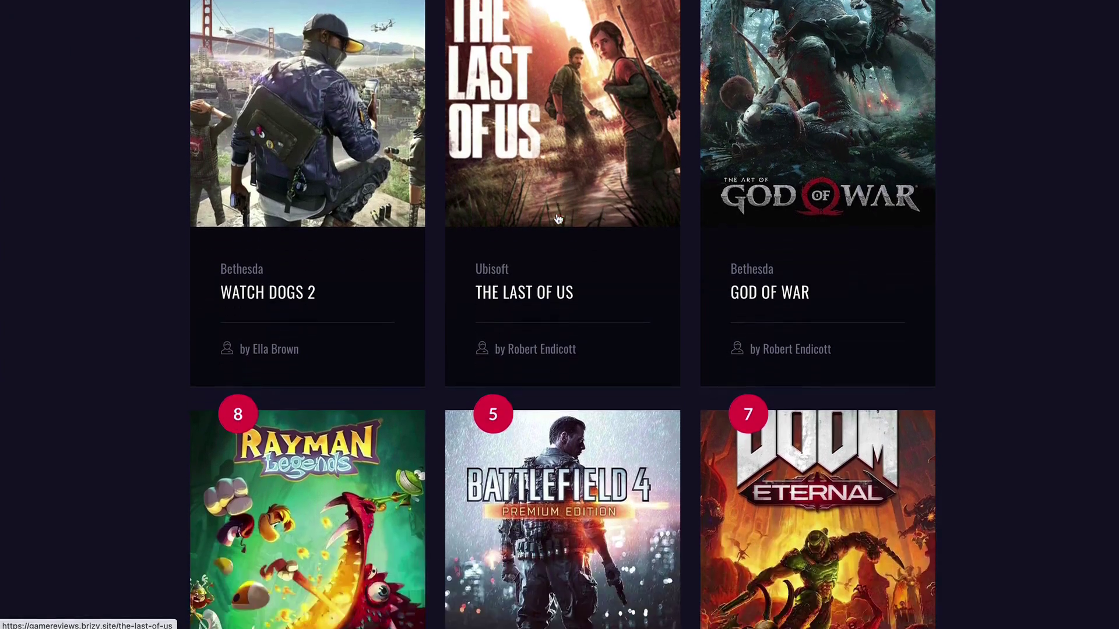
scroll(558, 218, "down", 16)
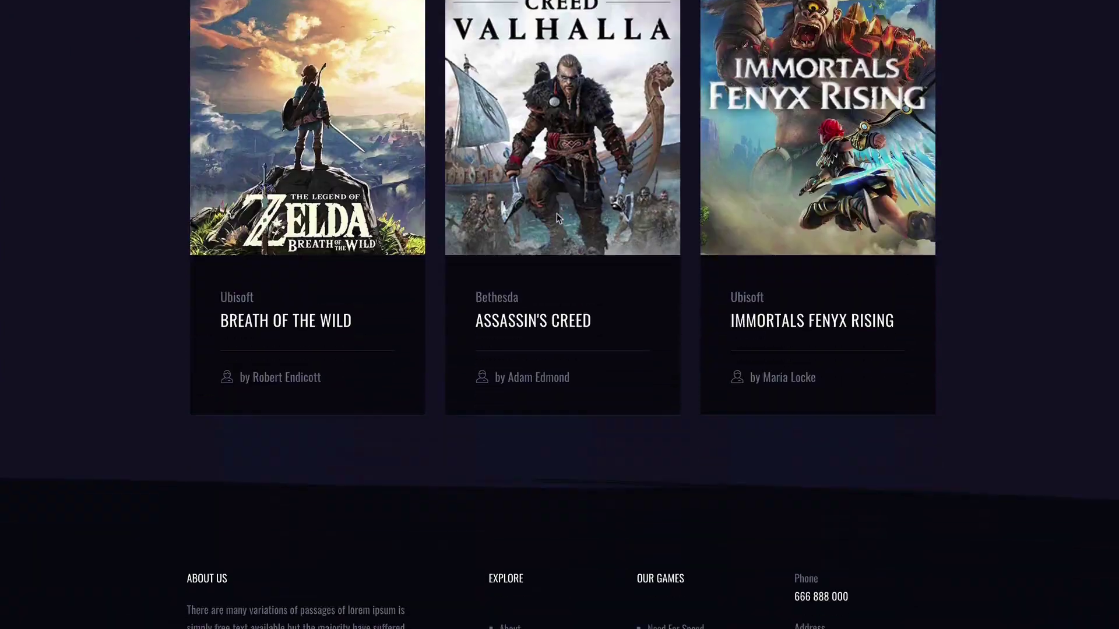